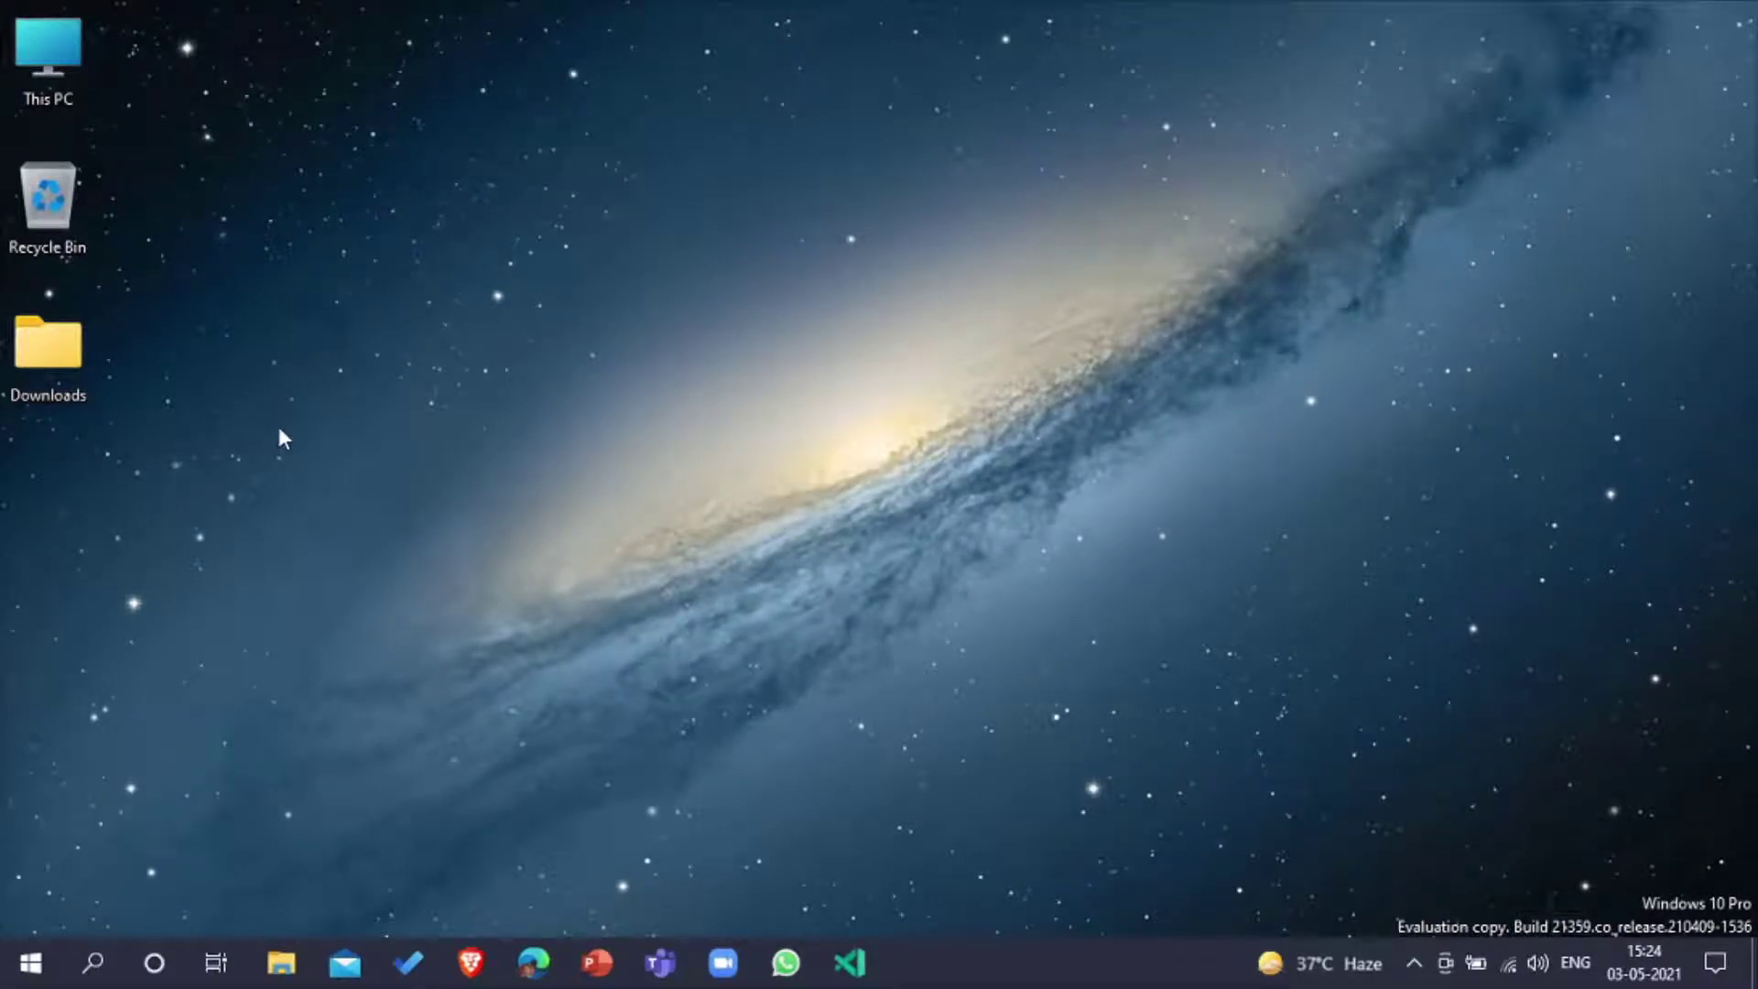
Step: Launch Paint 3D by searching for 'paint' in Windows Search
{"action": "left_click", "coordinate": [82, 978]}
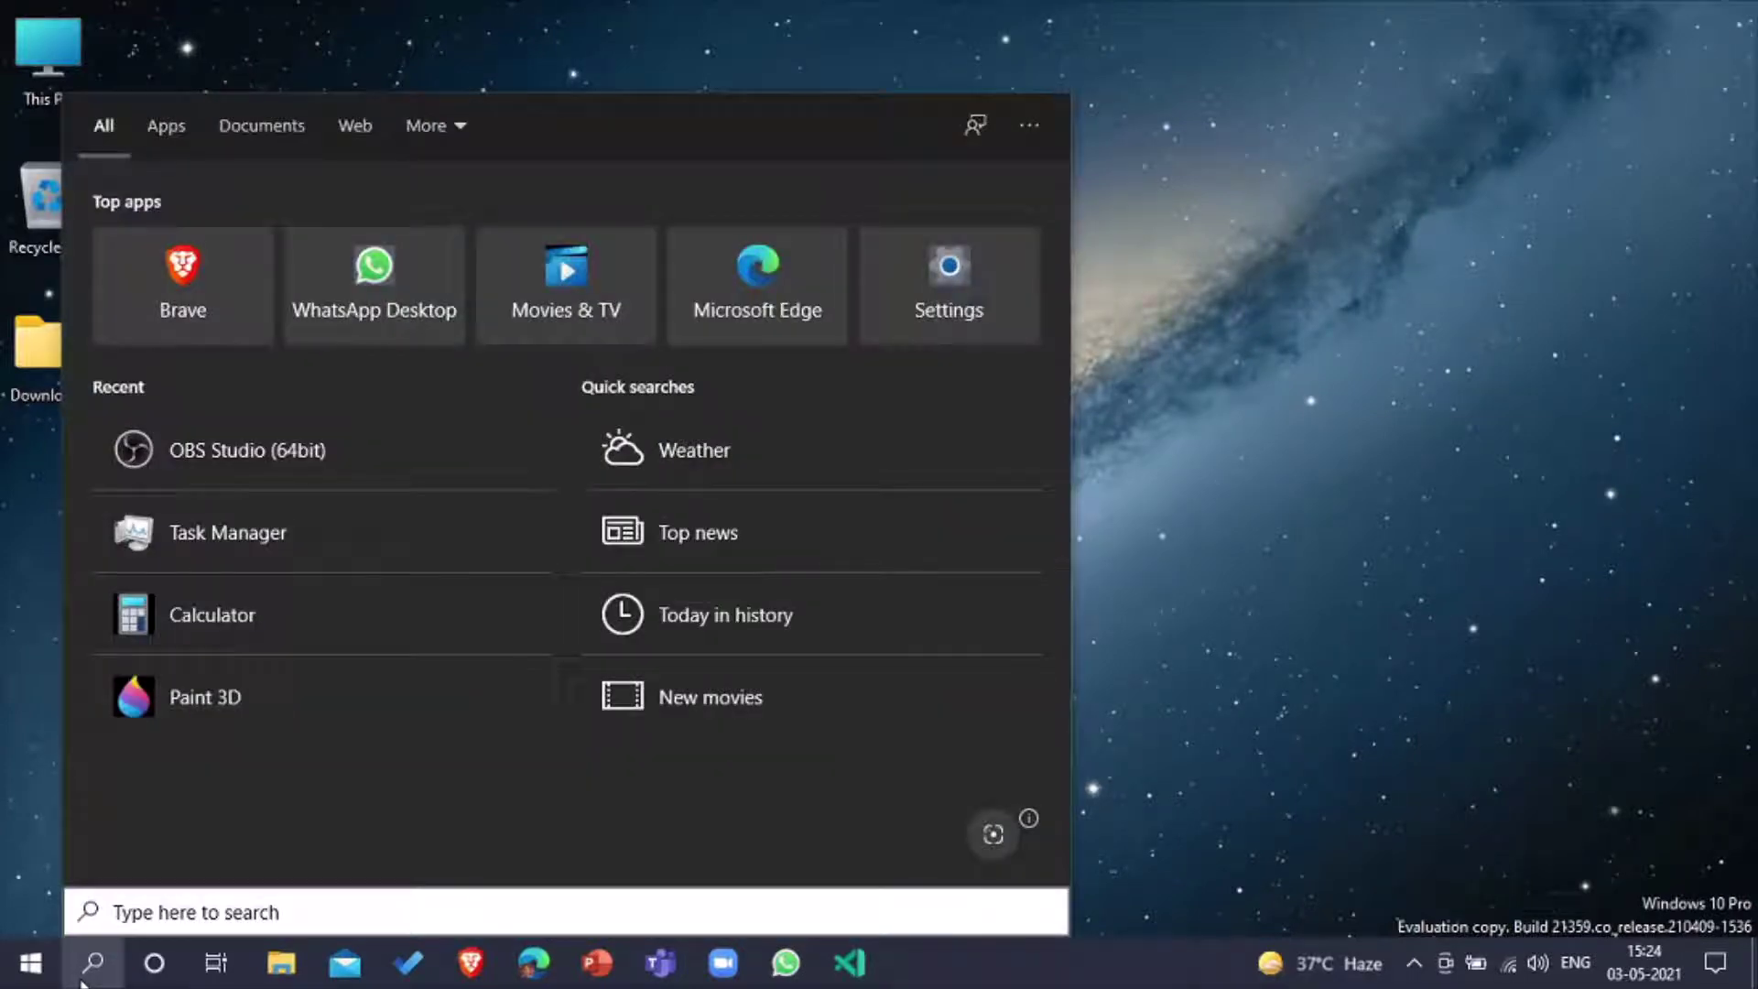
{"action": "type", "text": "paint"}
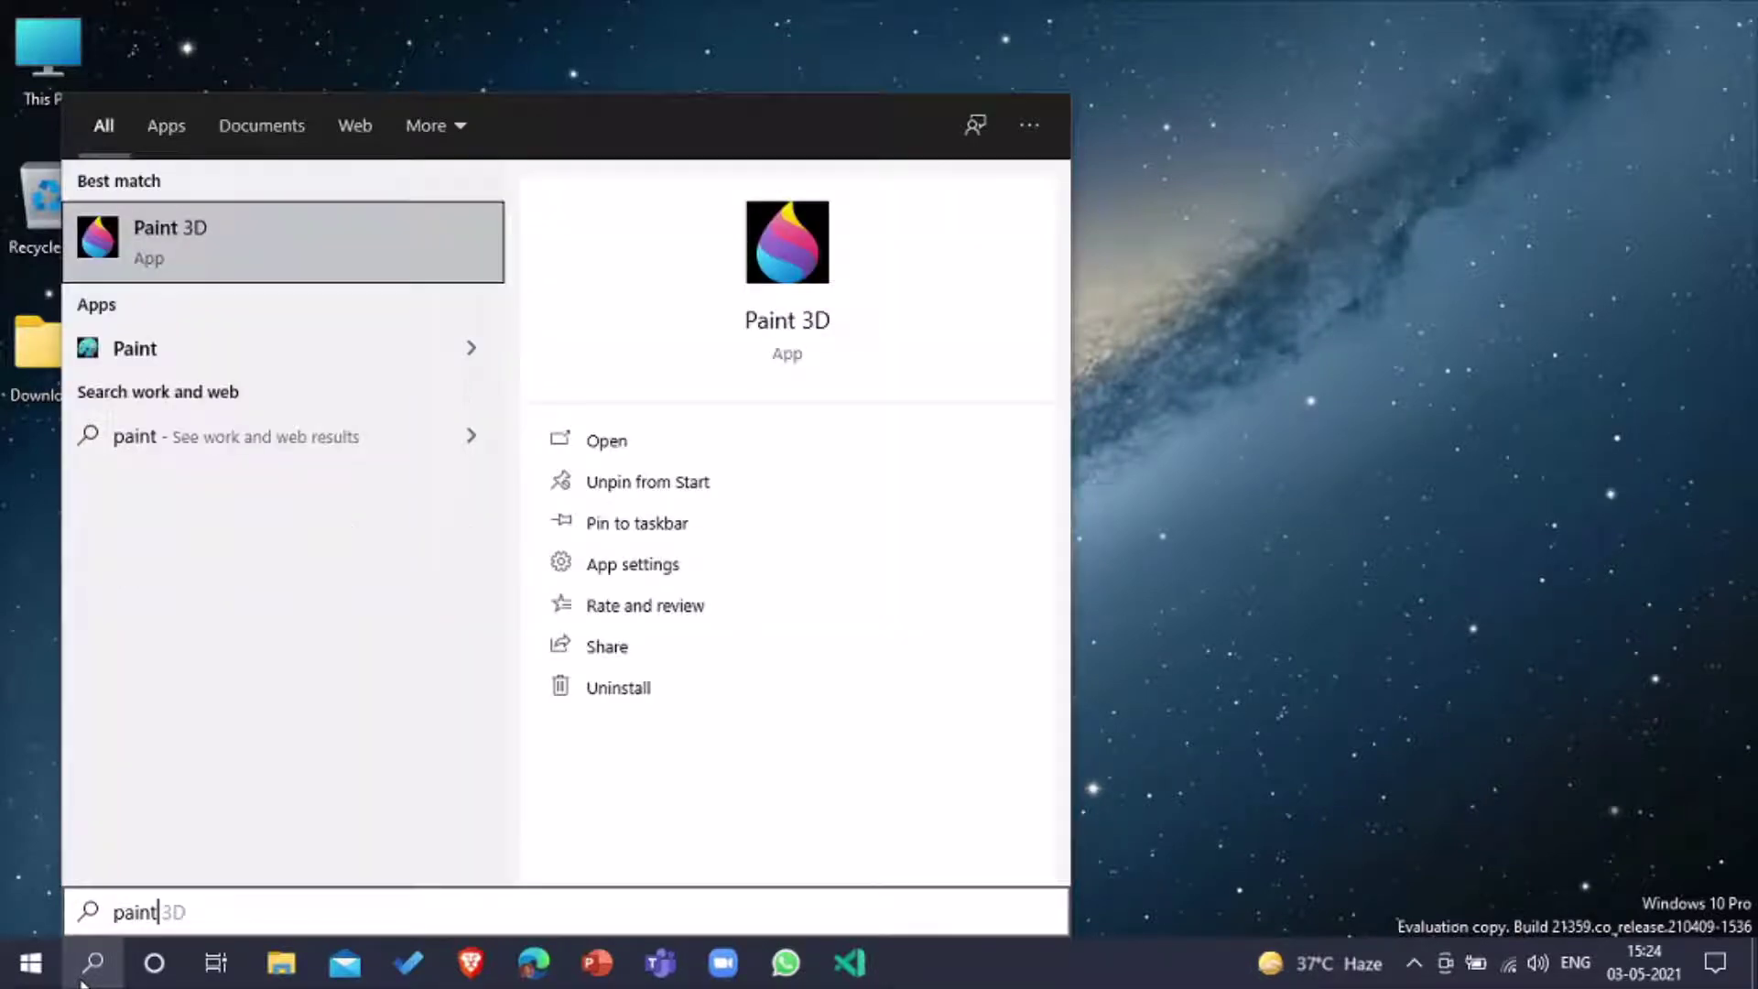
{"action": "left_click", "coordinate": [615, 444]}
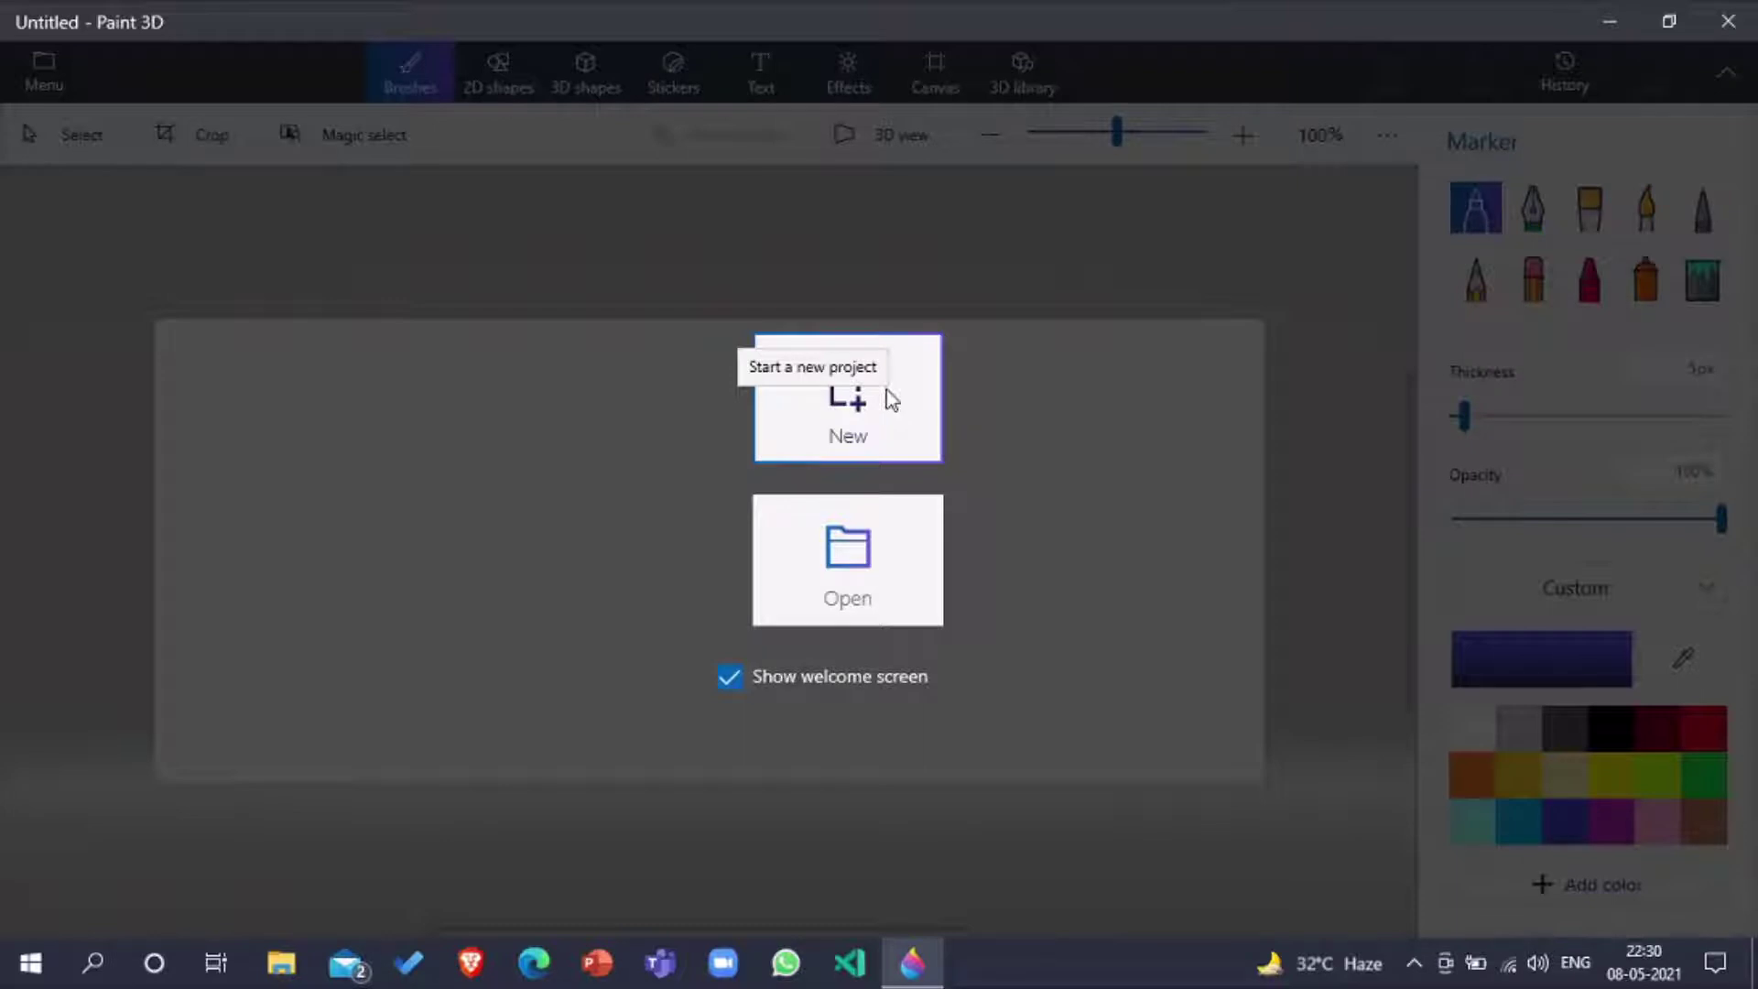
Step: Start a new blank Untitled project from the Paint 3D welcome screen
{"action": "left_click", "coordinate": [886, 419]}
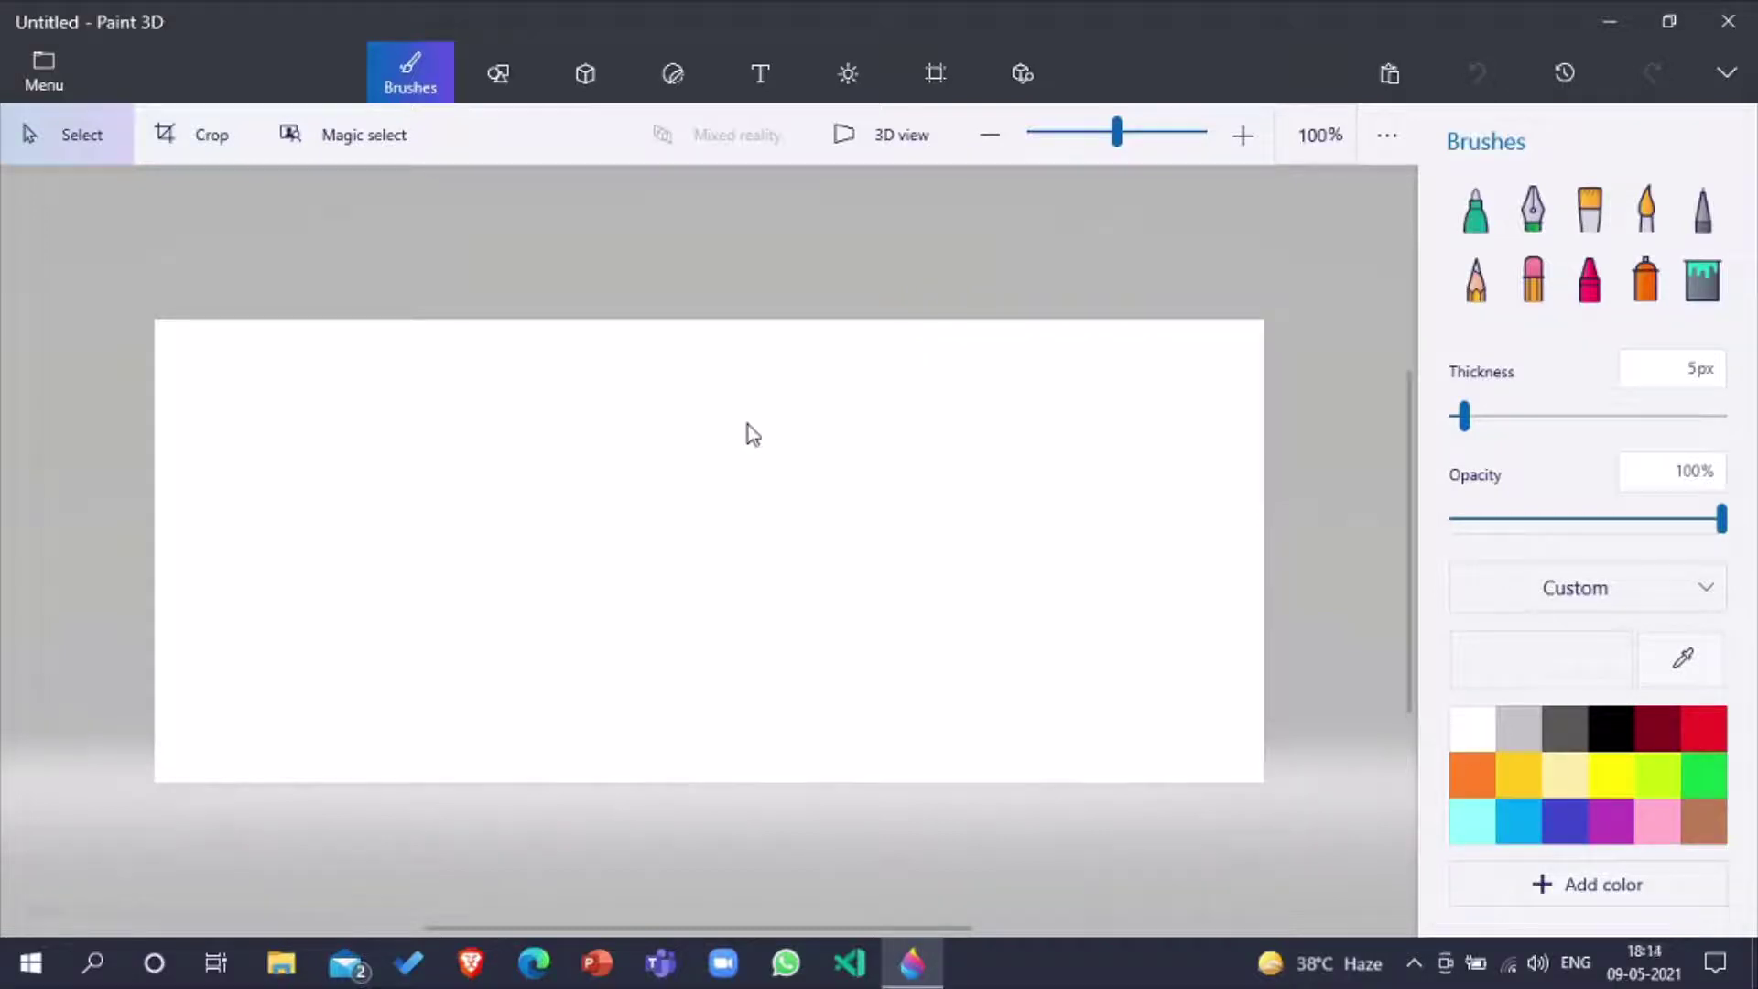
Step: Copy the red Angry Bird preview image from the browser's image results
{"action": "key", "text": "alt+Tab"}
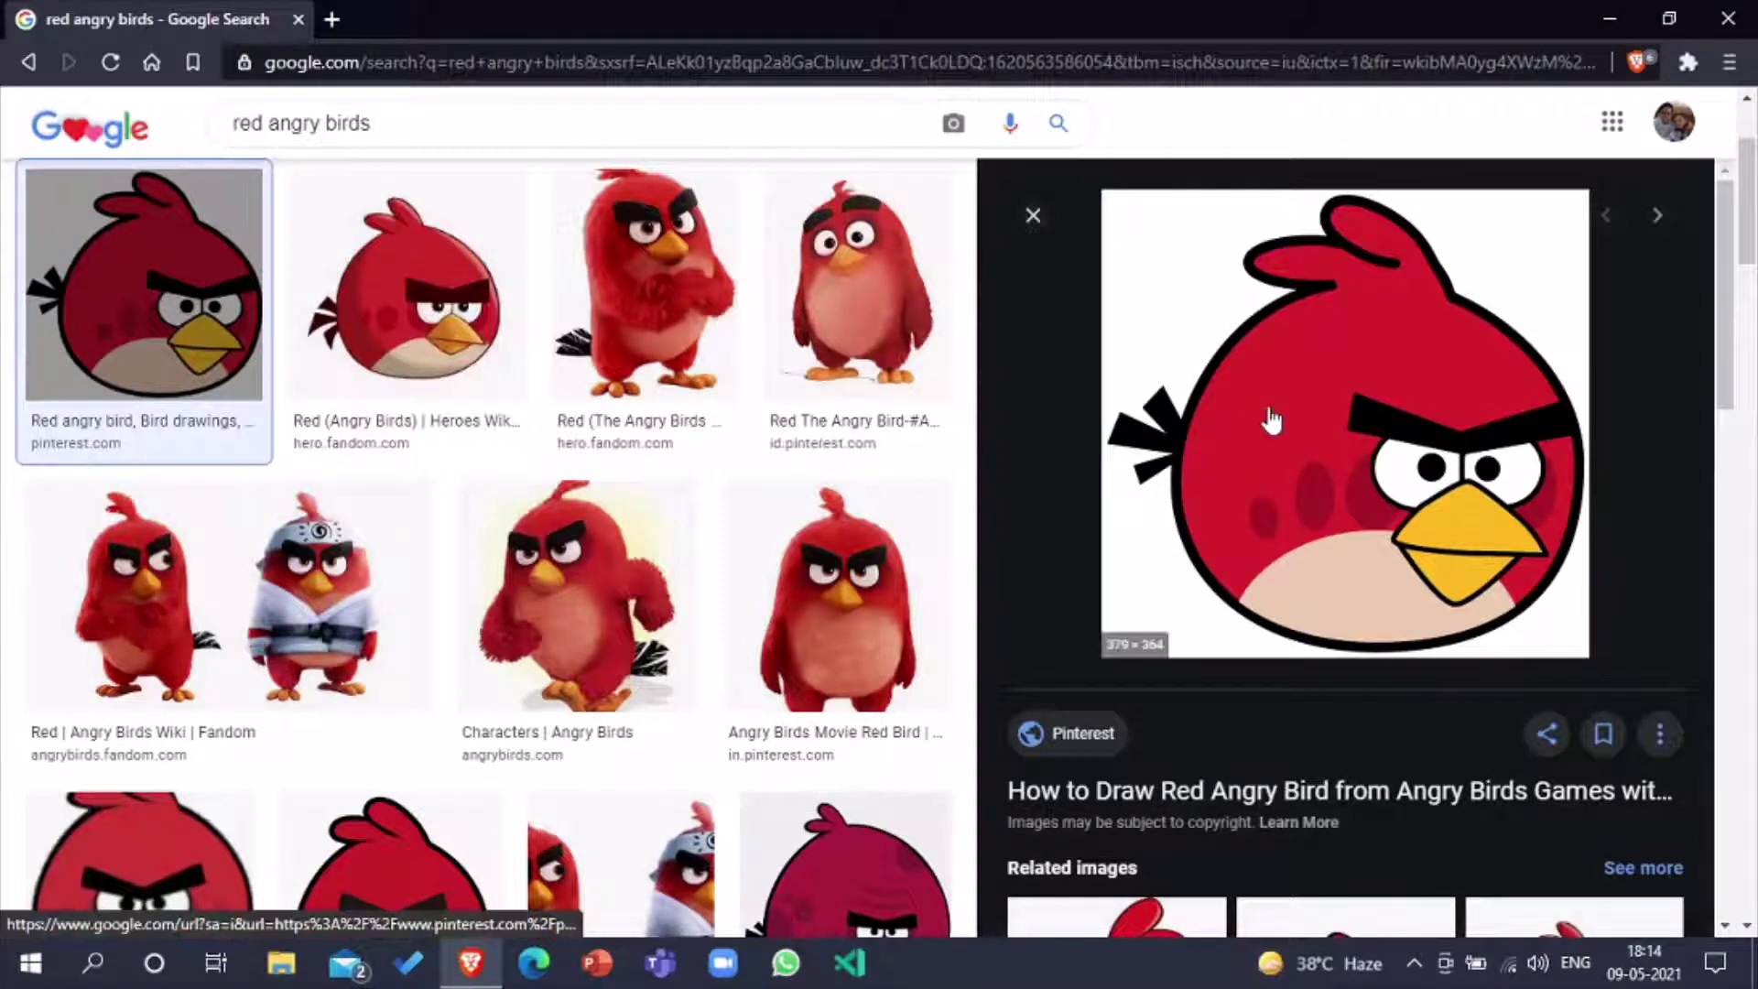
{"action": "right_click", "coordinate": [1300, 412]}
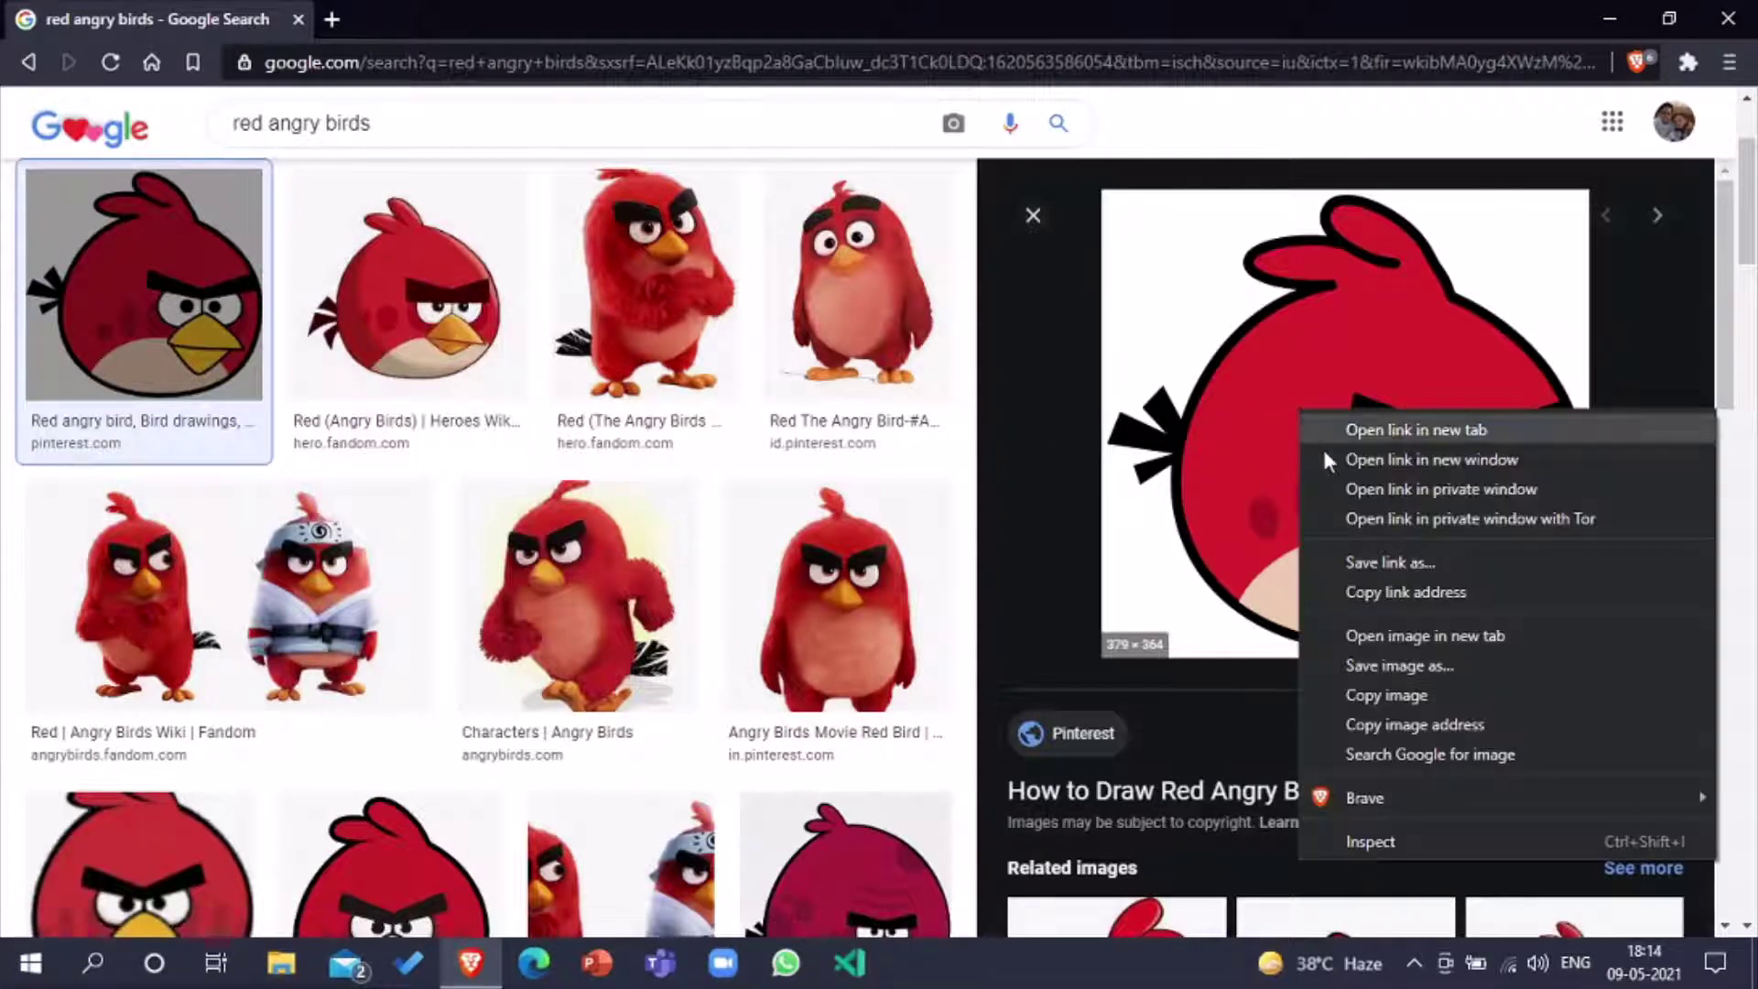
{"action": "left_click", "coordinate": [1416, 698]}
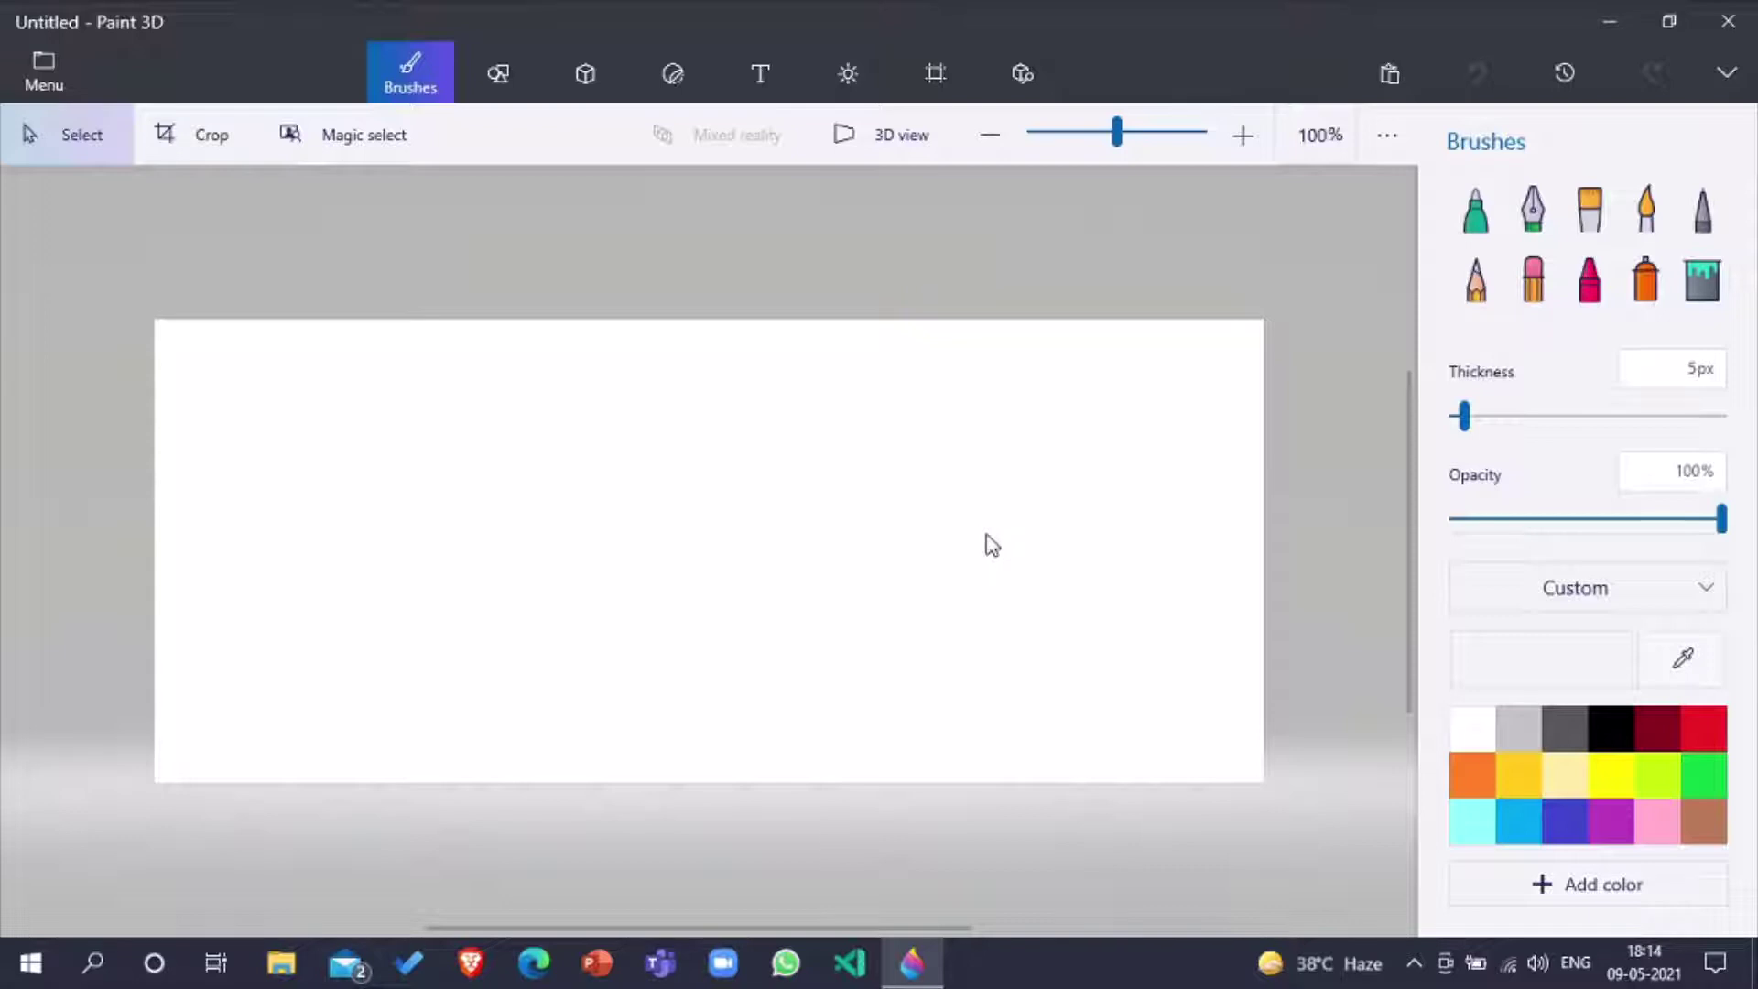
Step: Paste the red Angry Bird picture onto the canvas and show the 3D shapes options
{"action": "key", "text": "ctrl+v"}
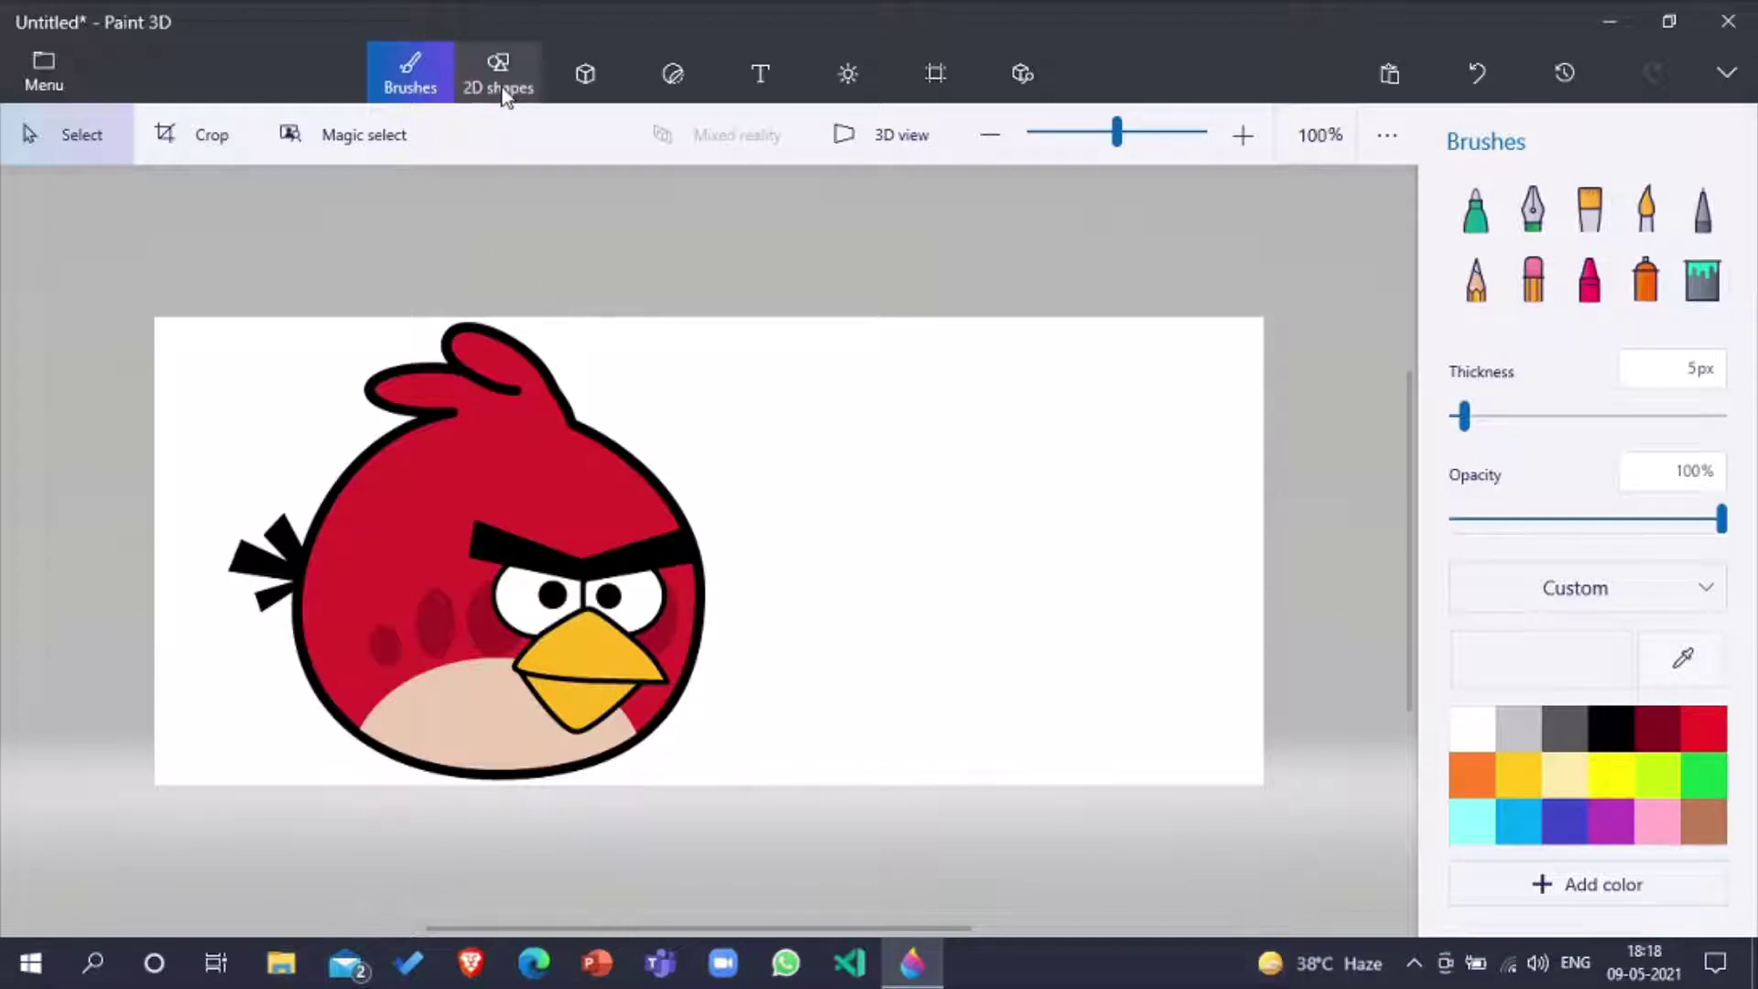
{"action": "left_click", "coordinate": [573, 70]}
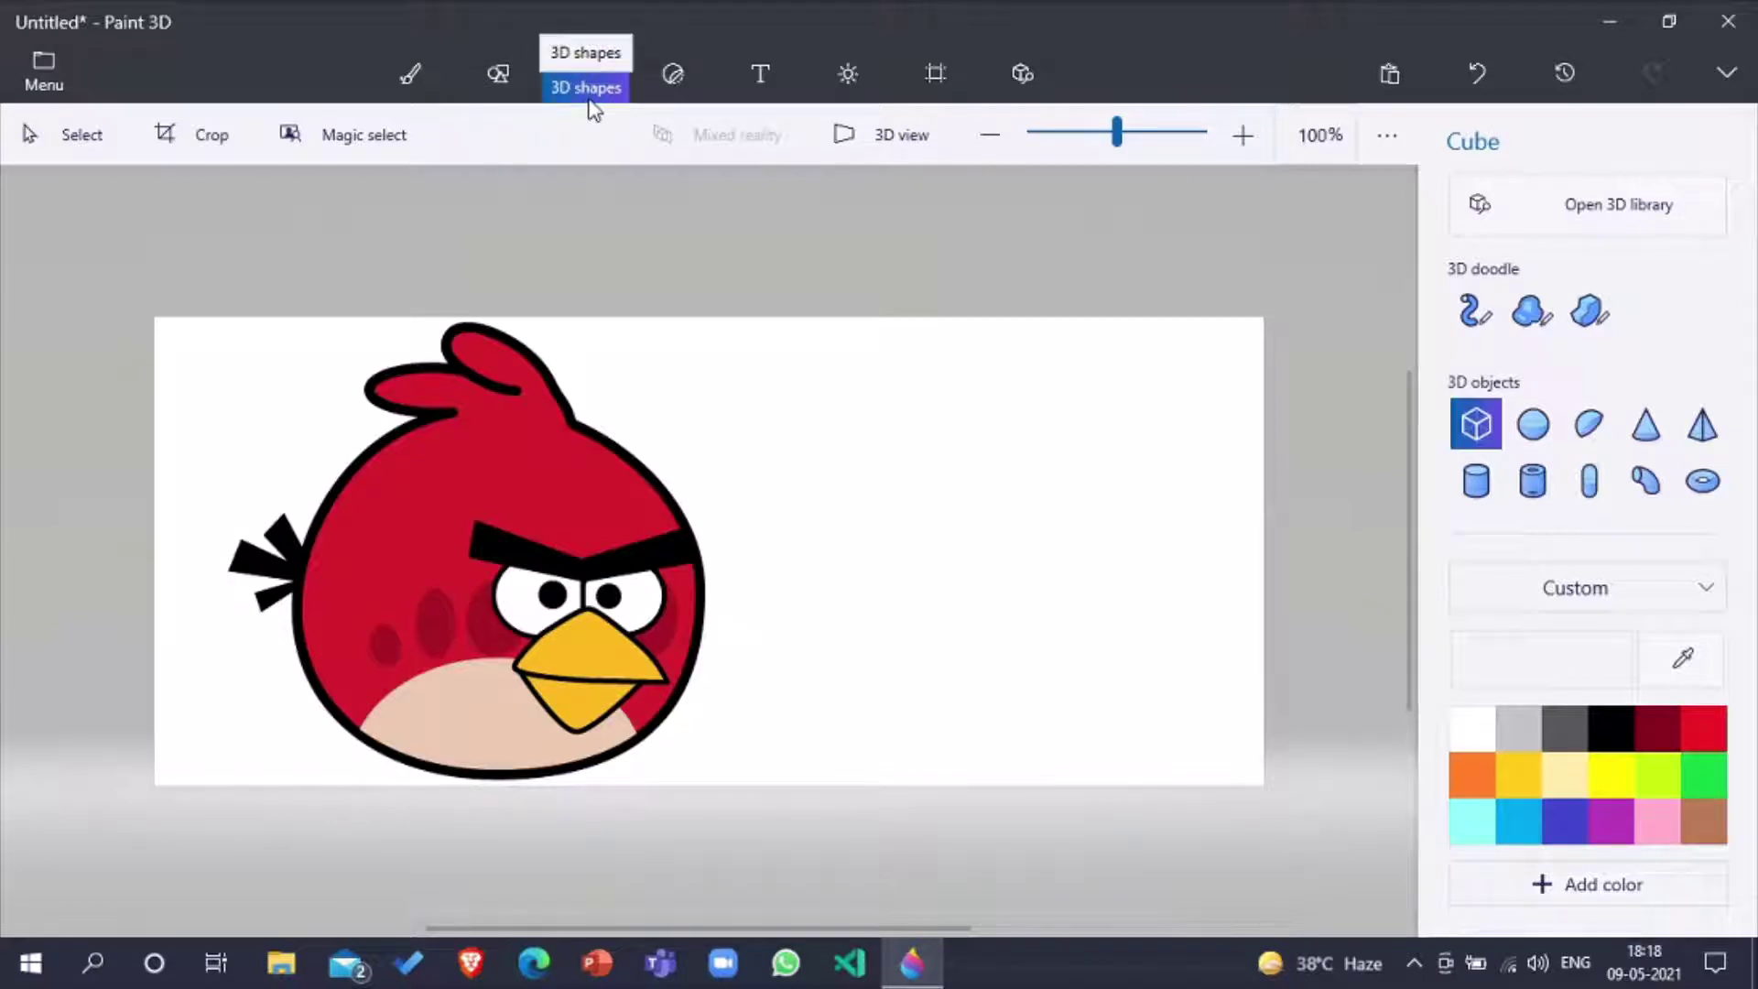
{"action": "scroll", "coordinate": [1611, 414], "scroll_direction": "down", "scroll_amount": 1}
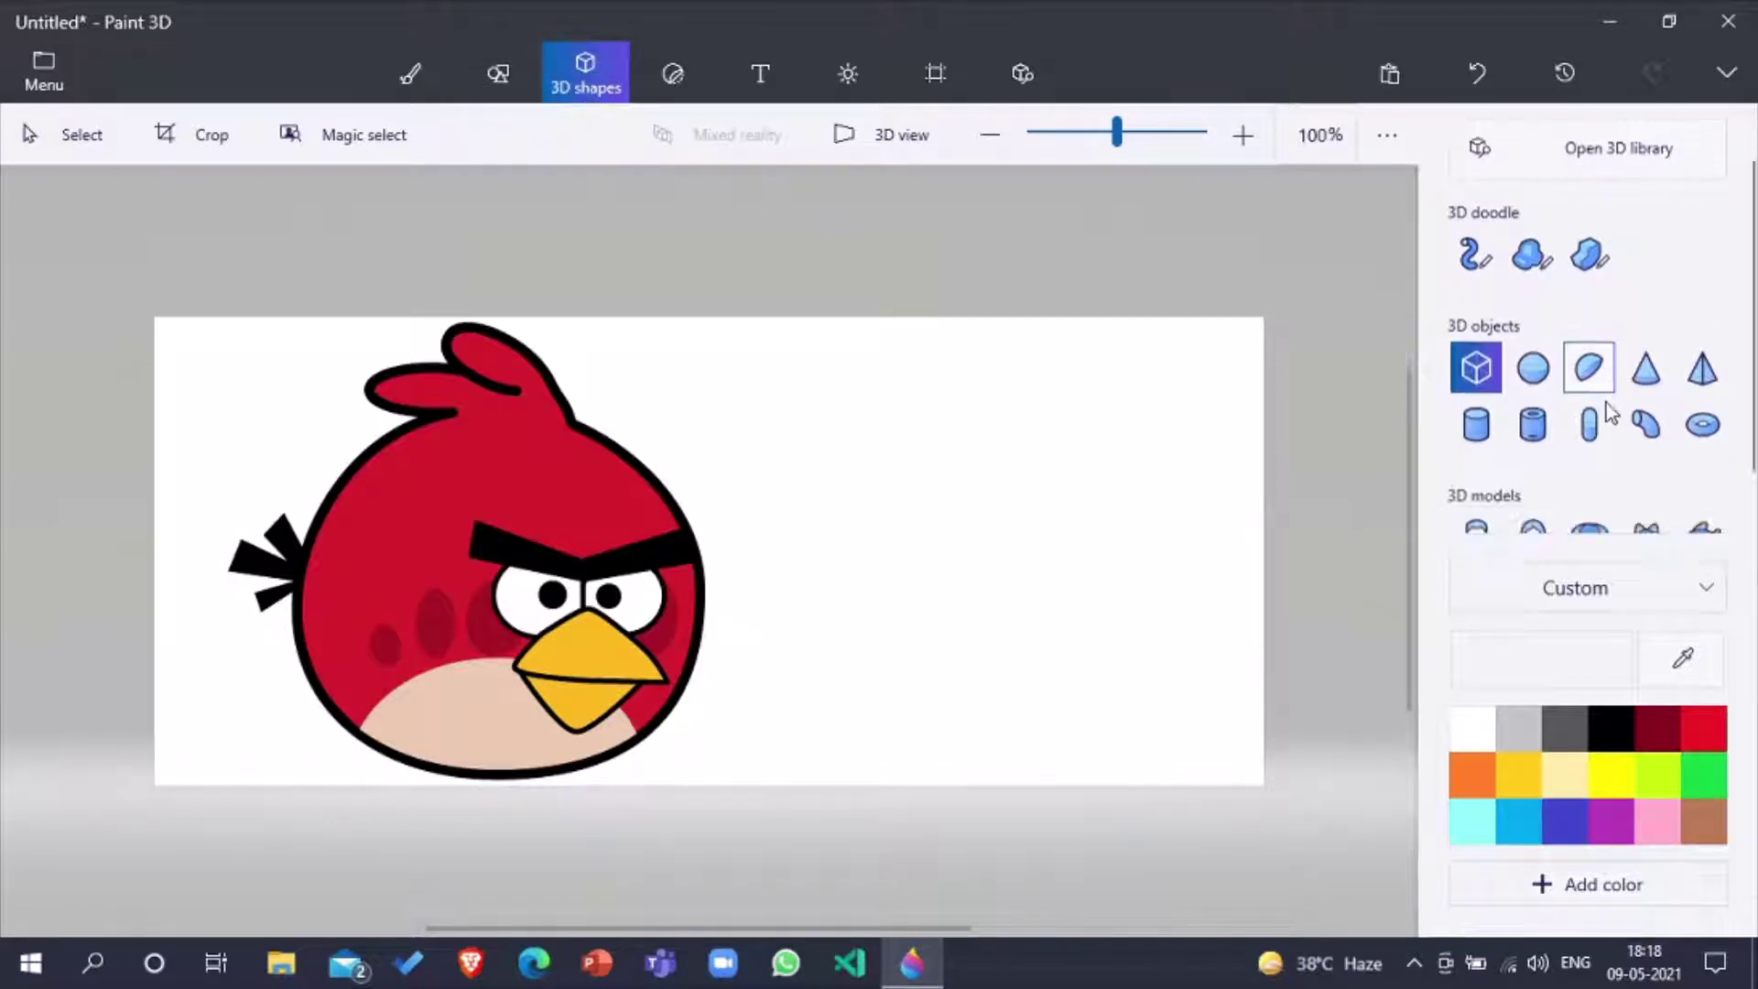
{"action": "scroll", "coordinate": [1611, 414], "scroll_direction": "up", "scroll_amount": 1}
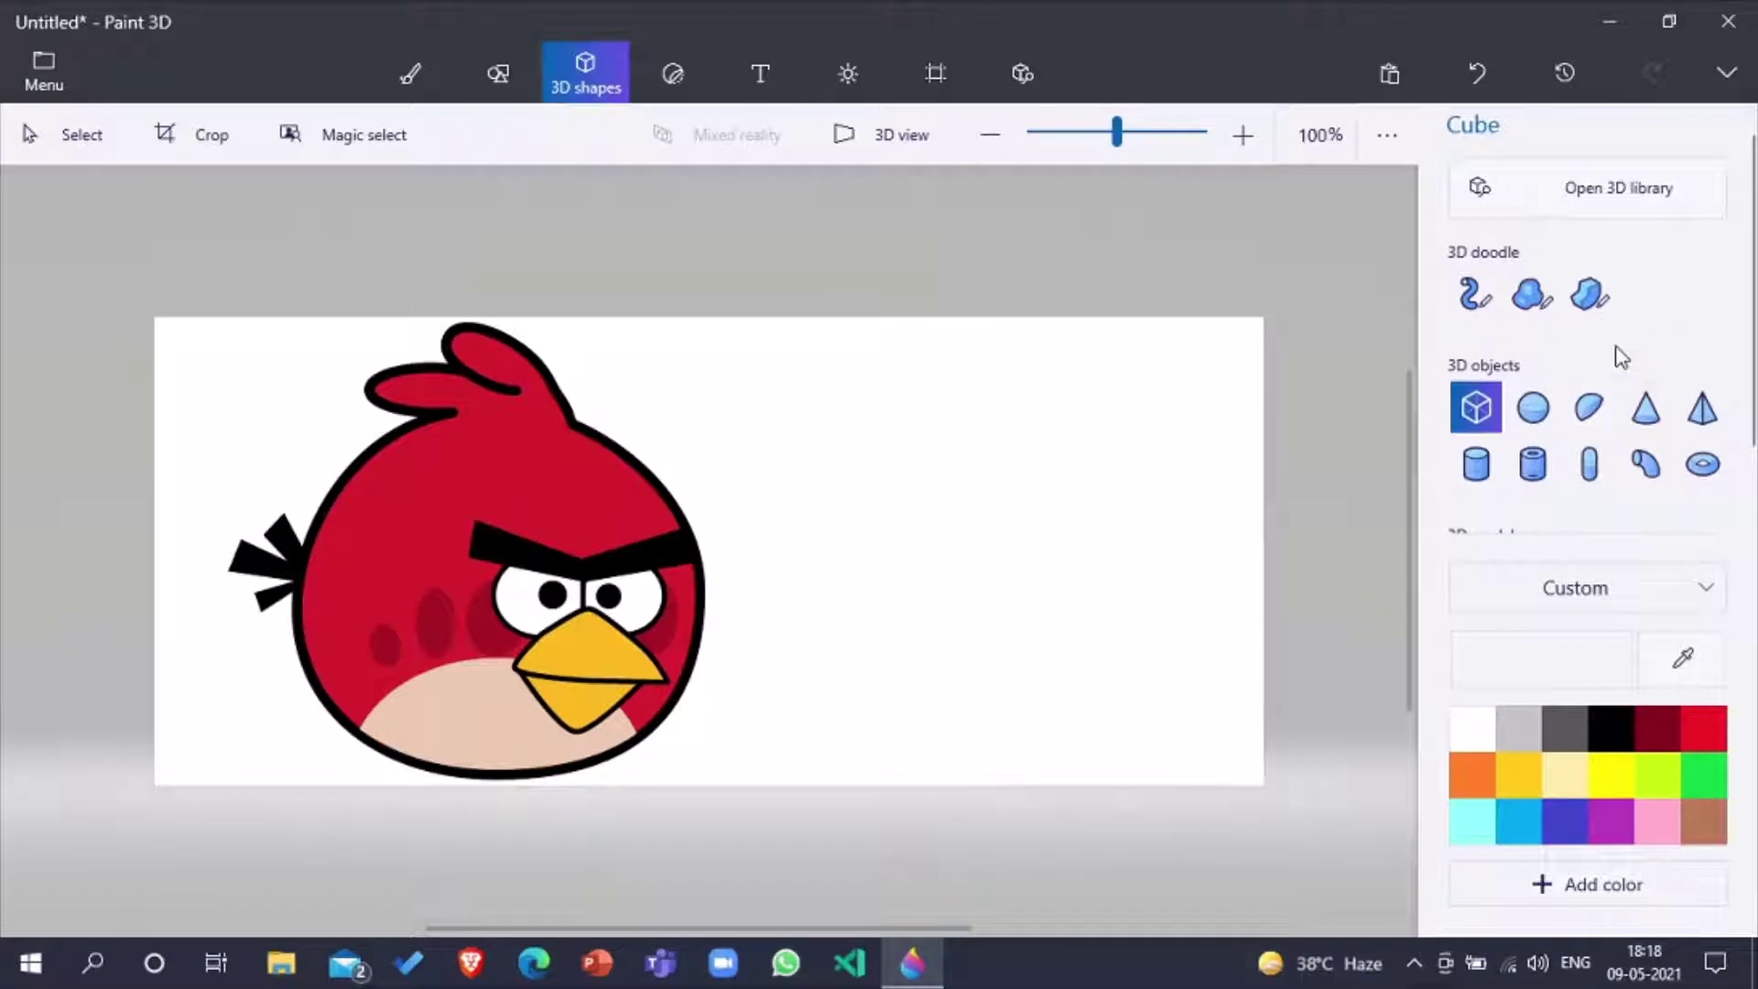
Step: Draw a sphere over the bird picture and resize it to match the bird's body
{"action": "left_click", "coordinate": [1540, 414]}
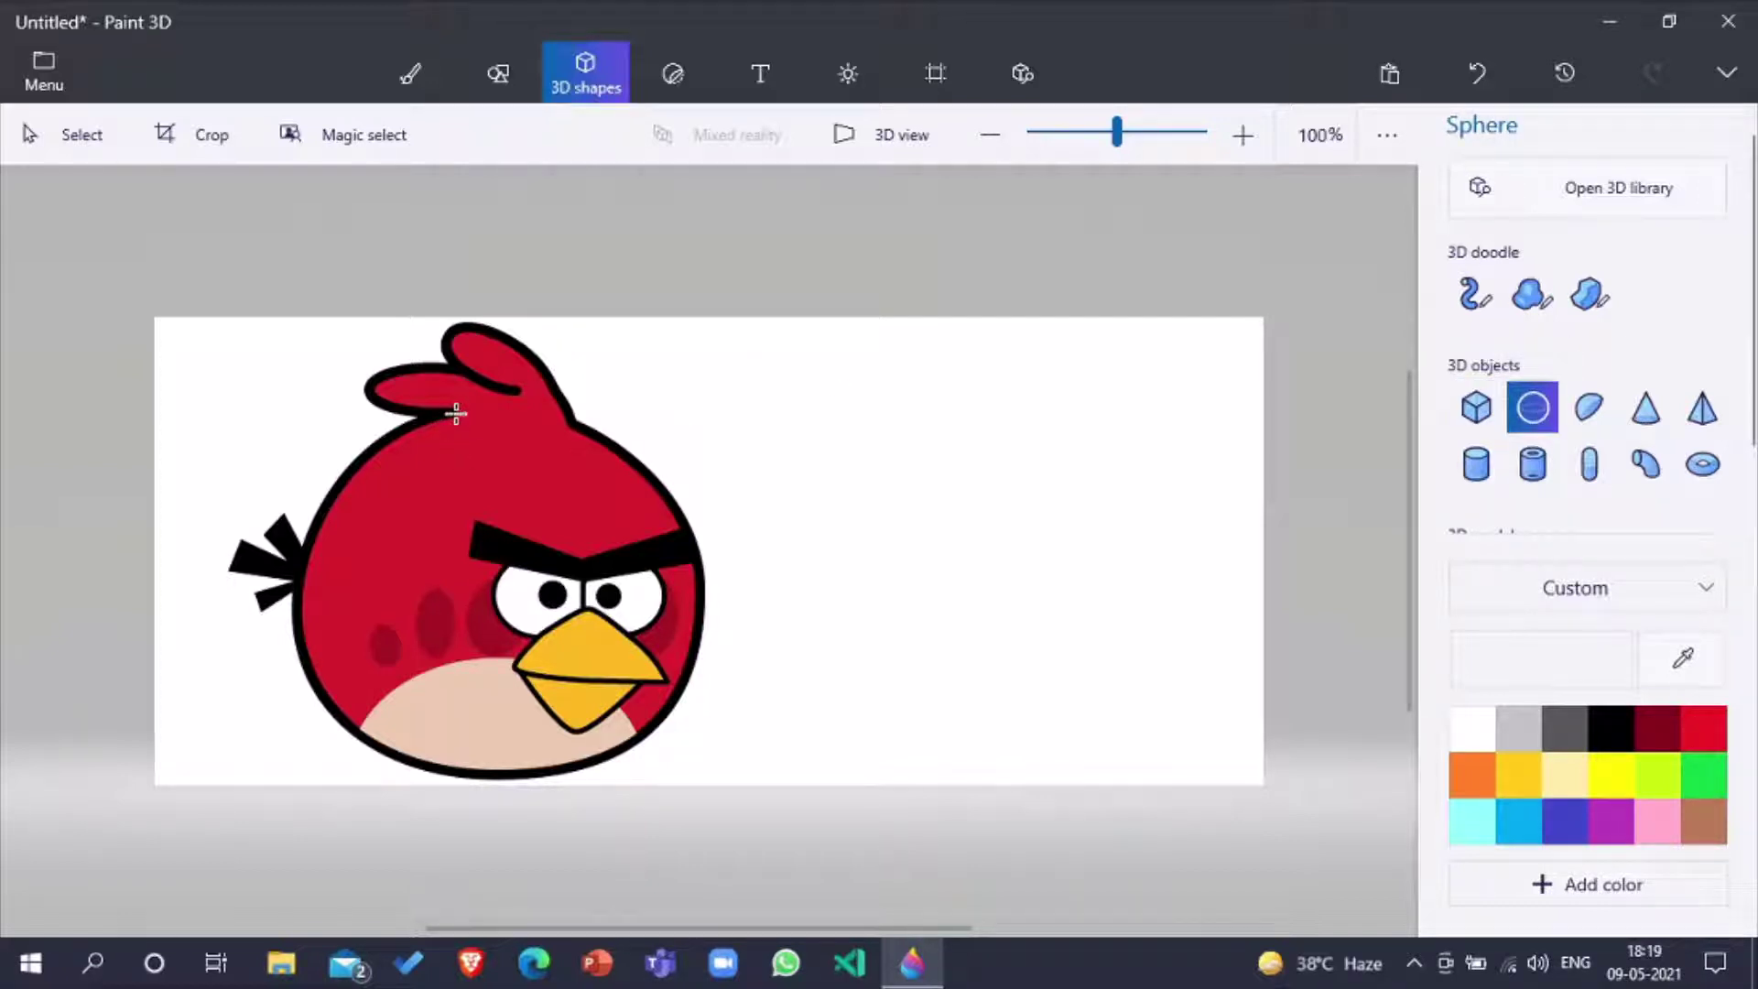
{"action": "left_click_drag", "start_coordinate": [448, 417], "coordinate": [793, 770]}
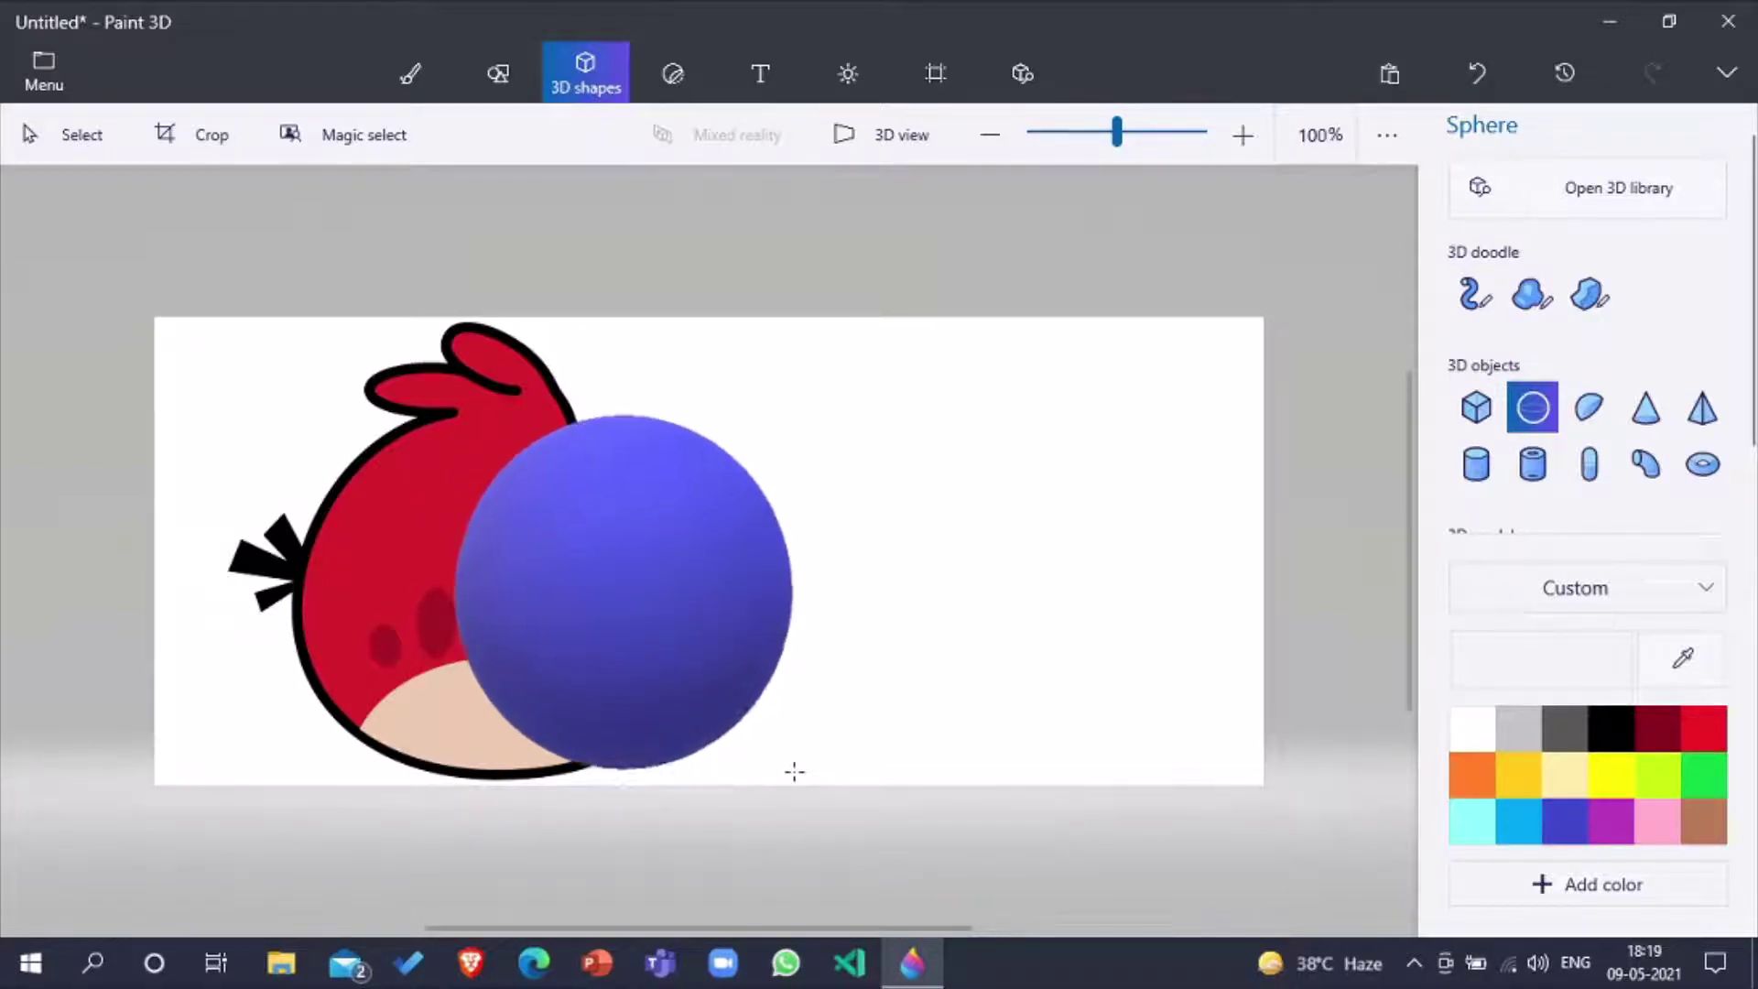
{"action": "left_click", "coordinate": [641, 614]}
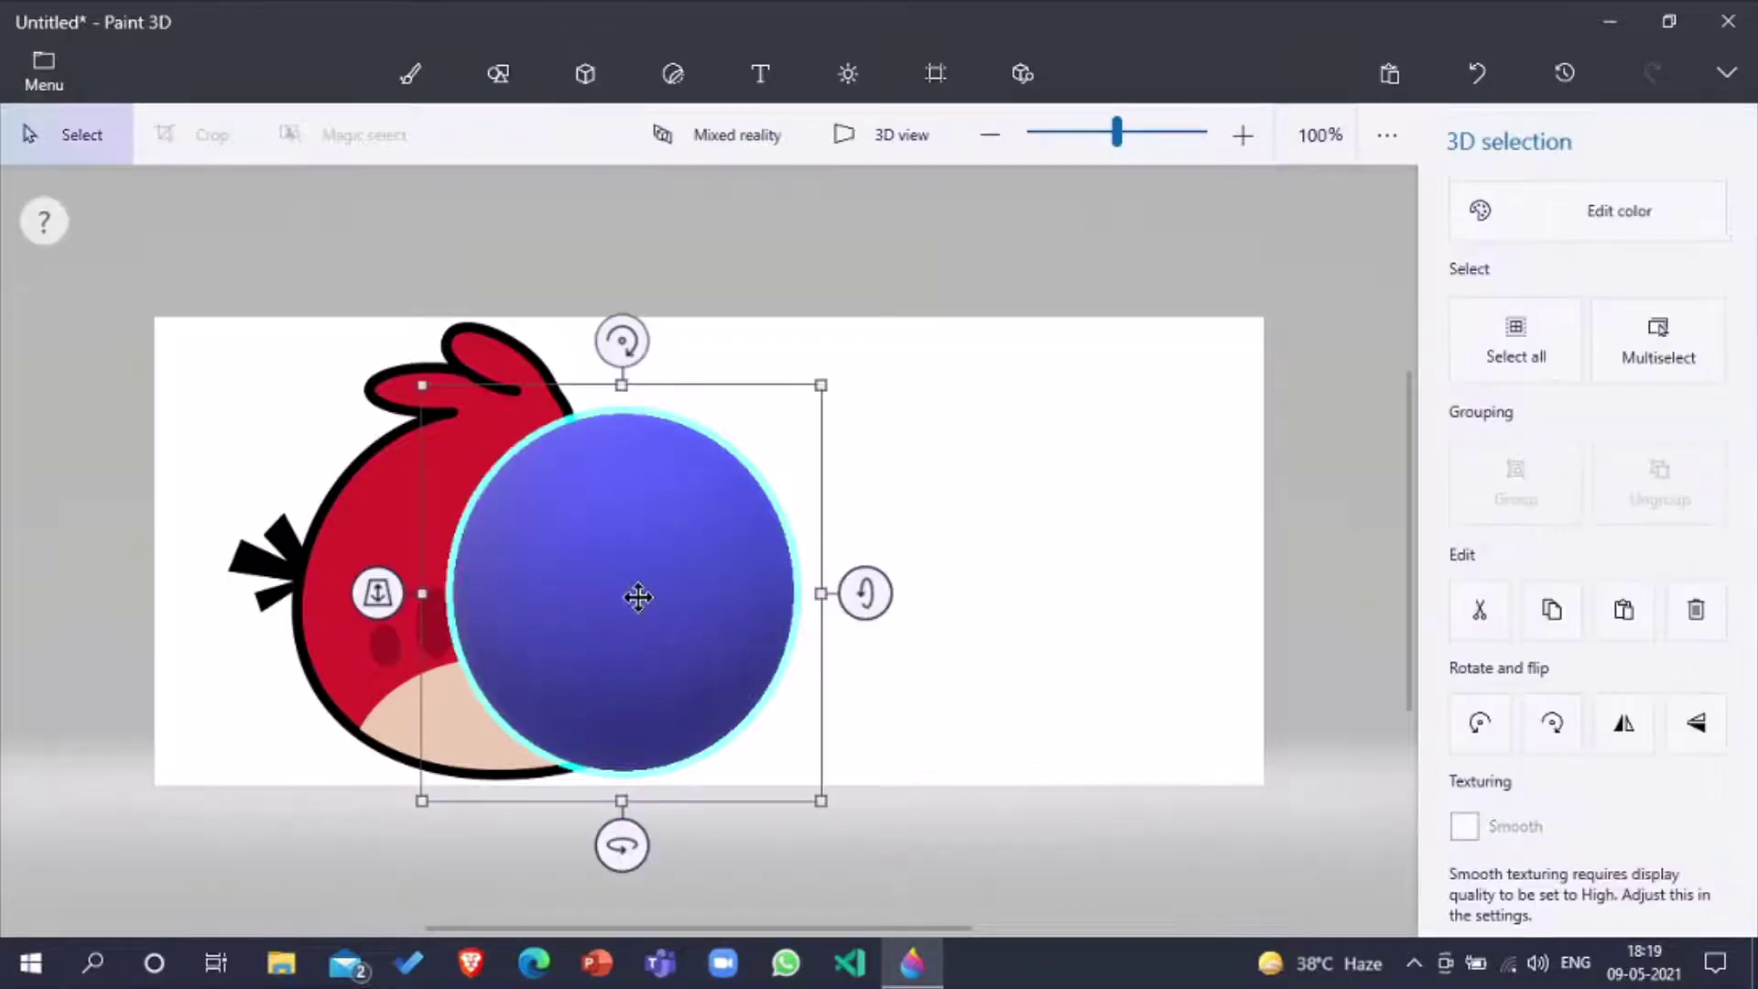
{"action": "left_click_drag", "start_coordinate": [640, 596], "coordinate": [538, 606]}
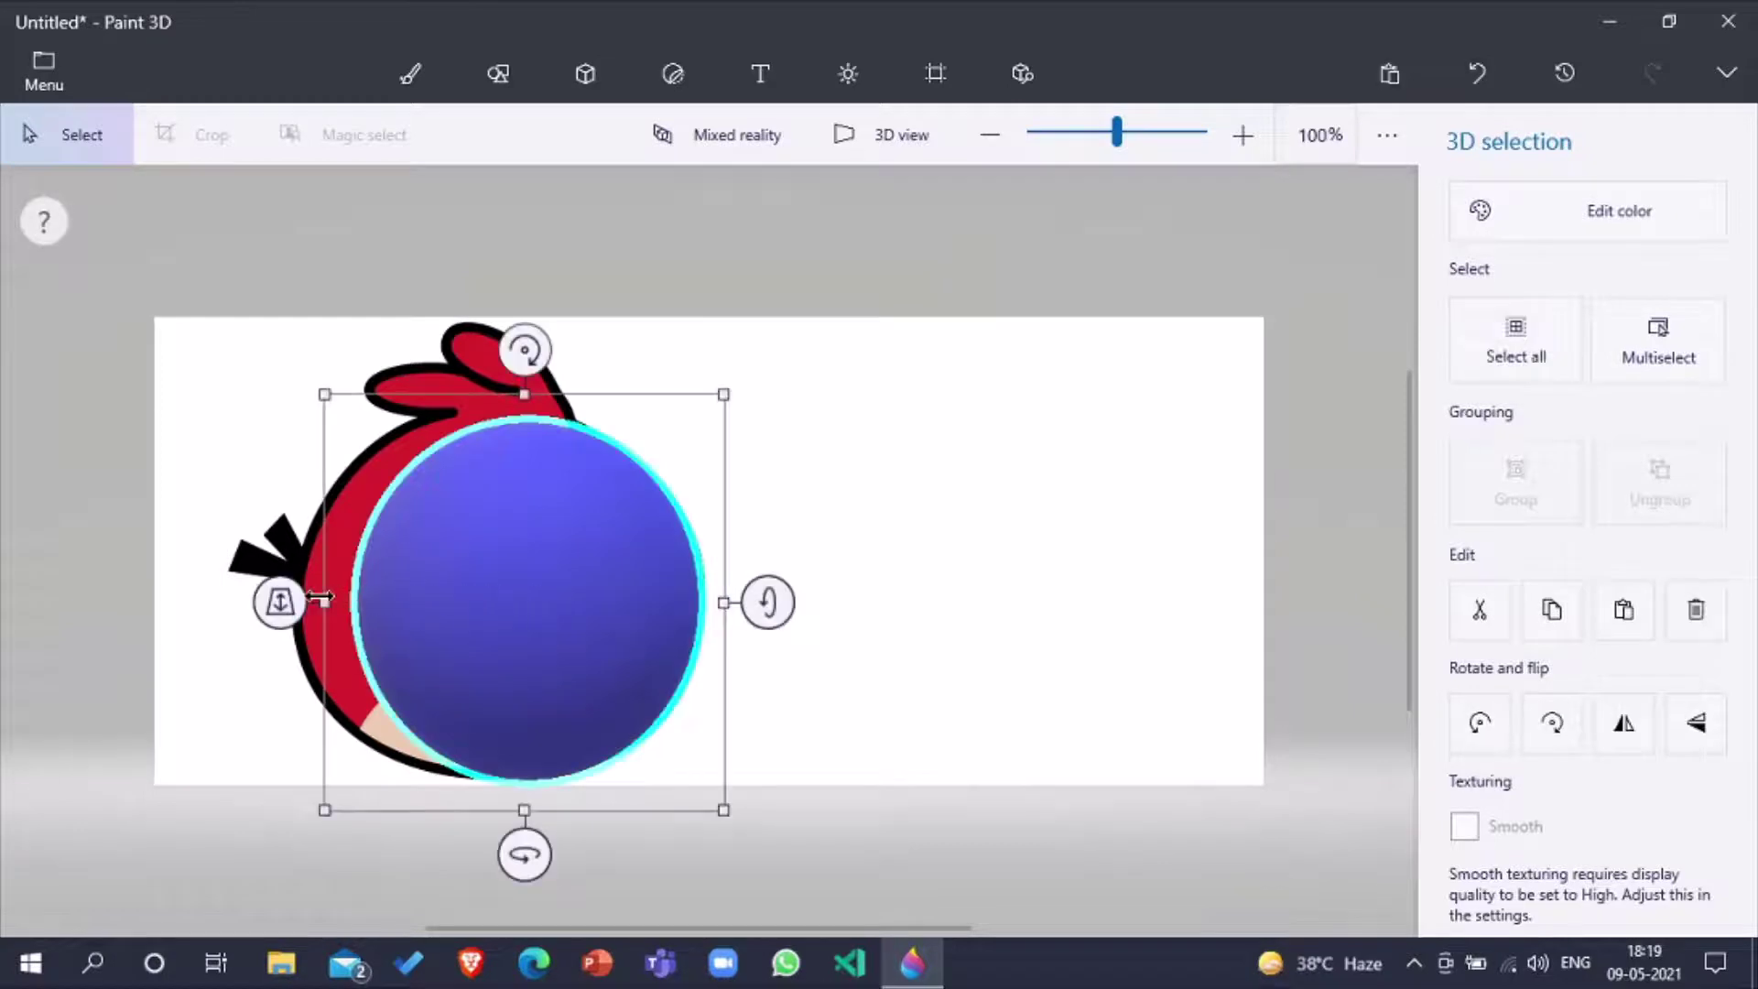
{"action": "left_click_drag", "start_coordinate": [319, 597], "coordinate": [263, 597]}
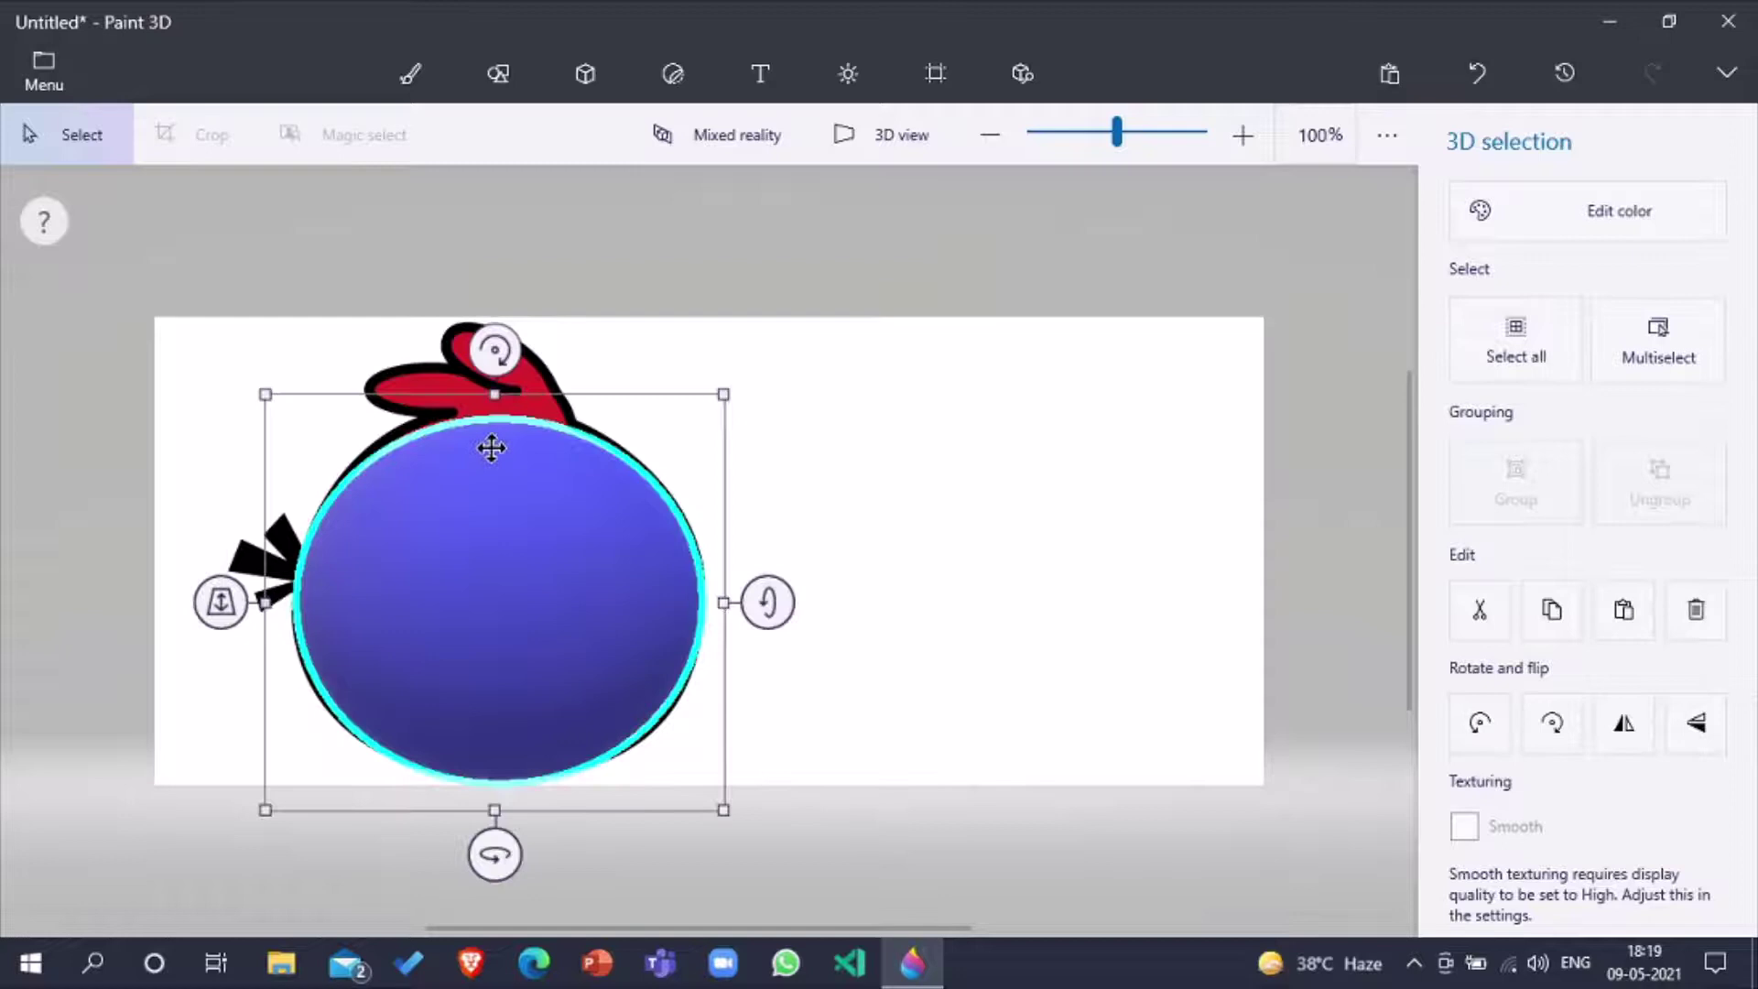
{"action": "left_click_drag", "start_coordinate": [497, 393], "coordinate": [496, 387]}
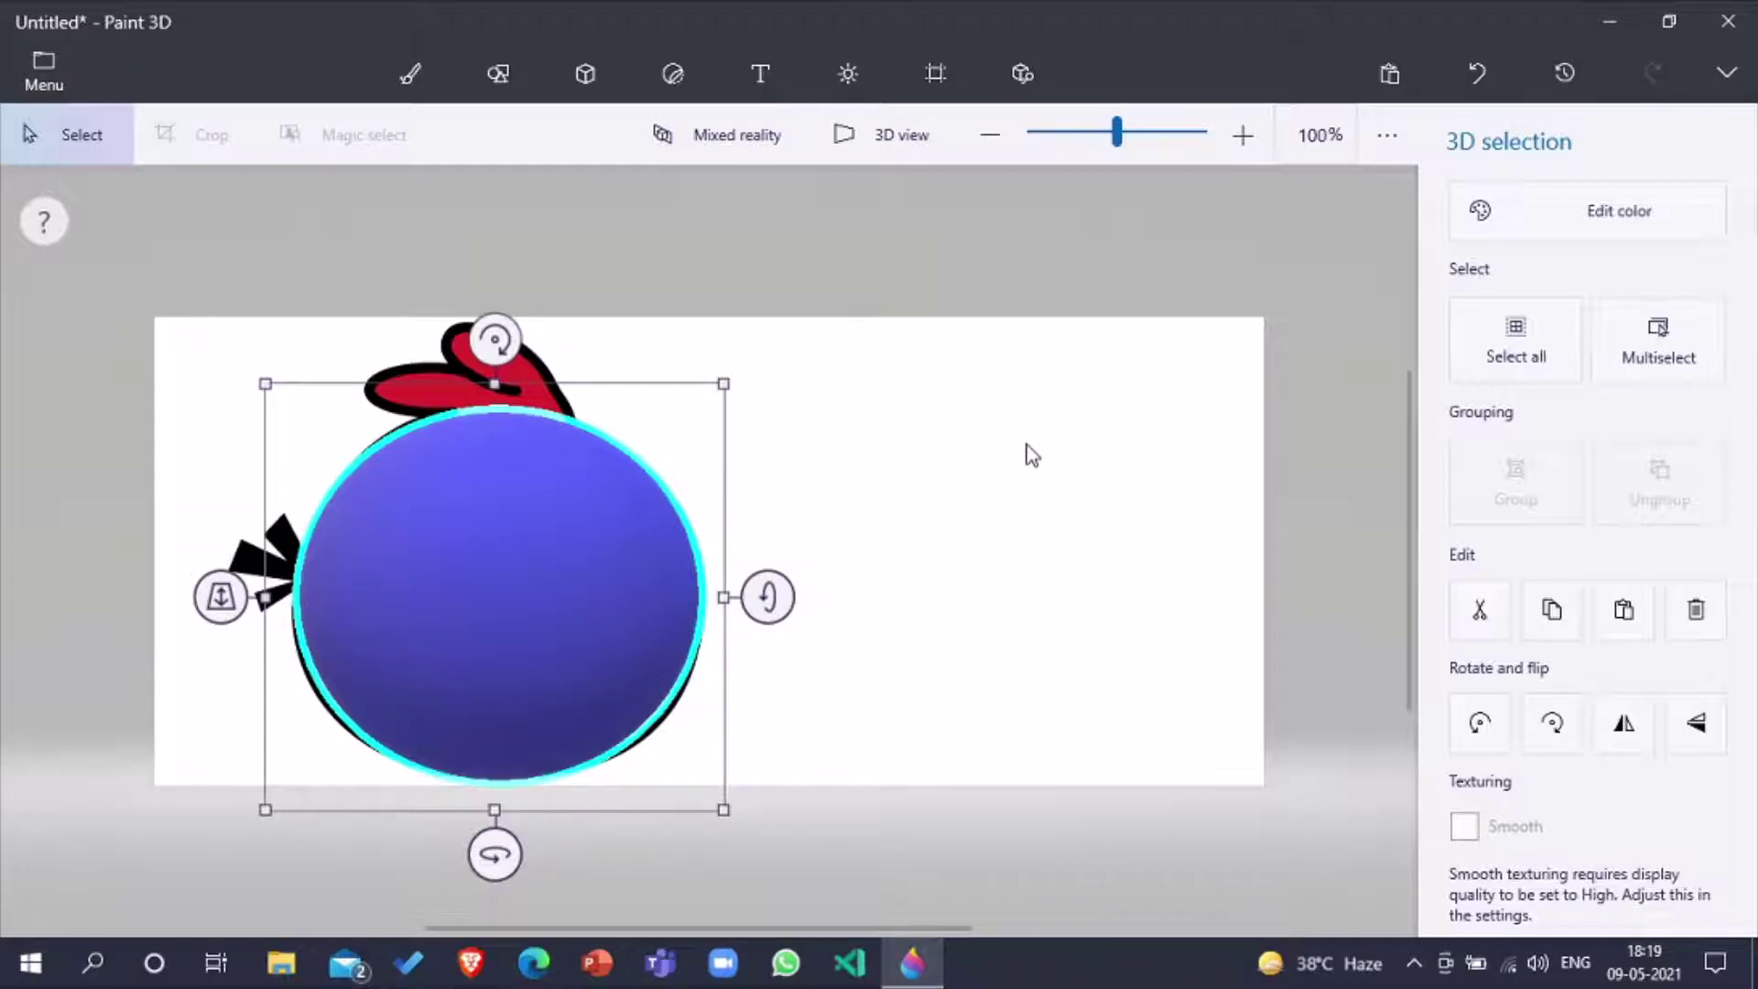
Step: Color the sphere red and move it onto the empty canvas right of the picture
{"action": "left_click", "coordinate": [1535, 220]}
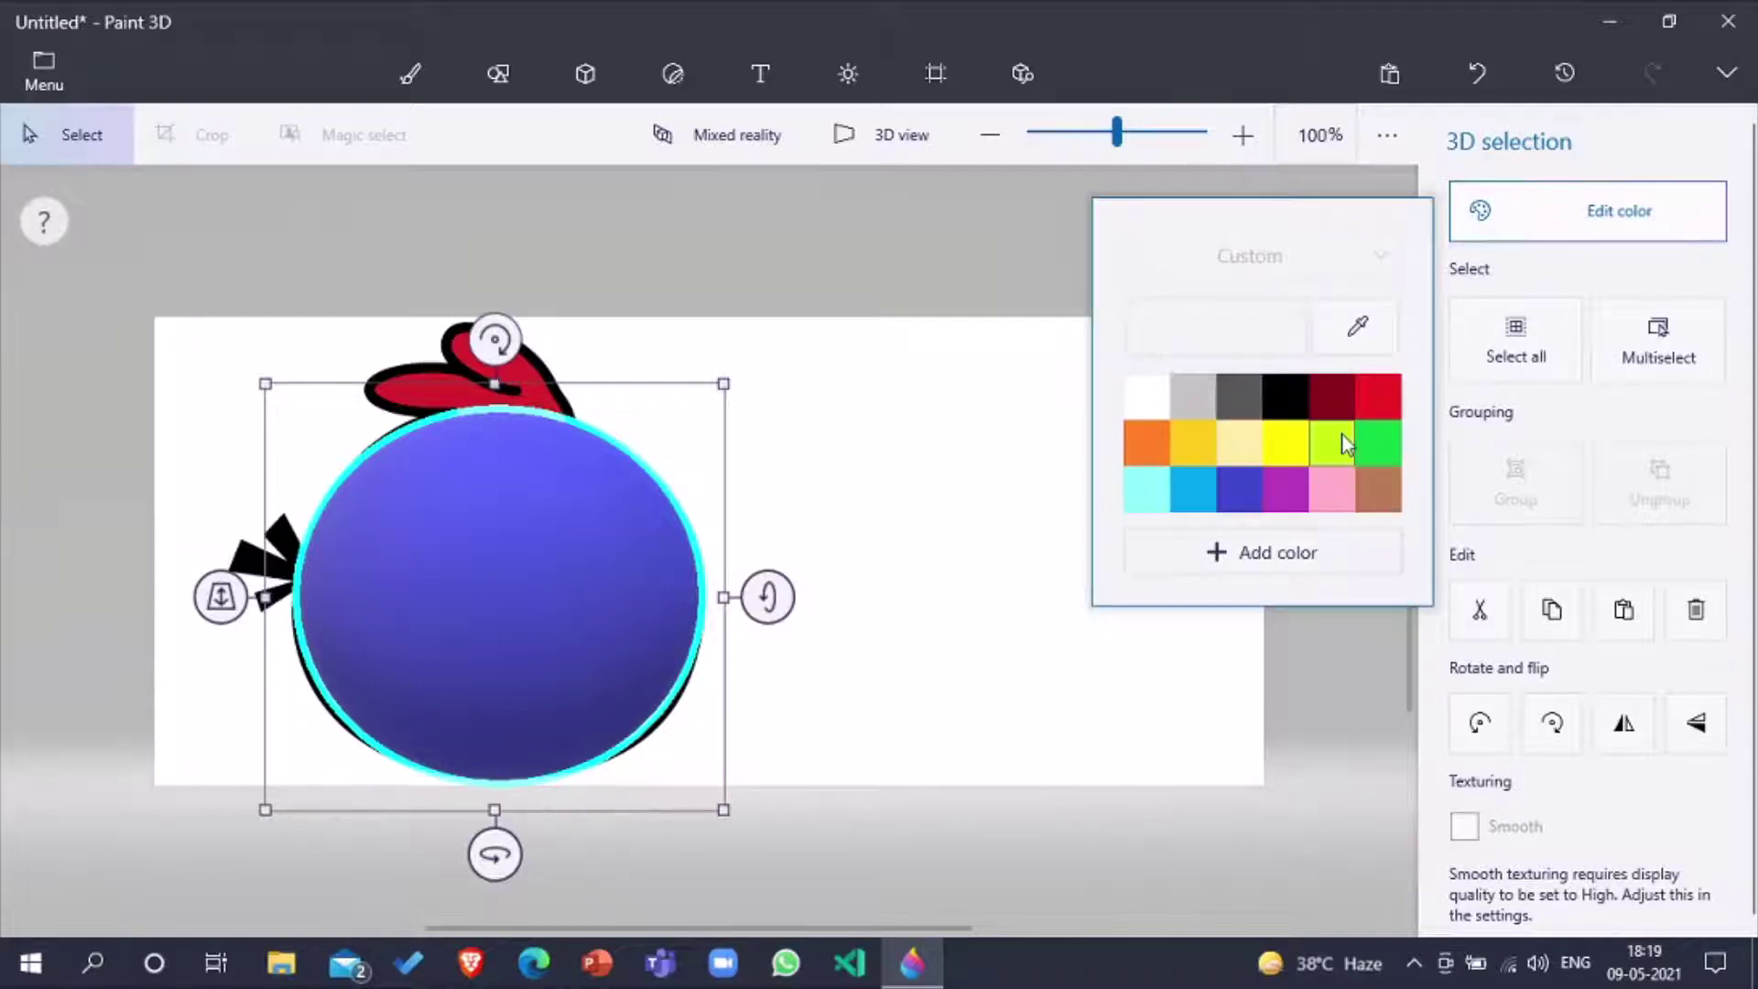
{"action": "left_click", "coordinate": [1380, 396]}
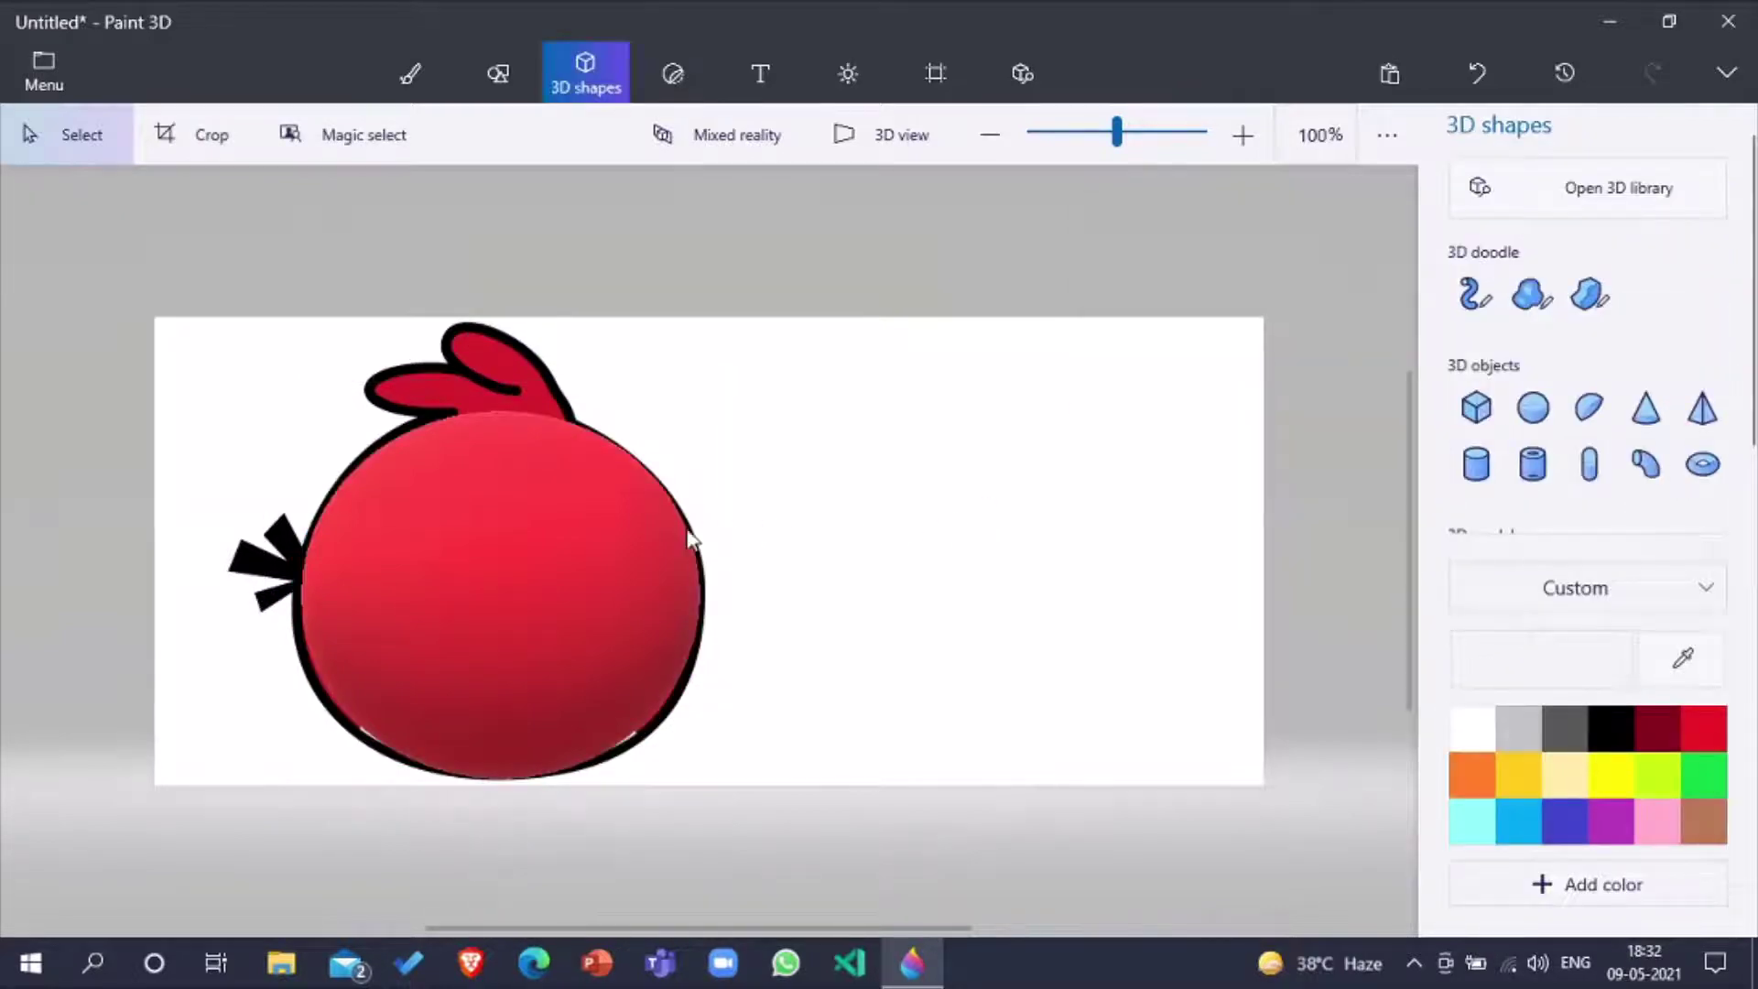
{"action": "left_click", "coordinate": [643, 559]}
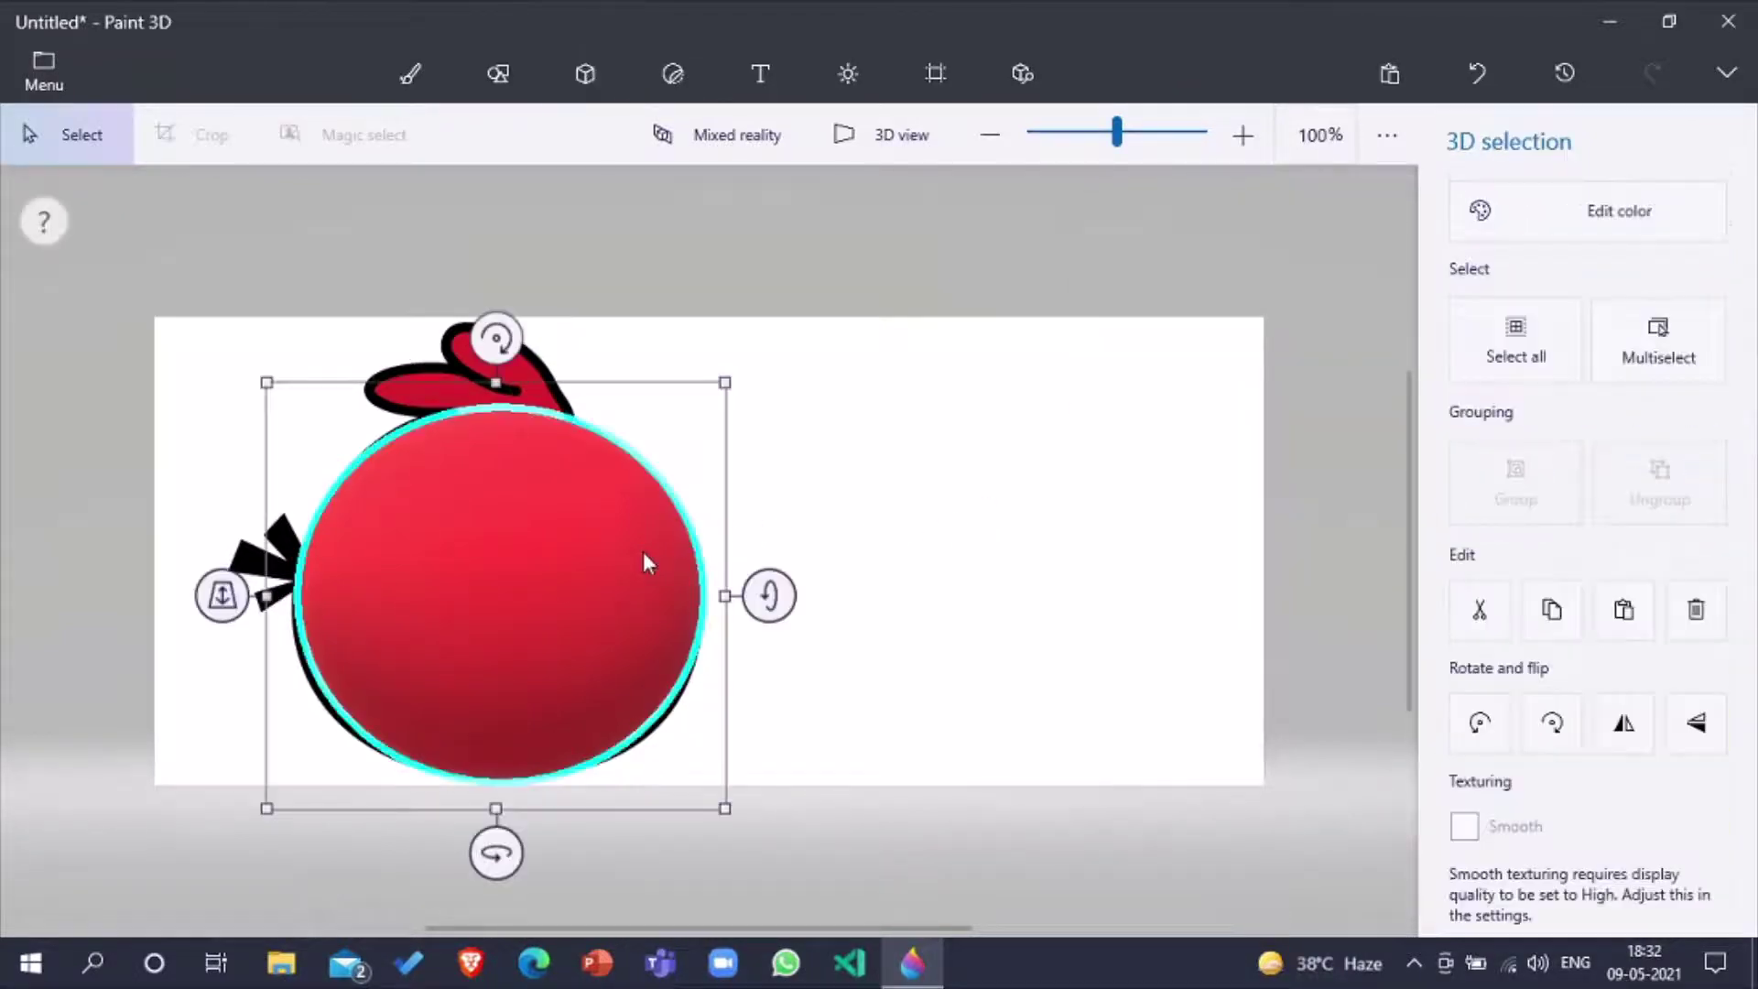
{"action": "left_click_drag", "start_coordinate": [562, 562], "coordinate": [1098, 518]}
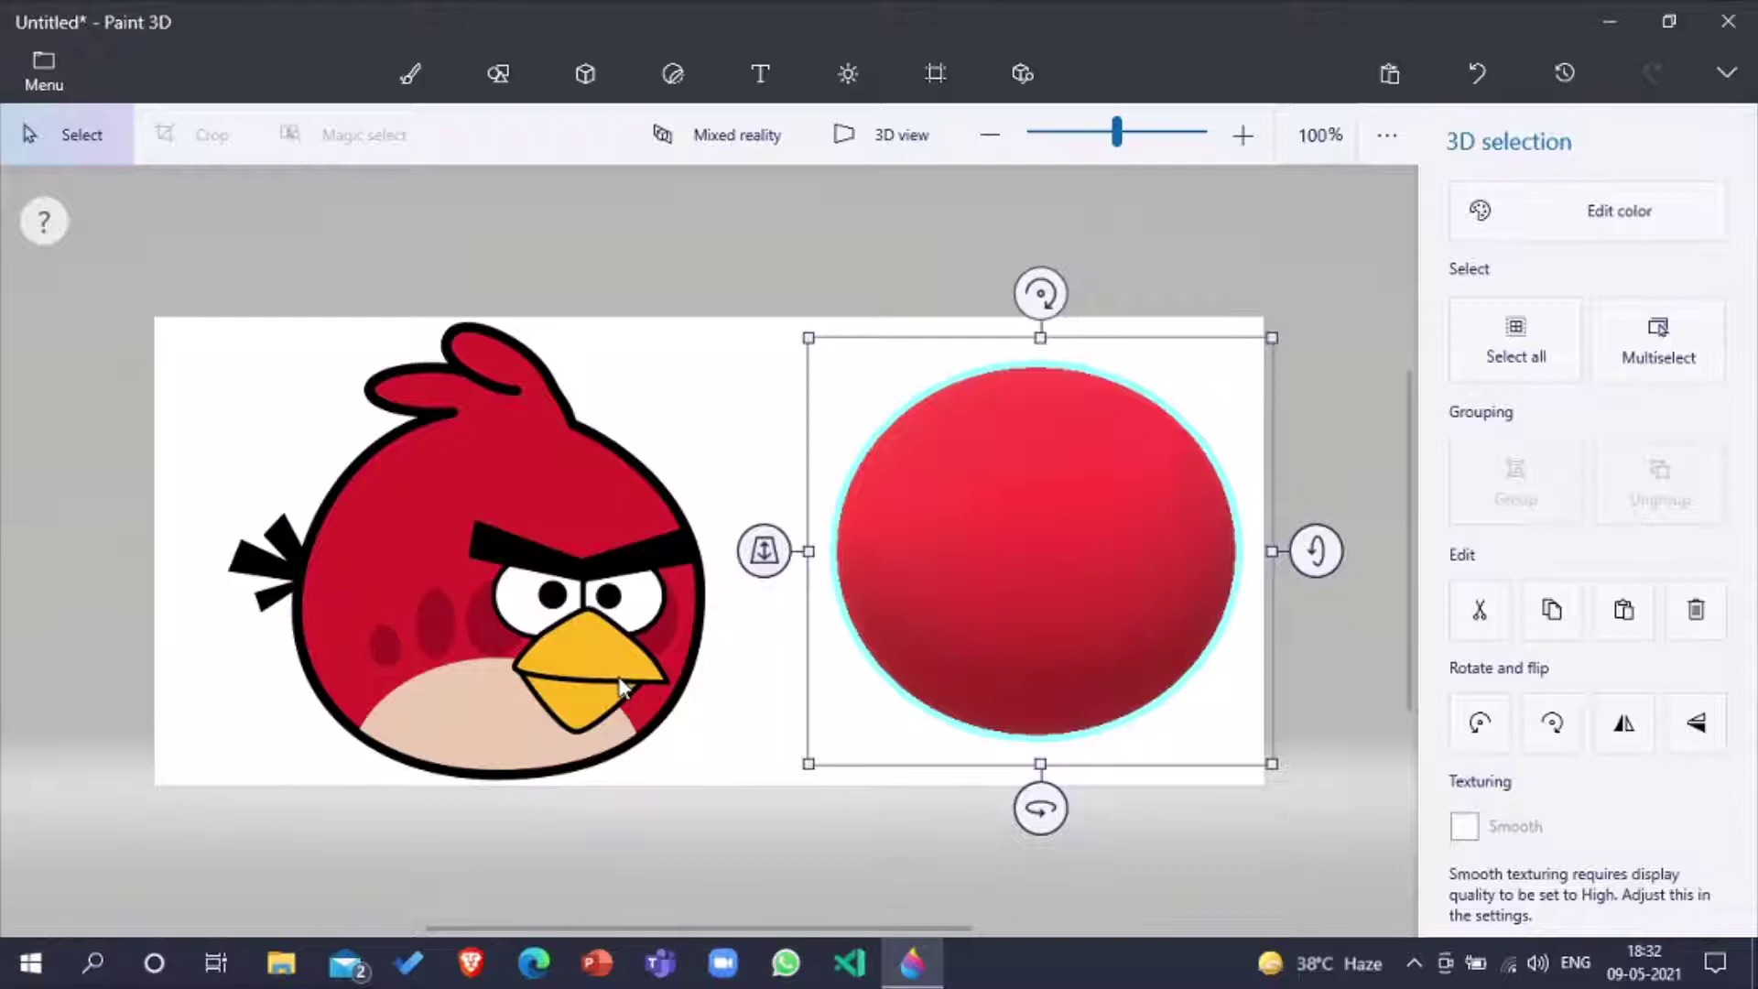
Step: Draw a pyramid, rotate it into a diamond shape, and move it toward the red sphere
{"action": "left_click", "coordinate": [597, 93]}
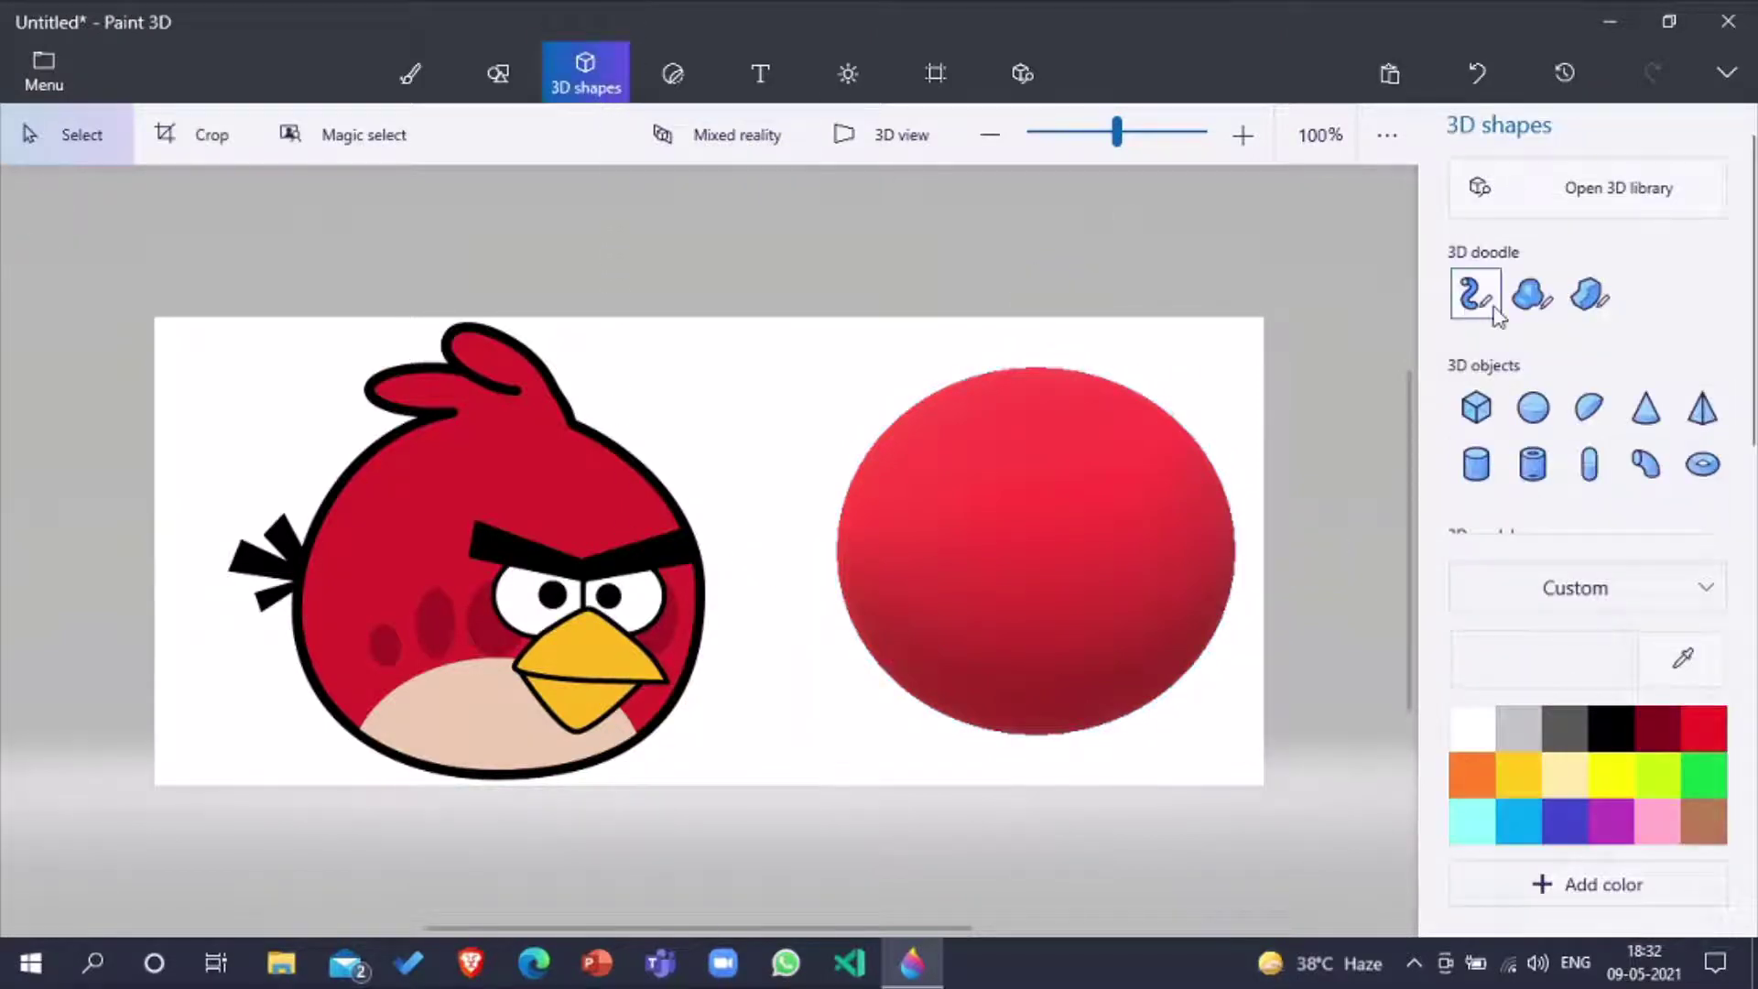
{"action": "left_click", "coordinate": [1703, 410]}
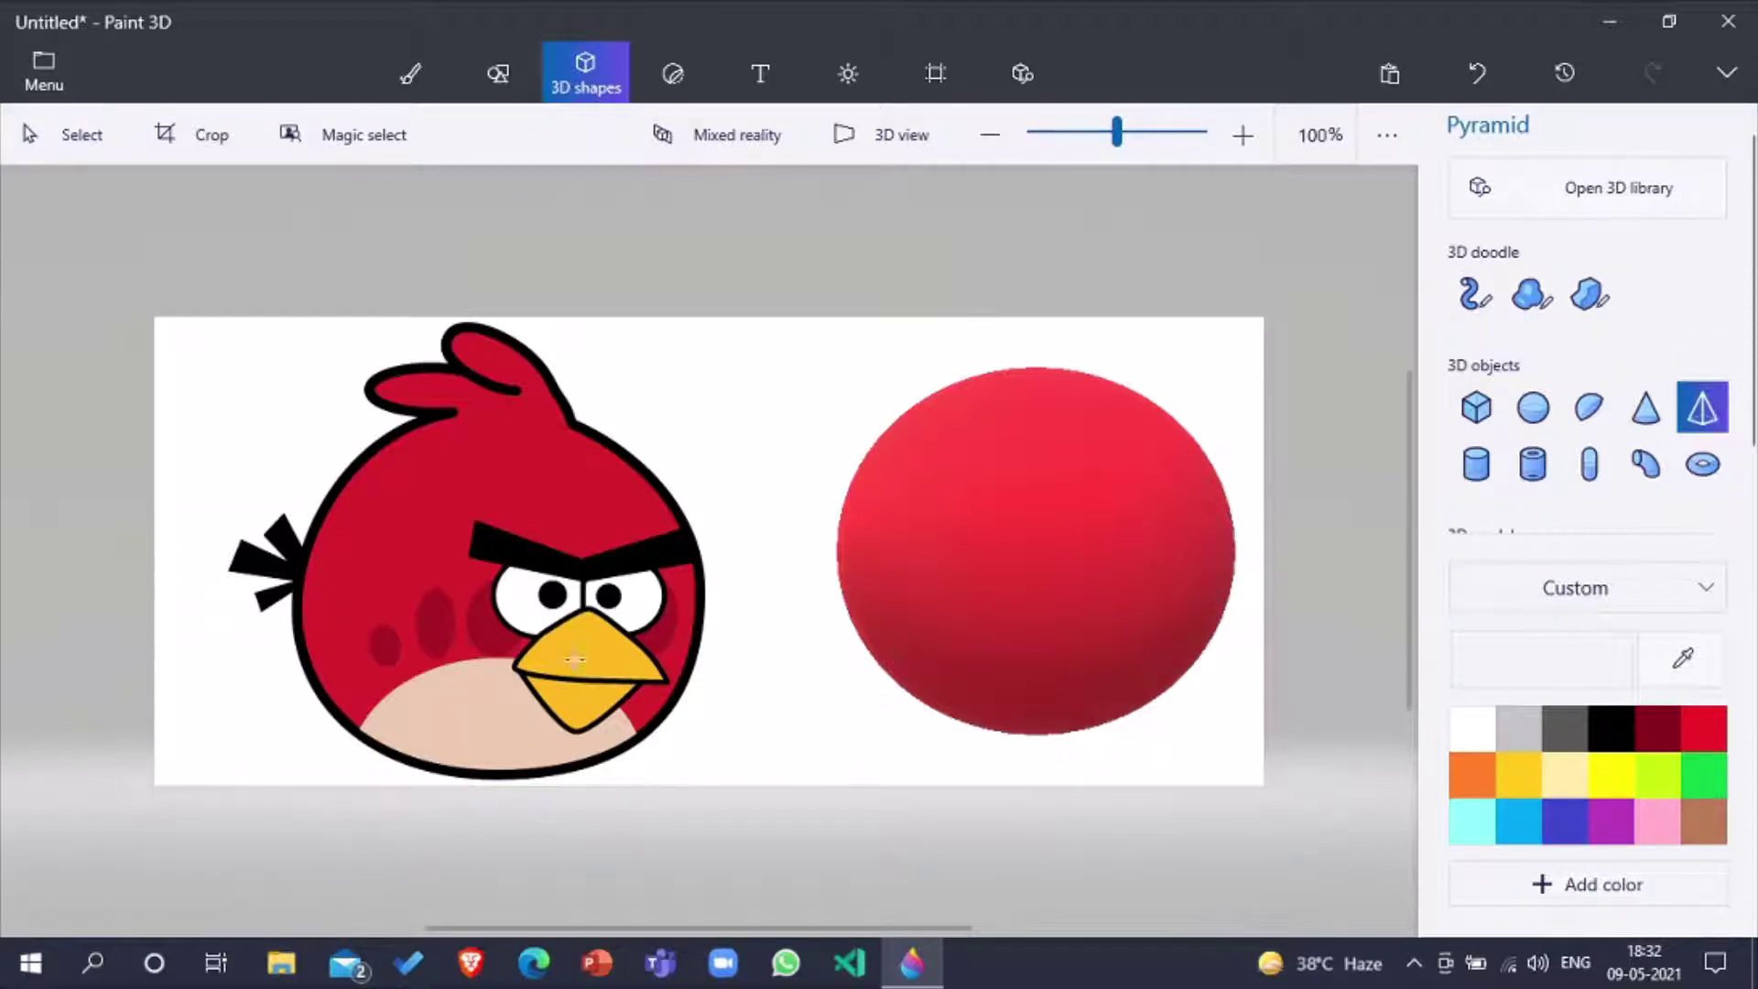
{"action": "left_click_drag", "start_coordinate": [576, 656], "coordinate": [763, 485]}
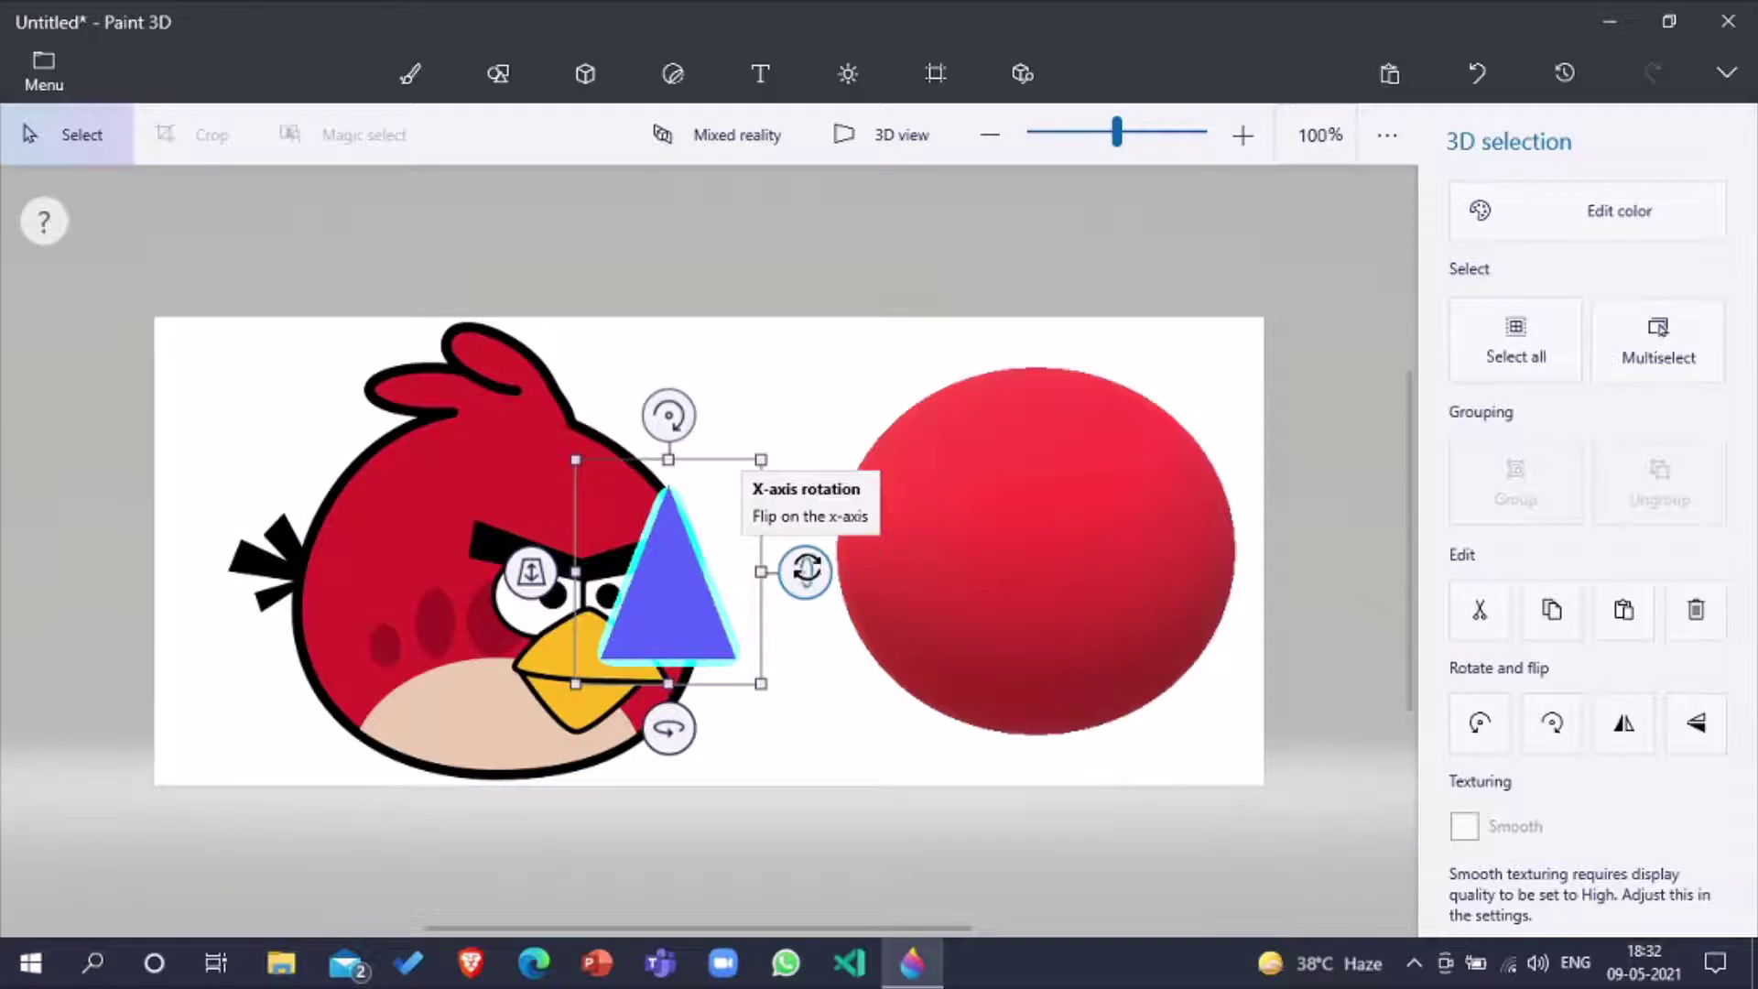
{"action": "left_click_drag", "start_coordinate": [806, 570], "coordinate": [826, 664]}
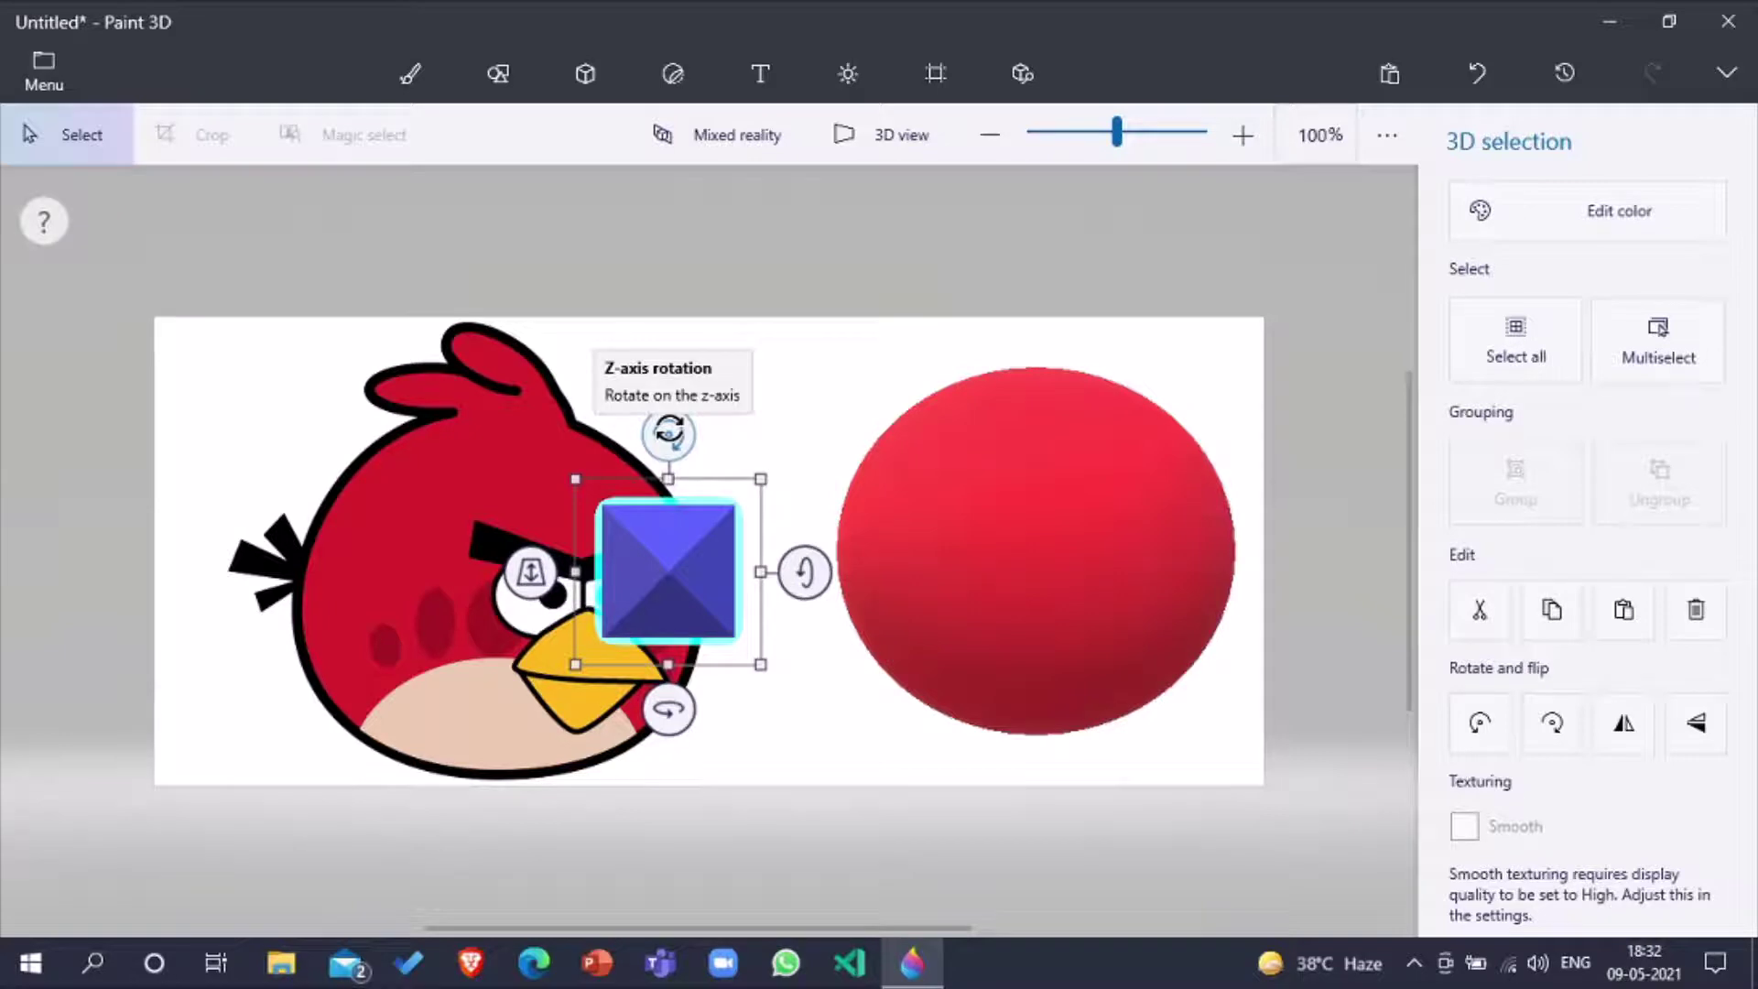
{"action": "left_click_drag", "start_coordinate": [669, 434], "coordinate": [754, 470]}
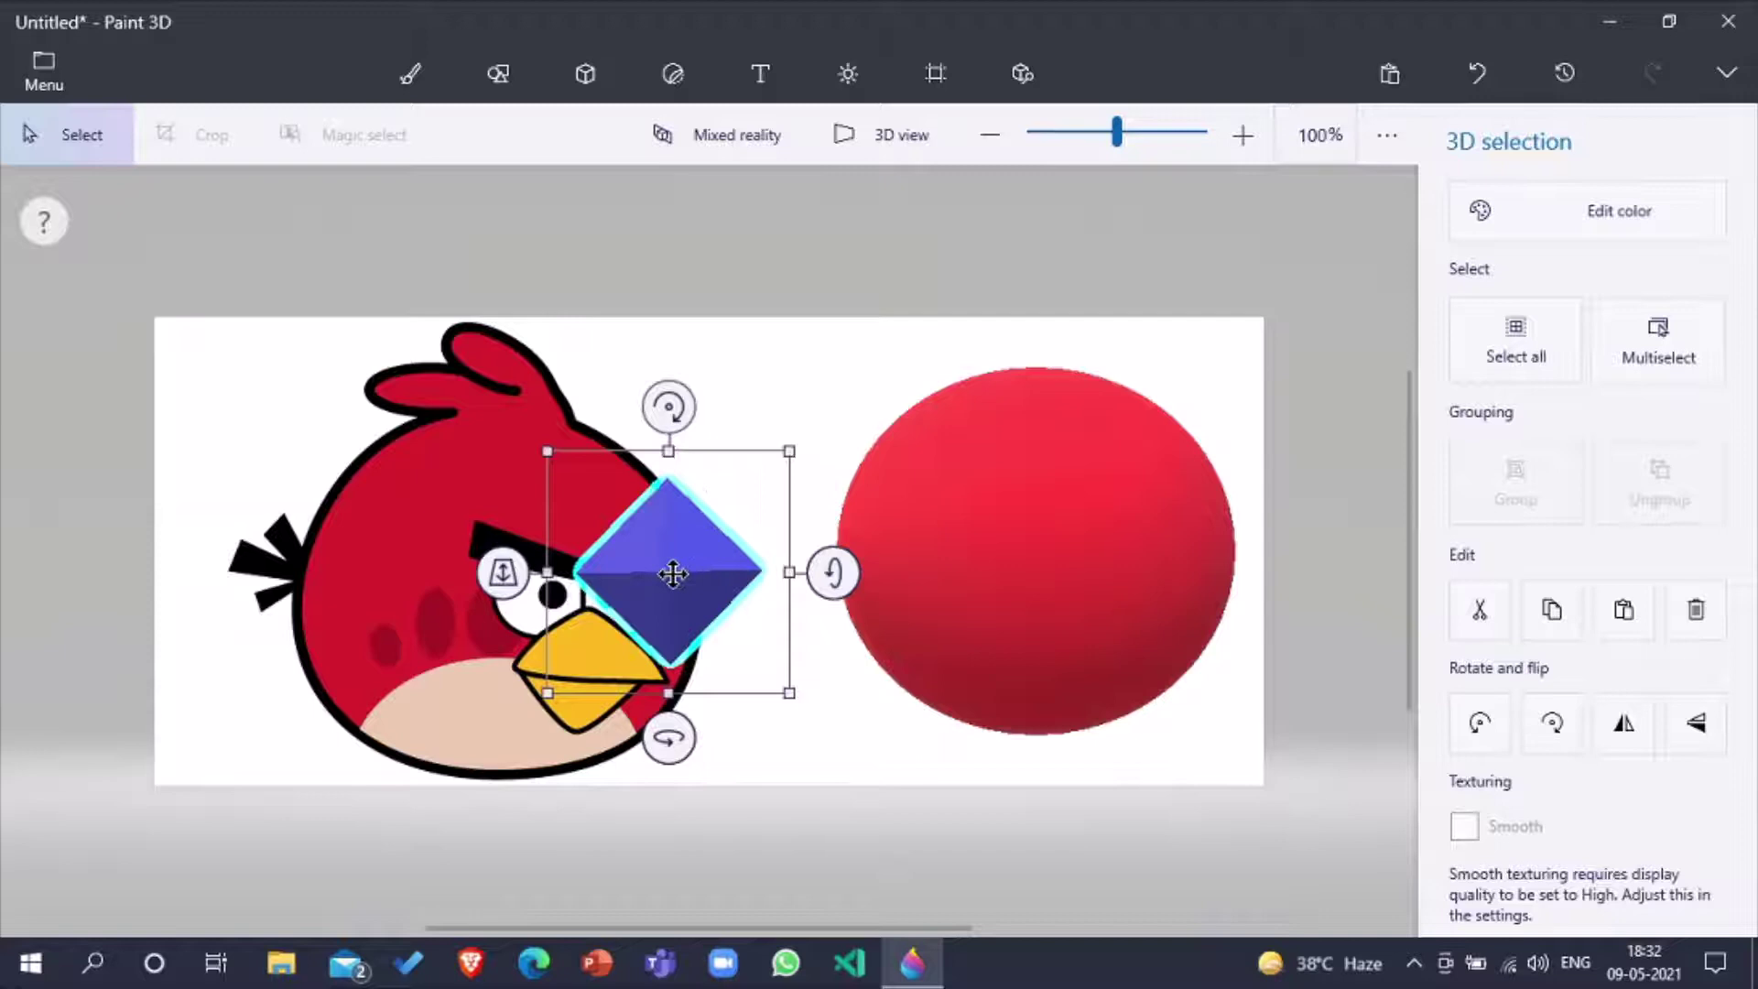
{"action": "left_click_drag", "start_coordinate": [673, 574], "coordinate": [1049, 612]}
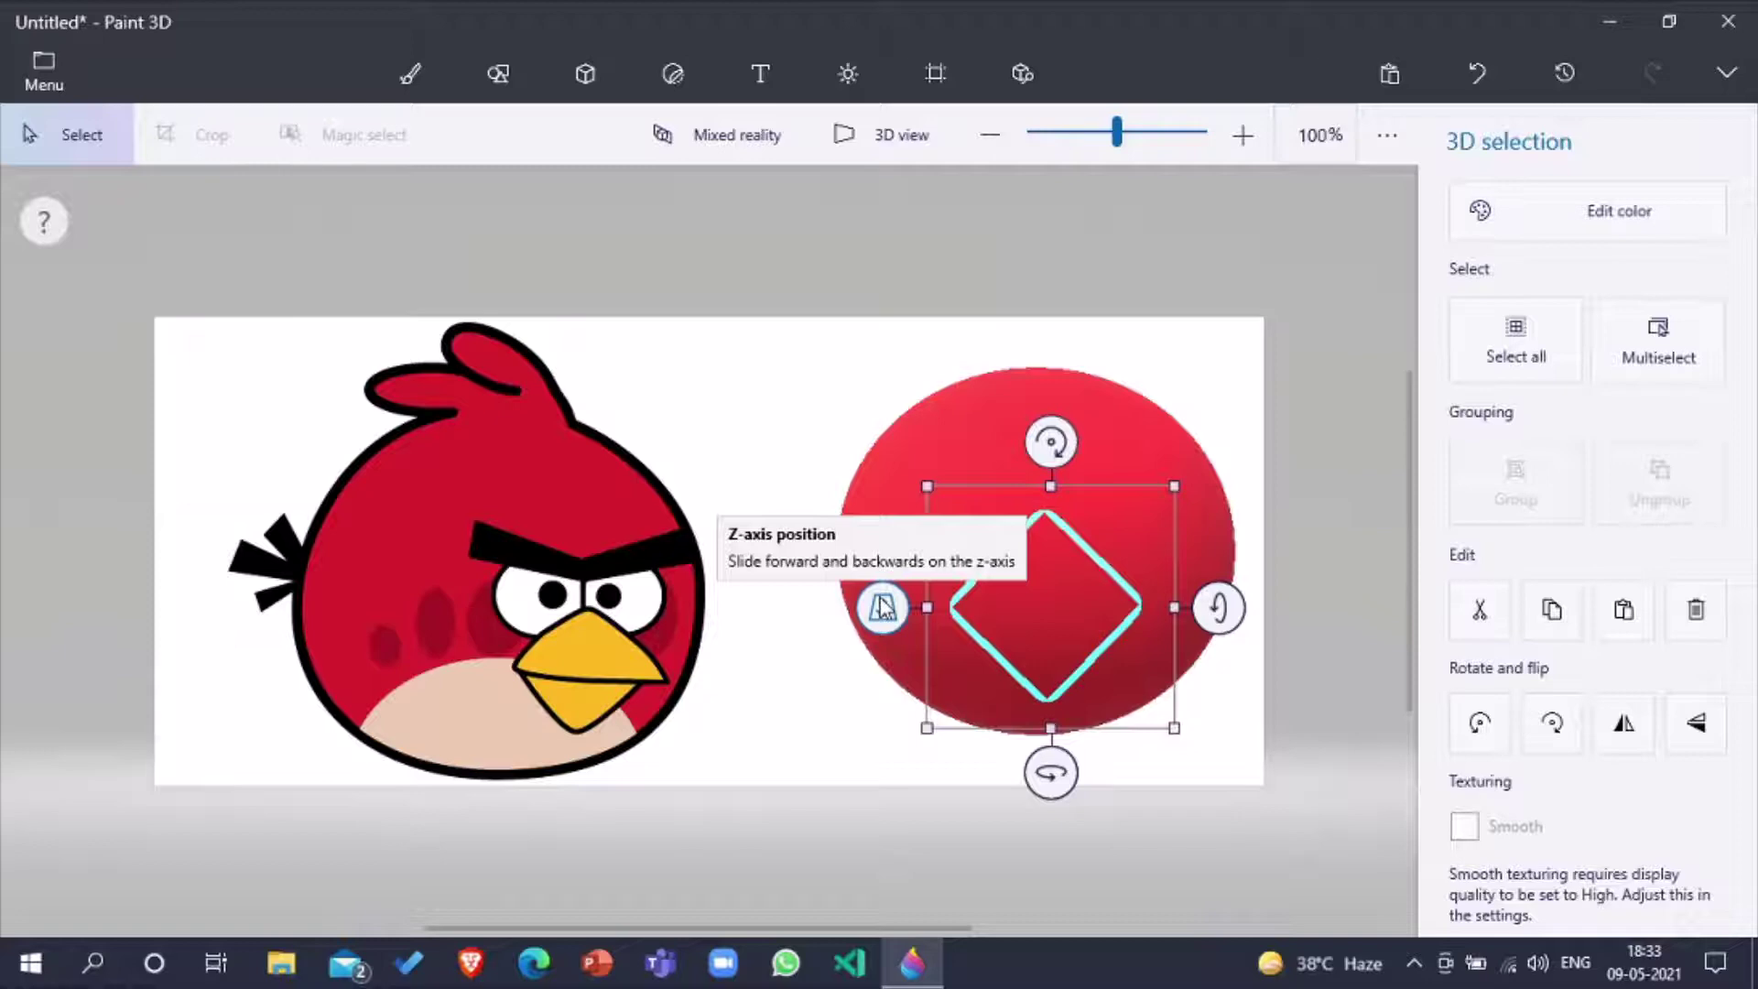
Step: Bring the diamond in front of the sphere, shrink and centre it, and color it yellow
{"action": "left_click_drag", "start_coordinate": [881, 607], "coordinate": [882, 731]}
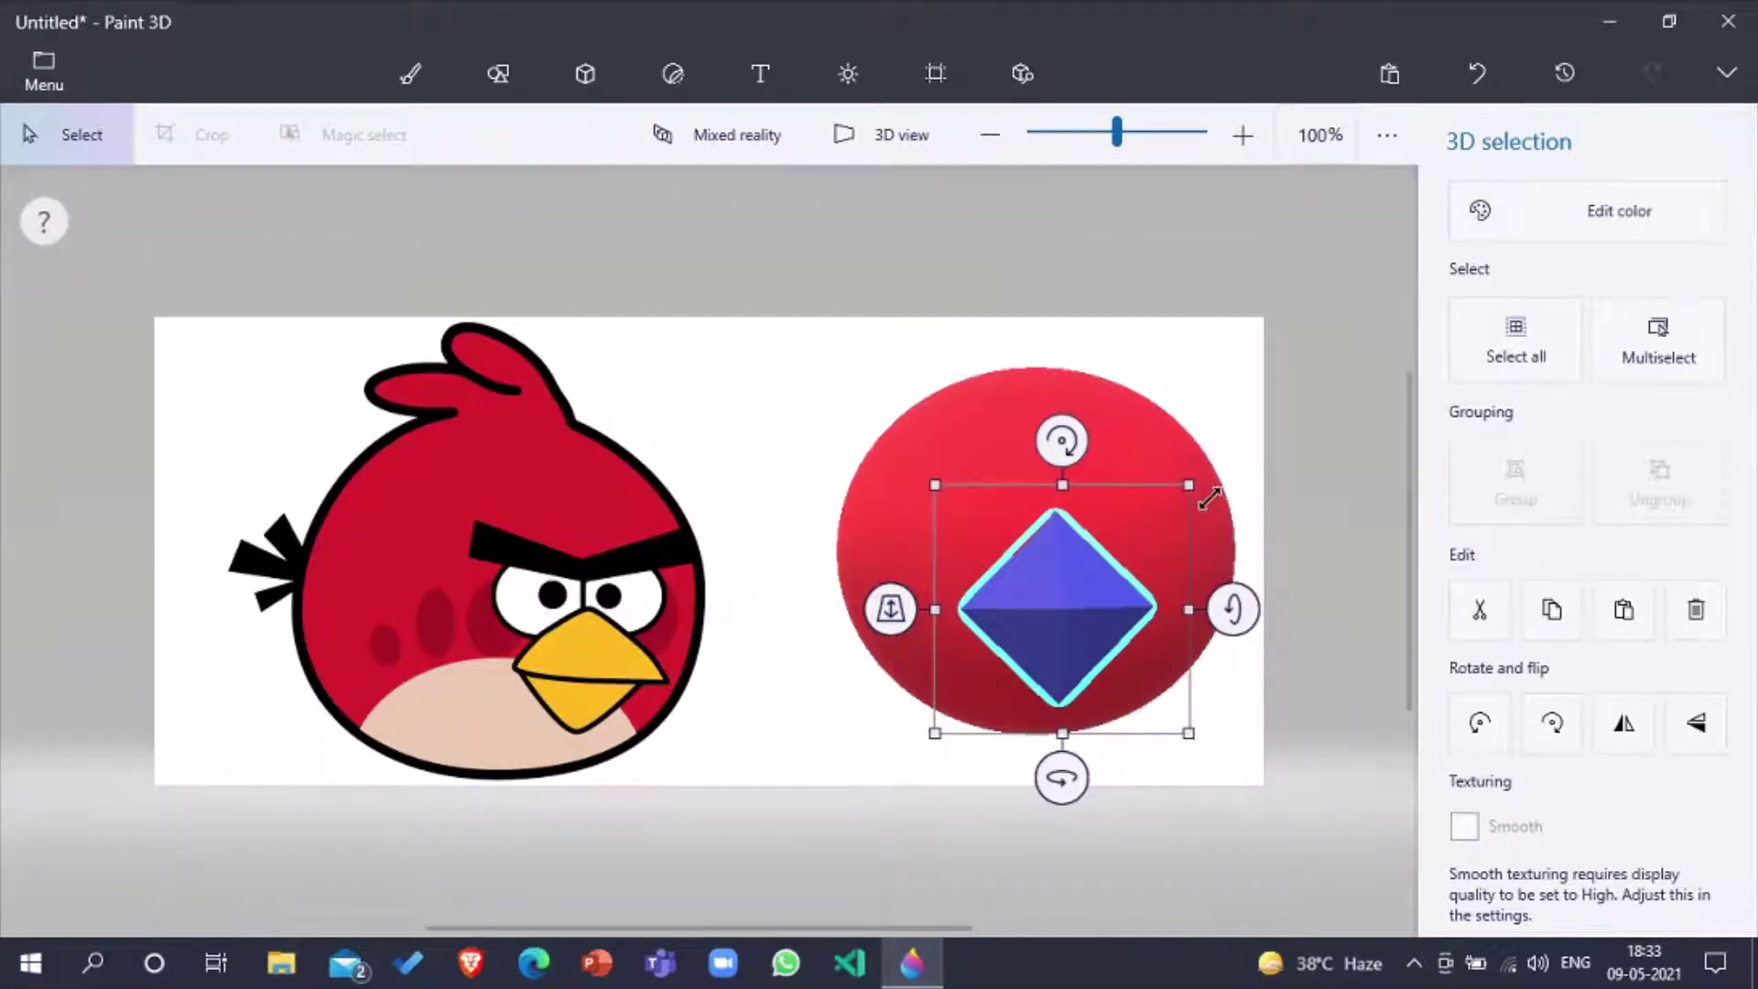
{"action": "left_click_drag", "start_coordinate": [1190, 487], "coordinate": [1155, 540]}
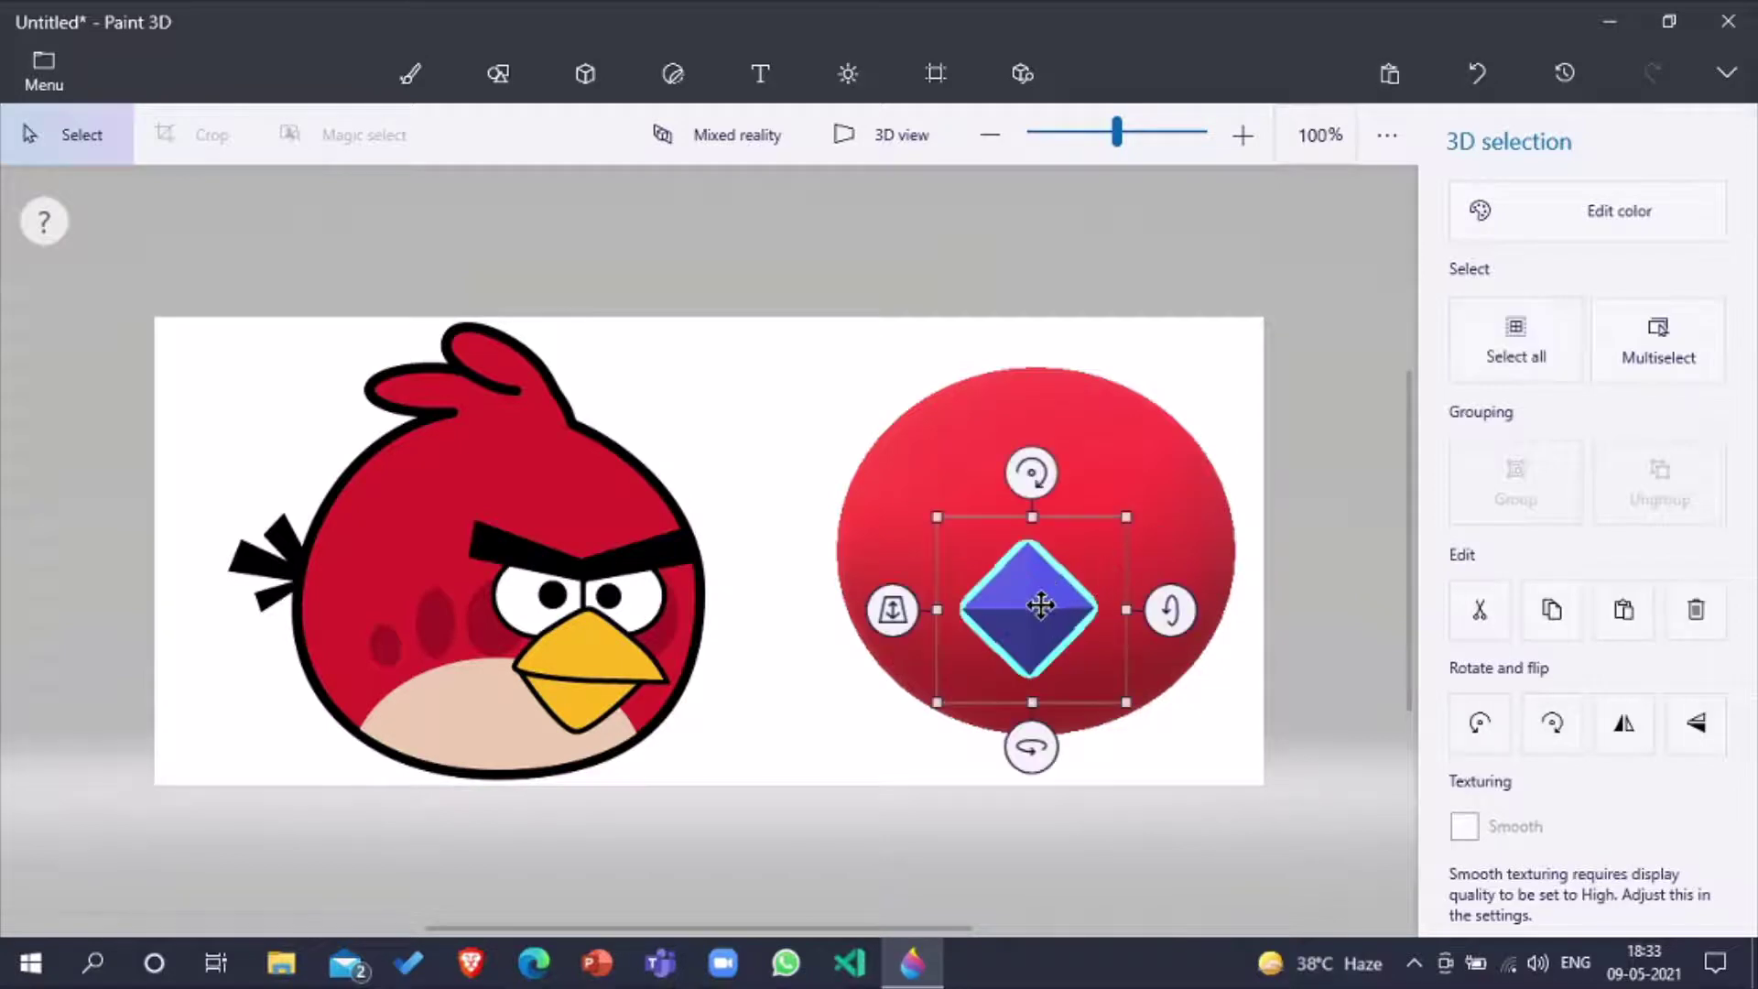
{"action": "left_click_drag", "start_coordinate": [1042, 604], "coordinate": [1061, 601]}
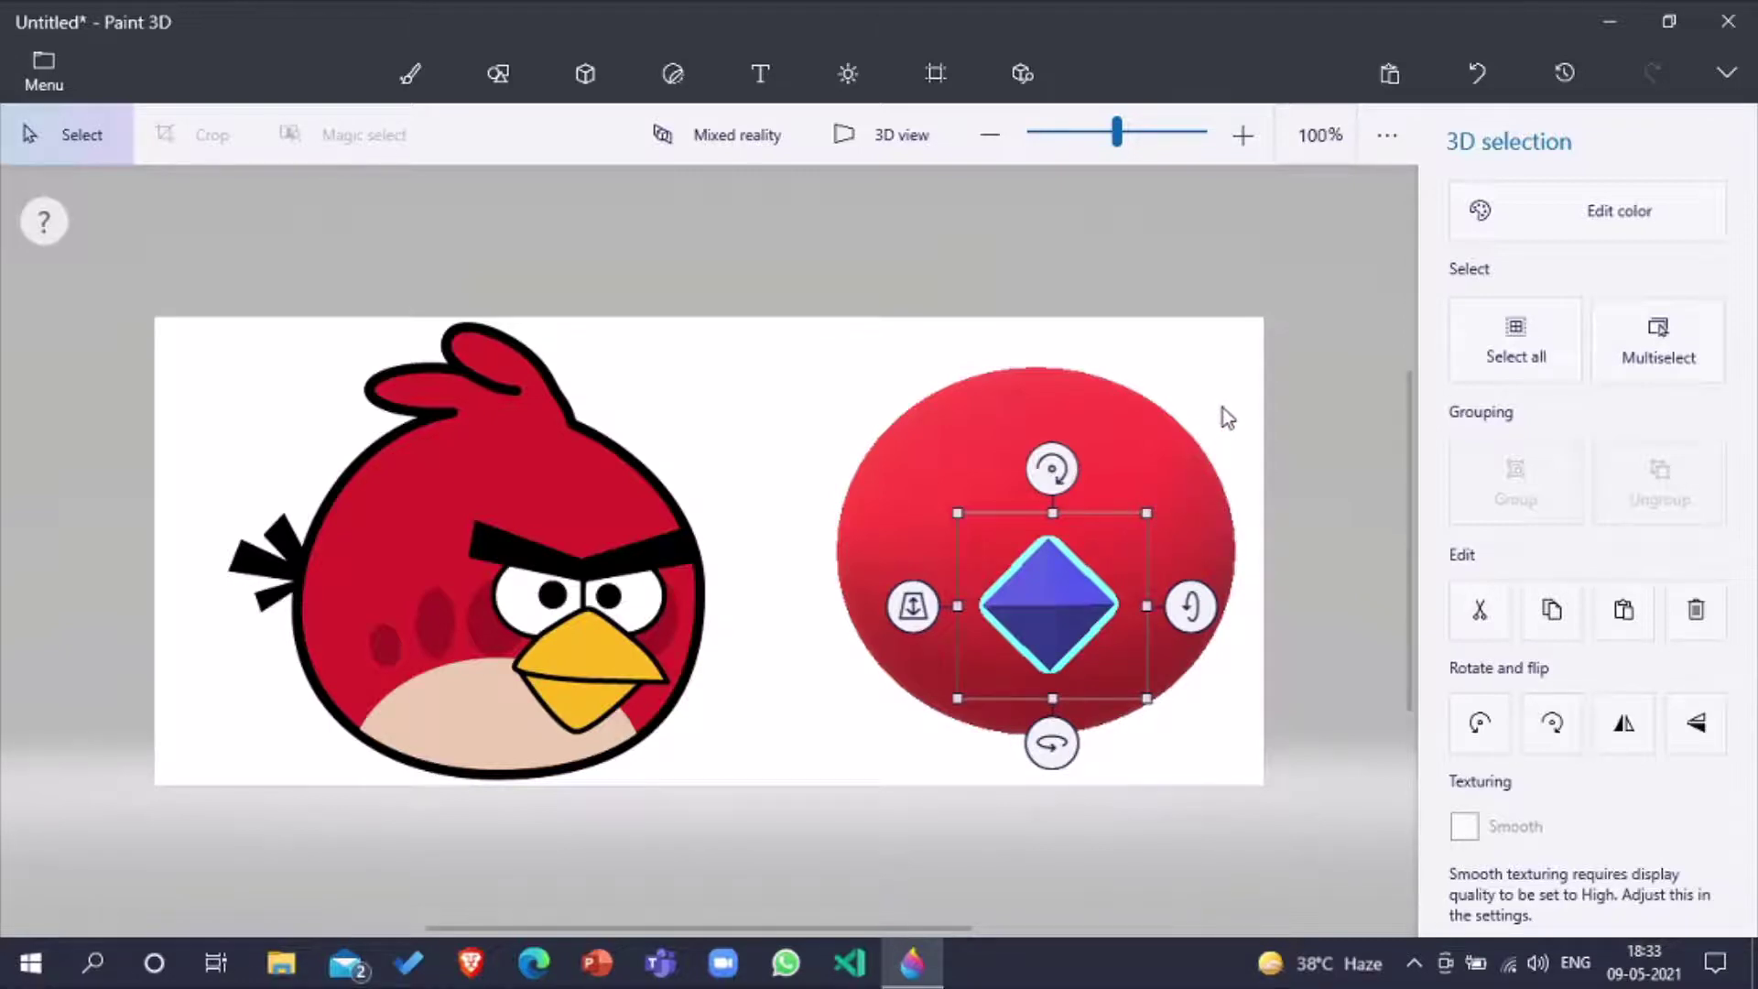
{"action": "left_click", "coordinate": [1493, 233]}
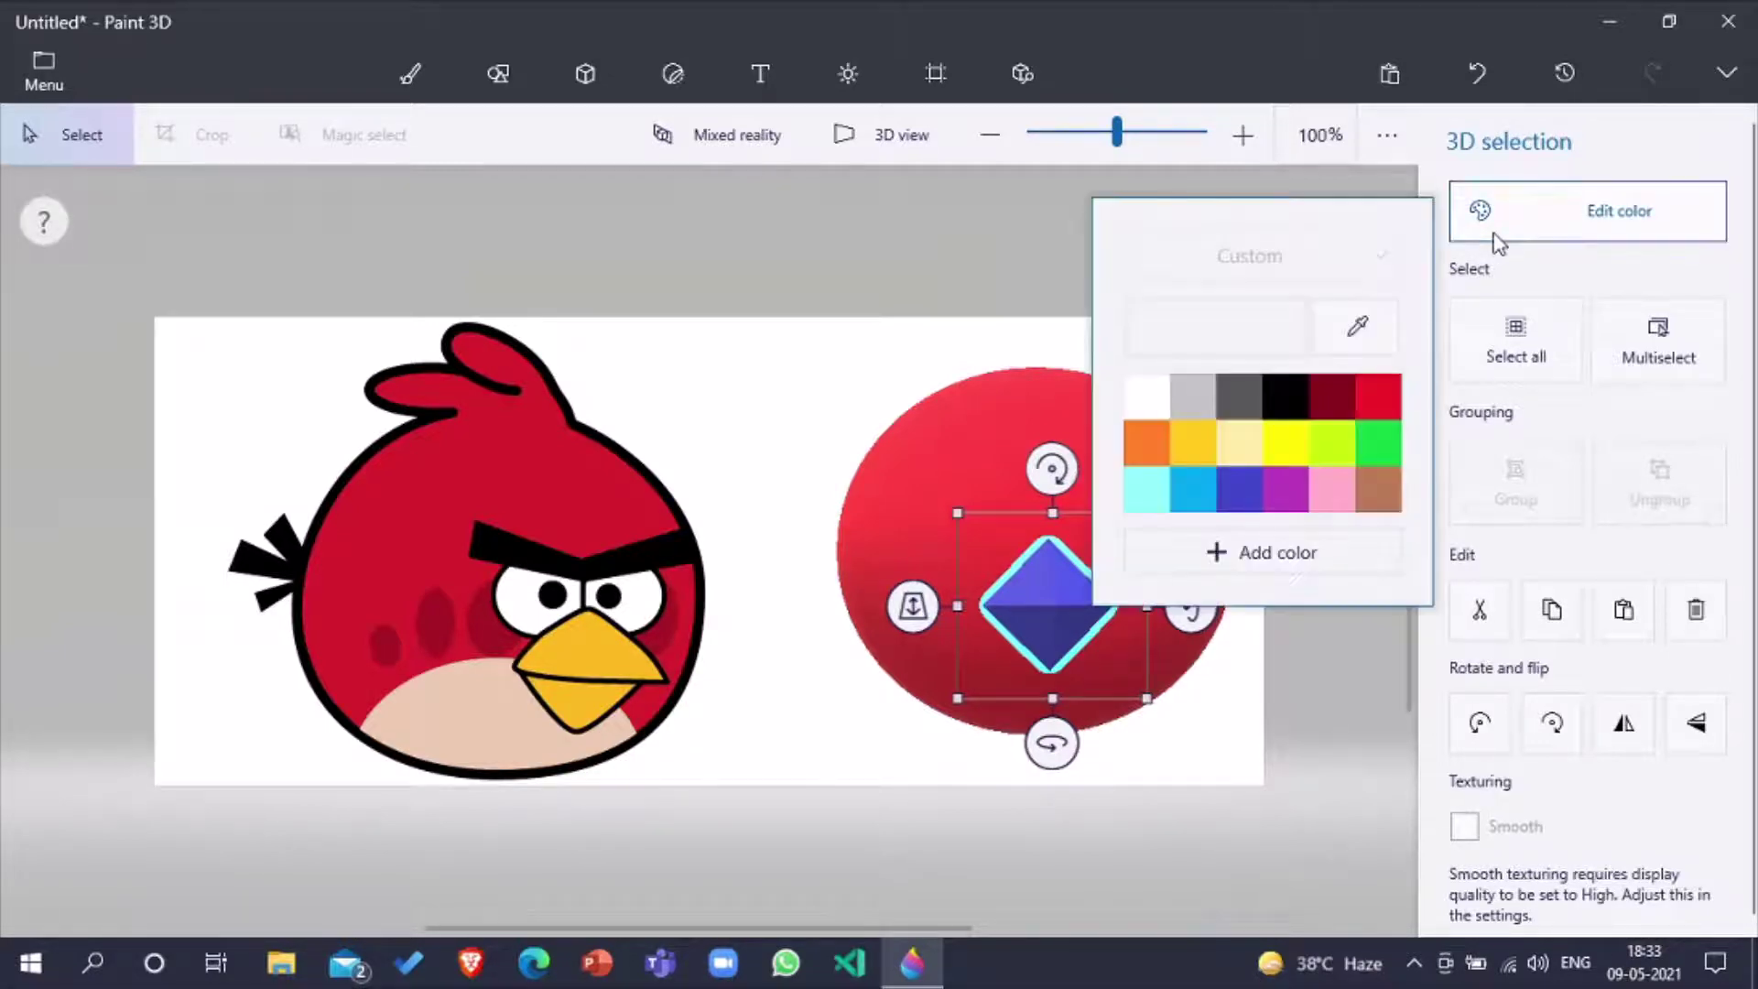
{"action": "left_click", "coordinate": [1298, 437]}
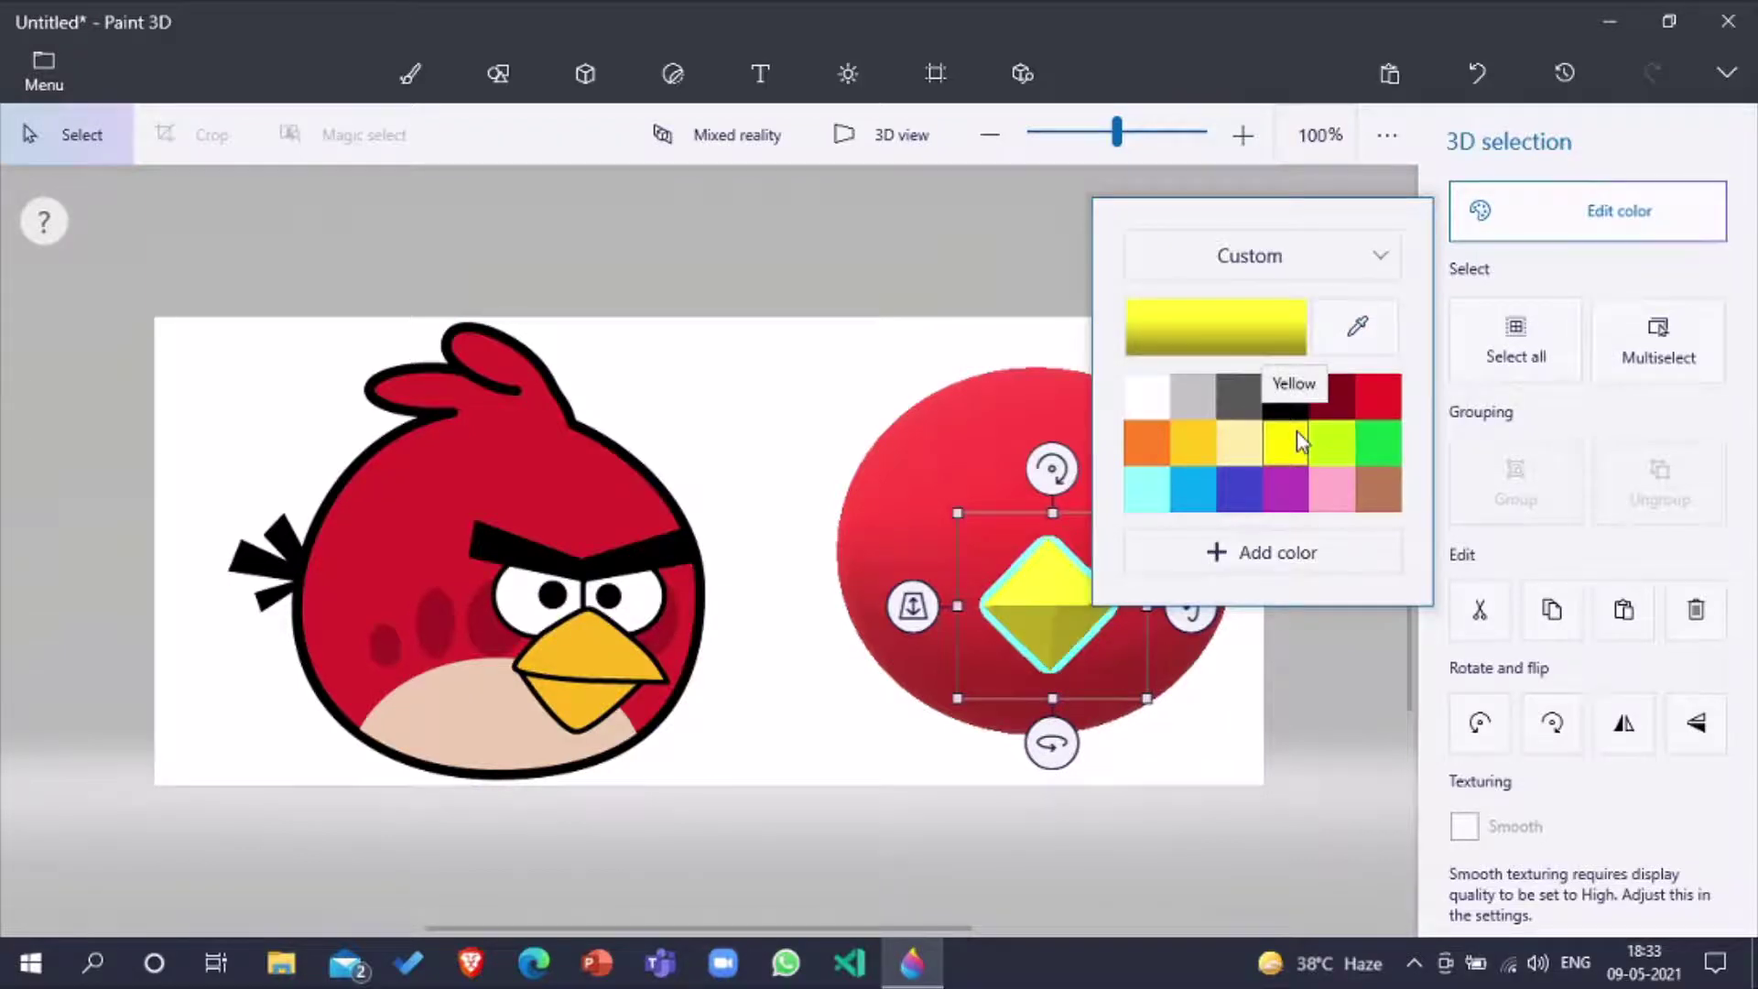
{"action": "left_click", "coordinate": [1211, 796]}
{"action": "left_click", "coordinate": [1212, 796]}
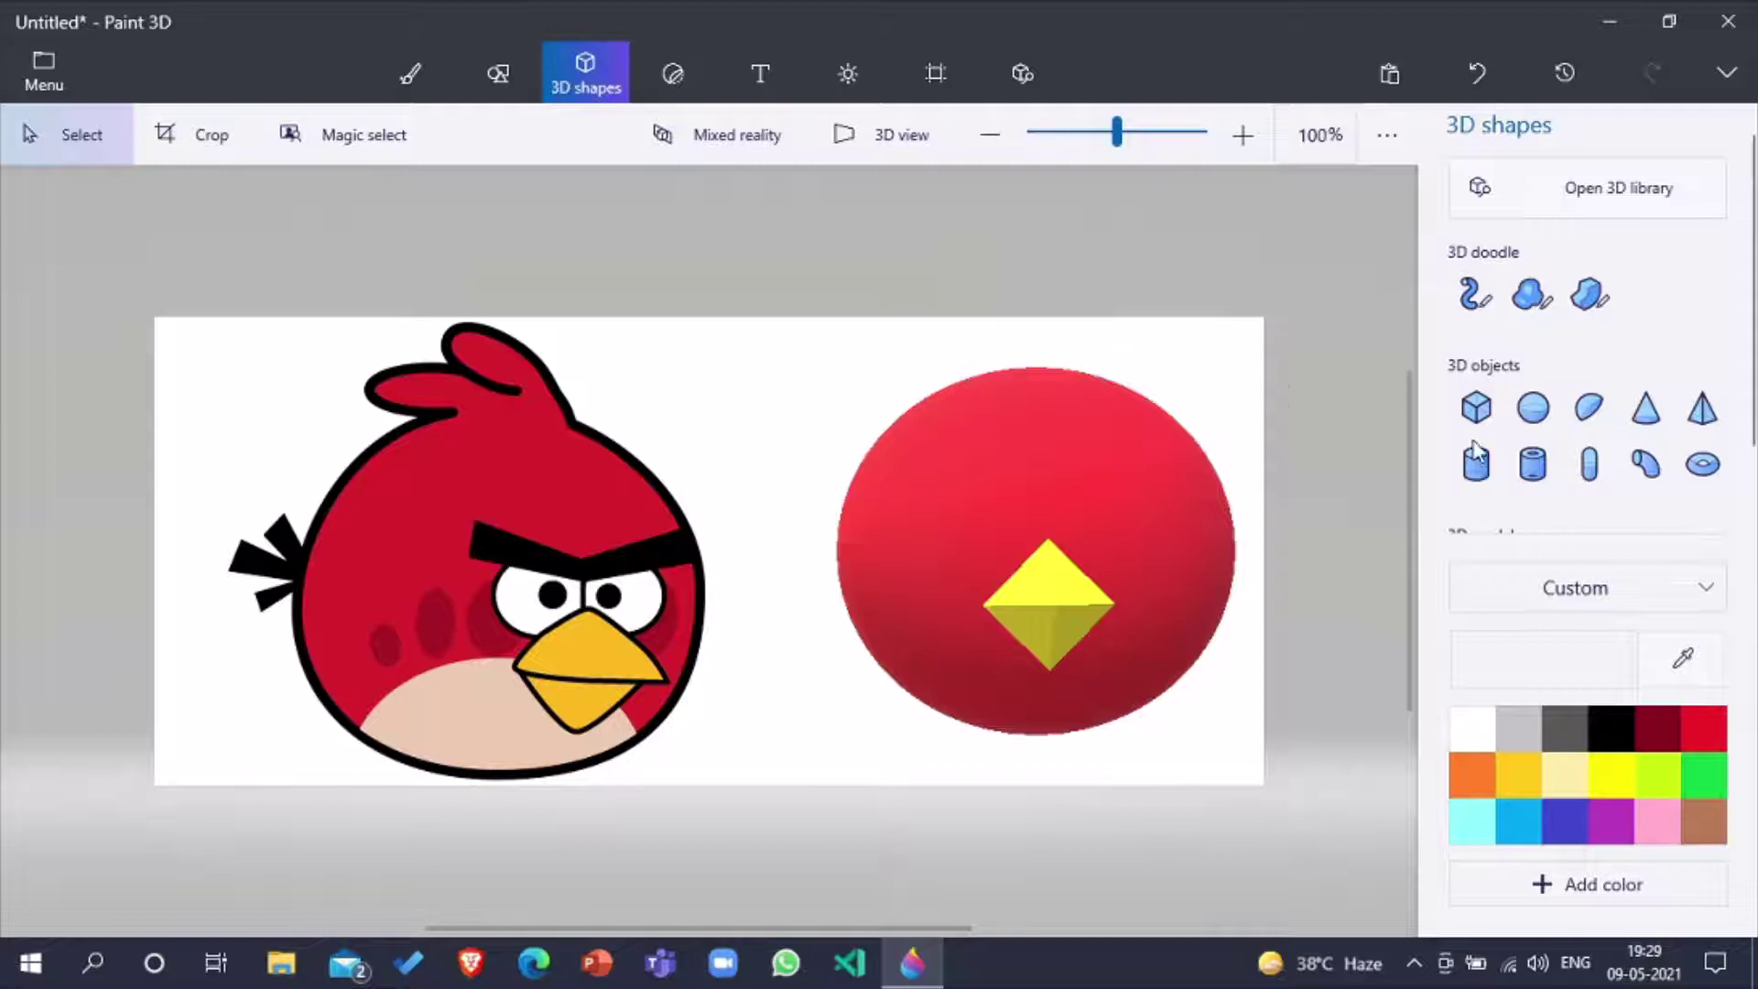
Step: Draw a sphere at the canvas's top right, then delete it
{"action": "left_click", "coordinate": [1530, 410]}
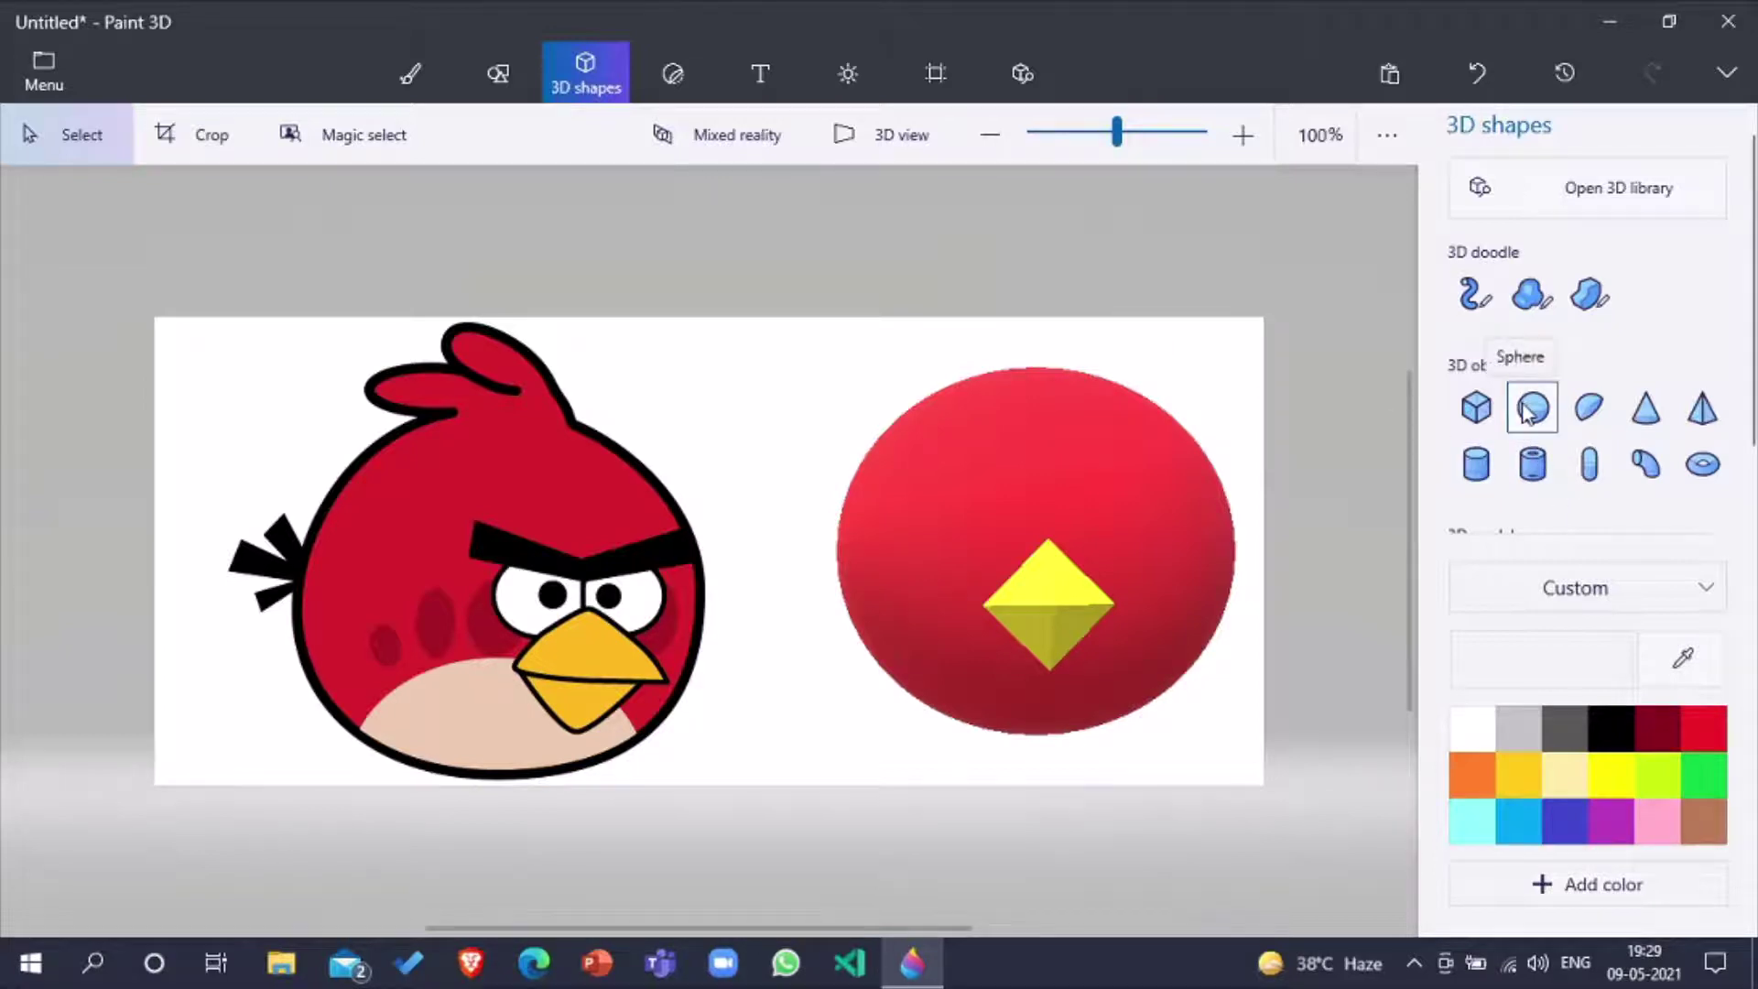
{"action": "left_click", "coordinate": [1530, 410]}
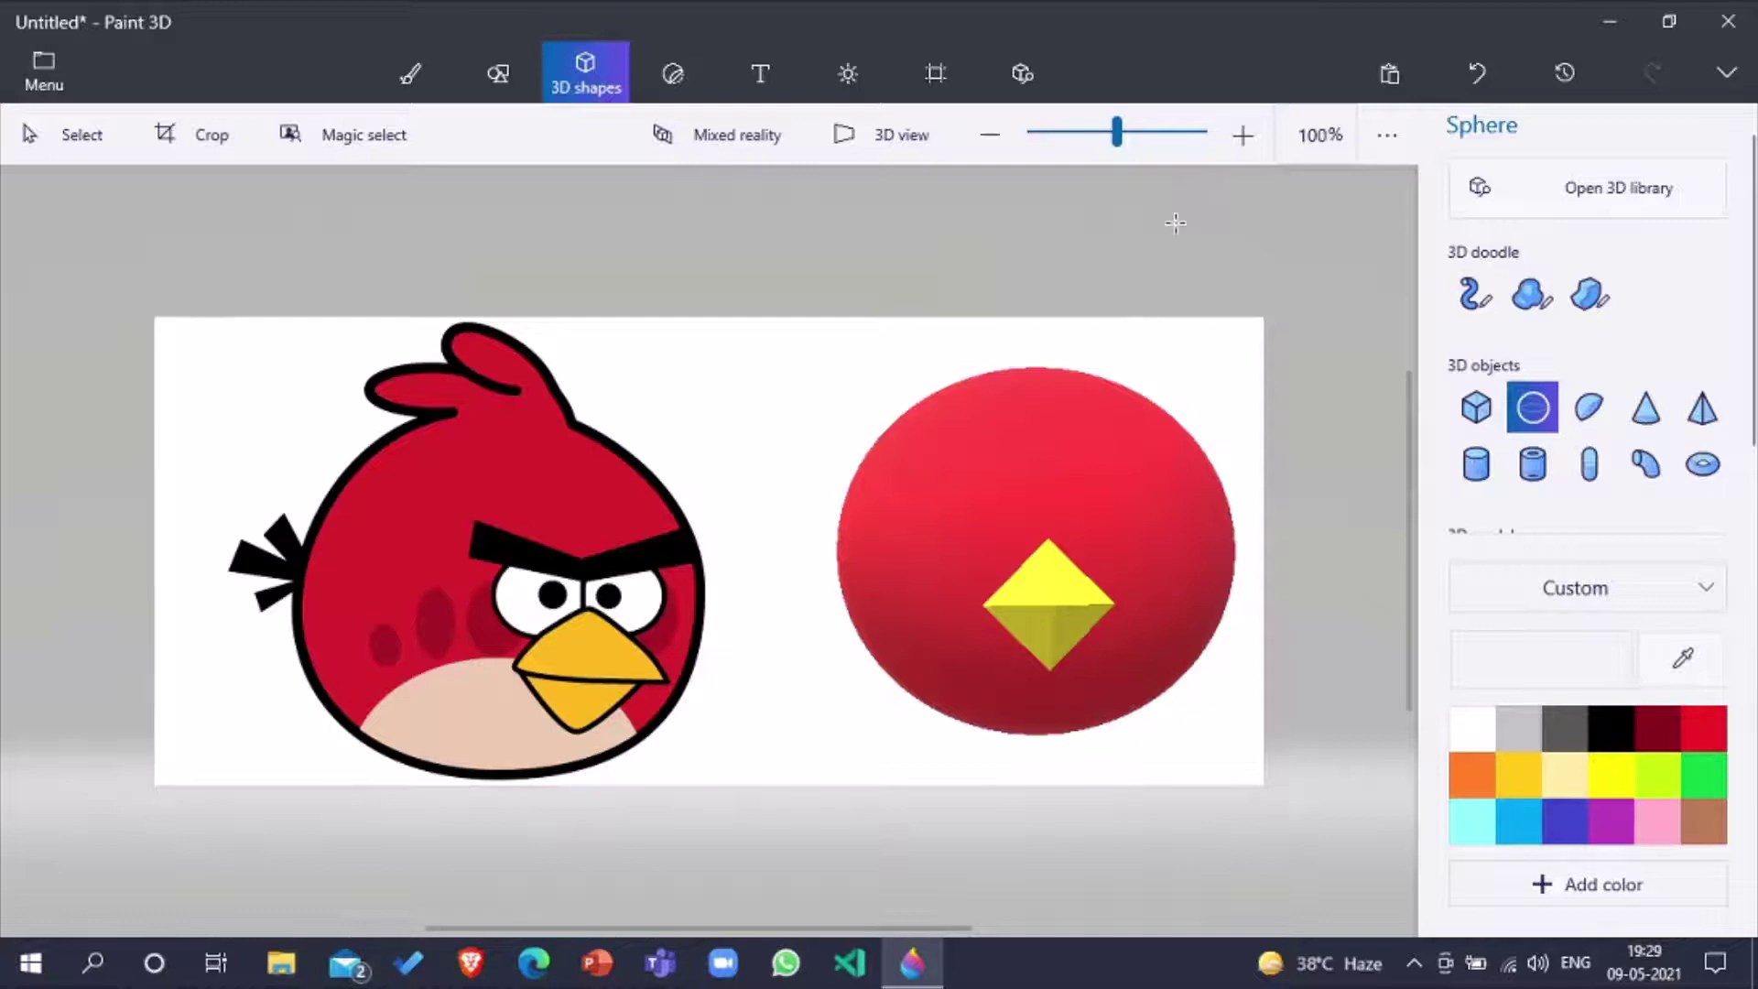
{"action": "left_click_drag", "start_coordinate": [1175, 223], "coordinate": [1297, 352]}
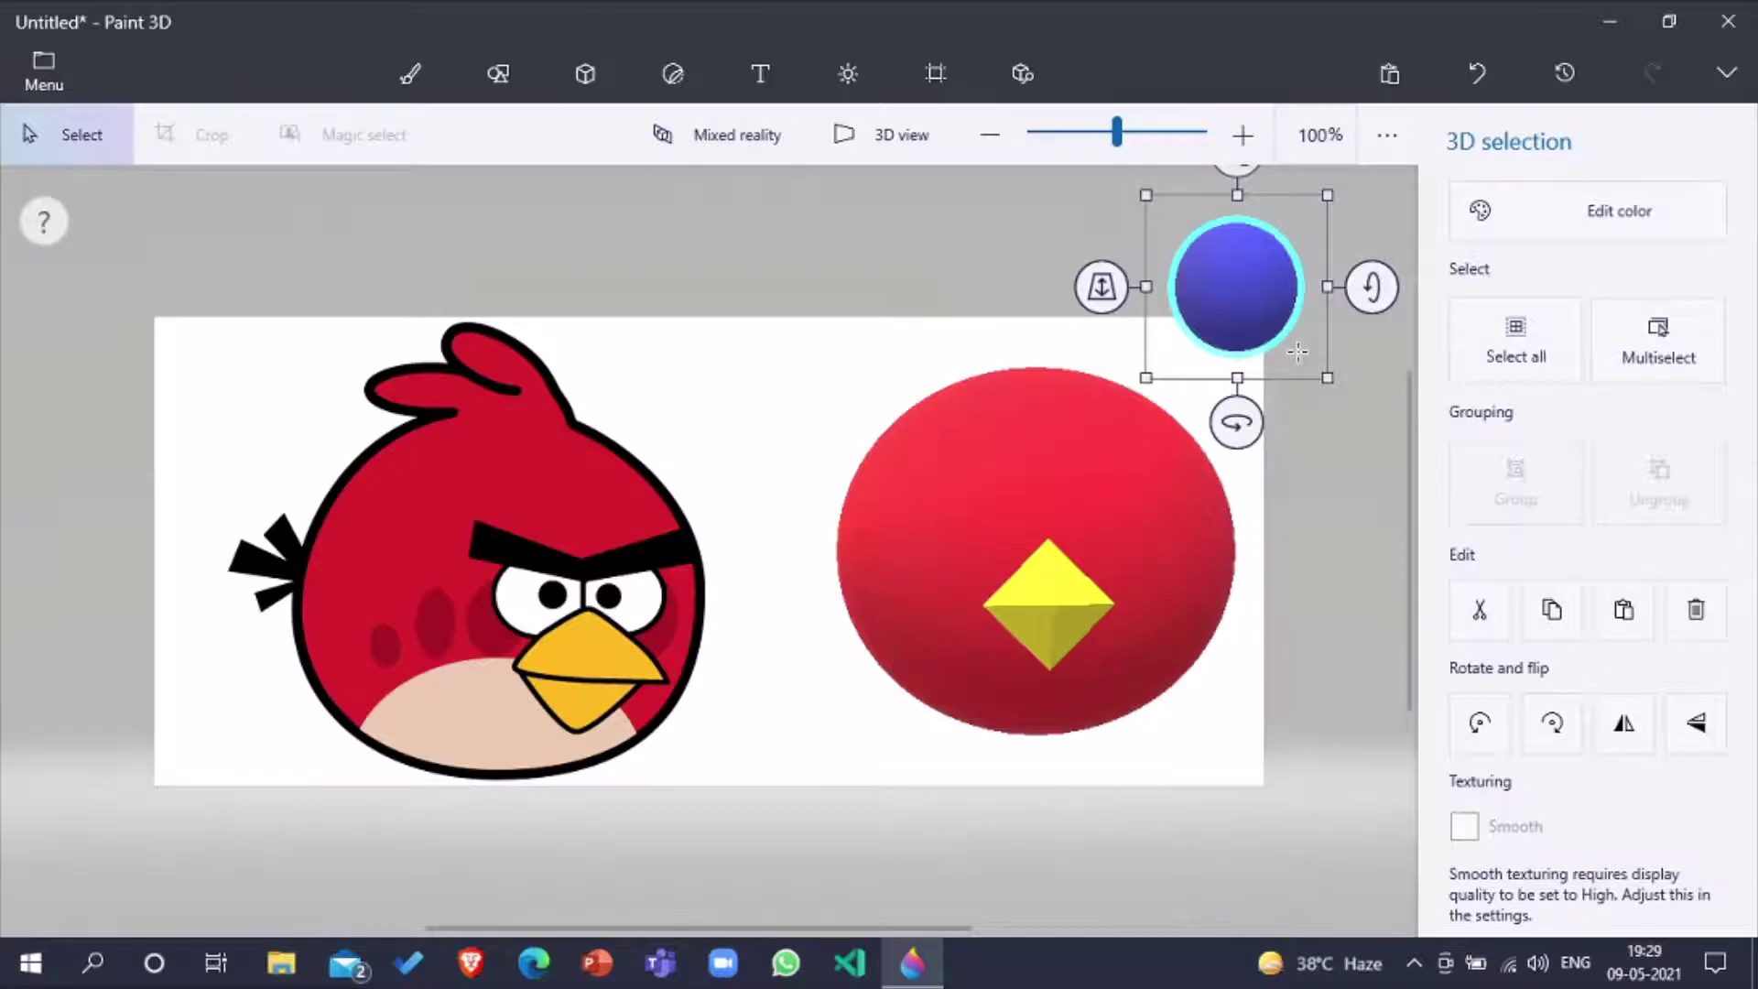
{"action": "key", "text": "Delete"}
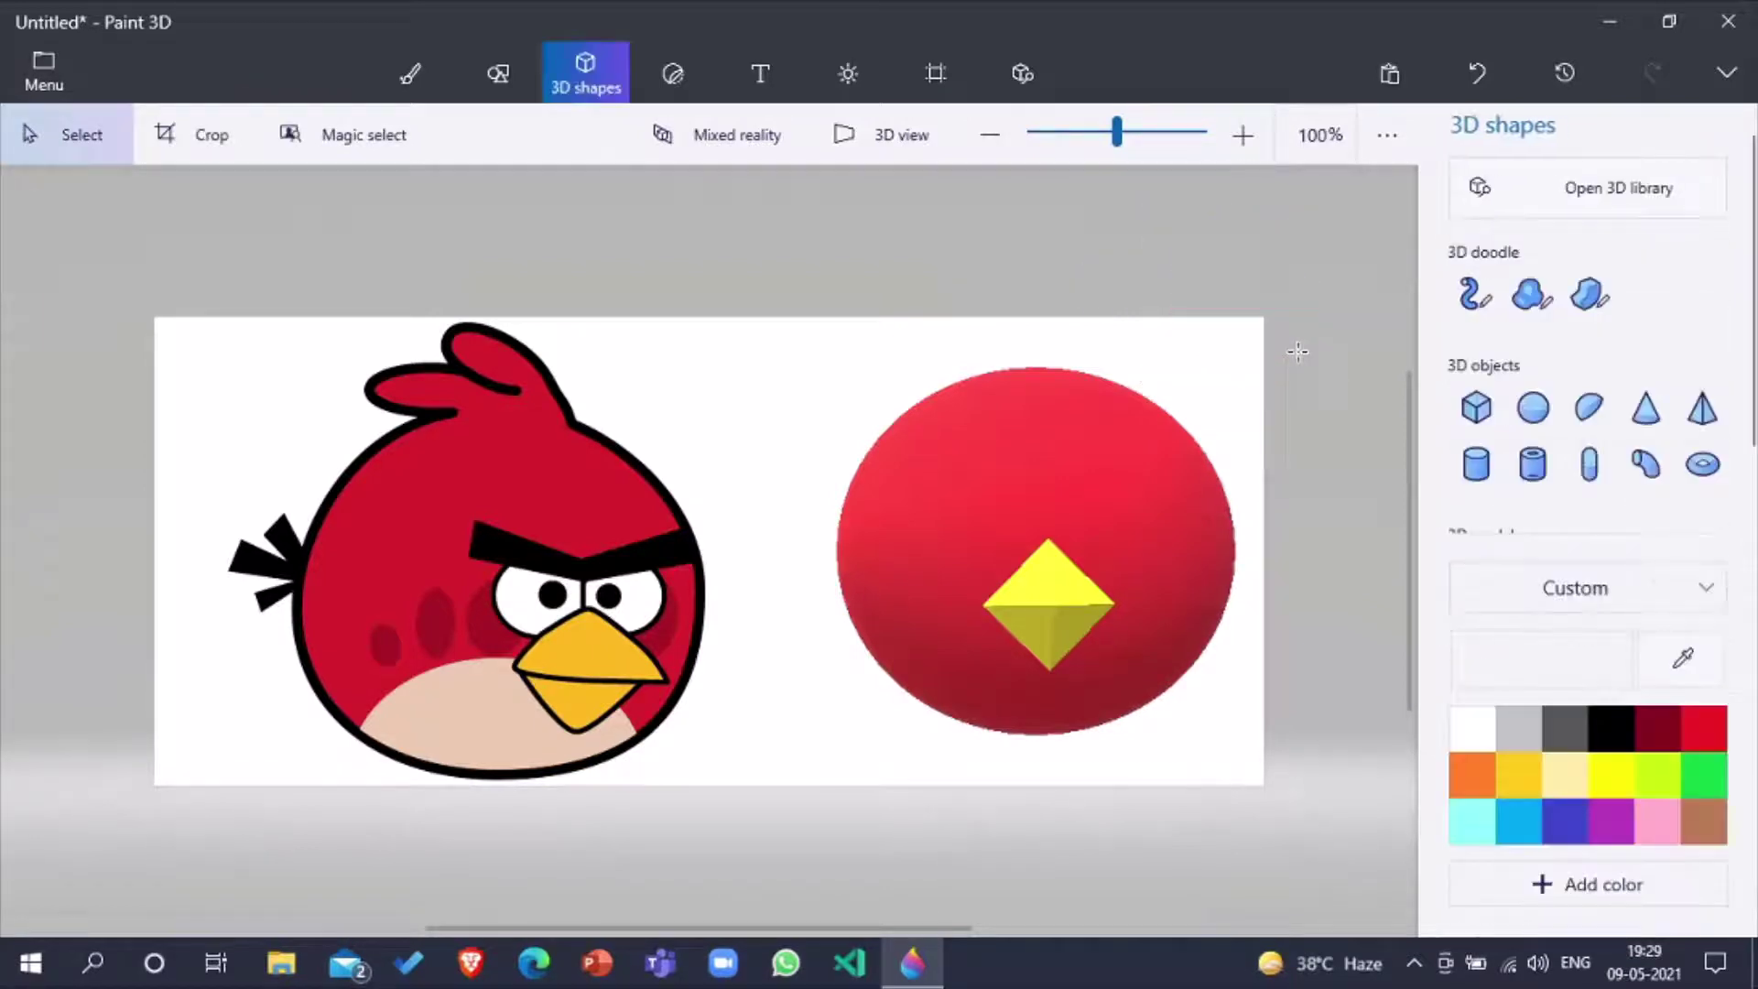
Step: Draw a small blue sphere on the red body's upper right and bring it in front
{"action": "left_click", "coordinate": [1525, 409]}
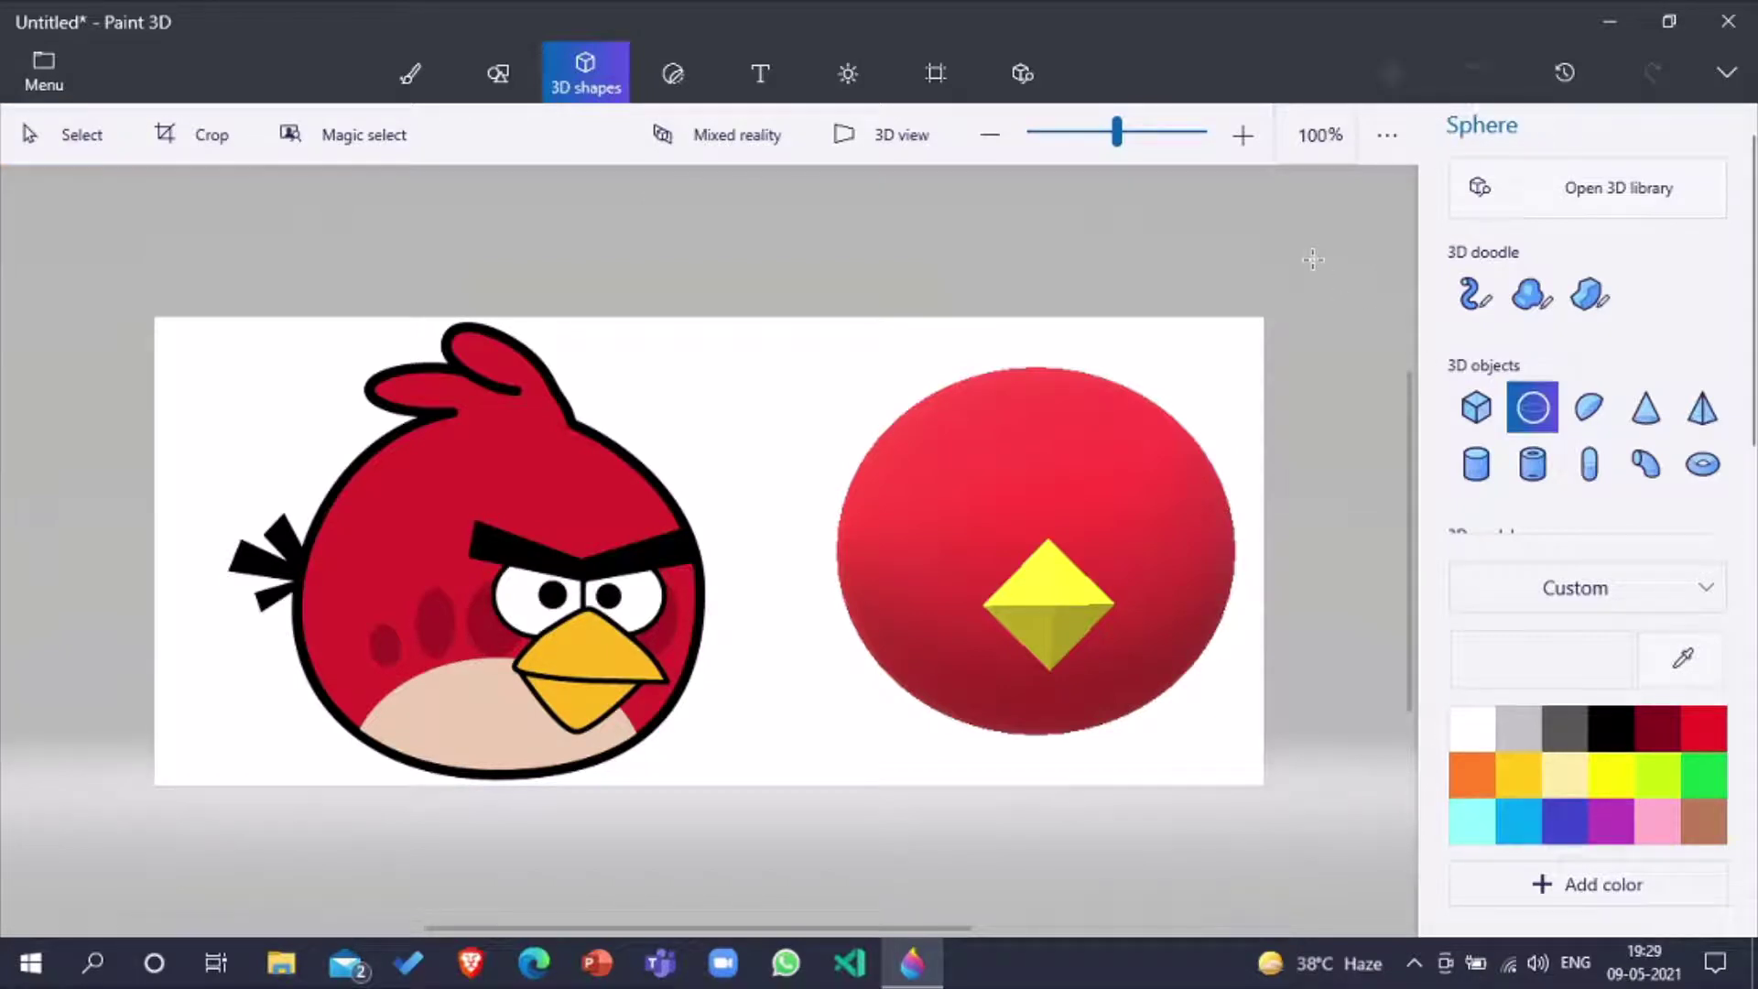
{"action": "mouse_move", "coordinate": [1313, 260]}
{"action": "left_mouse_down"}
{"action": "mouse_move", "coordinate": [1361, 321]}
{"action": "mouse_move", "coordinate": [1315, 275]}
{"action": "mouse_move", "coordinate": [1124, 522]}
{"action": "left_mouse_up"}
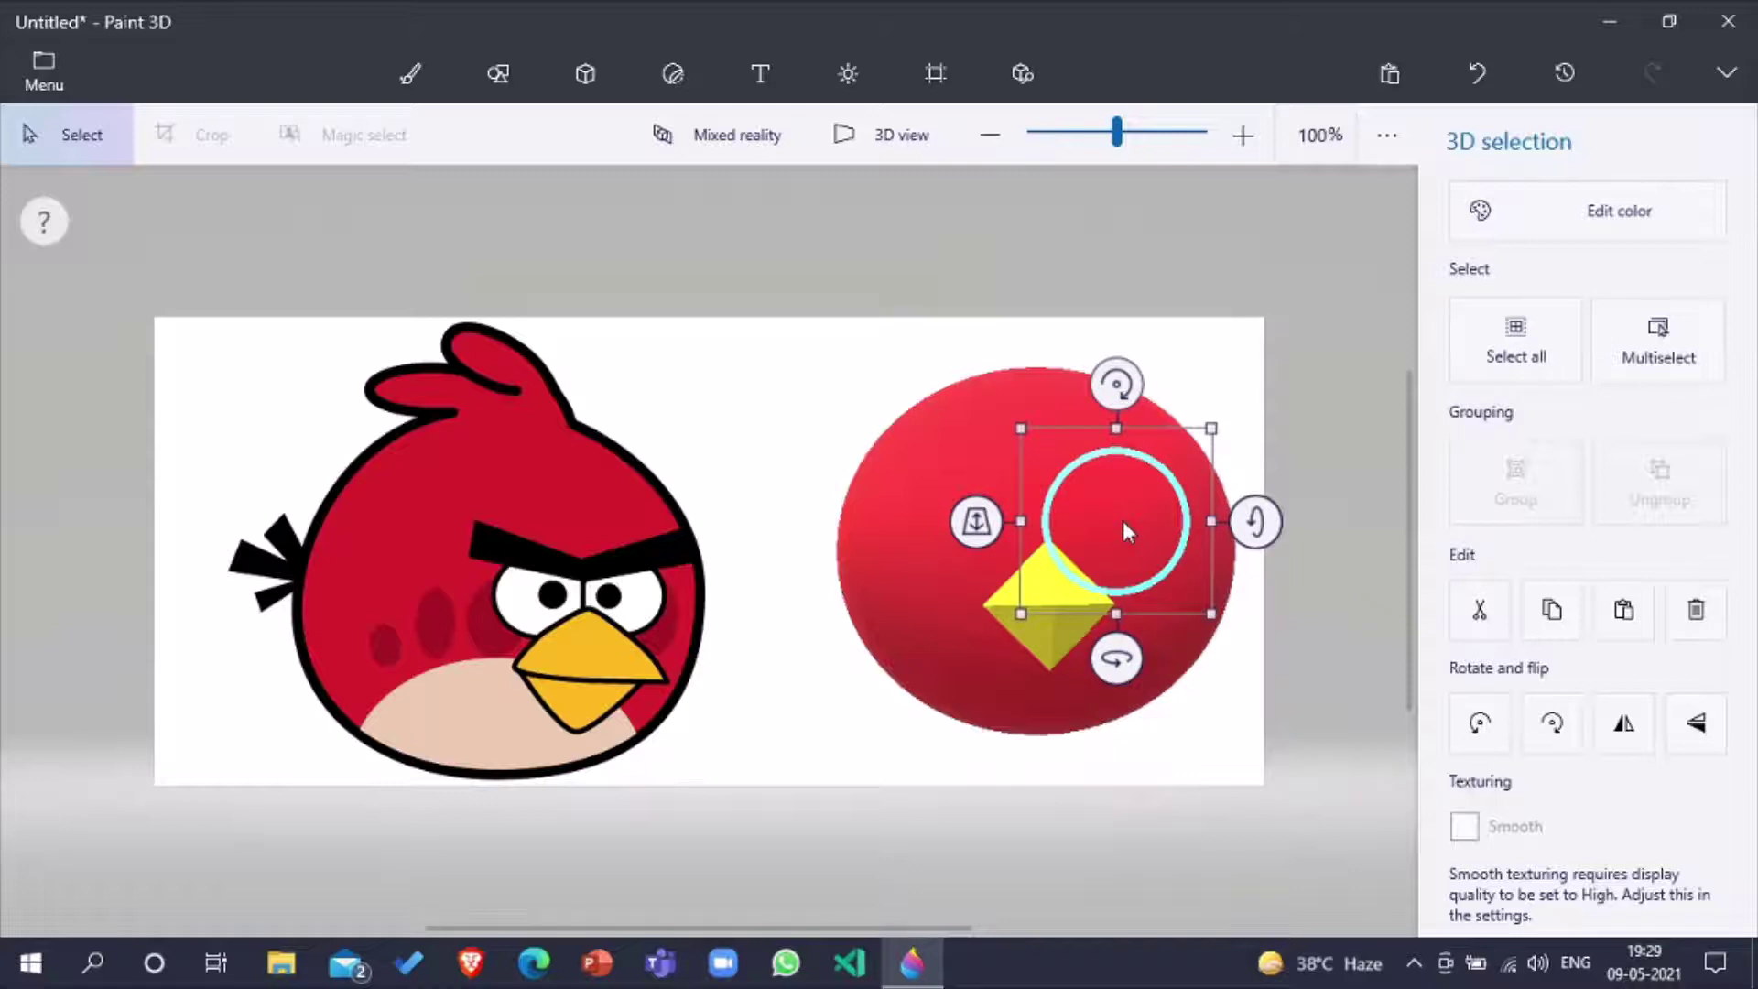
{"action": "key", "text": "ctrl"}
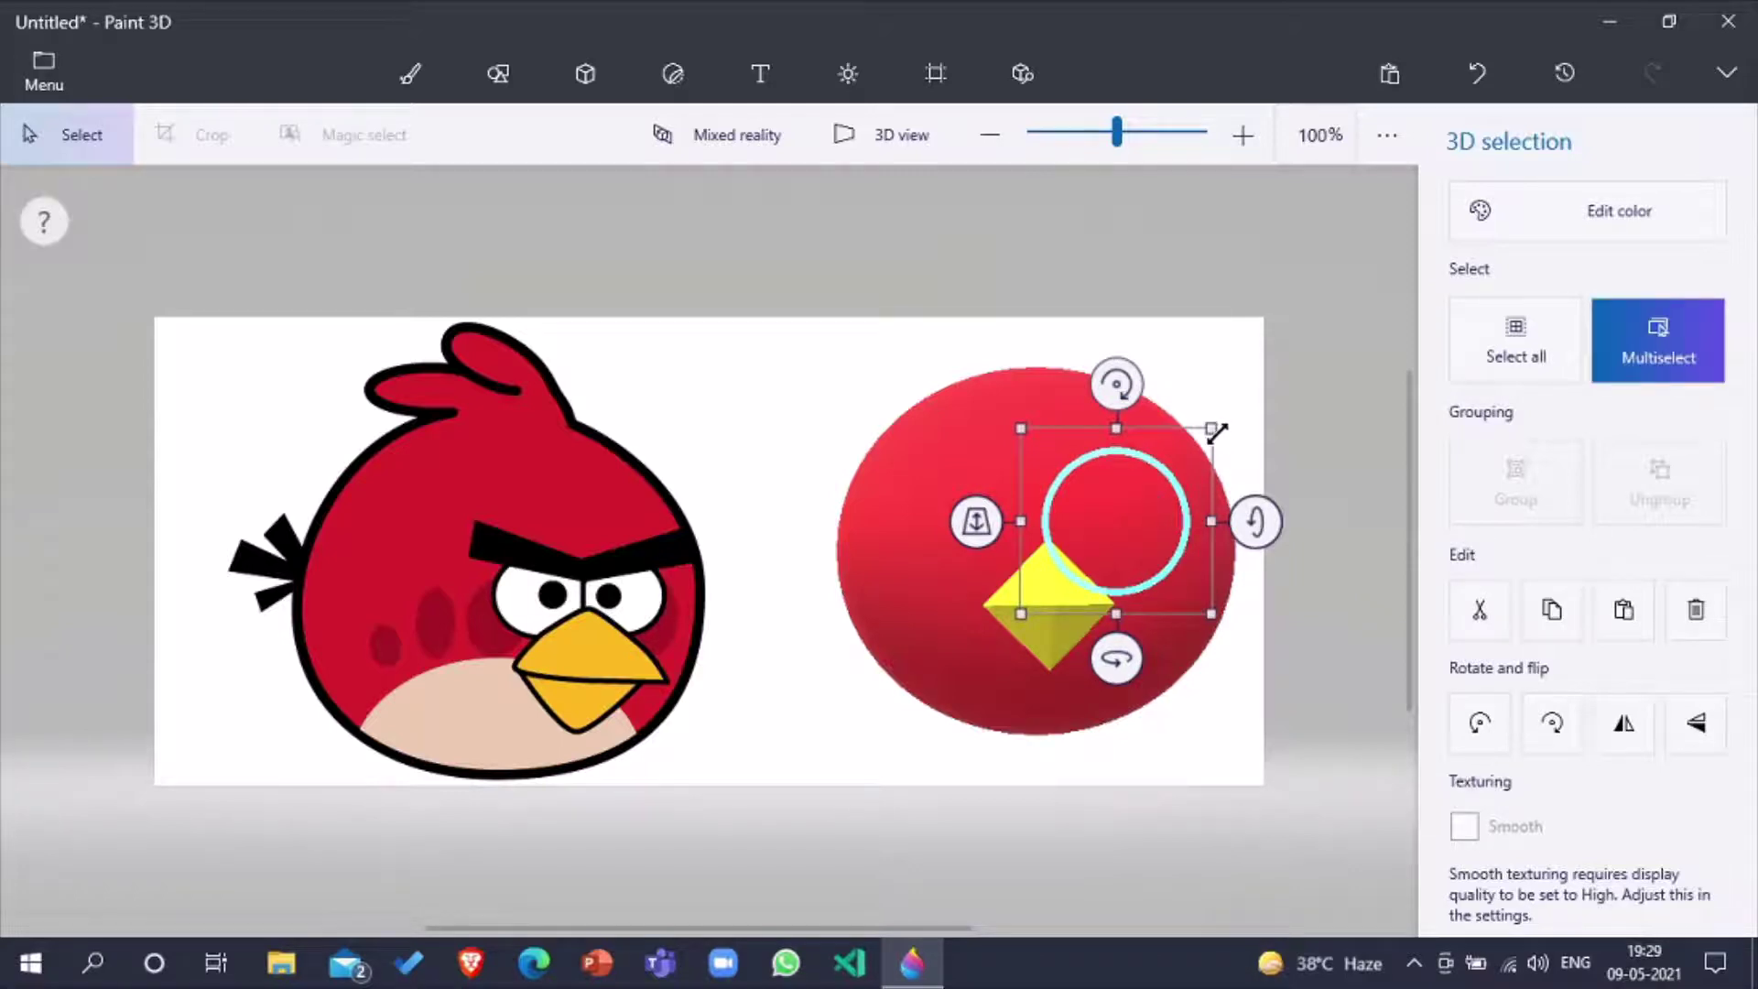
{"action": "left_click_drag", "start_coordinate": [1214, 430], "coordinate": [1216, 432]}
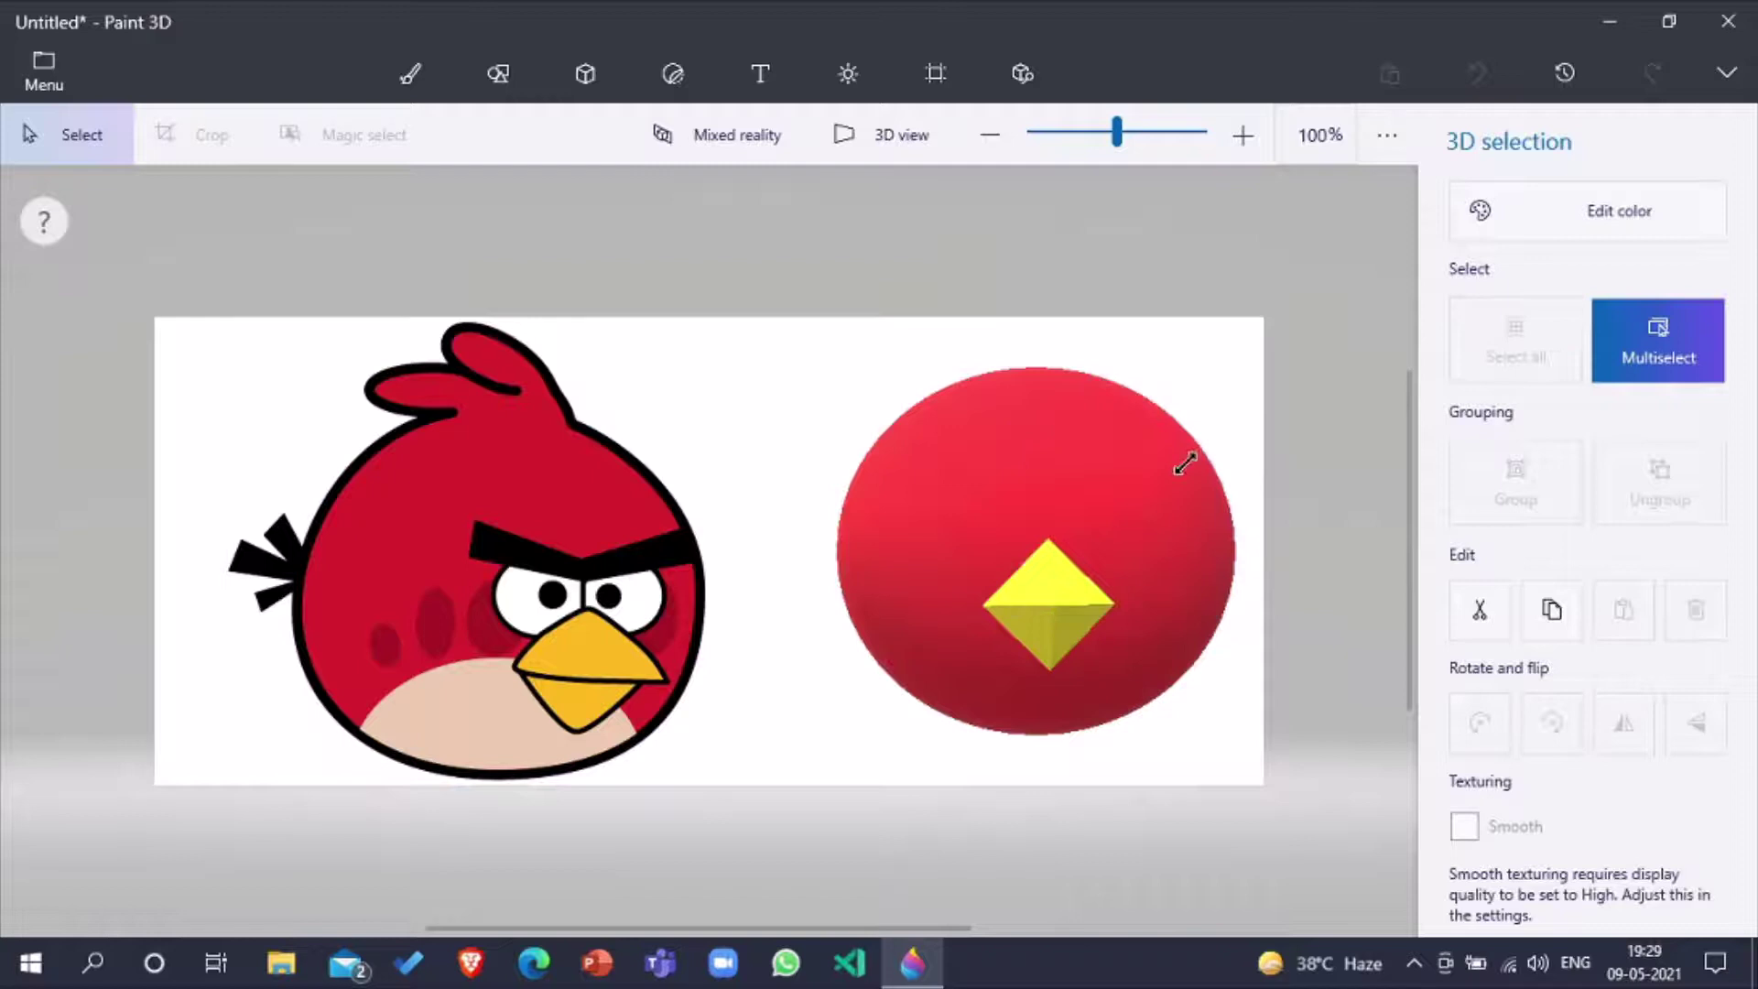
{"action": "left_click", "coordinate": [1166, 502]}
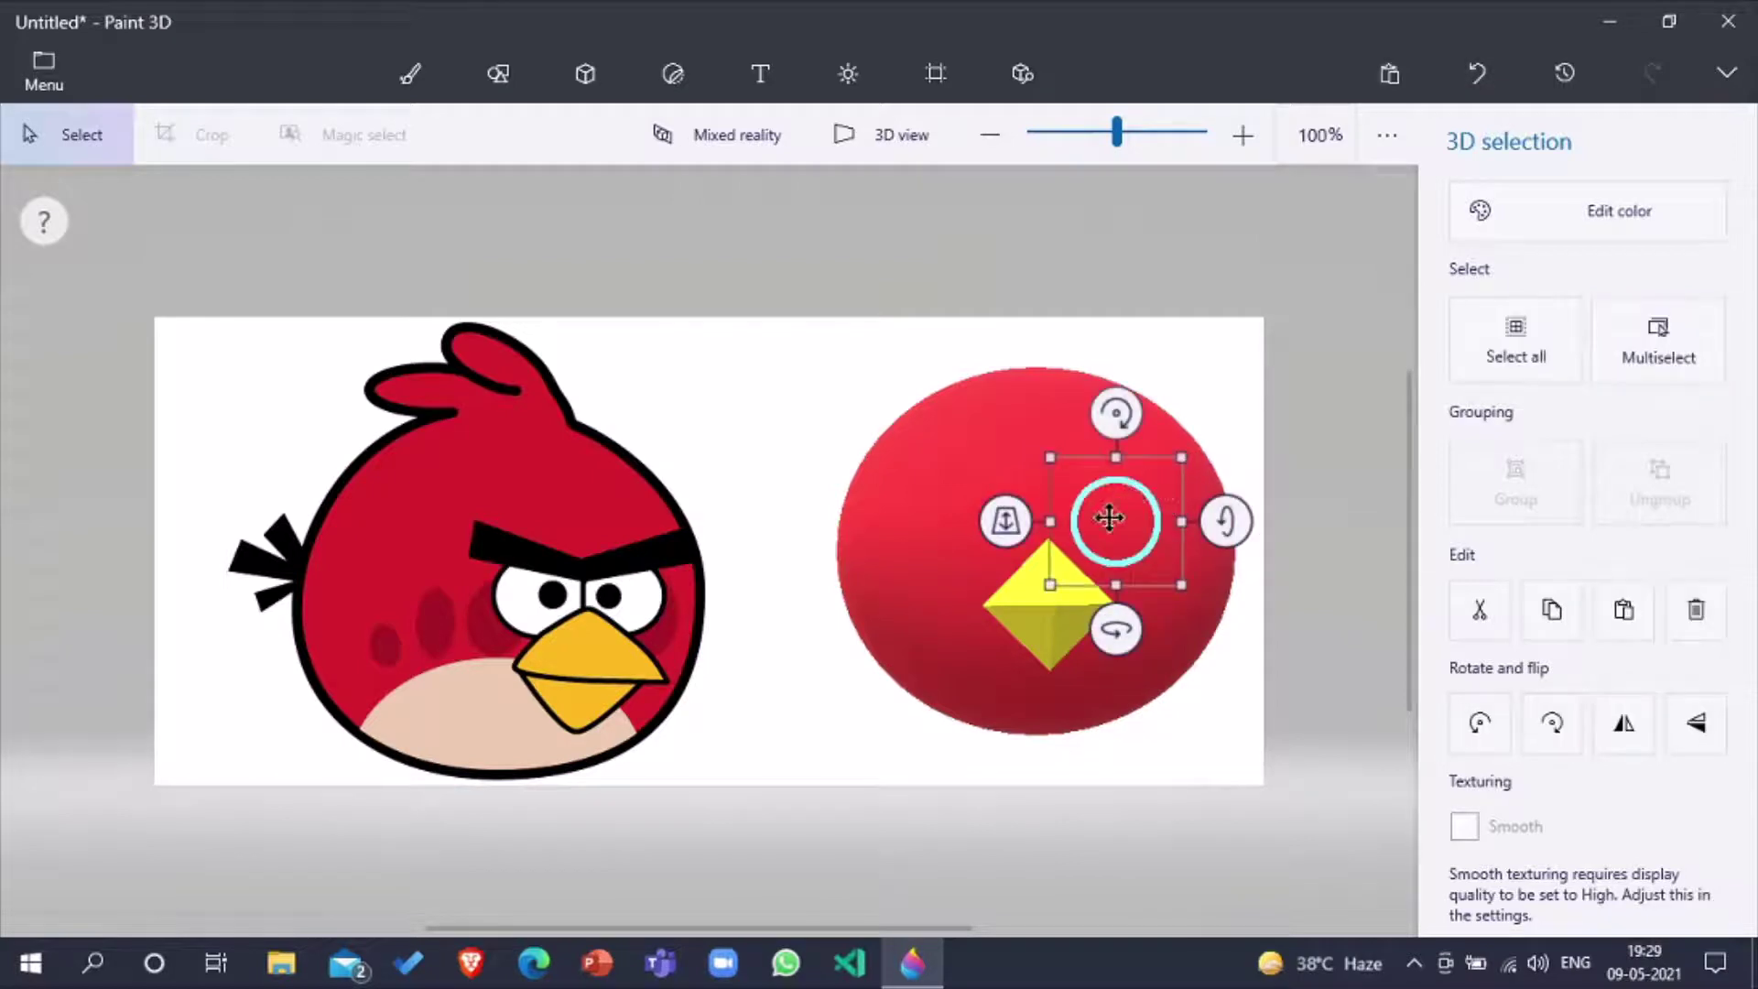
{"action": "left_click", "coordinate": [1102, 526]}
{"action": "left_click", "coordinate": [1095, 545]}
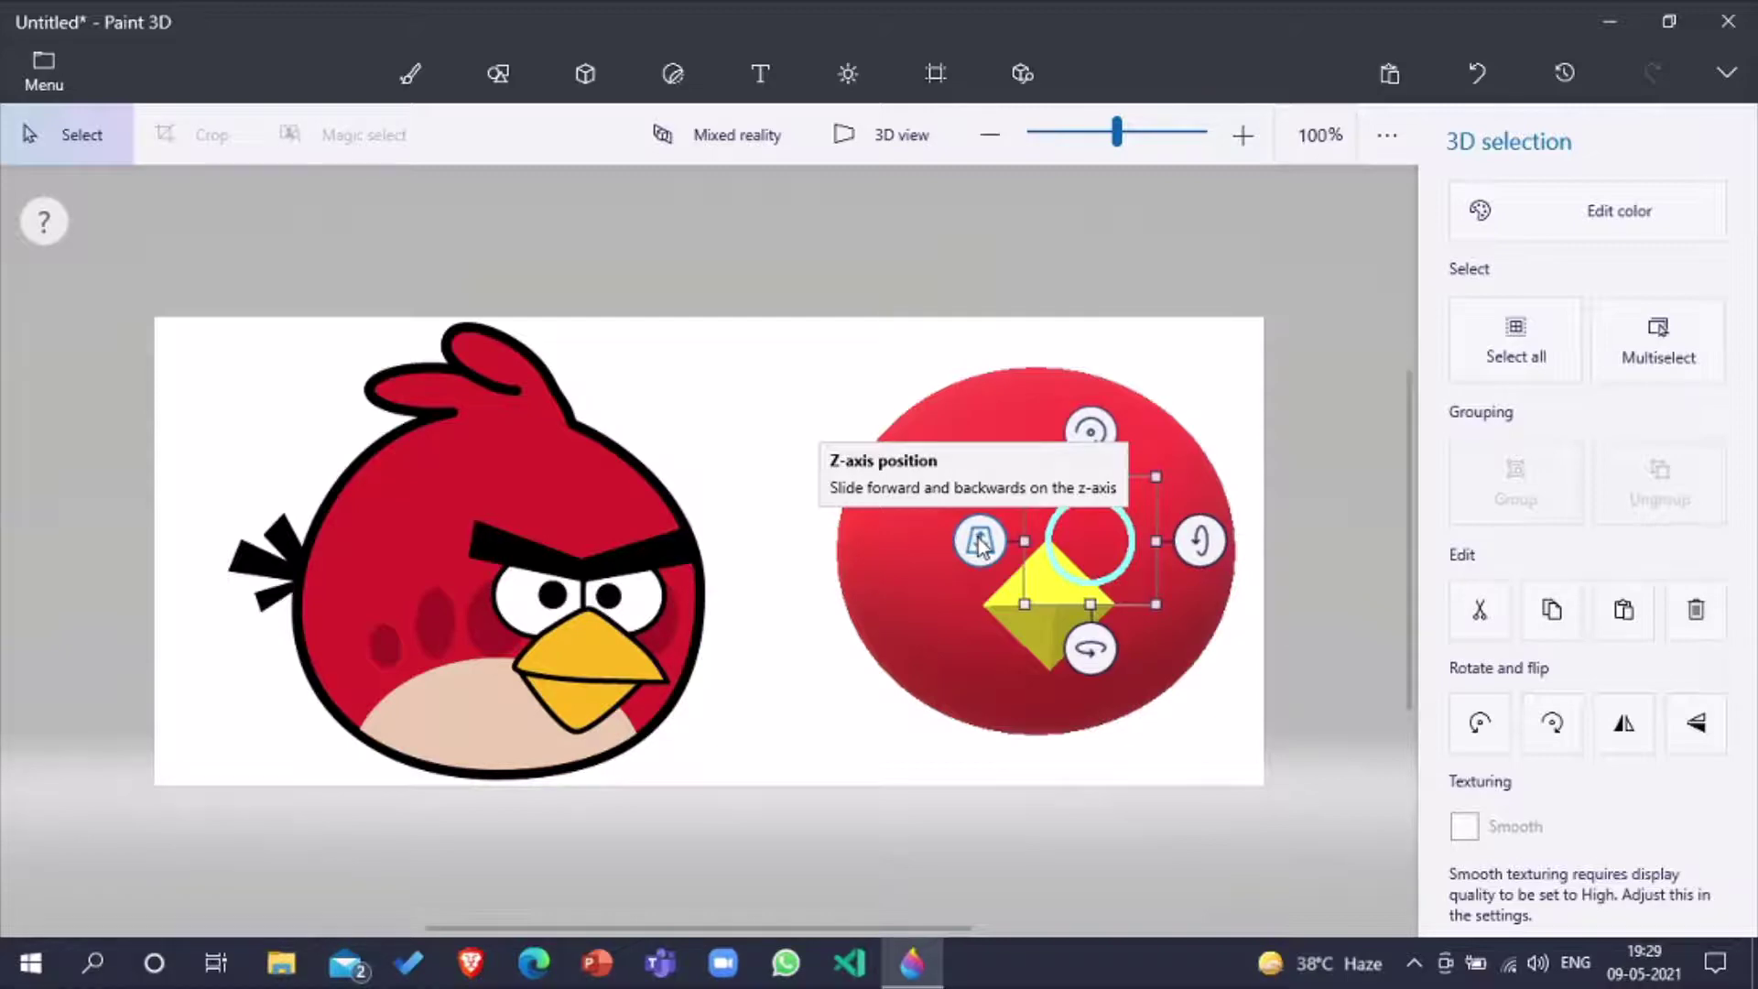
{"action": "left_click_drag", "start_coordinate": [979, 542], "coordinate": [951, 645]}
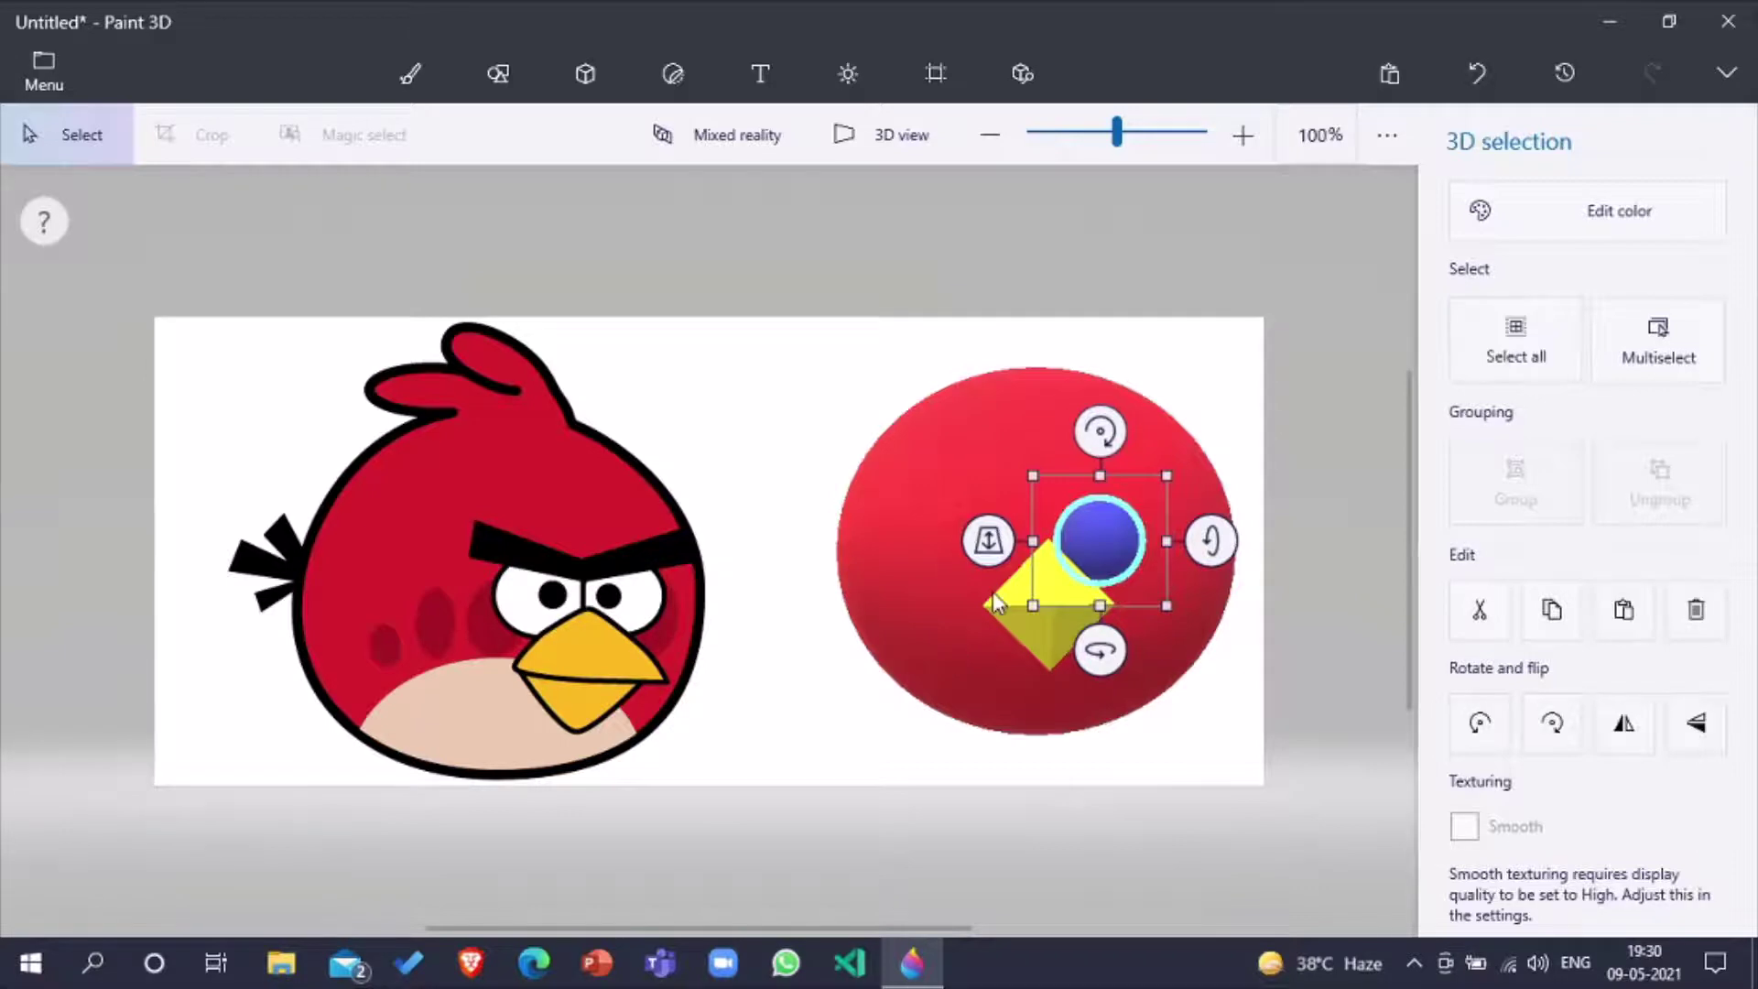
Step: Nudge the blue sphere into place above the beak with the arrow keys and copy it
{"action": "key", "text": "Left"}
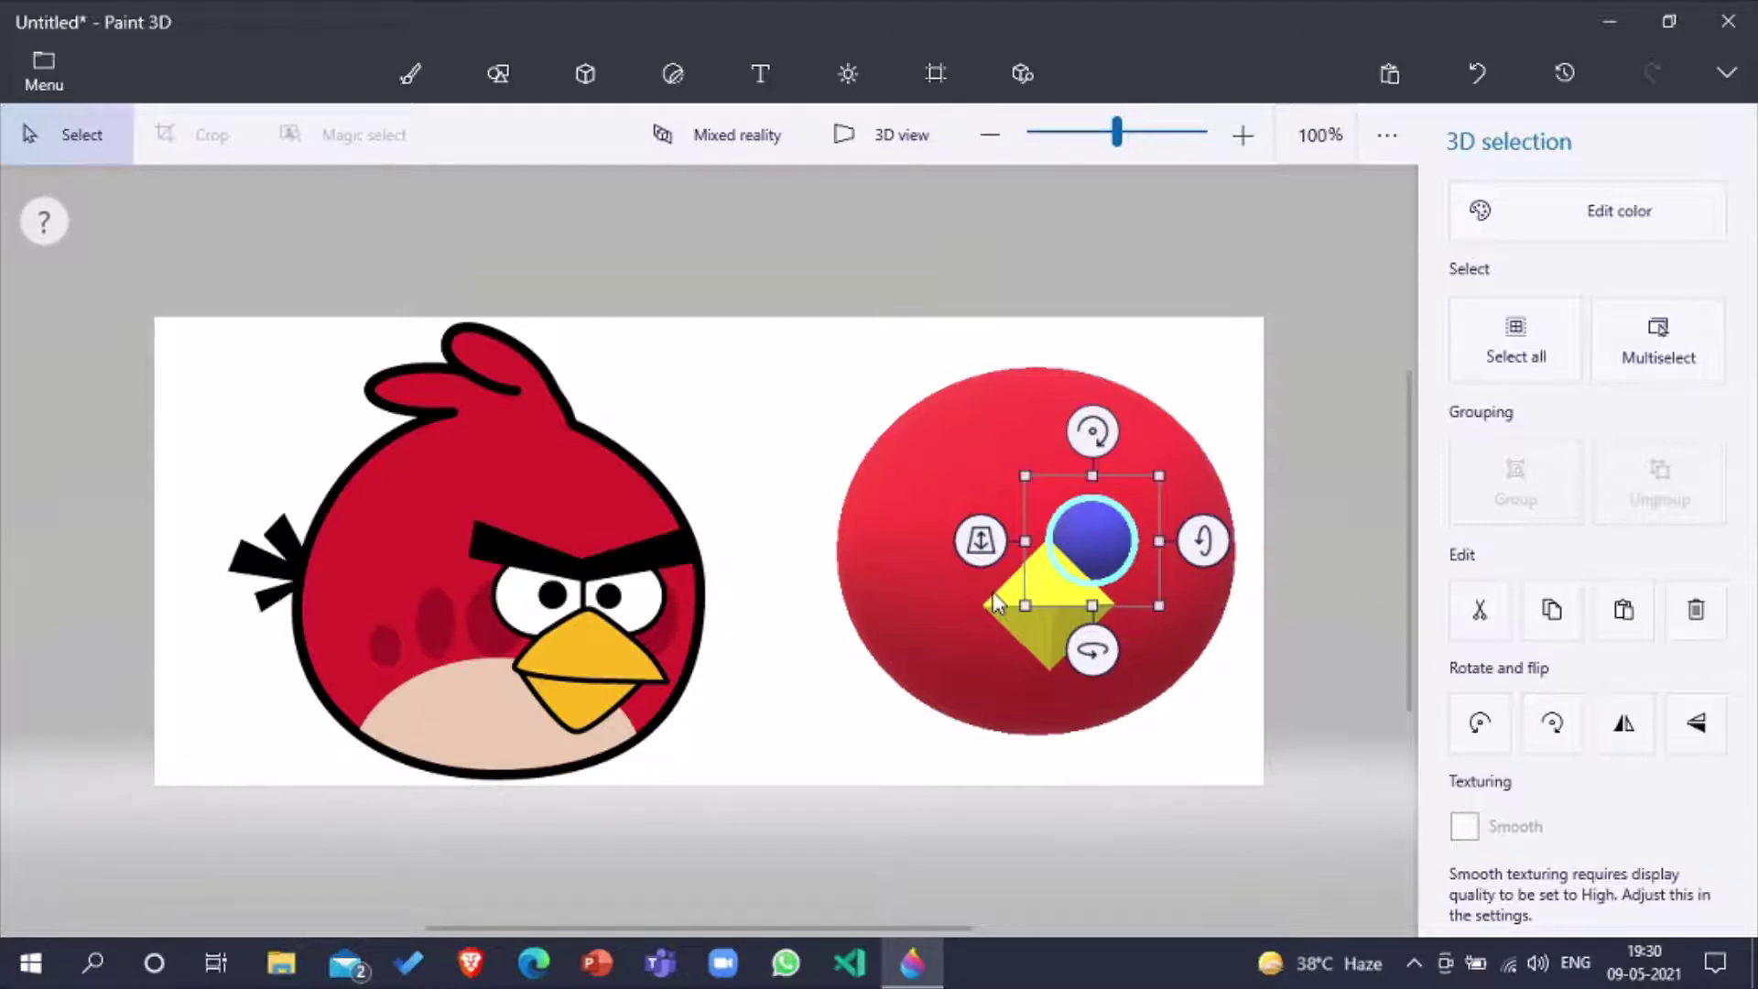
{"action": "key", "text": "Left"}
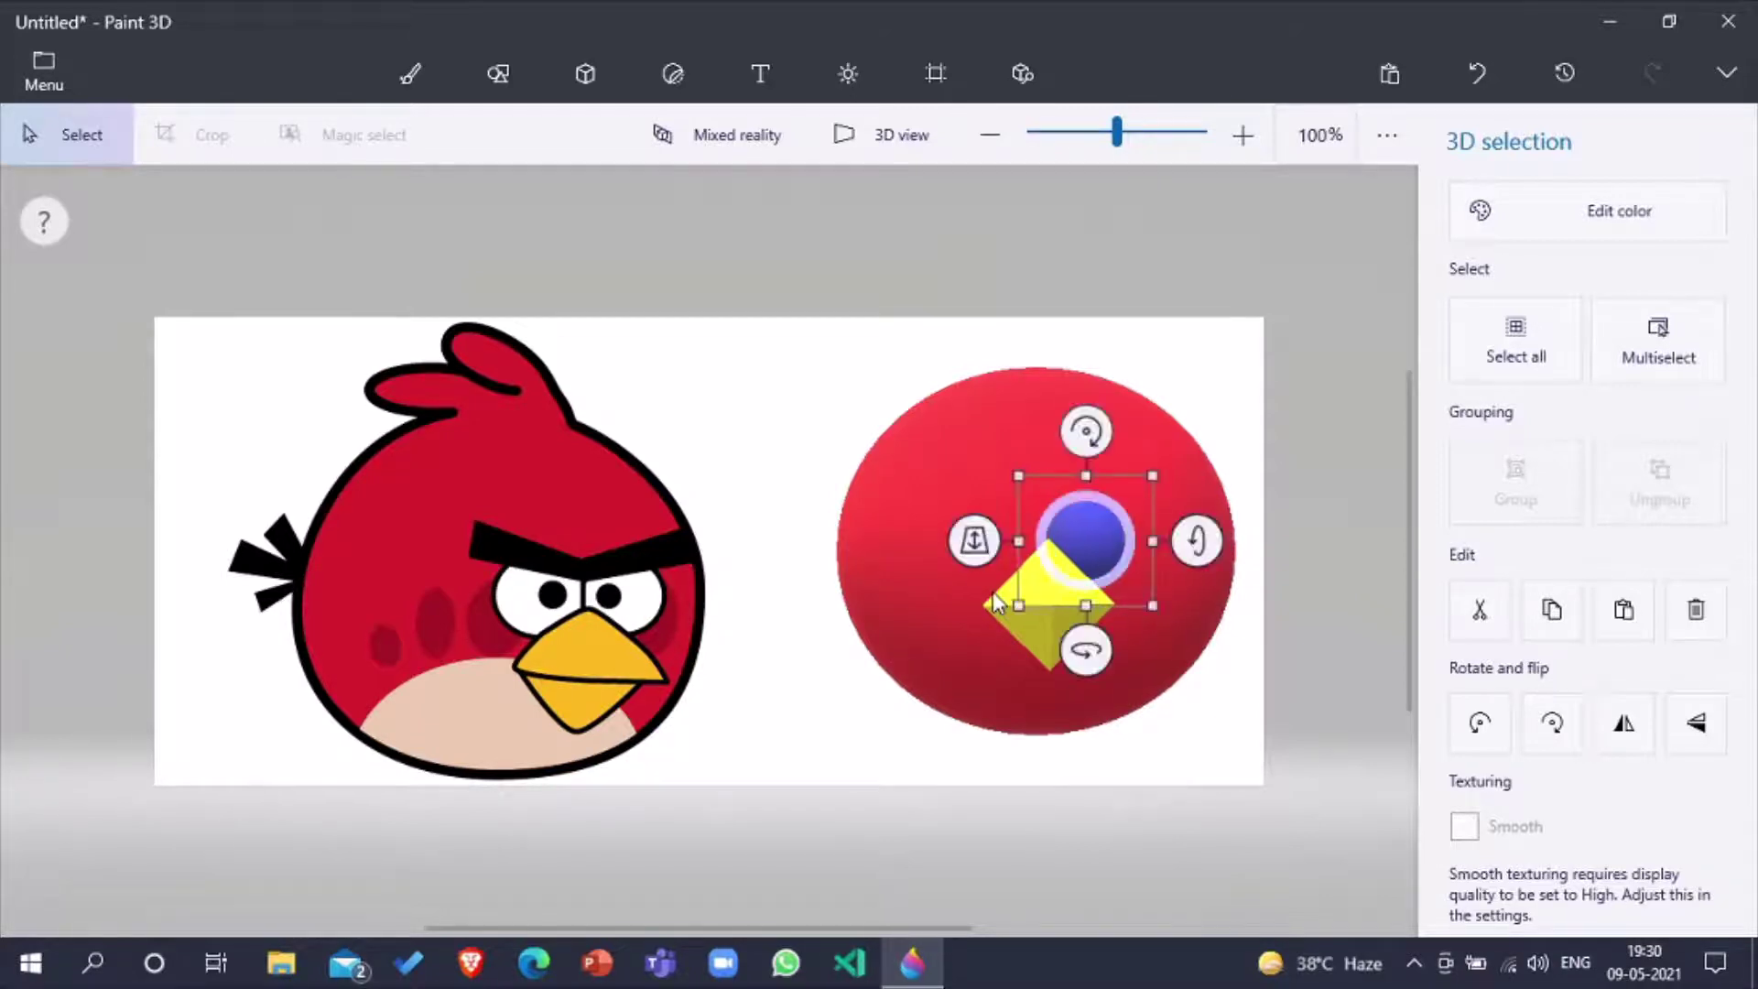
{"action": "key", "text": "Right"}
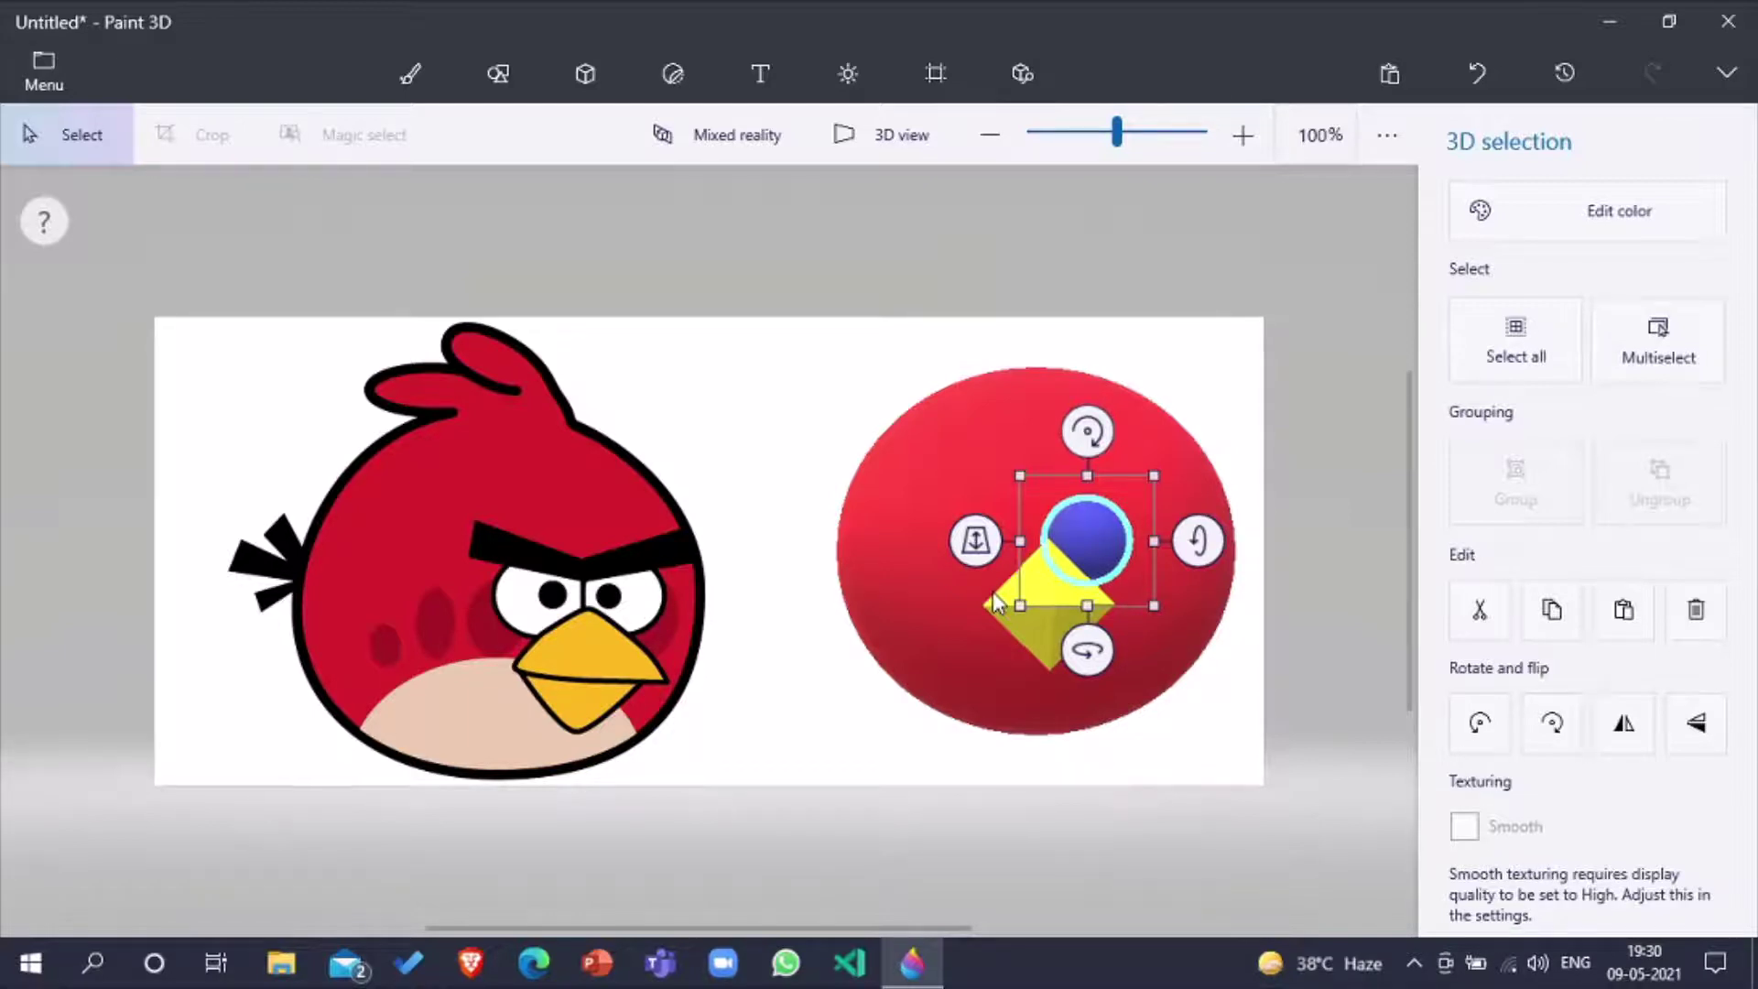
{"action": "key", "text": "ctrl"}
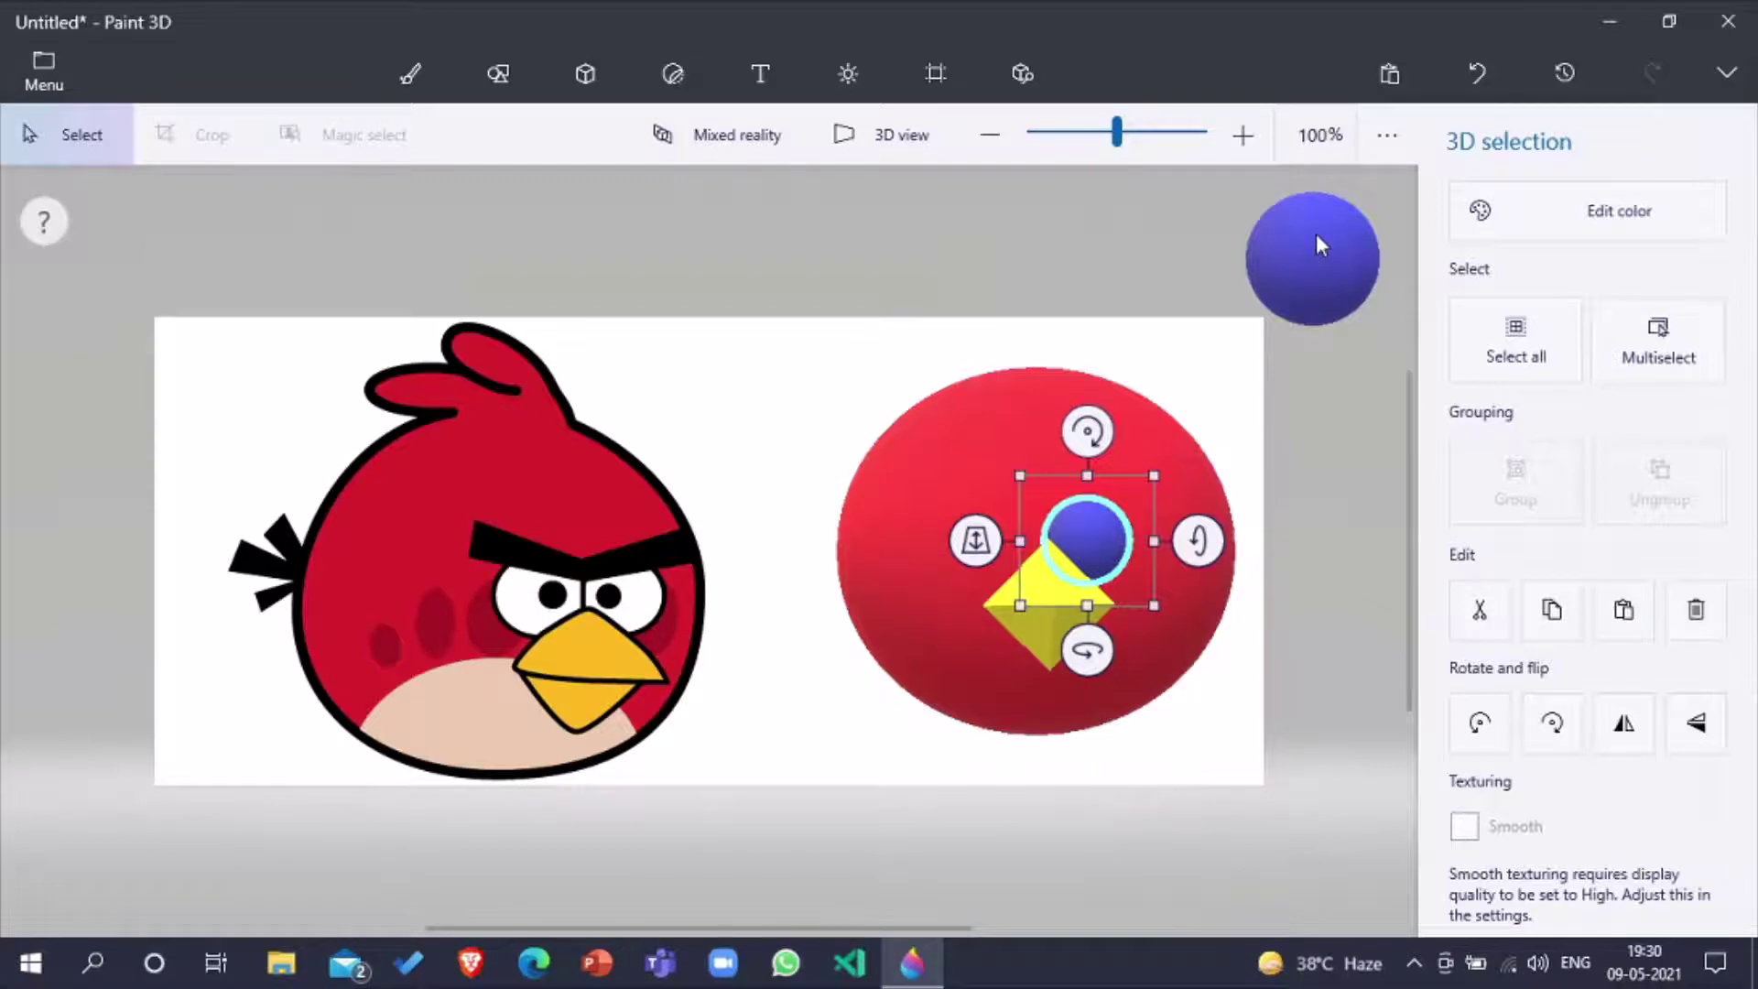
Step: Move the pasted blue sphere beside the first, bring it forward, shrink it, and deselect
{"action": "left_click_drag", "start_coordinate": [1316, 233], "coordinate": [1212, 299]}
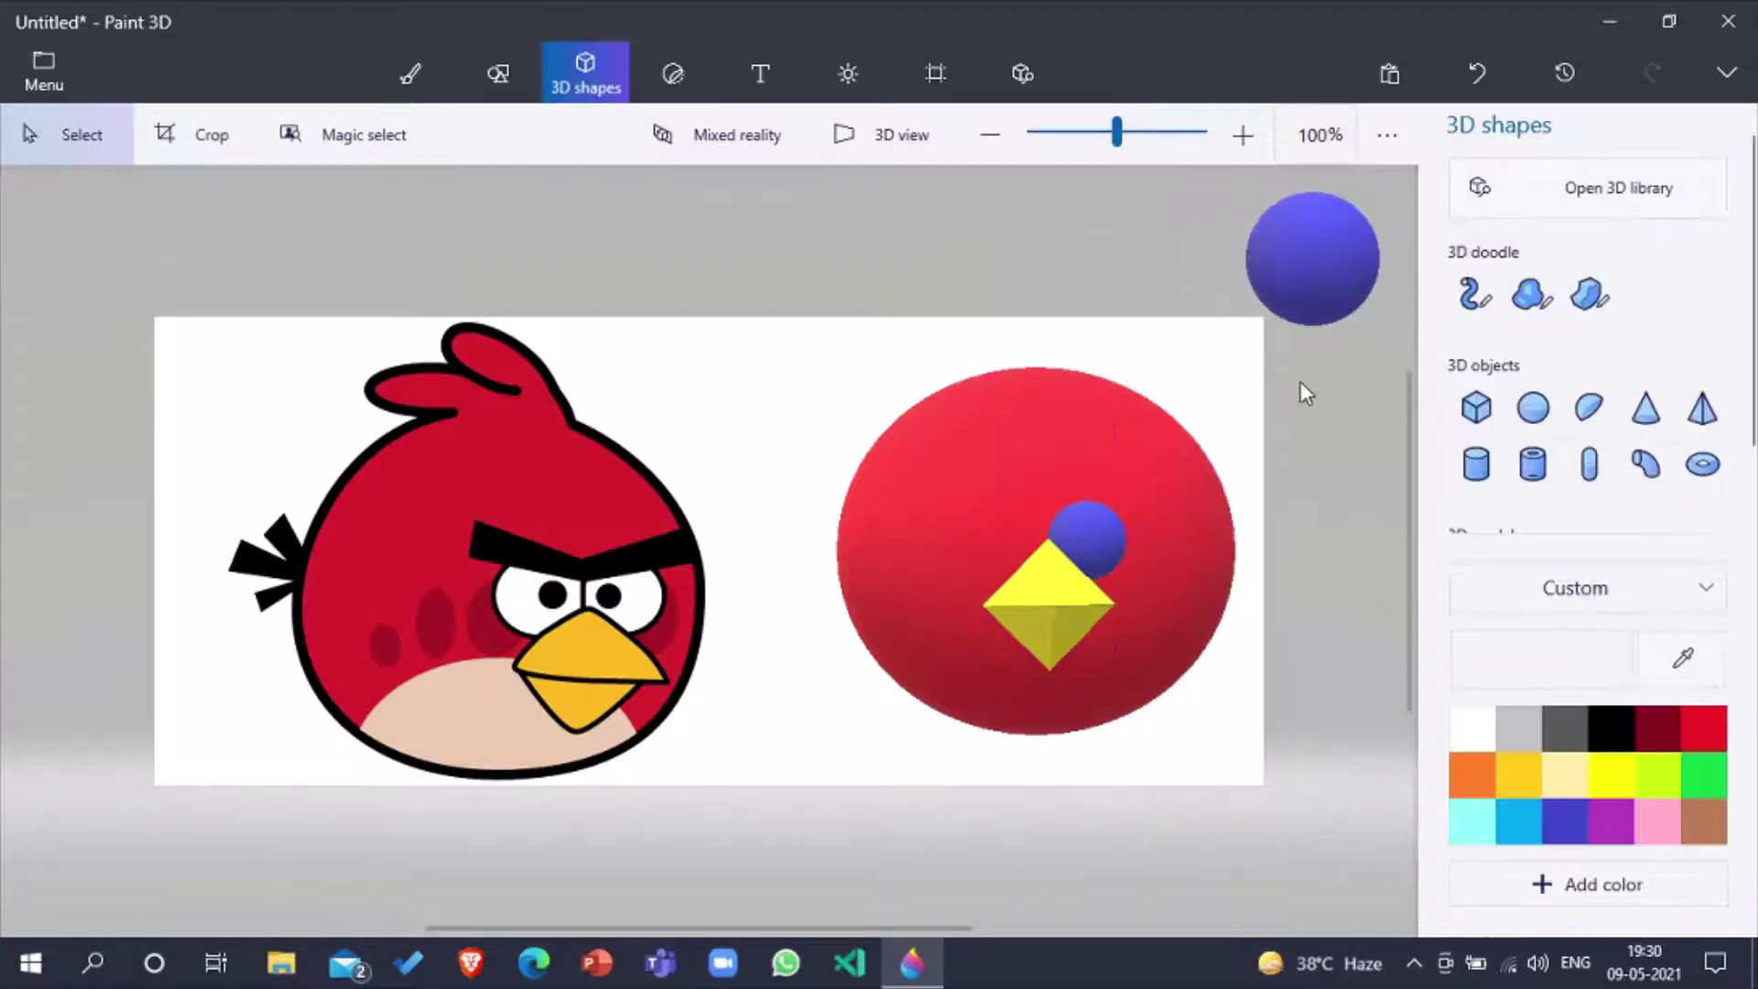
{"action": "left_click", "coordinate": [1310, 269]}
{"action": "left_click_drag", "start_coordinate": [1310, 269], "coordinate": [1004, 531]}
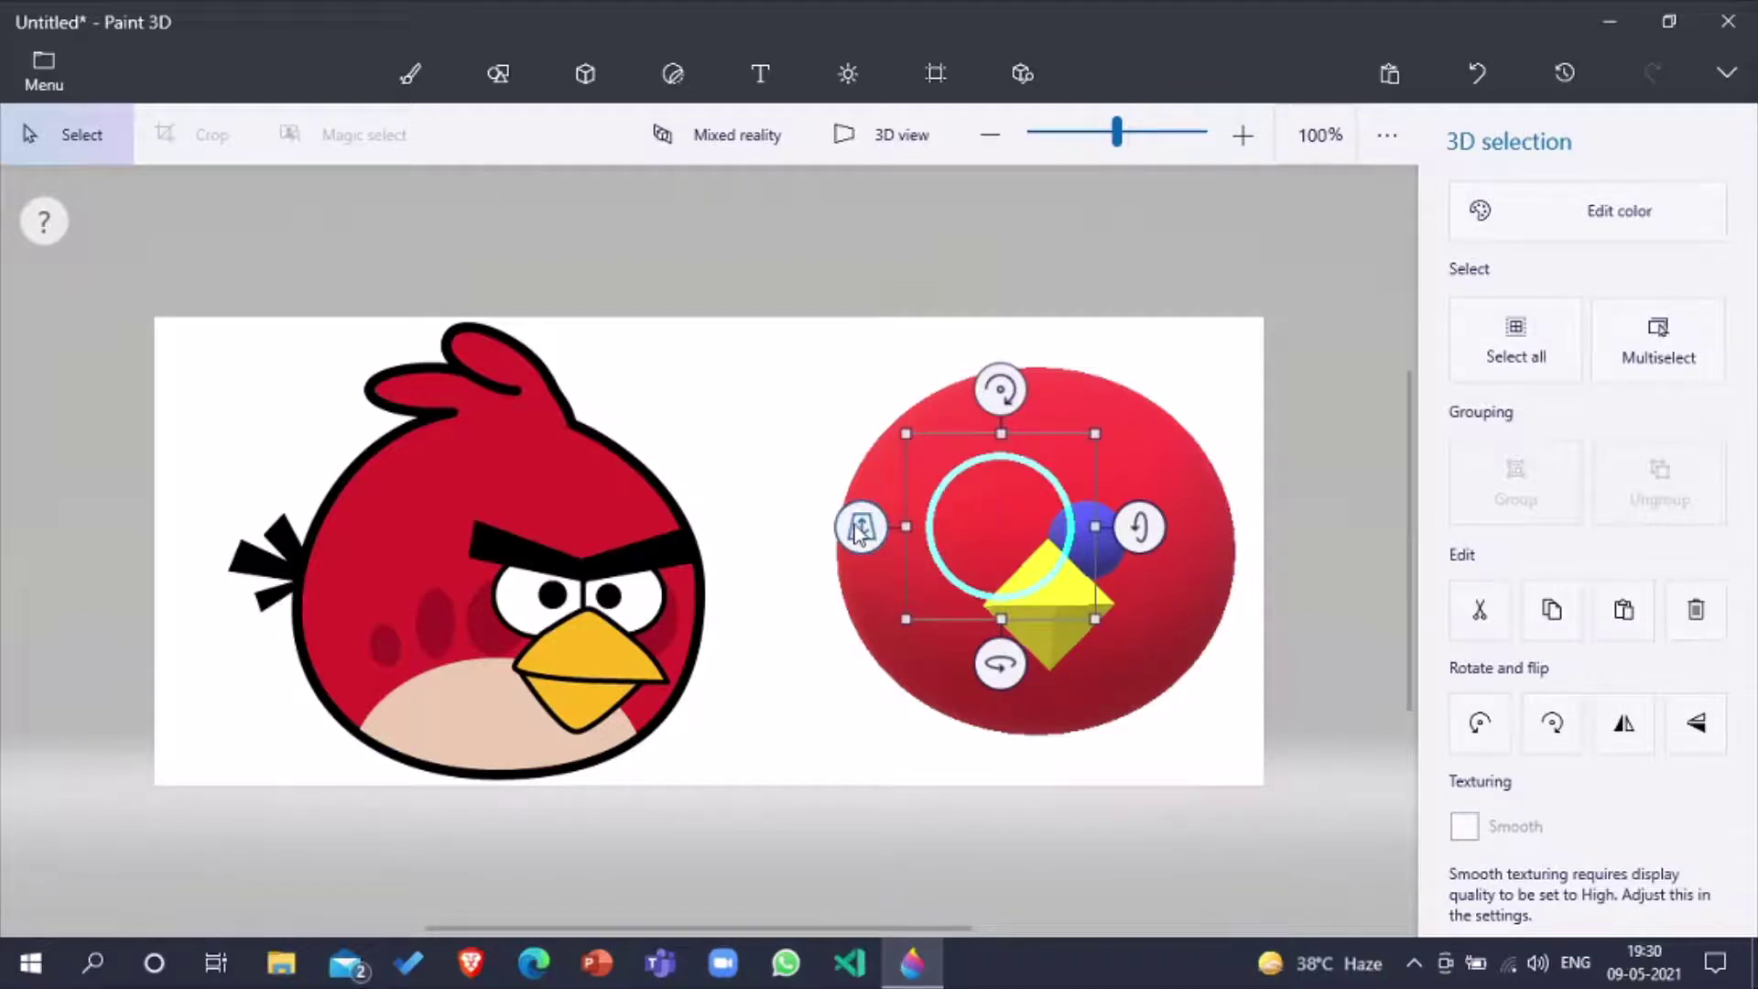
{"action": "mouse_move", "coordinate": [860, 529]}
{"action": "left_mouse_down"}
{"action": "mouse_move", "coordinate": [806, 681]}
{"action": "mouse_move", "coordinate": [804, 666]}
{"action": "left_mouse_up"}
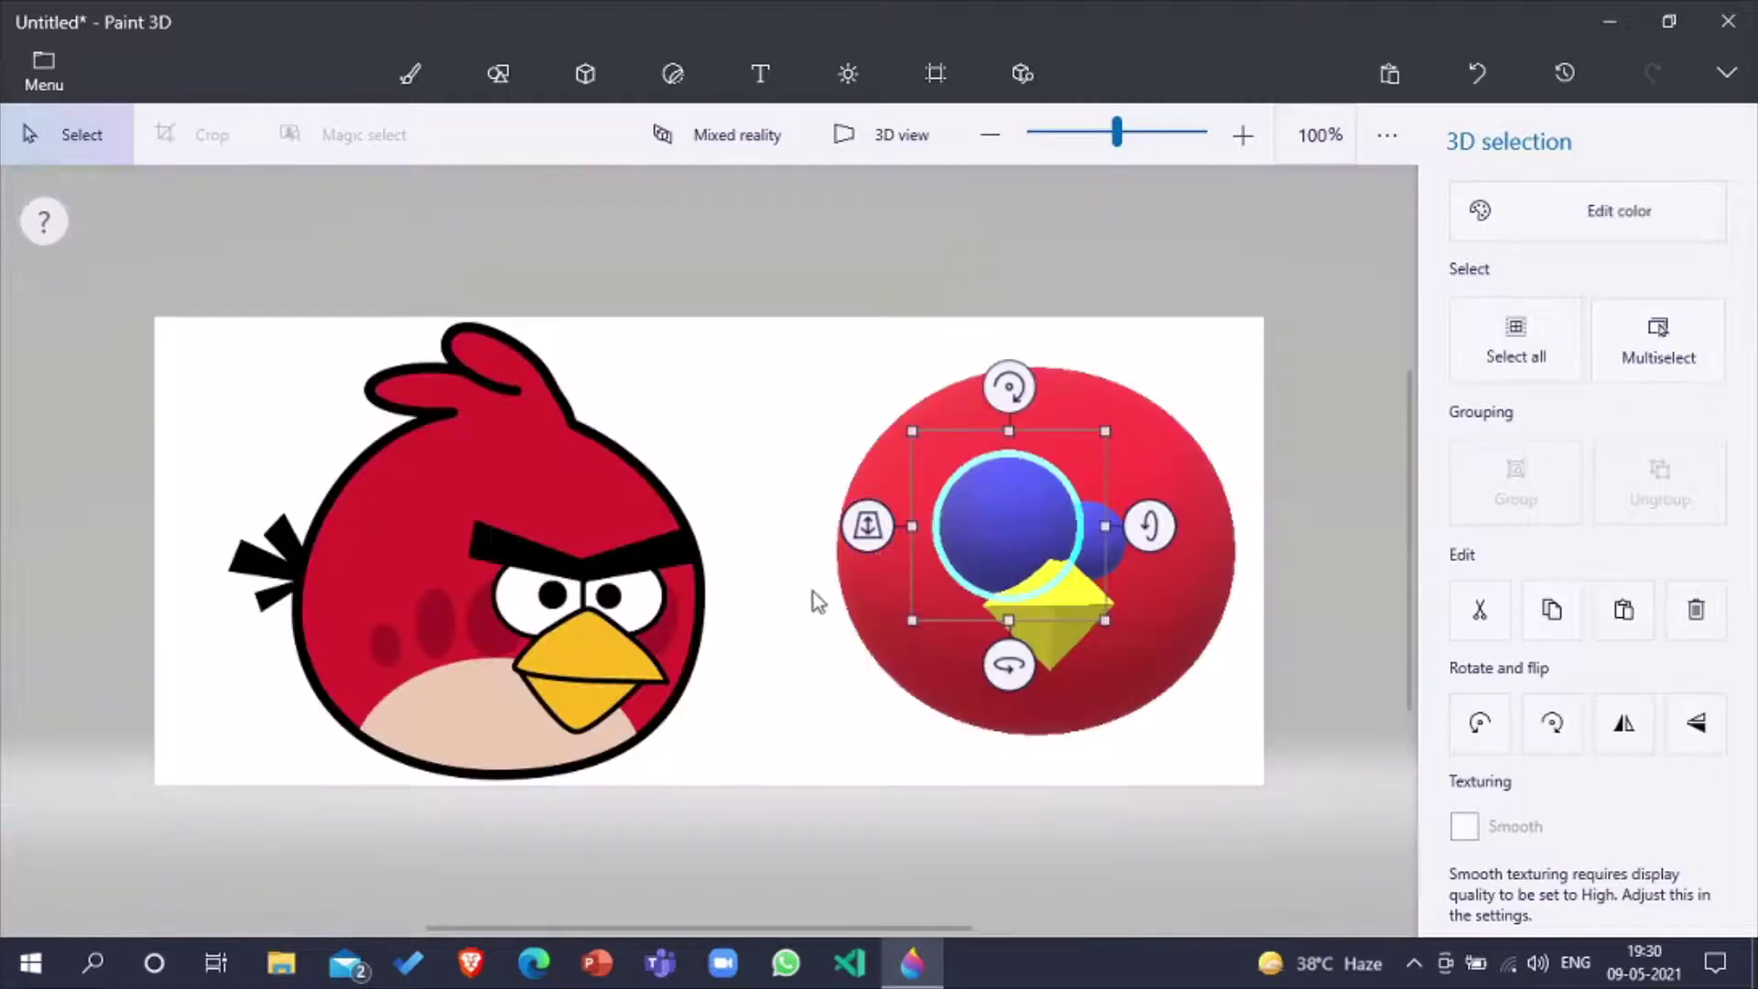
{"action": "key", "text": "ctrl"}
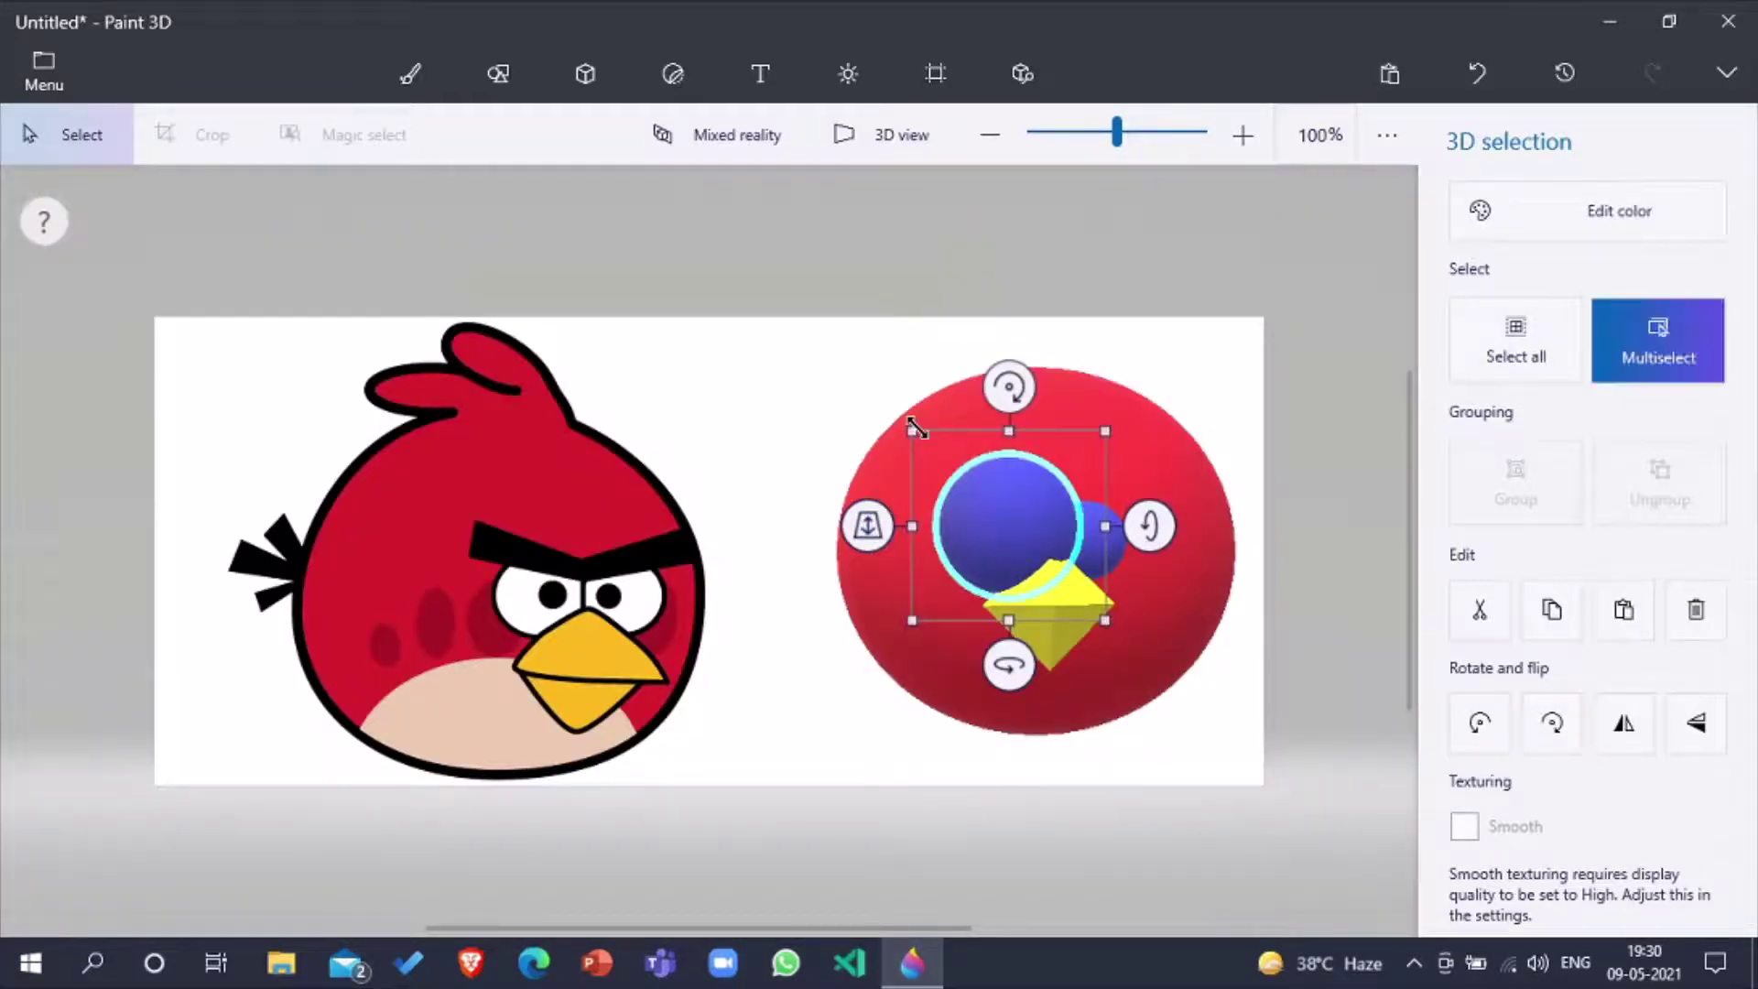
{"action": "left_click_drag", "start_coordinate": [916, 426], "coordinate": [1011, 523]}
{"action": "key", "text": "Escape"}
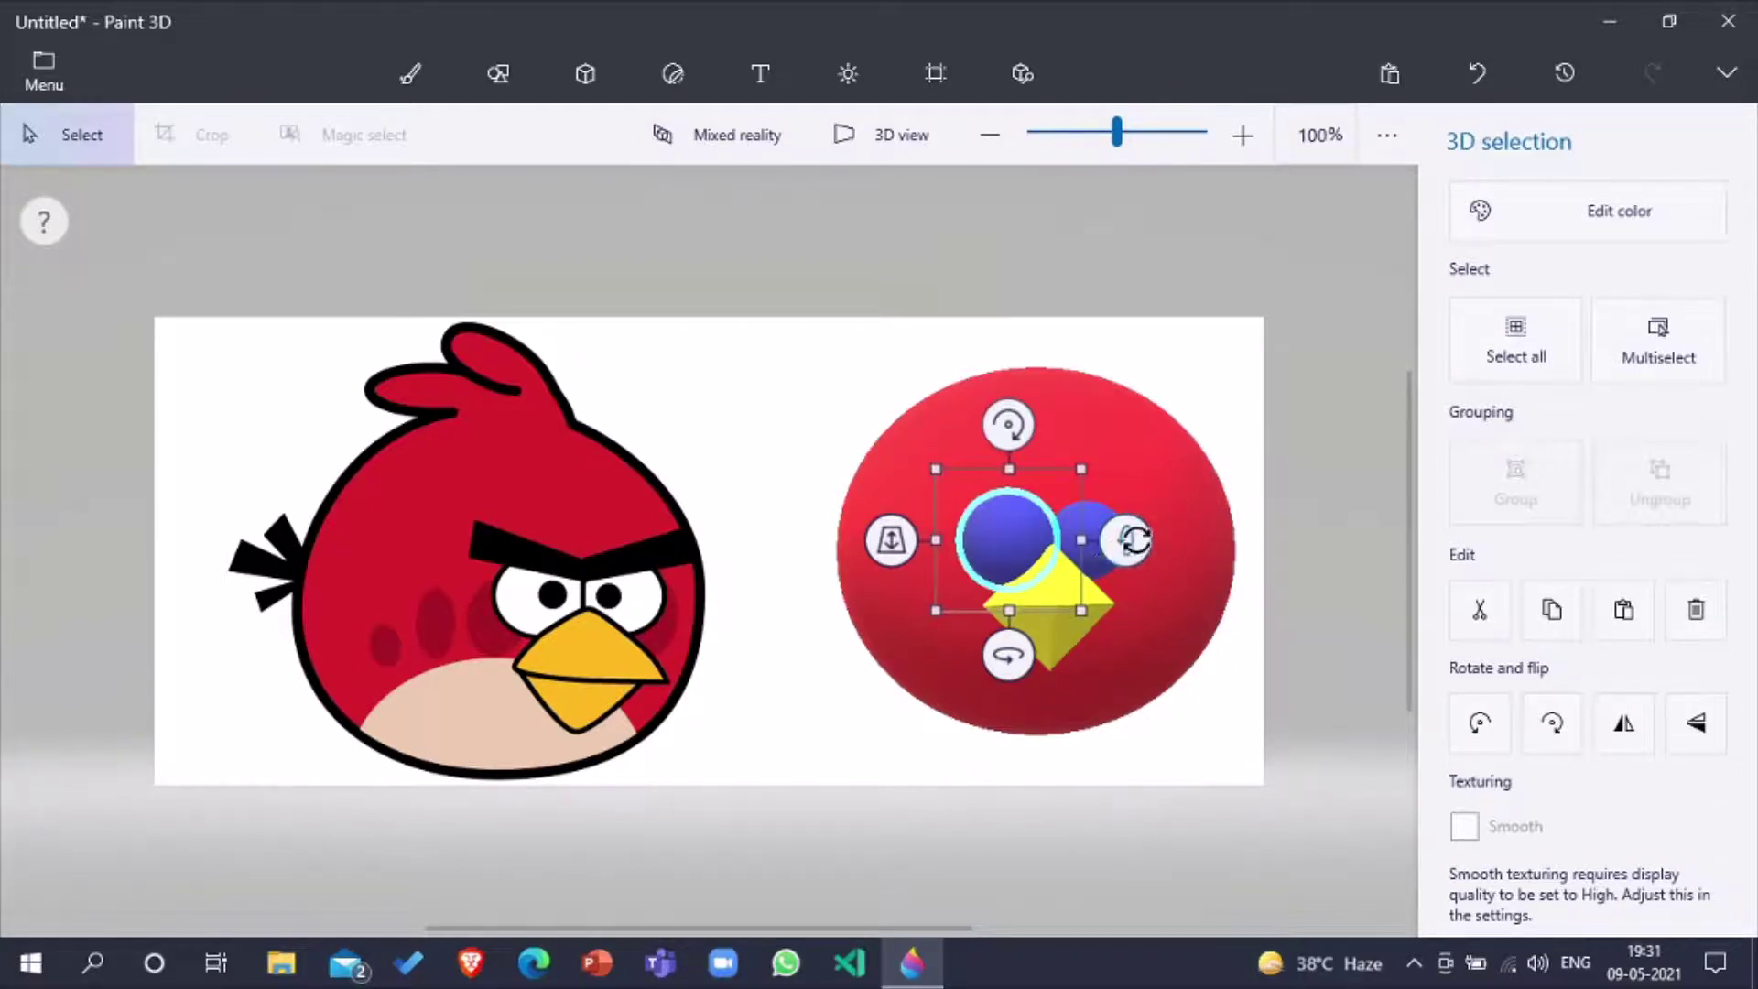
Step: Turn the right blue eye sphere white
{"action": "left_click", "coordinate": [1251, 452]}
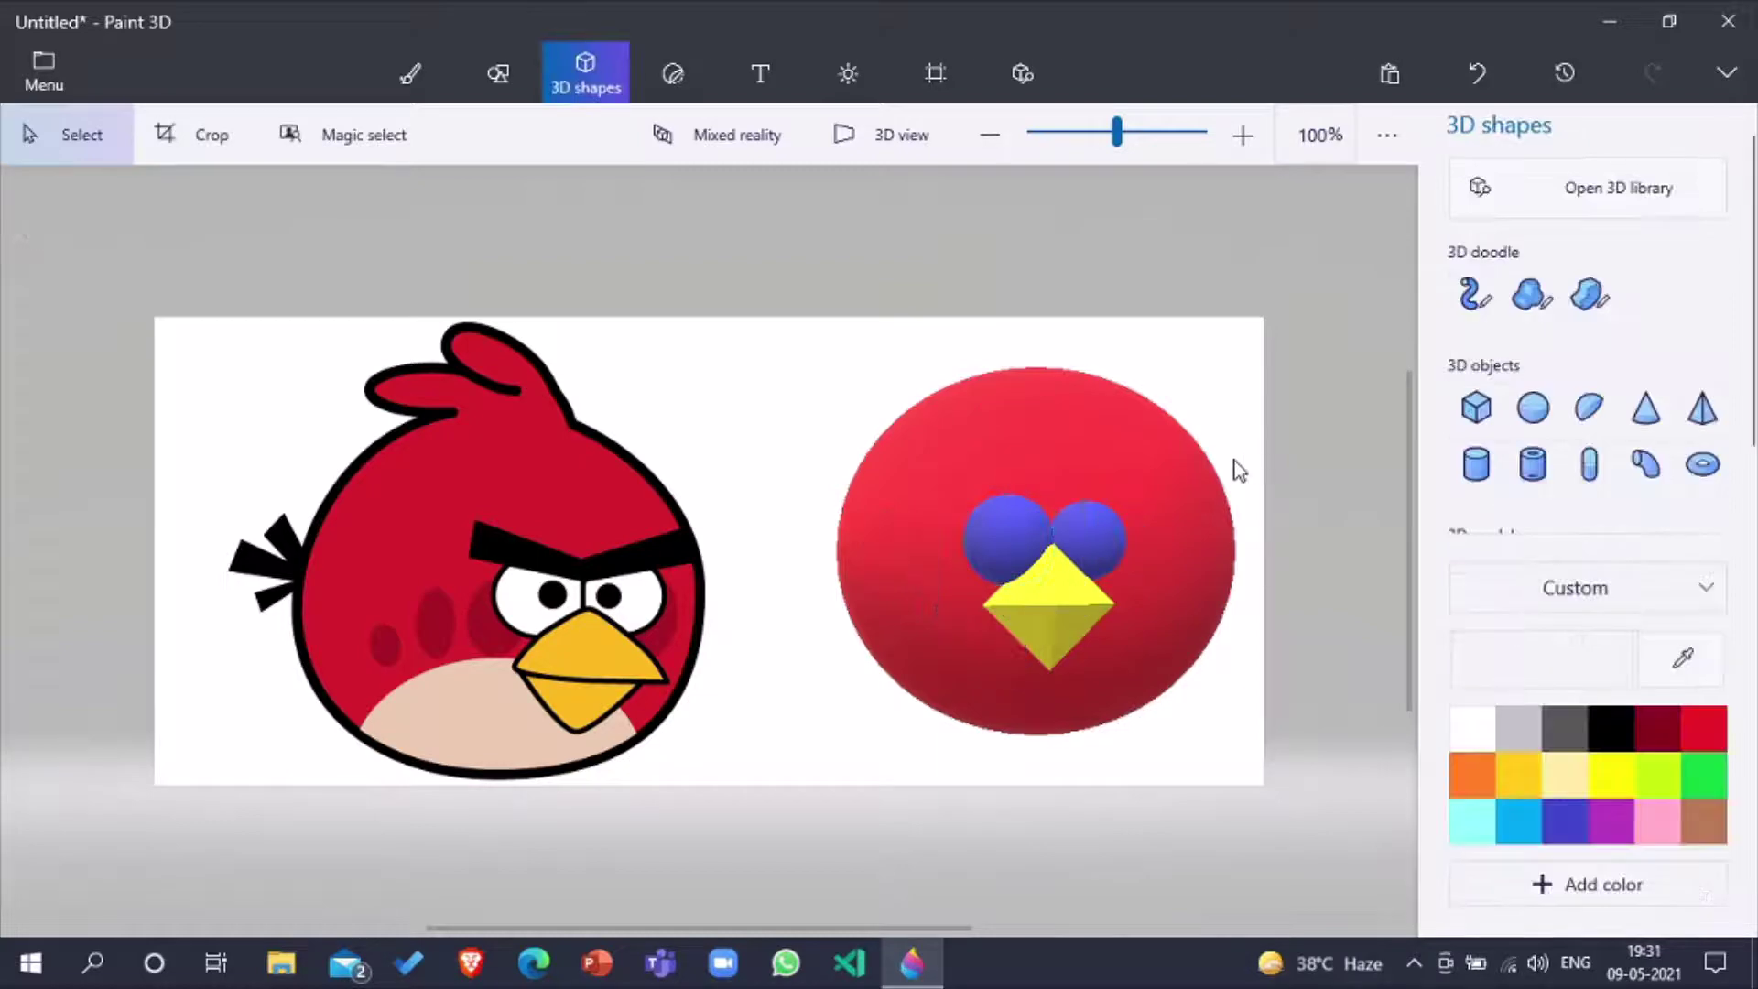
{"action": "left_click", "coordinate": [1090, 531]}
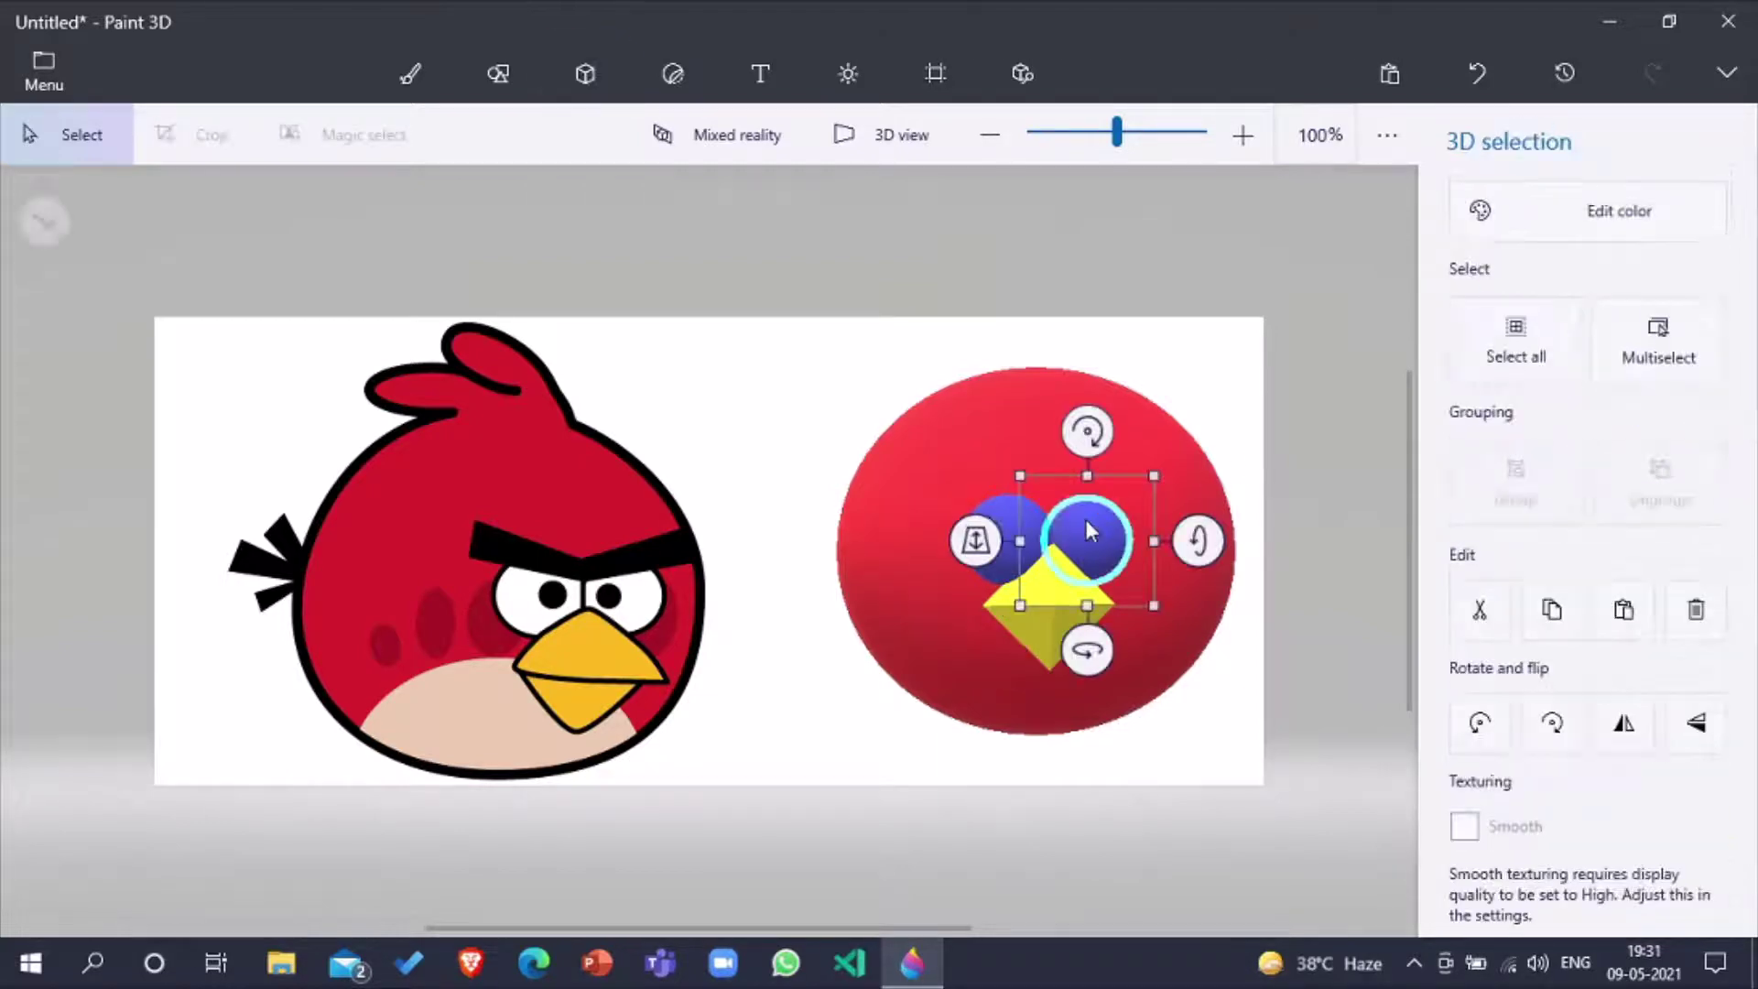
{"action": "left_click", "coordinate": [1568, 221]}
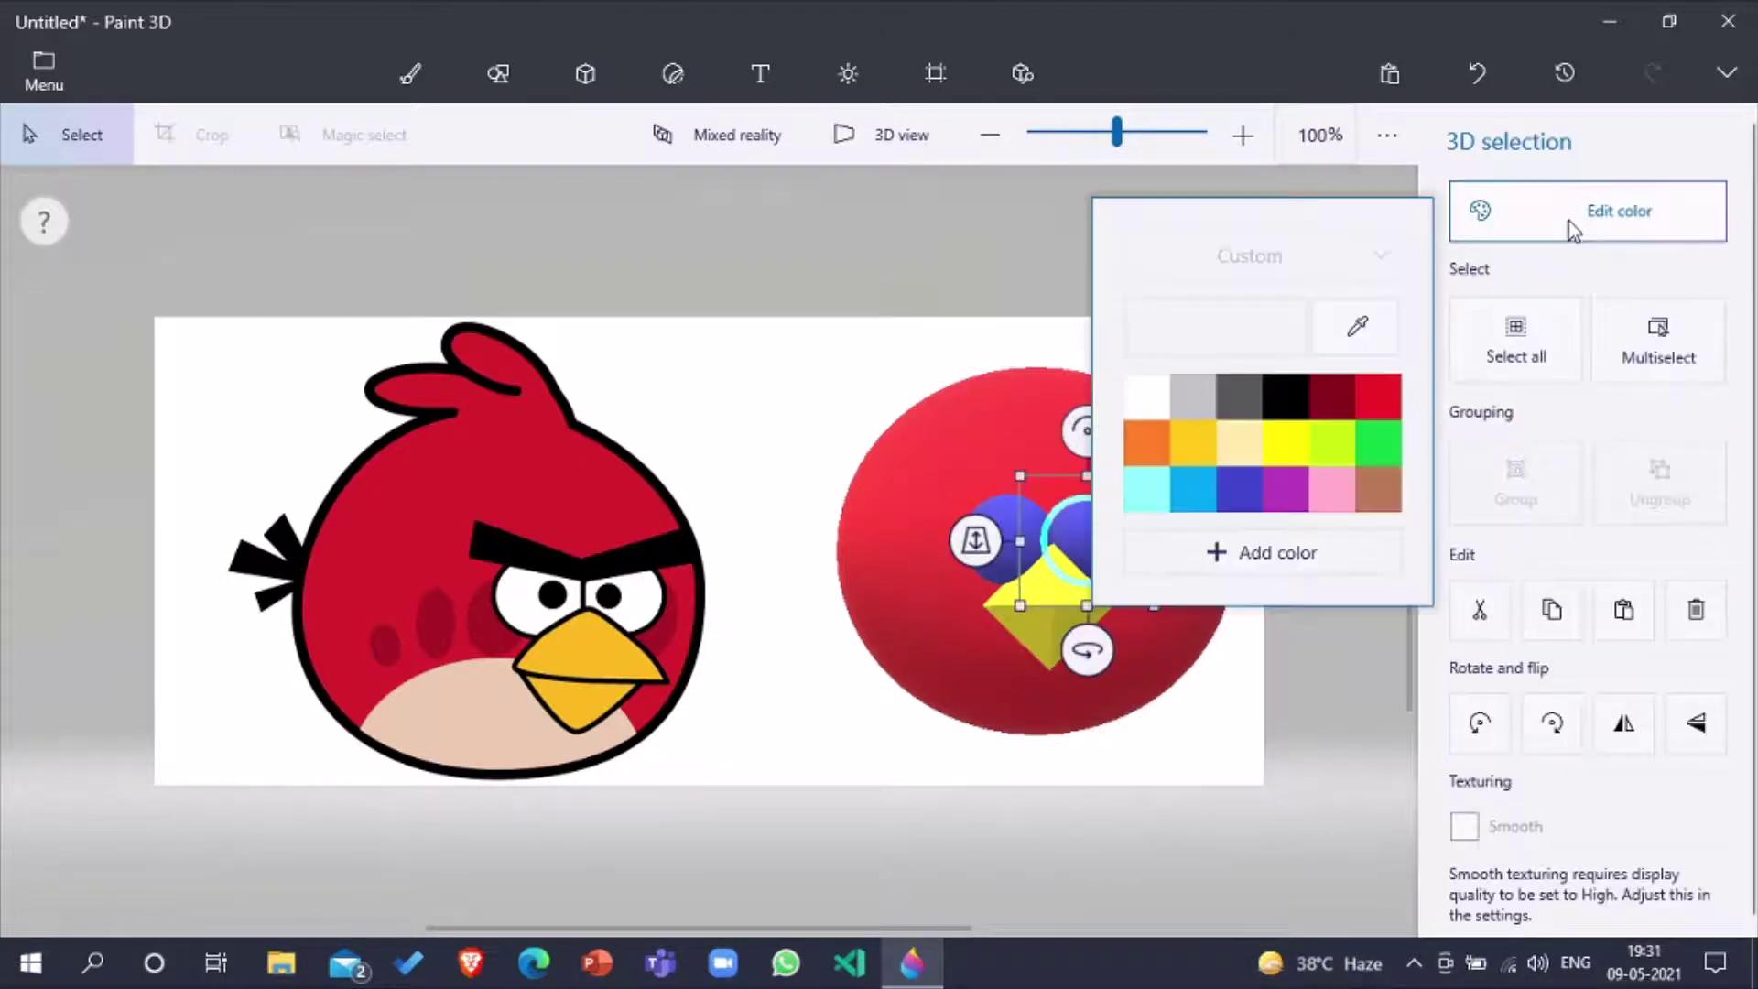
{"action": "left_click", "coordinate": [1147, 395]}
{"action": "left_click", "coordinate": [1314, 650]}
{"action": "left_click", "coordinate": [1315, 650]}
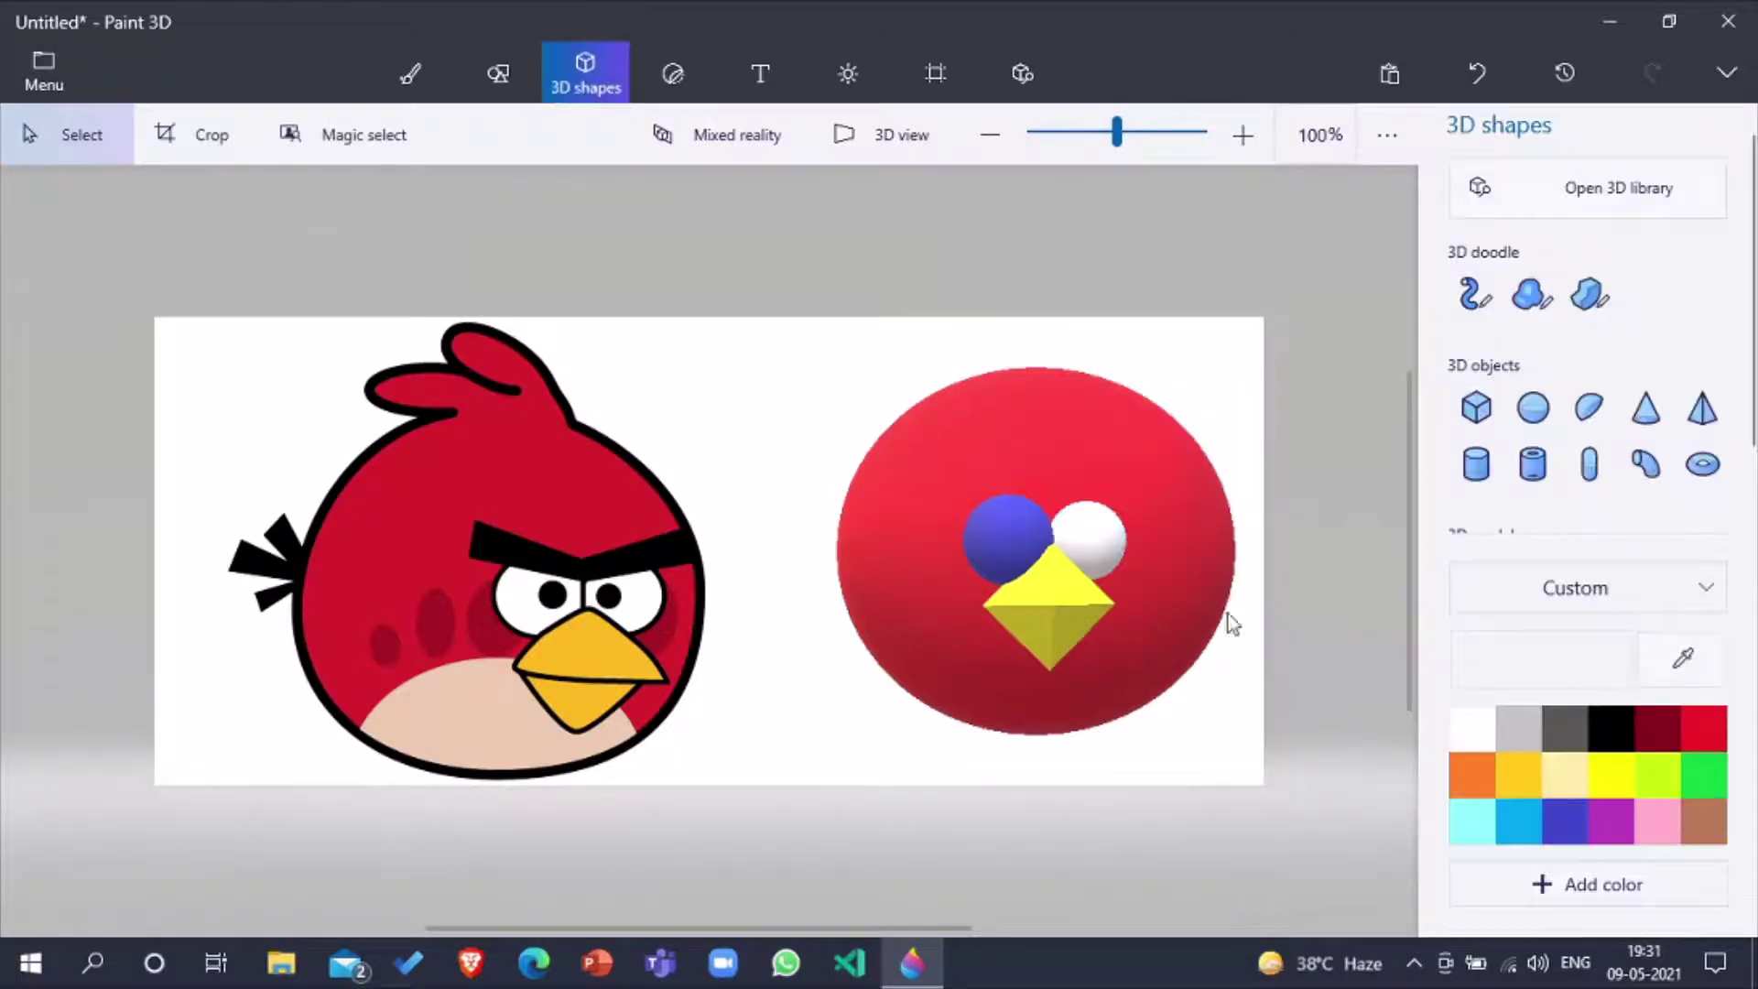
Step: Turn the left blue eye sphere white as well
{"action": "left_click", "coordinate": [1026, 525]}
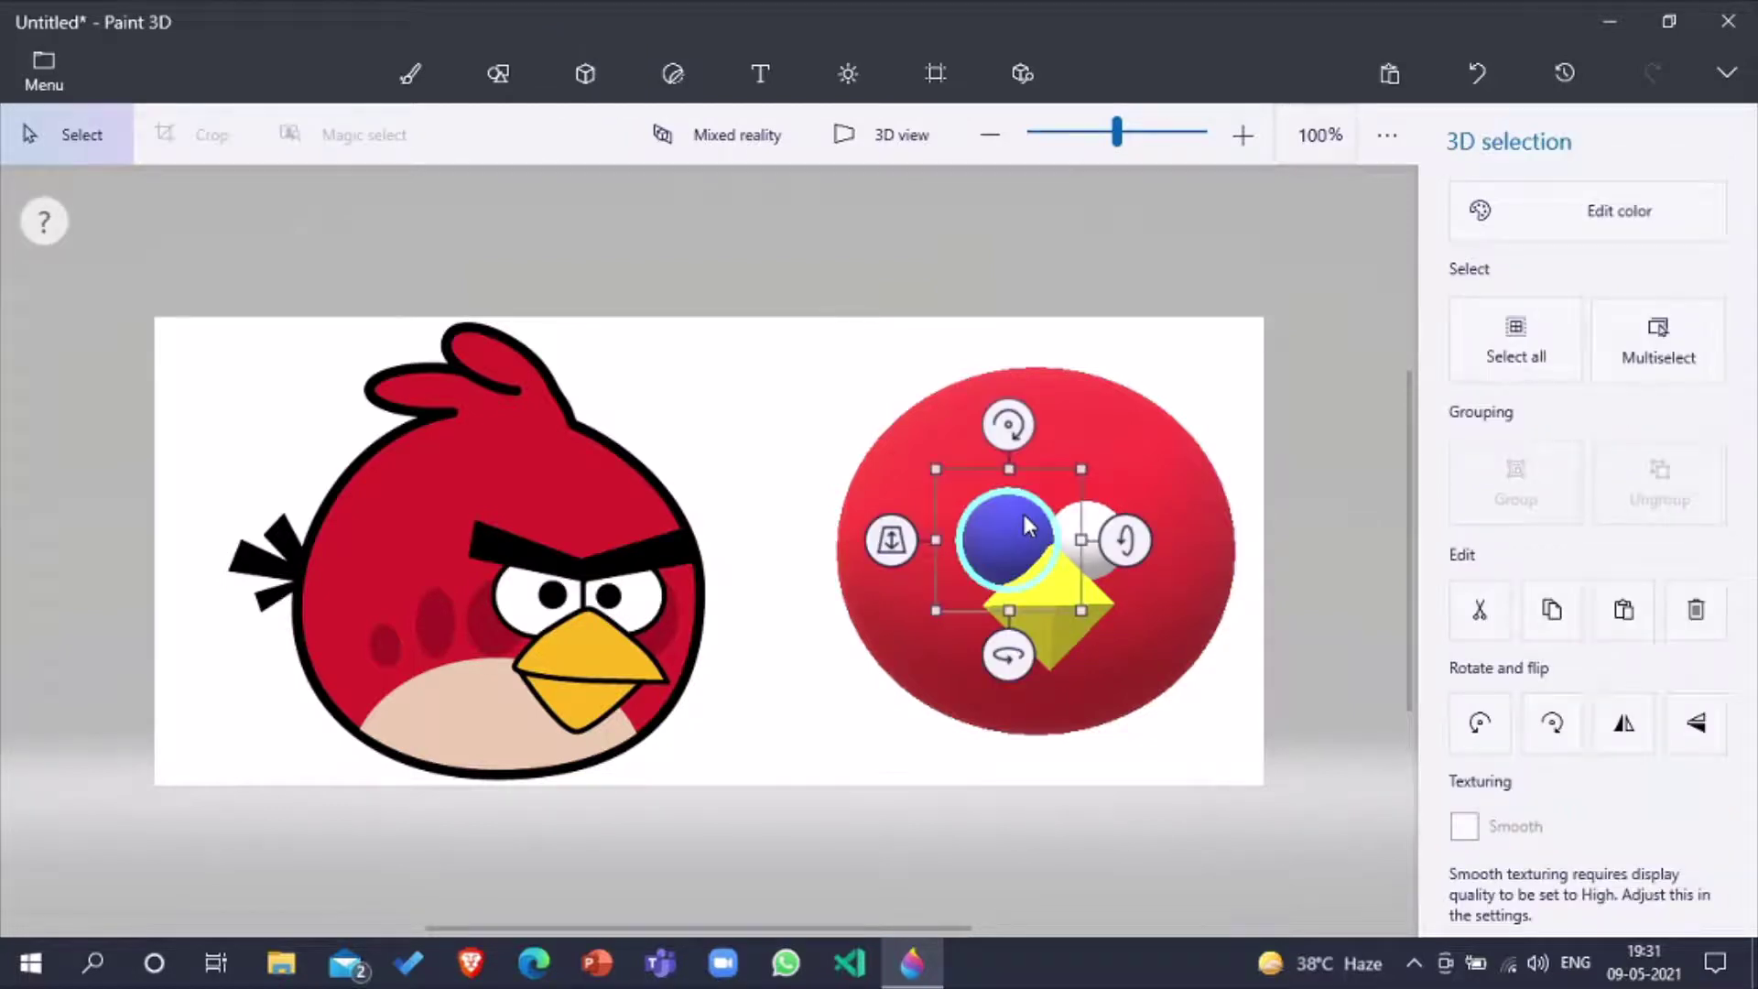
{"action": "left_click", "coordinate": [1645, 188]}
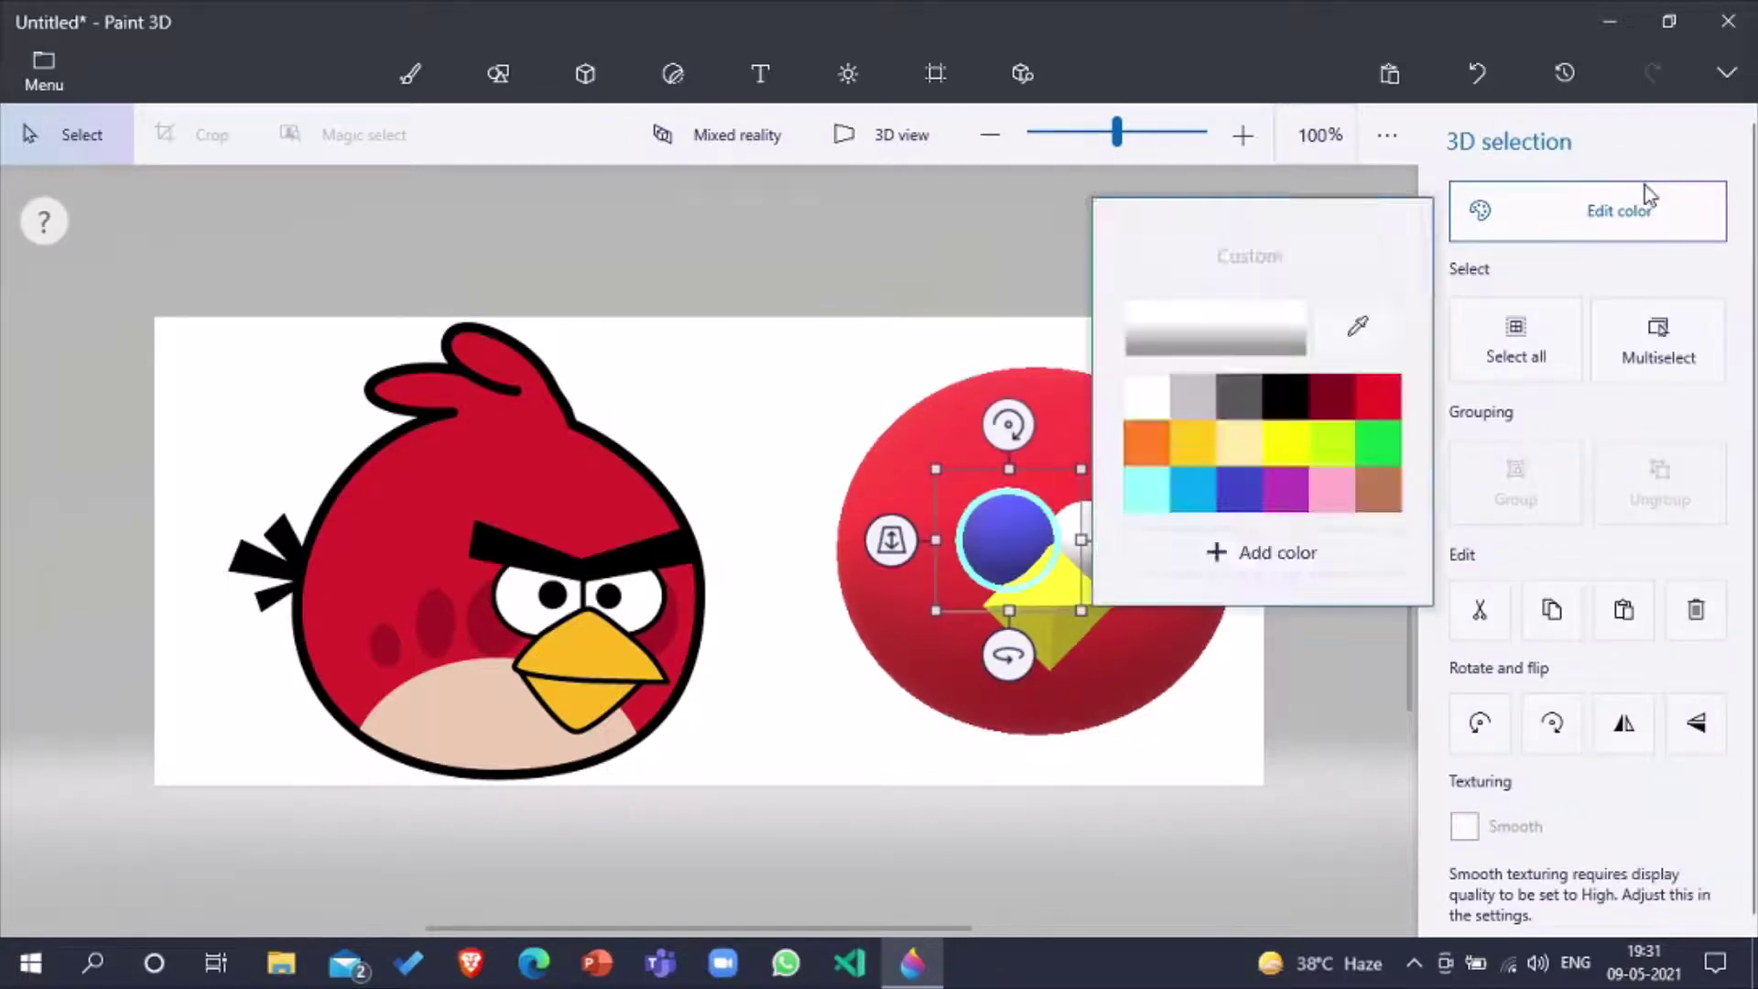
{"action": "left_click", "coordinate": [1135, 389]}
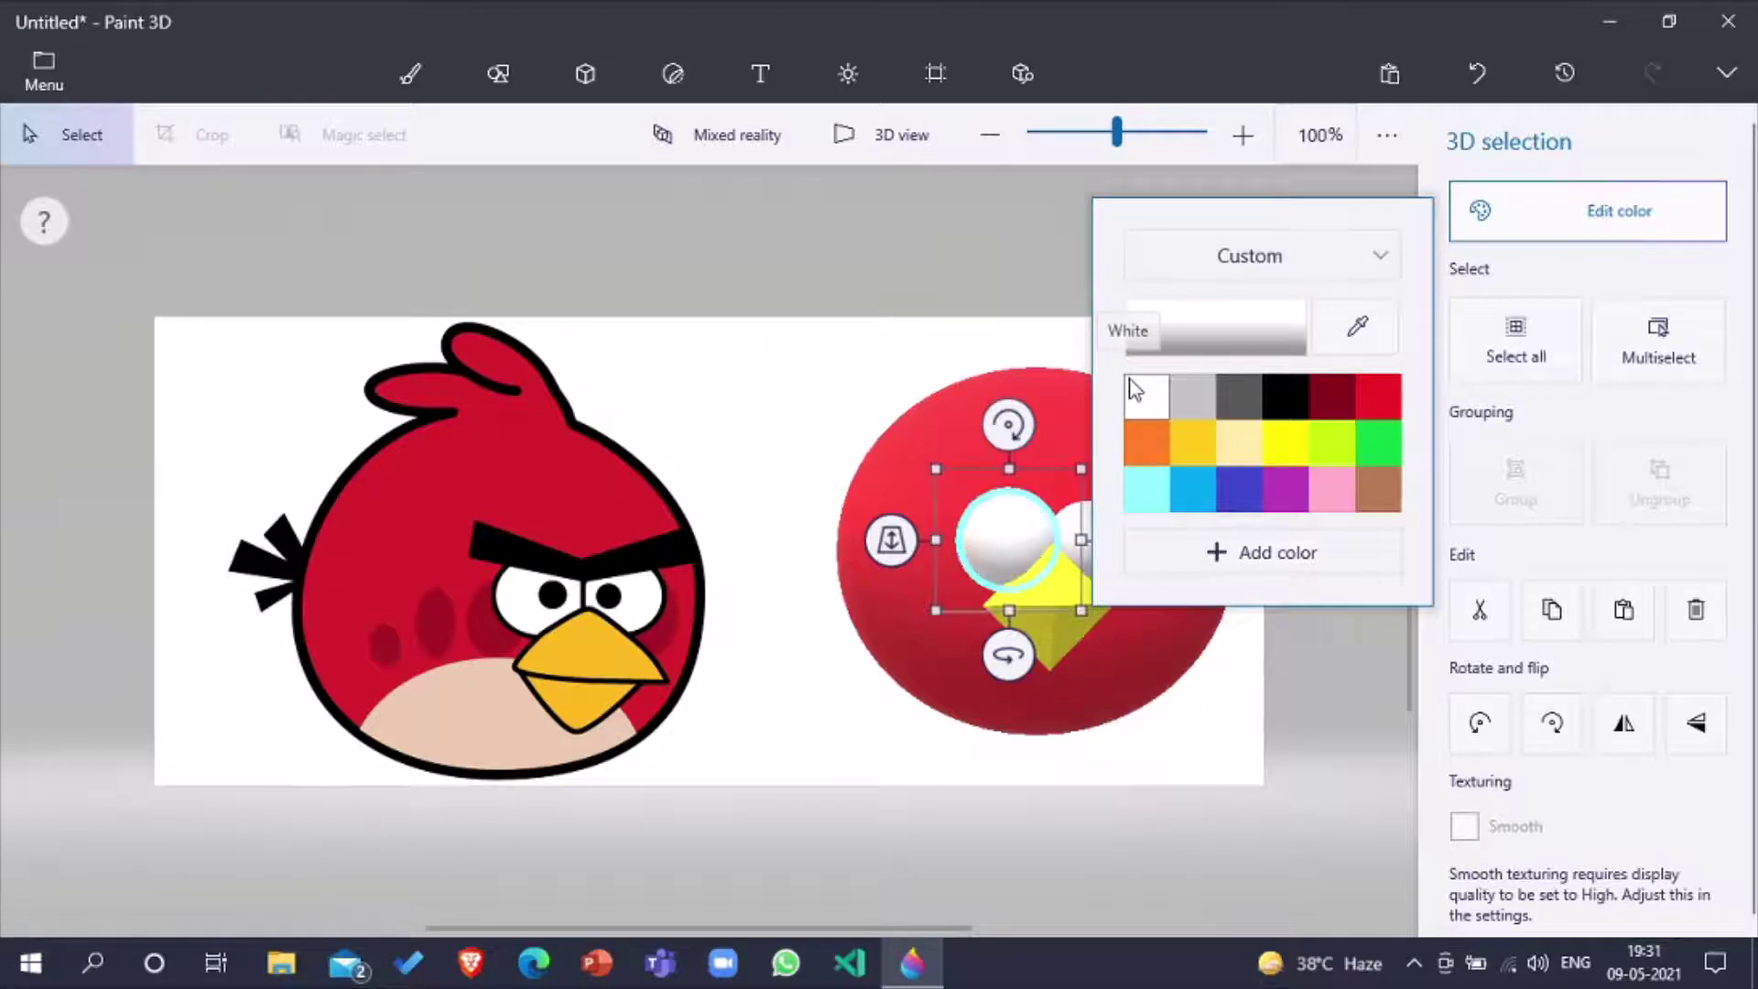
{"action": "left_click", "coordinate": [1324, 765]}
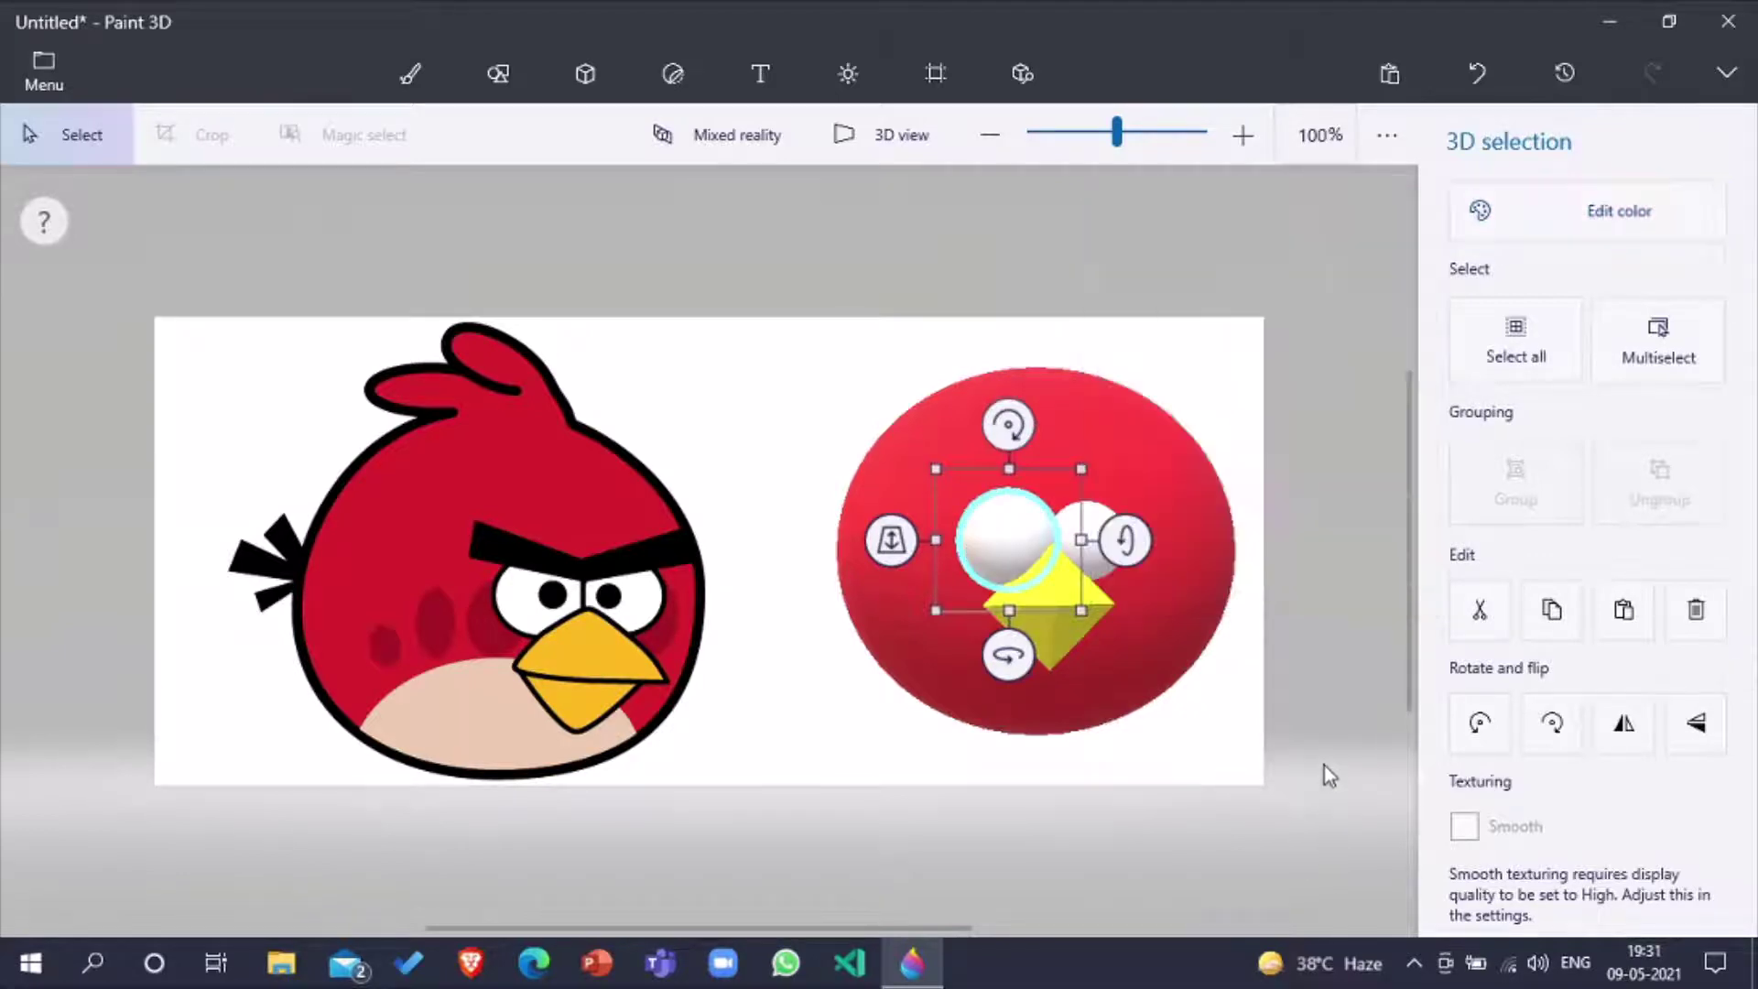
{"action": "left_click", "coordinate": [1324, 766]}
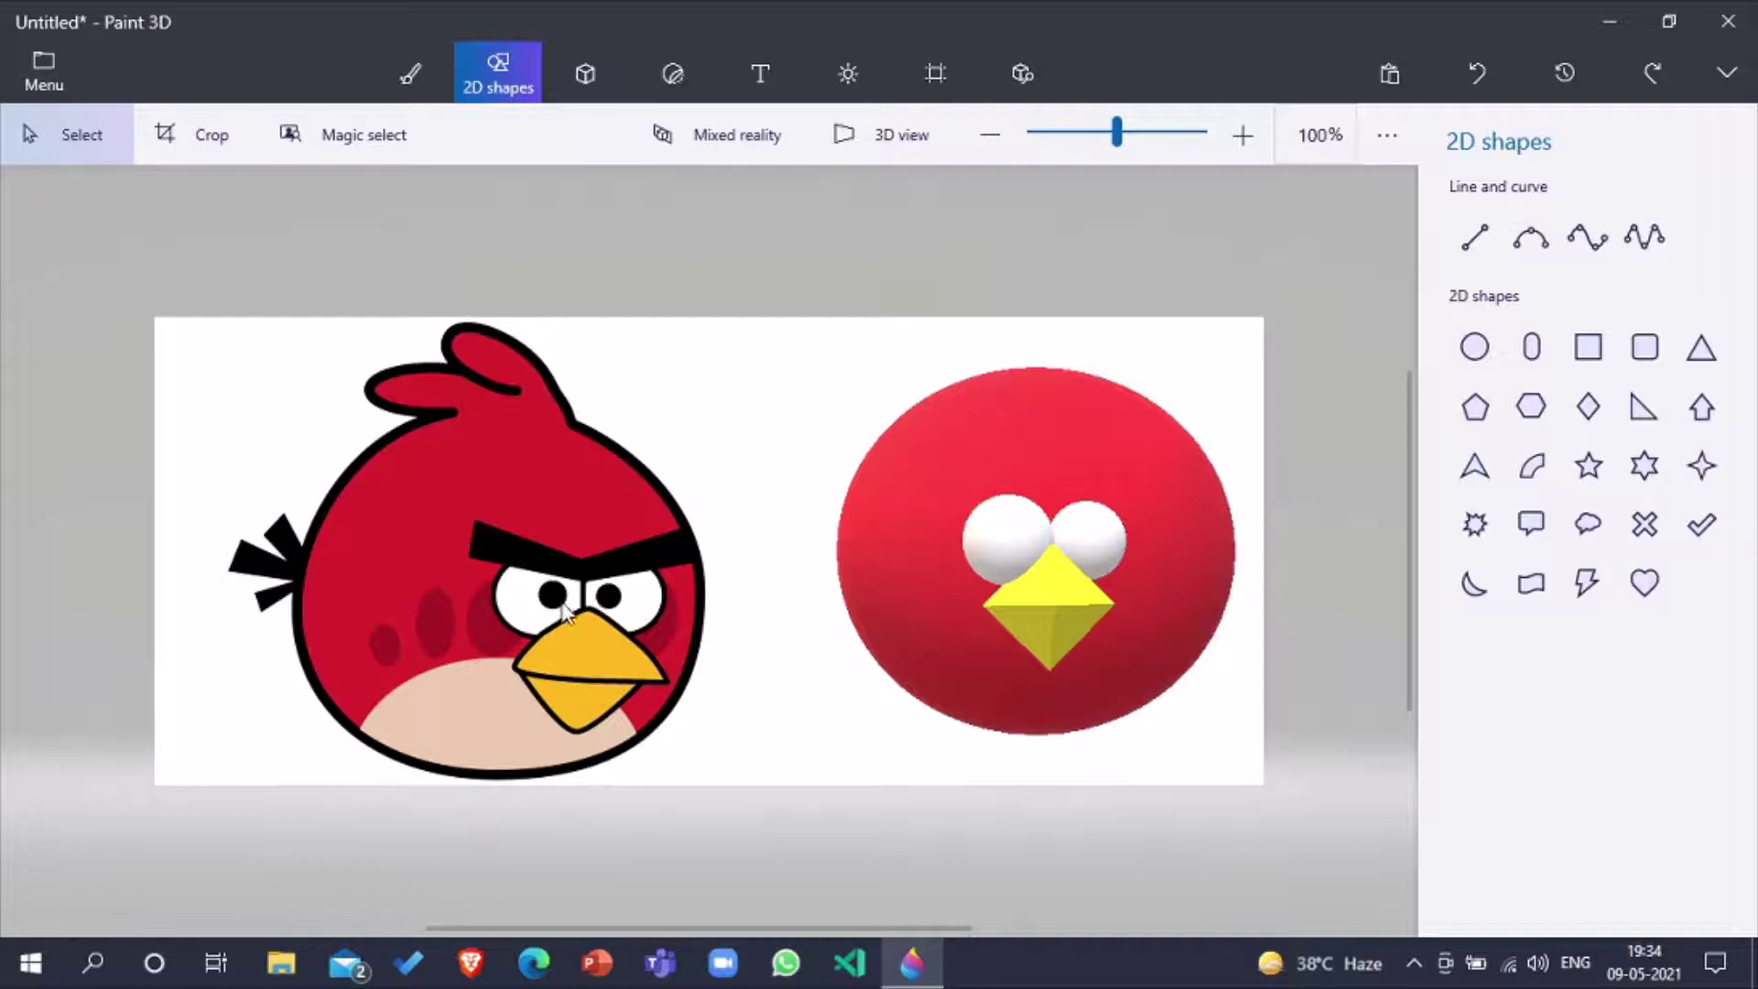
Step: Draw small black circle pupils on the right and left white eyes
{"action": "left_click", "coordinate": [1474, 351]}
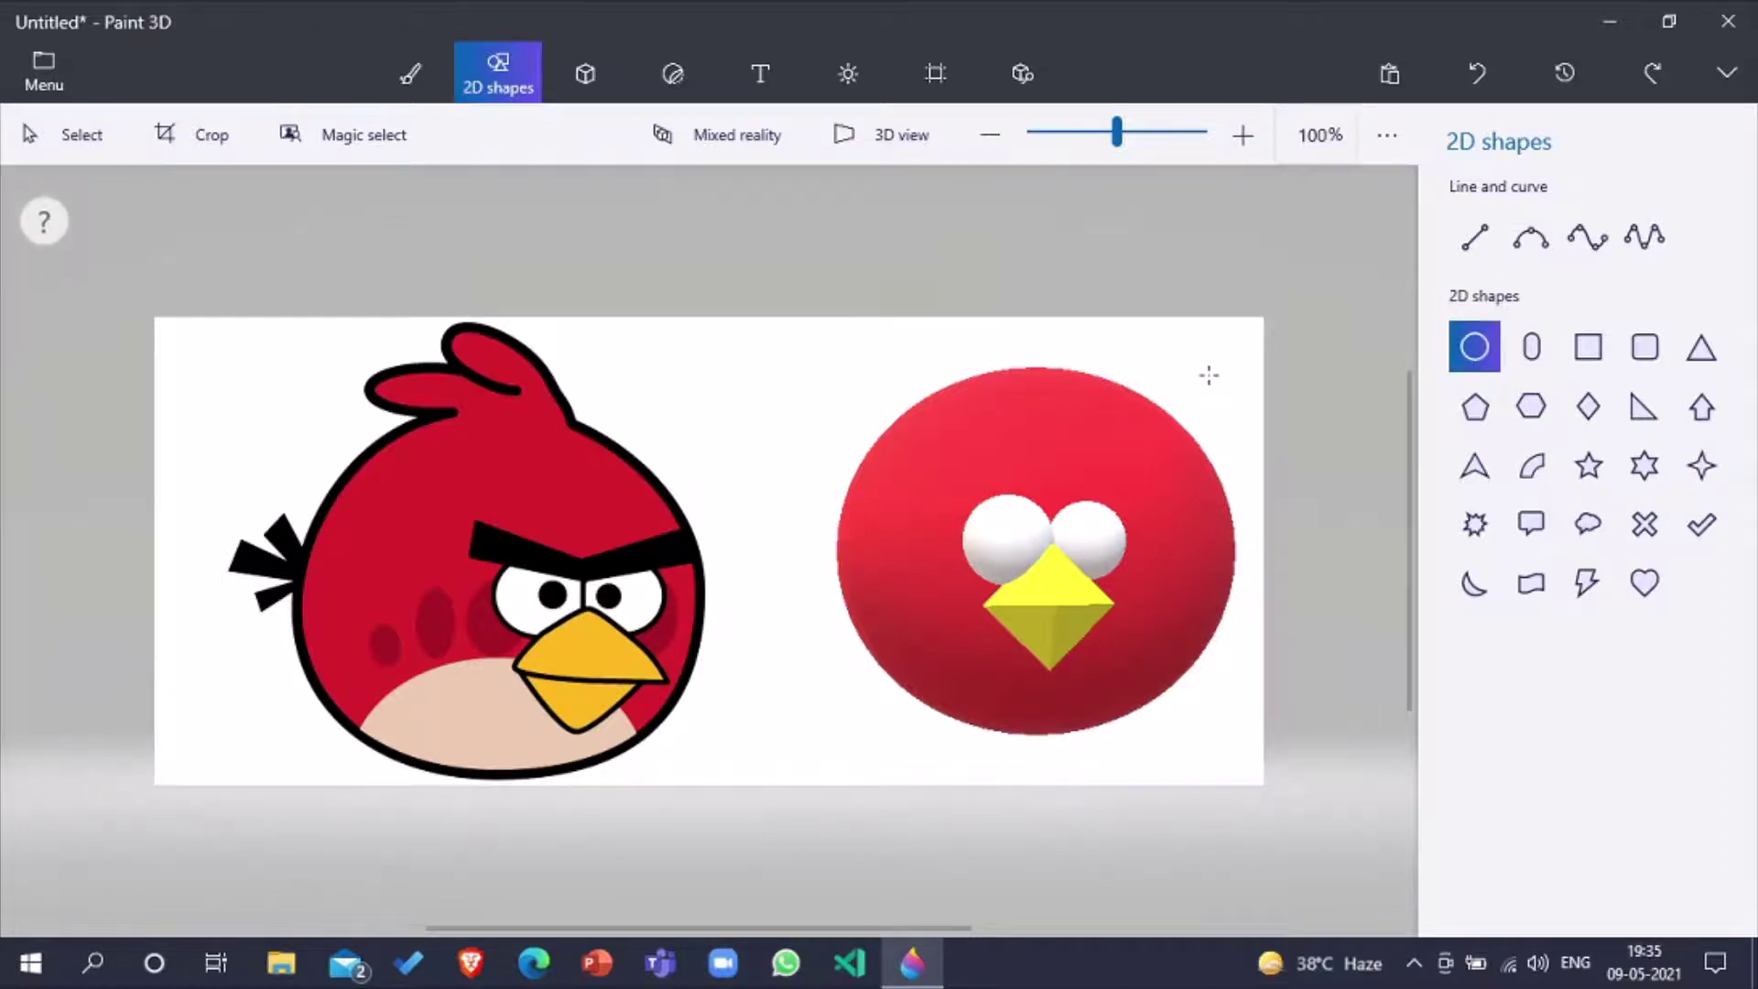
{"action": "left_click_drag", "start_coordinate": [1209, 374], "coordinate": [1076, 544]}
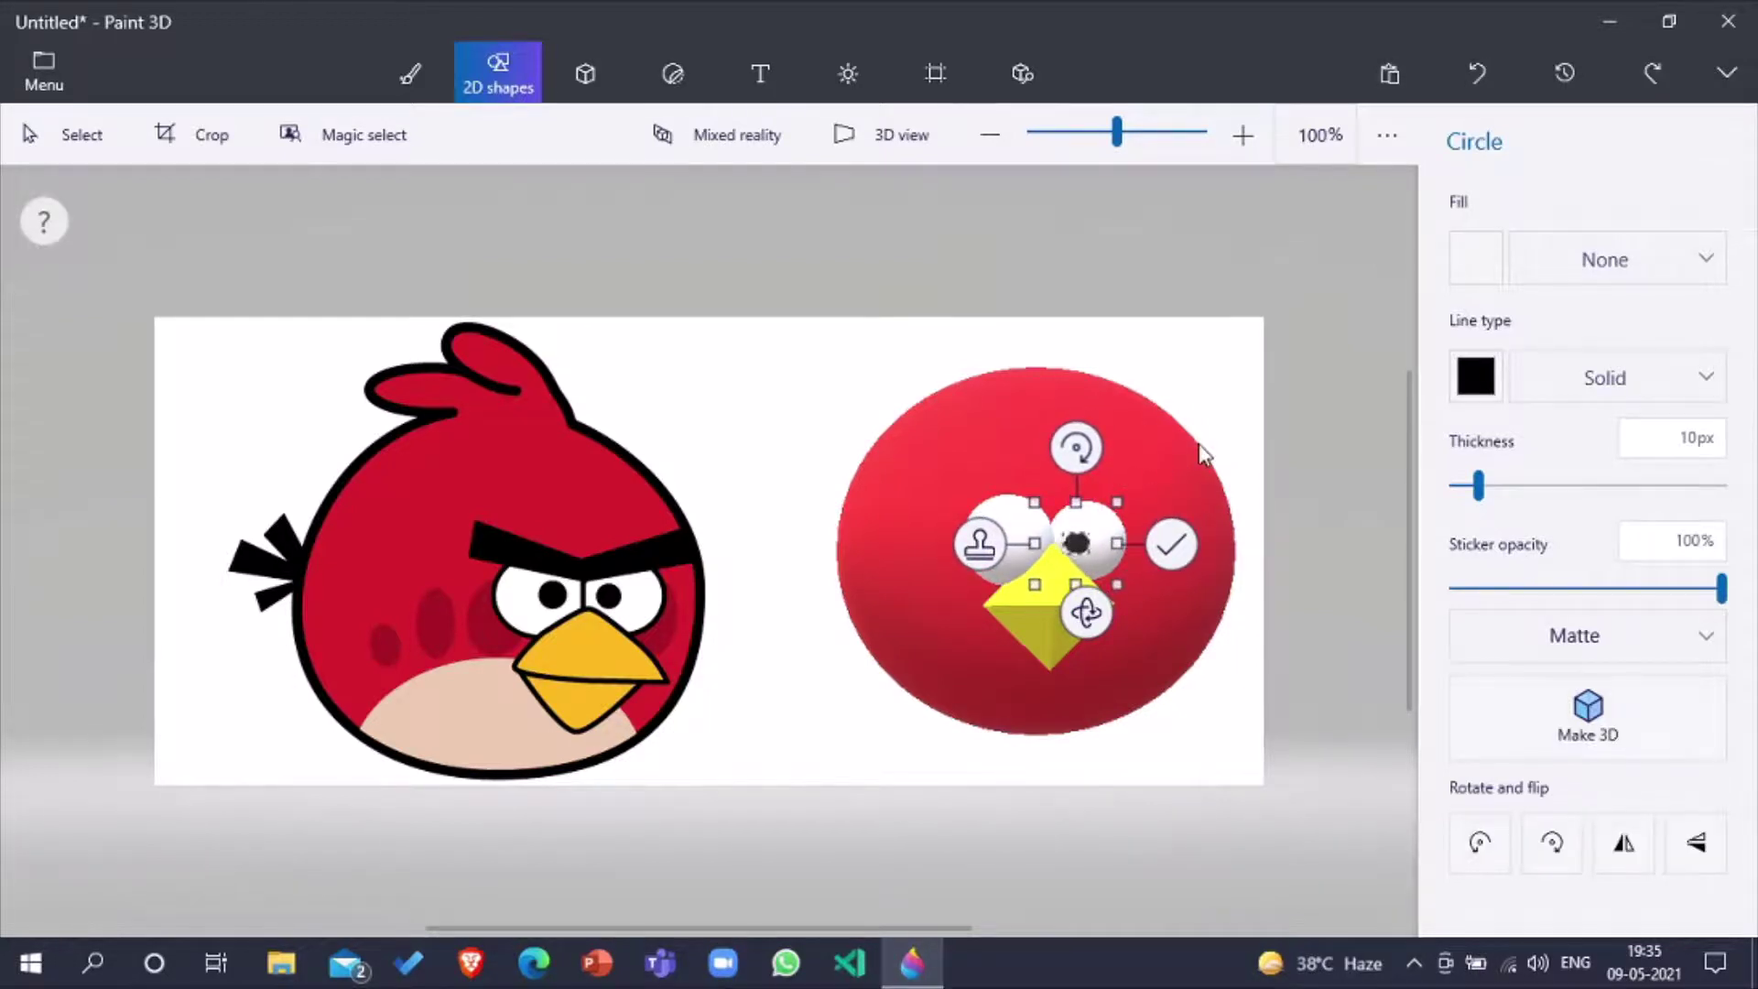
{"action": "left_click", "coordinate": [1216, 395]}
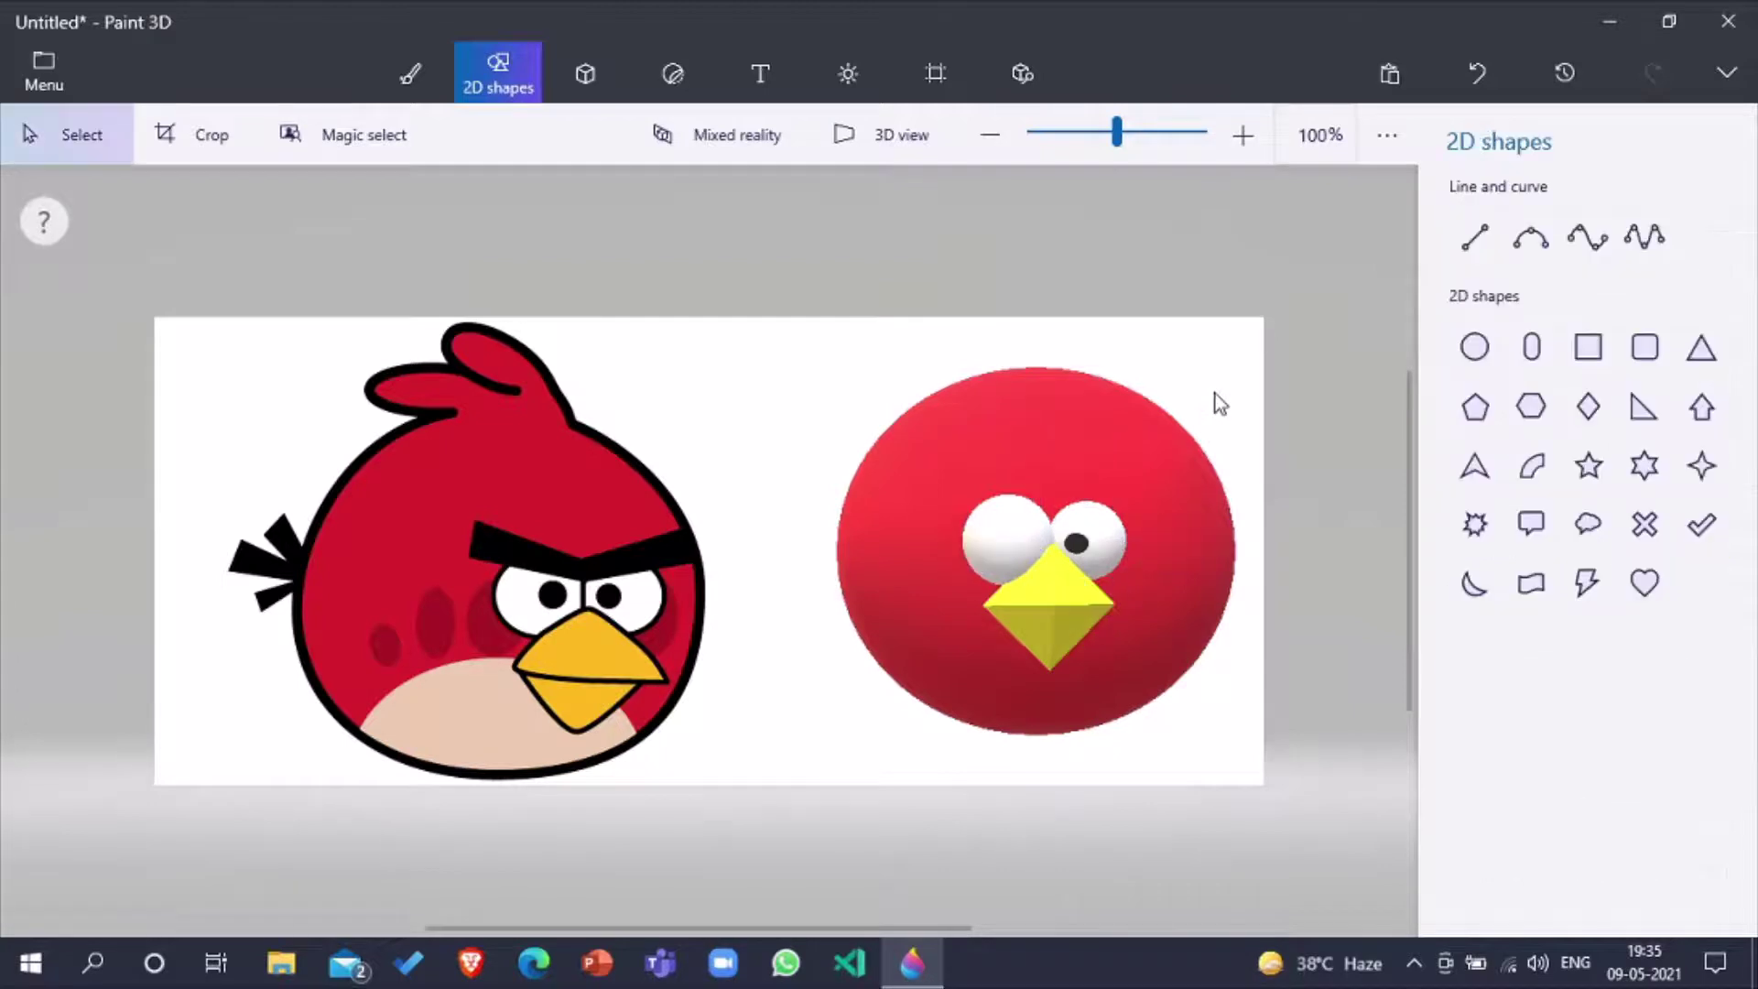
{"action": "left_click", "coordinate": [1476, 348]}
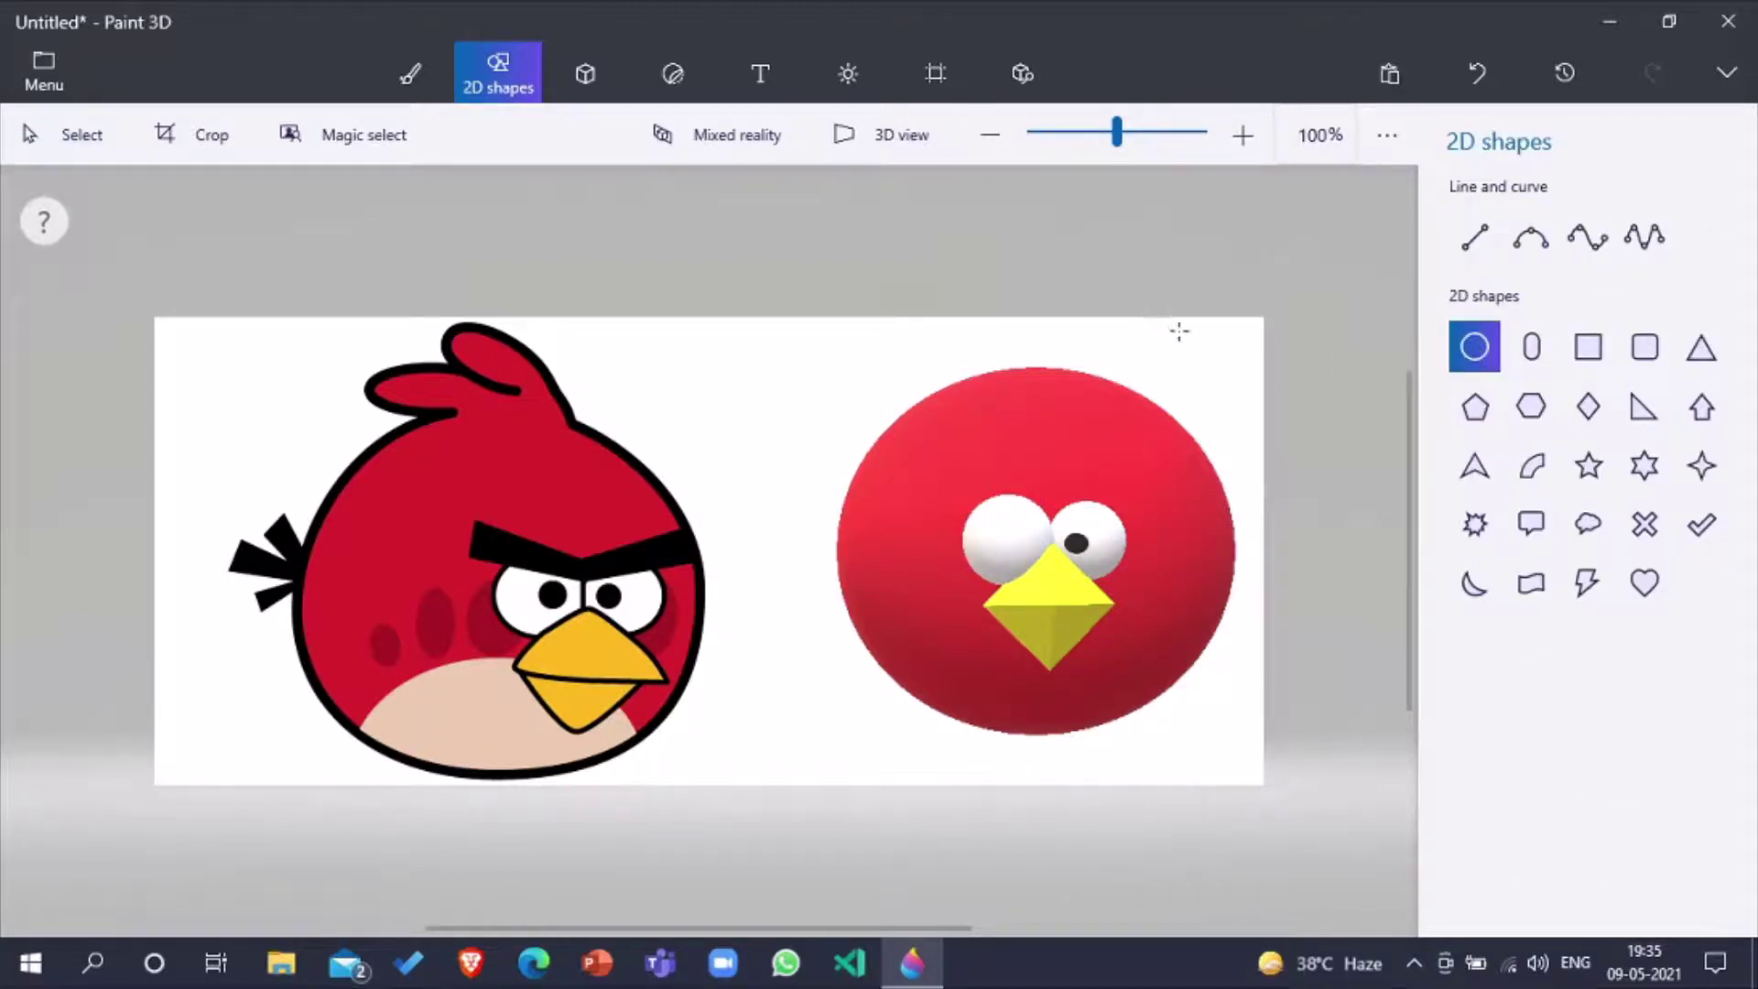
{"action": "left_click_drag", "start_coordinate": [1179, 332], "coordinate": [1030, 541]}
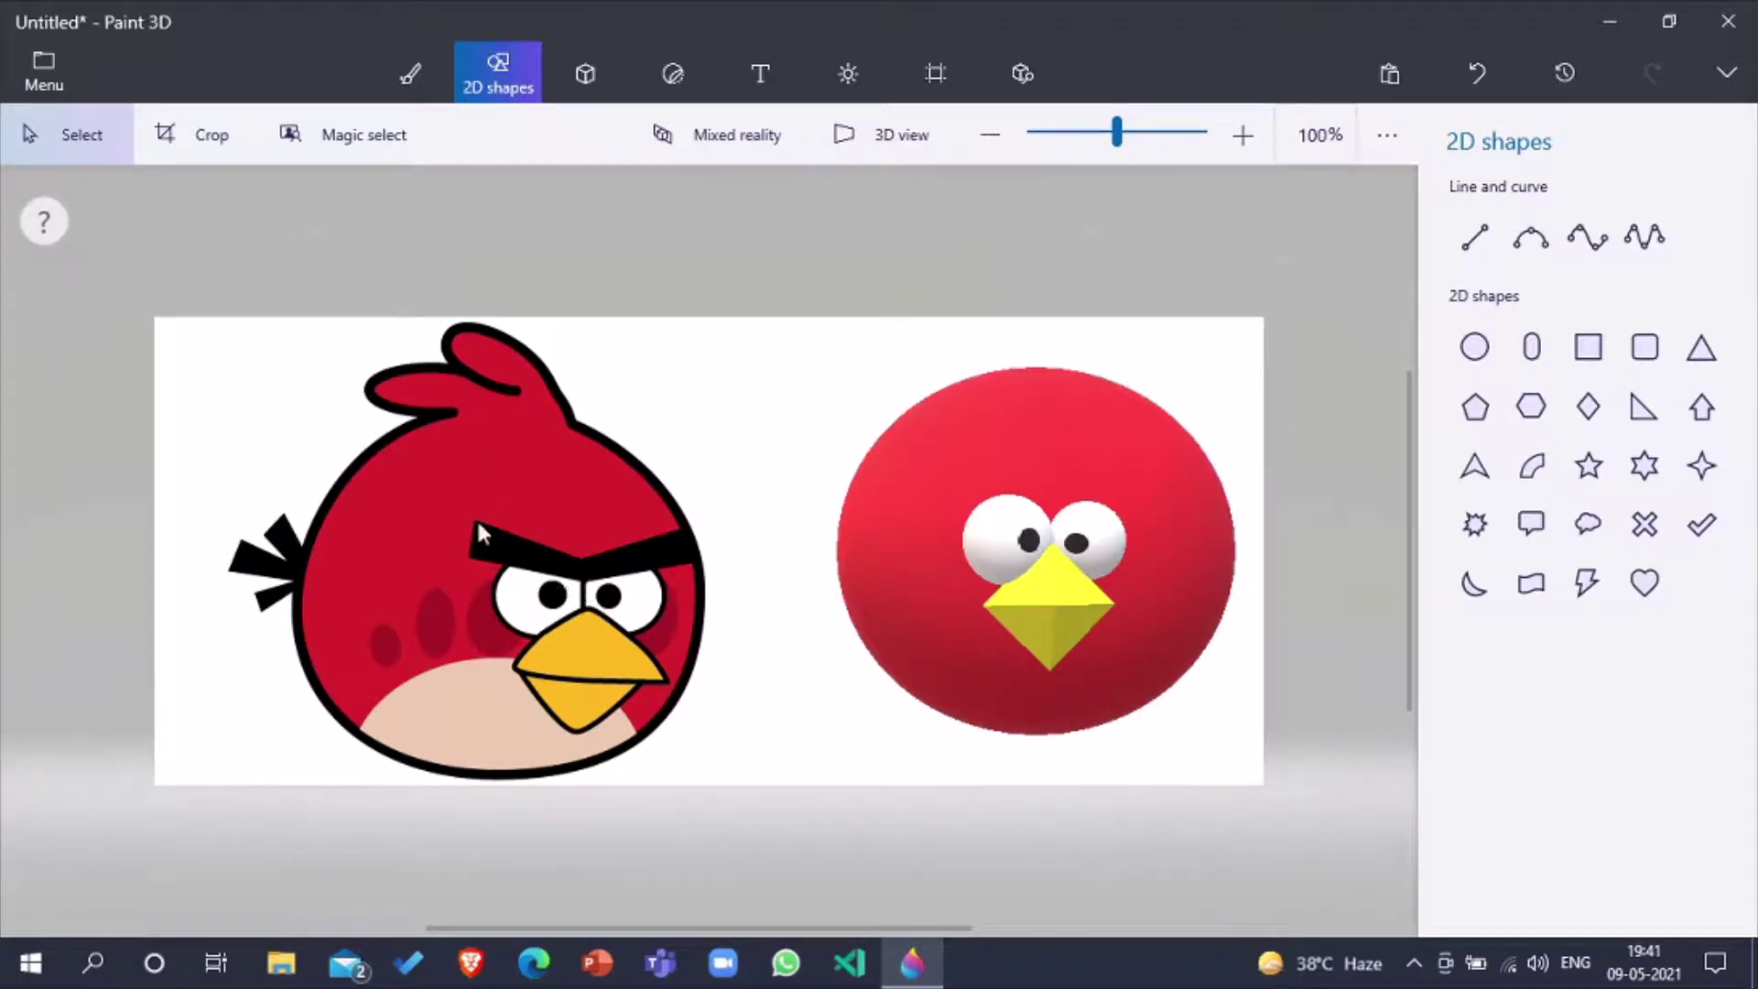
Step: Trace a first sharp-edge 3D eyebrow outline from the reference bird, then delete it
{"action": "left_click", "coordinate": [589, 82]}
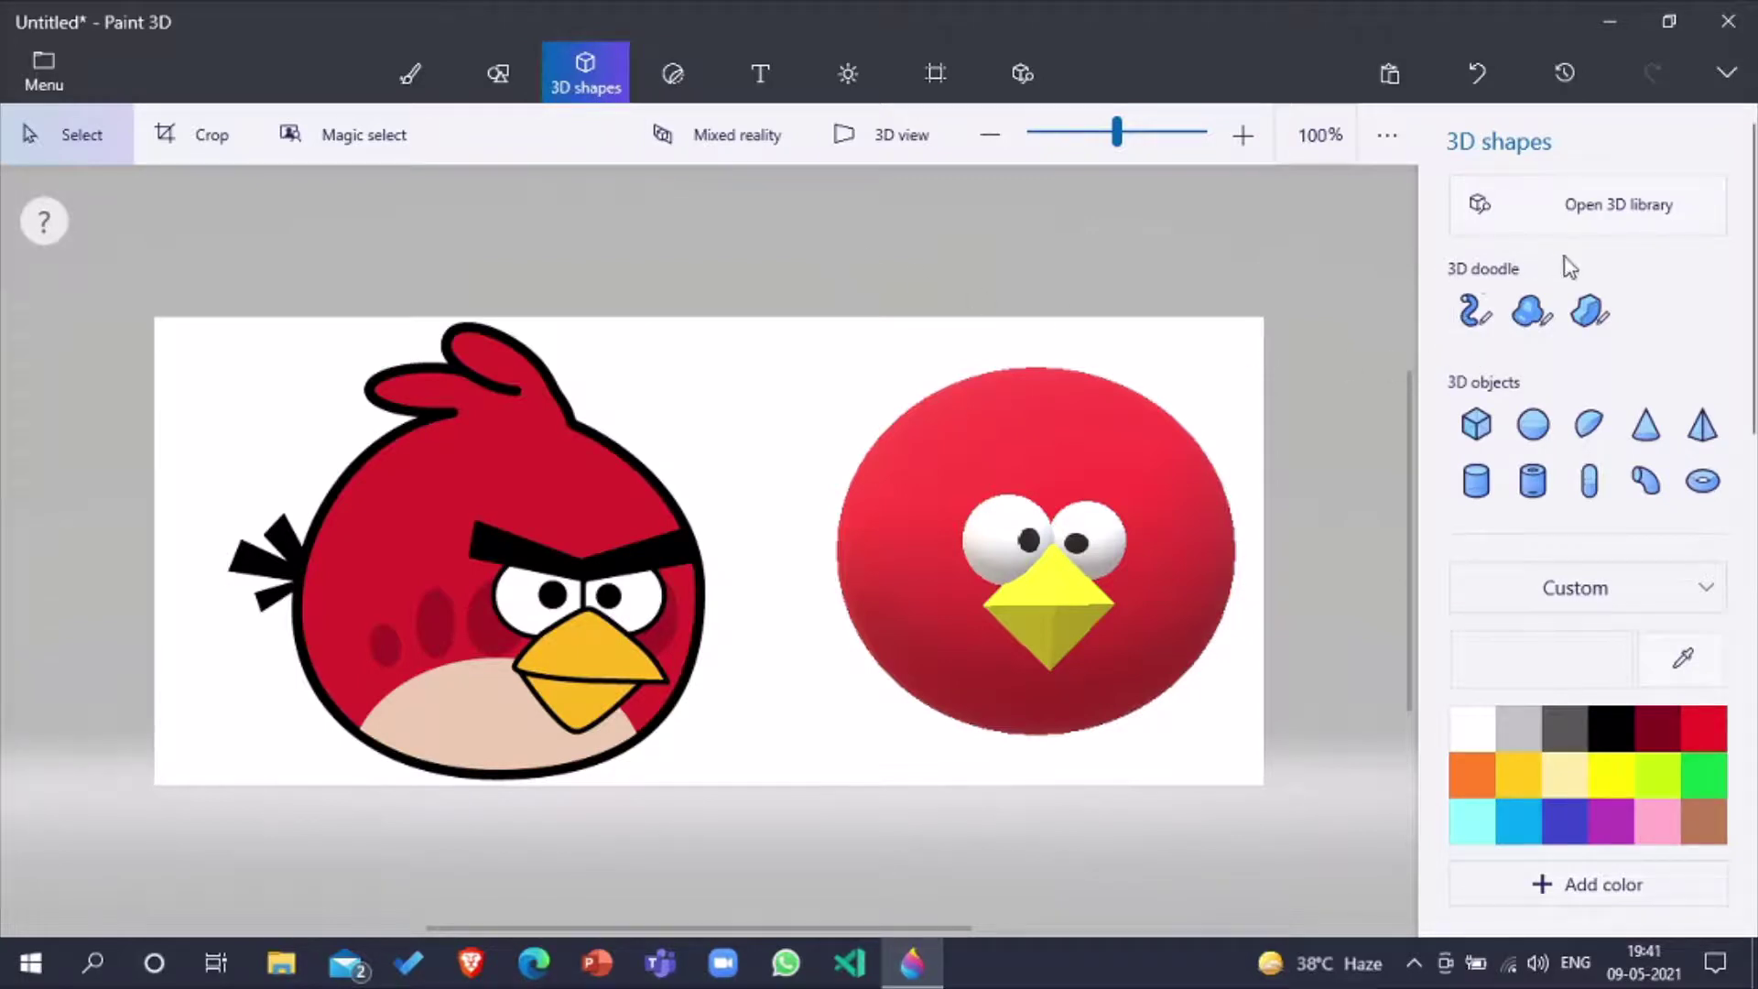
{"action": "left_click", "coordinate": [1598, 314]}
{"action": "left_click", "coordinate": [1598, 314]}
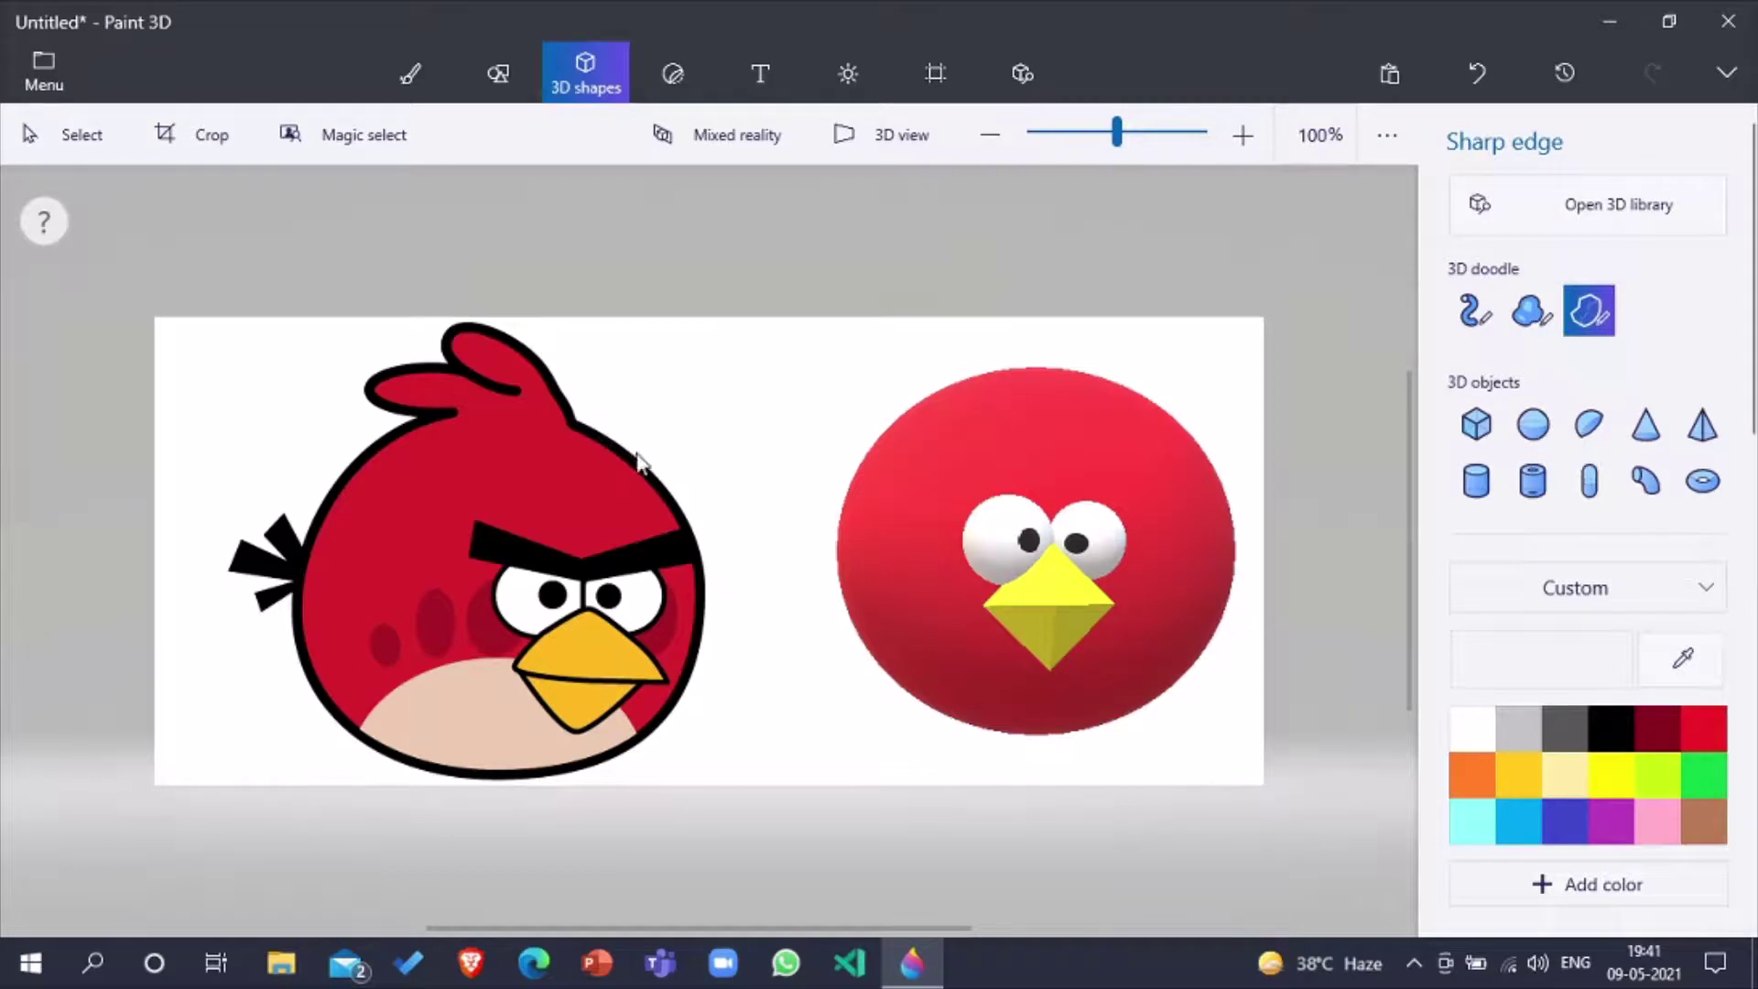
{"action": "left_click", "coordinate": [583, 582]}
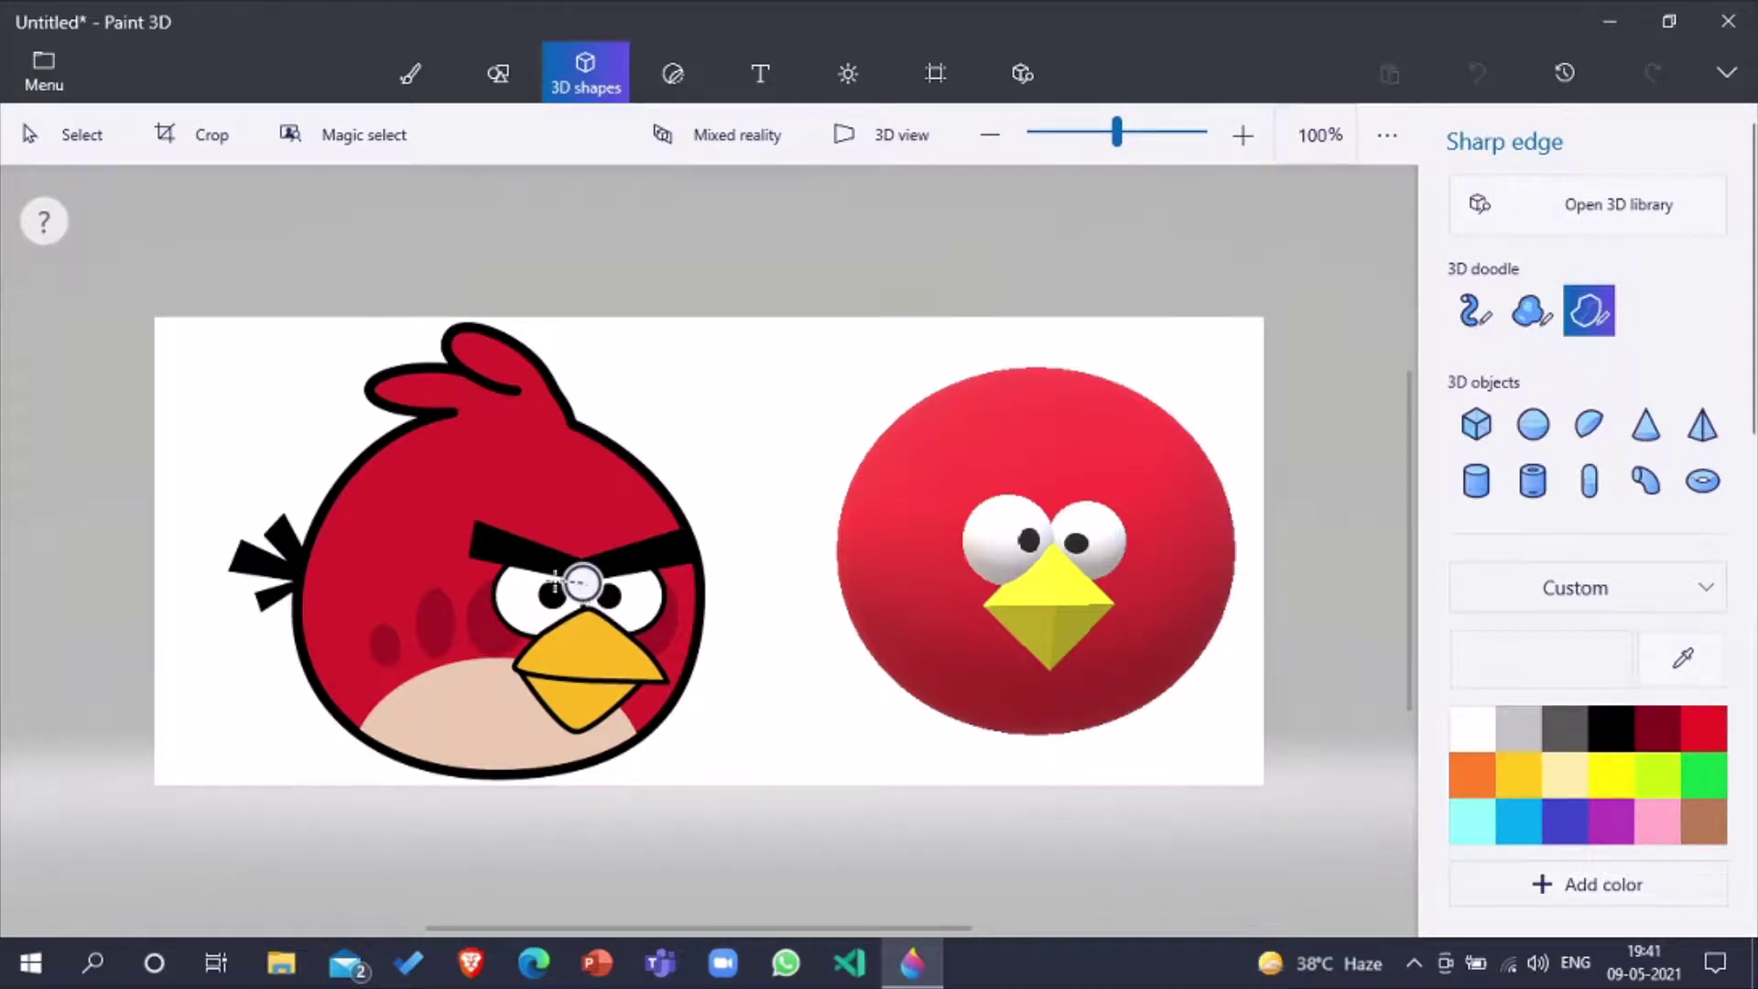
{"action": "left_click", "coordinate": [468, 556]}
{"action": "left_click", "coordinate": [471, 513]}
{"action": "left_click", "coordinate": [582, 582]}
{"action": "key", "text": "Delete"}
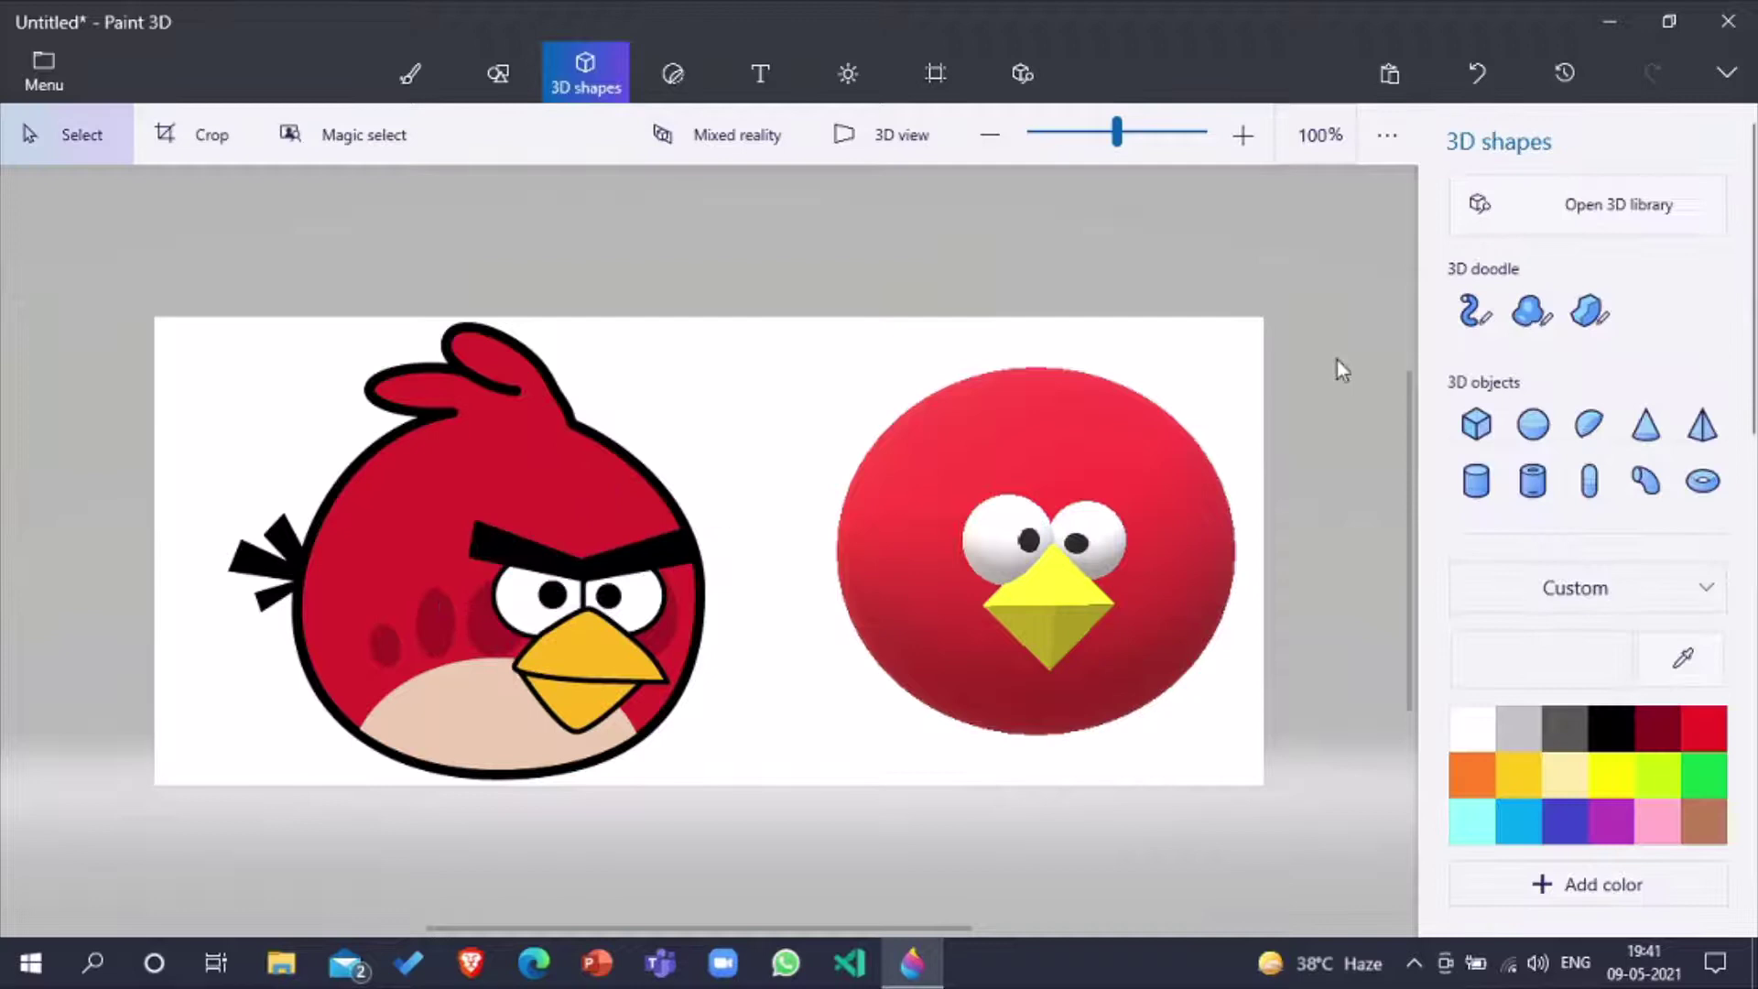
Step: Retrace the reference eyebrow as a sharp-edge 3D shape and move it toward the 3D bird
{"action": "left_click", "coordinate": [1588, 310]}
{"action": "left_click", "coordinate": [583, 586]}
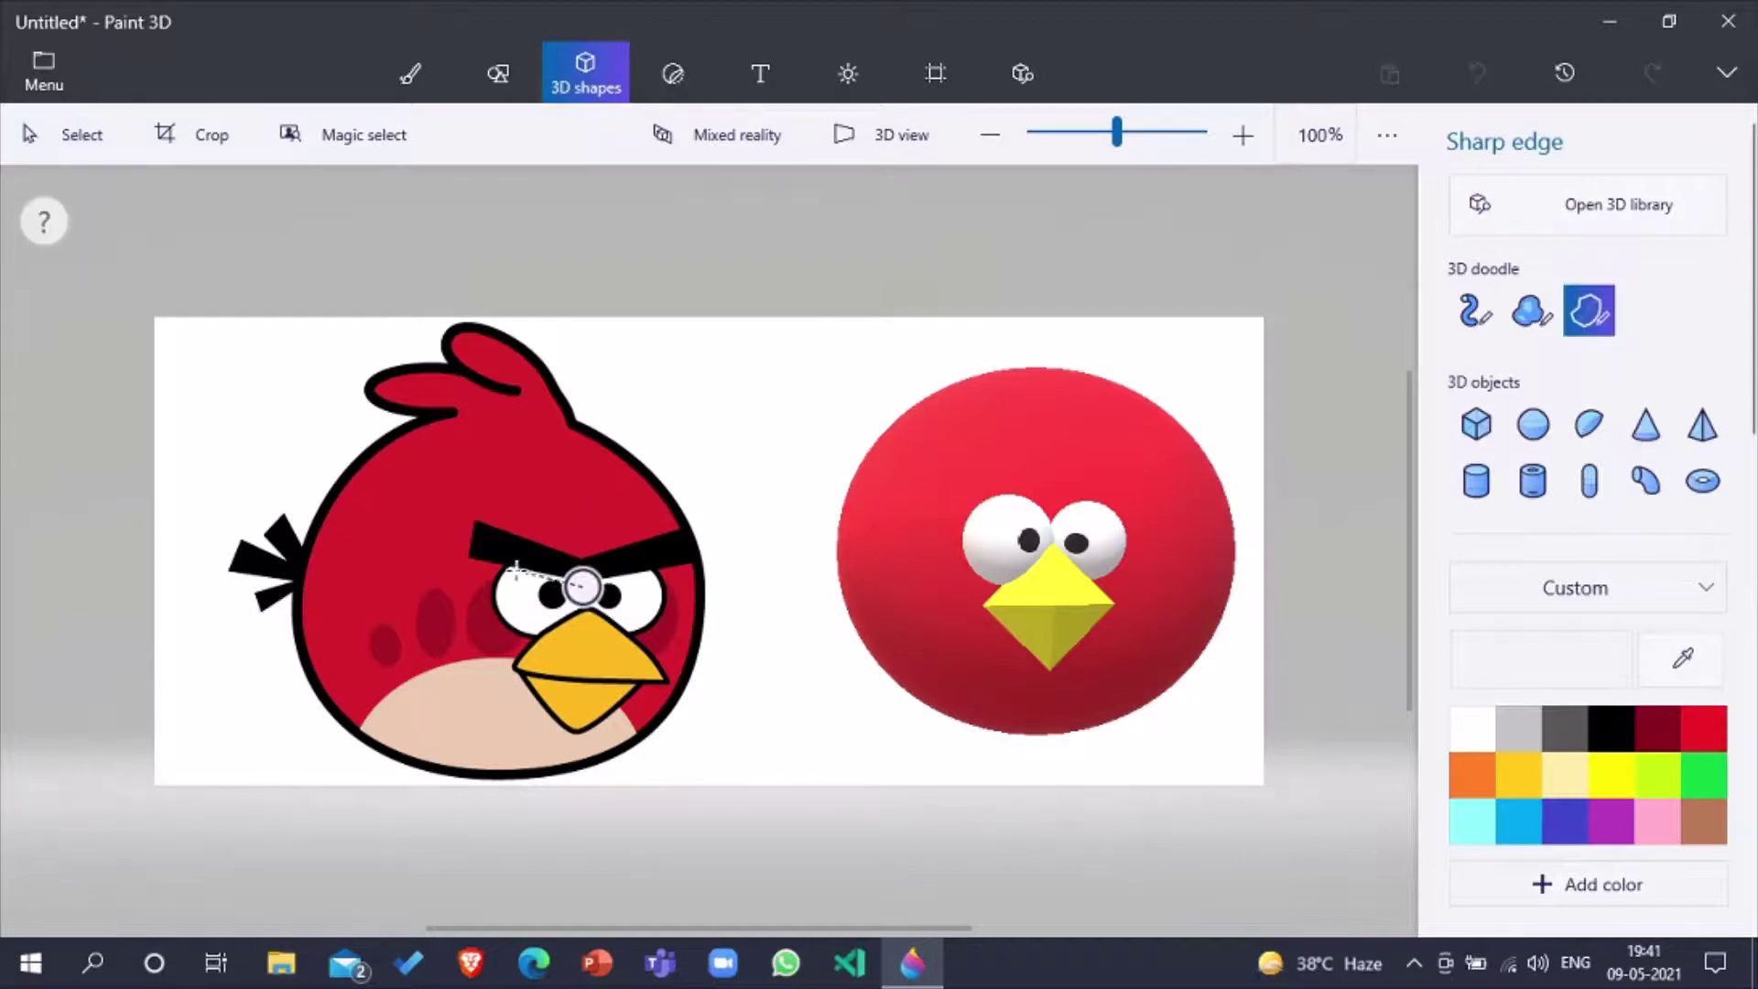
{"action": "left_click", "coordinate": [475, 554]}
{"action": "left_click", "coordinate": [471, 520]}
{"action": "left_click", "coordinate": [682, 536]}
{"action": "left_click", "coordinate": [694, 557]}
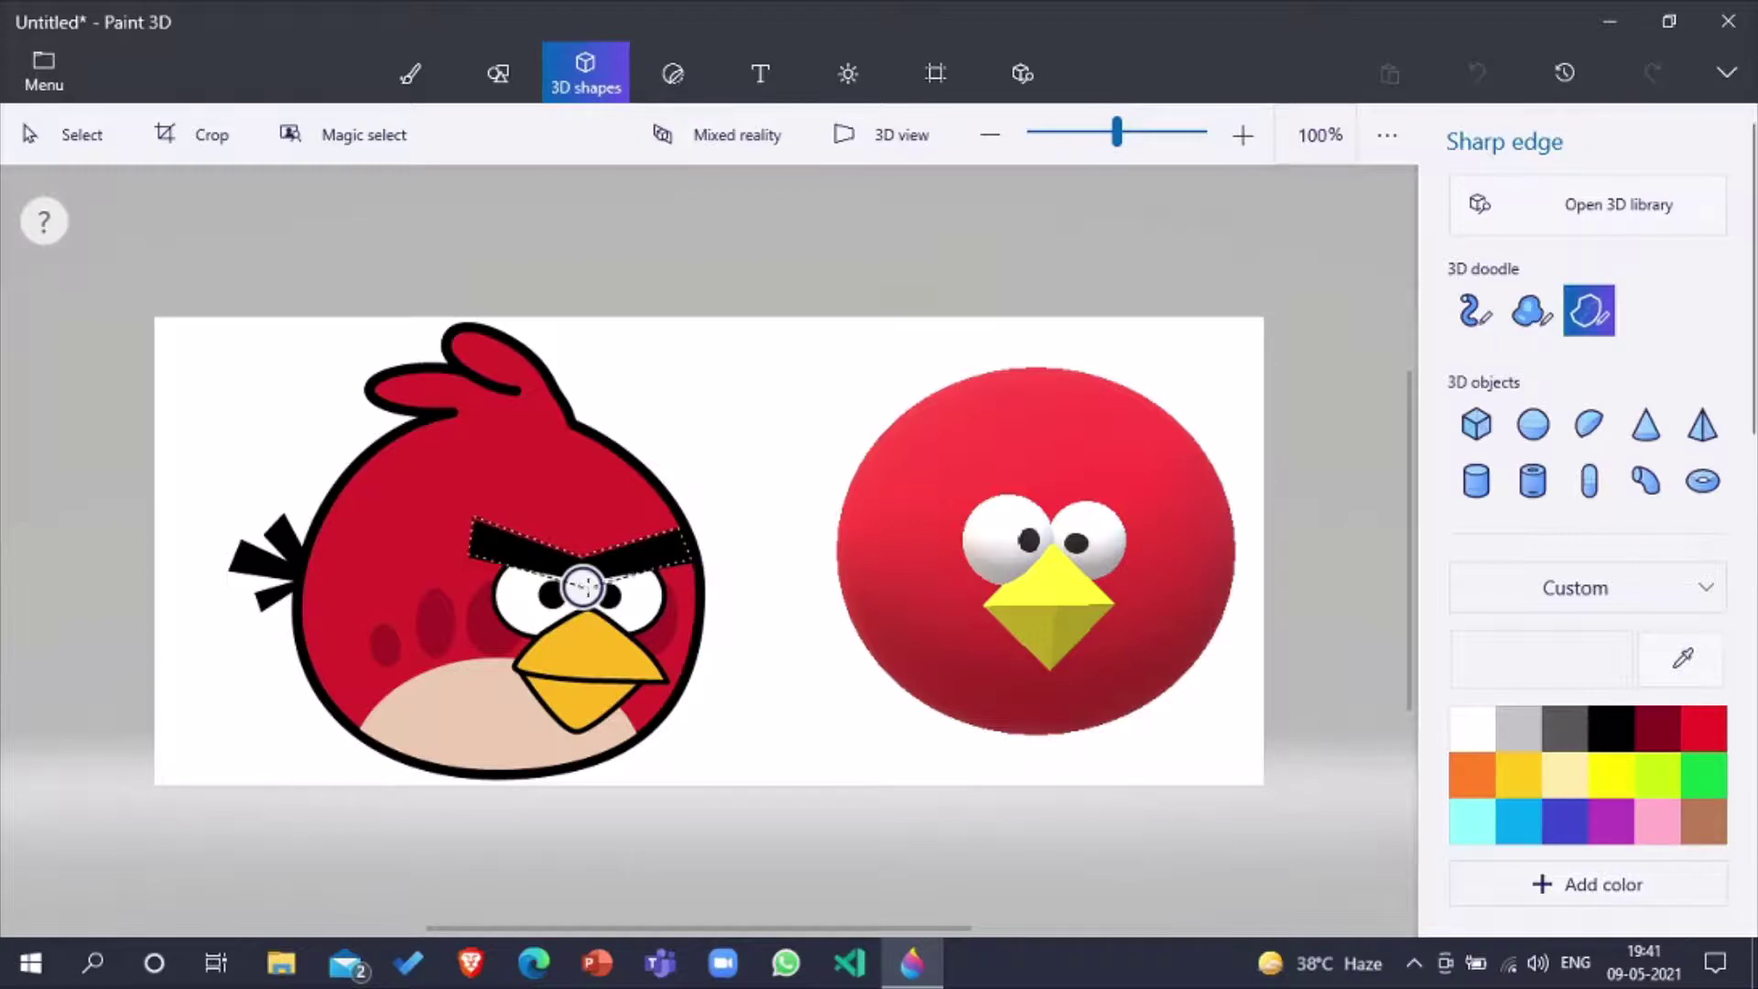
{"action": "left_click", "coordinate": [583, 586]}
{"action": "left_click_drag", "start_coordinate": [586, 575], "coordinate": [793, 392]}
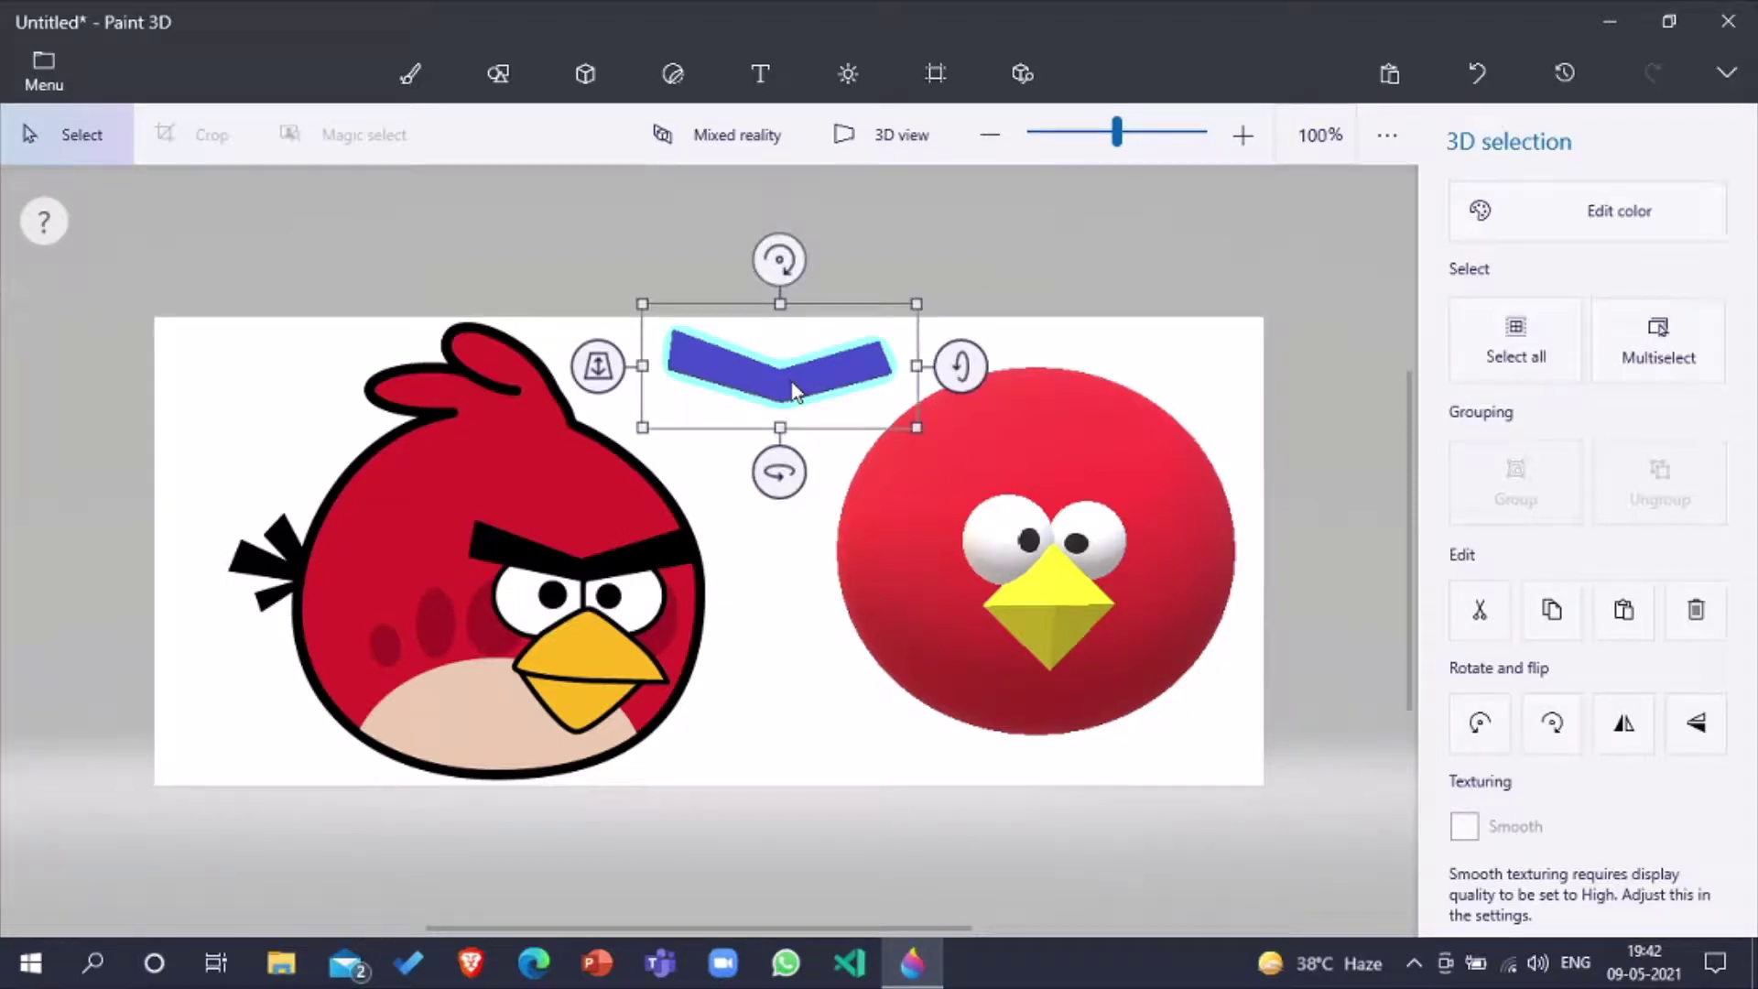
Step: Make the traced eyebrow black
{"action": "left_click", "coordinate": [1534, 223]}
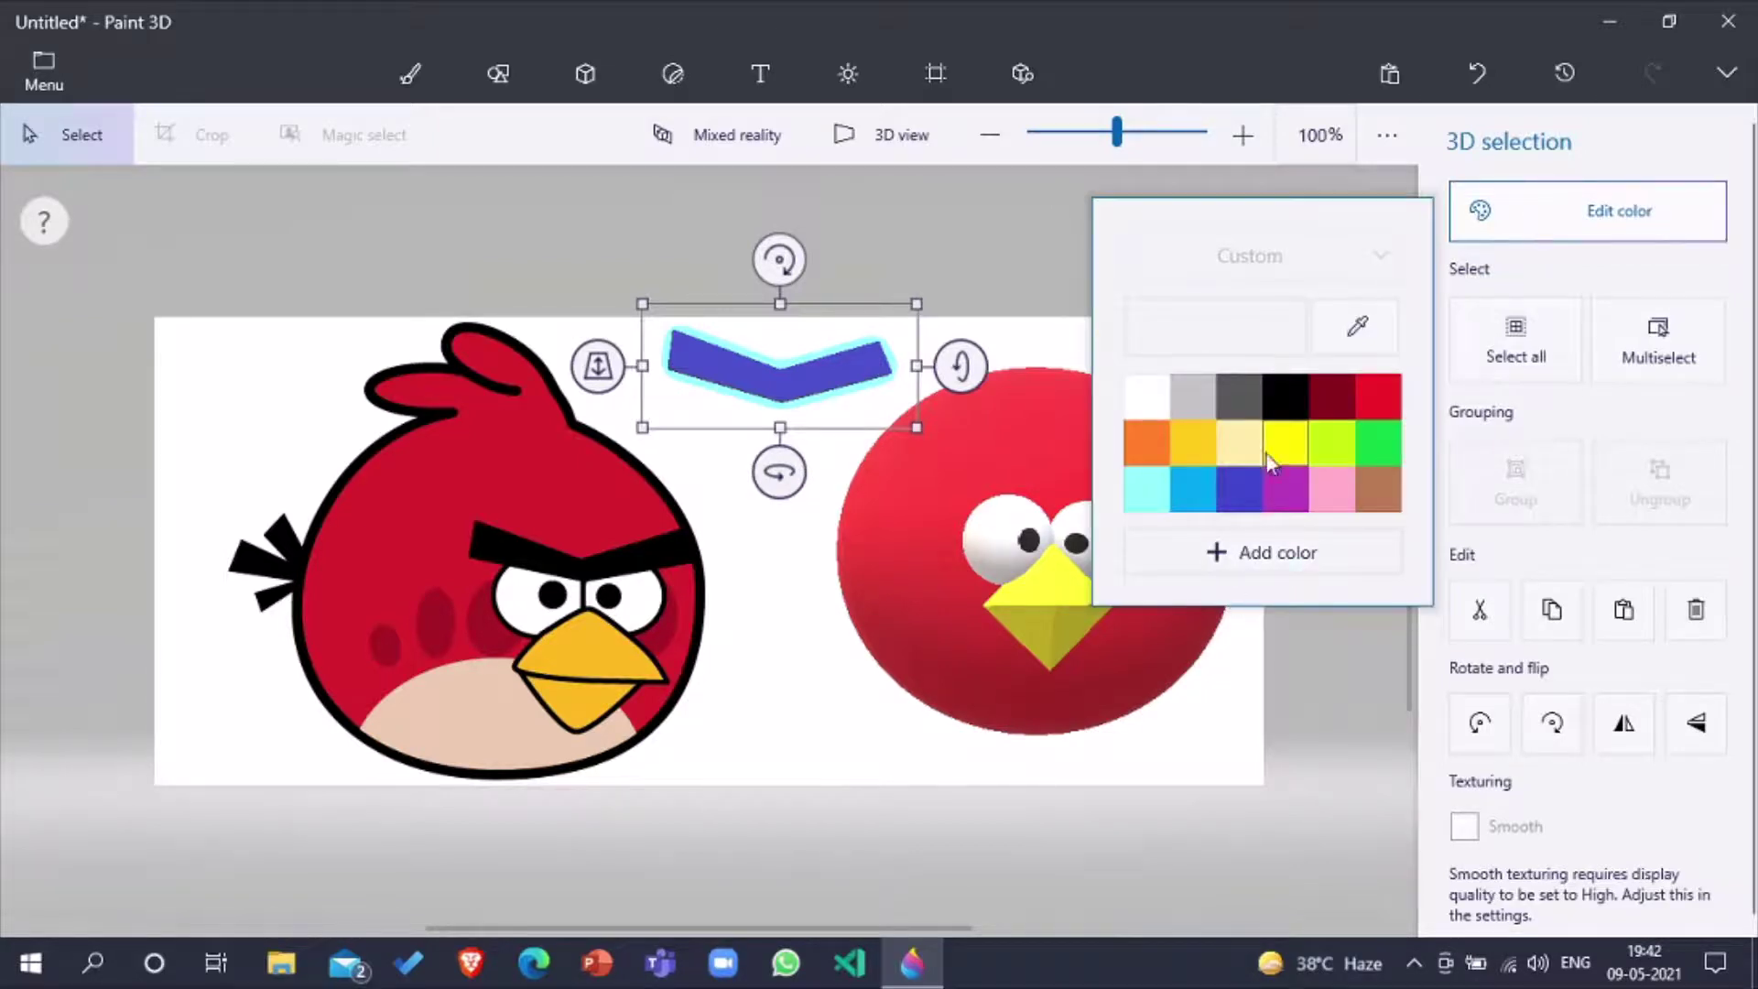
{"action": "left_click", "coordinate": [1284, 393]}
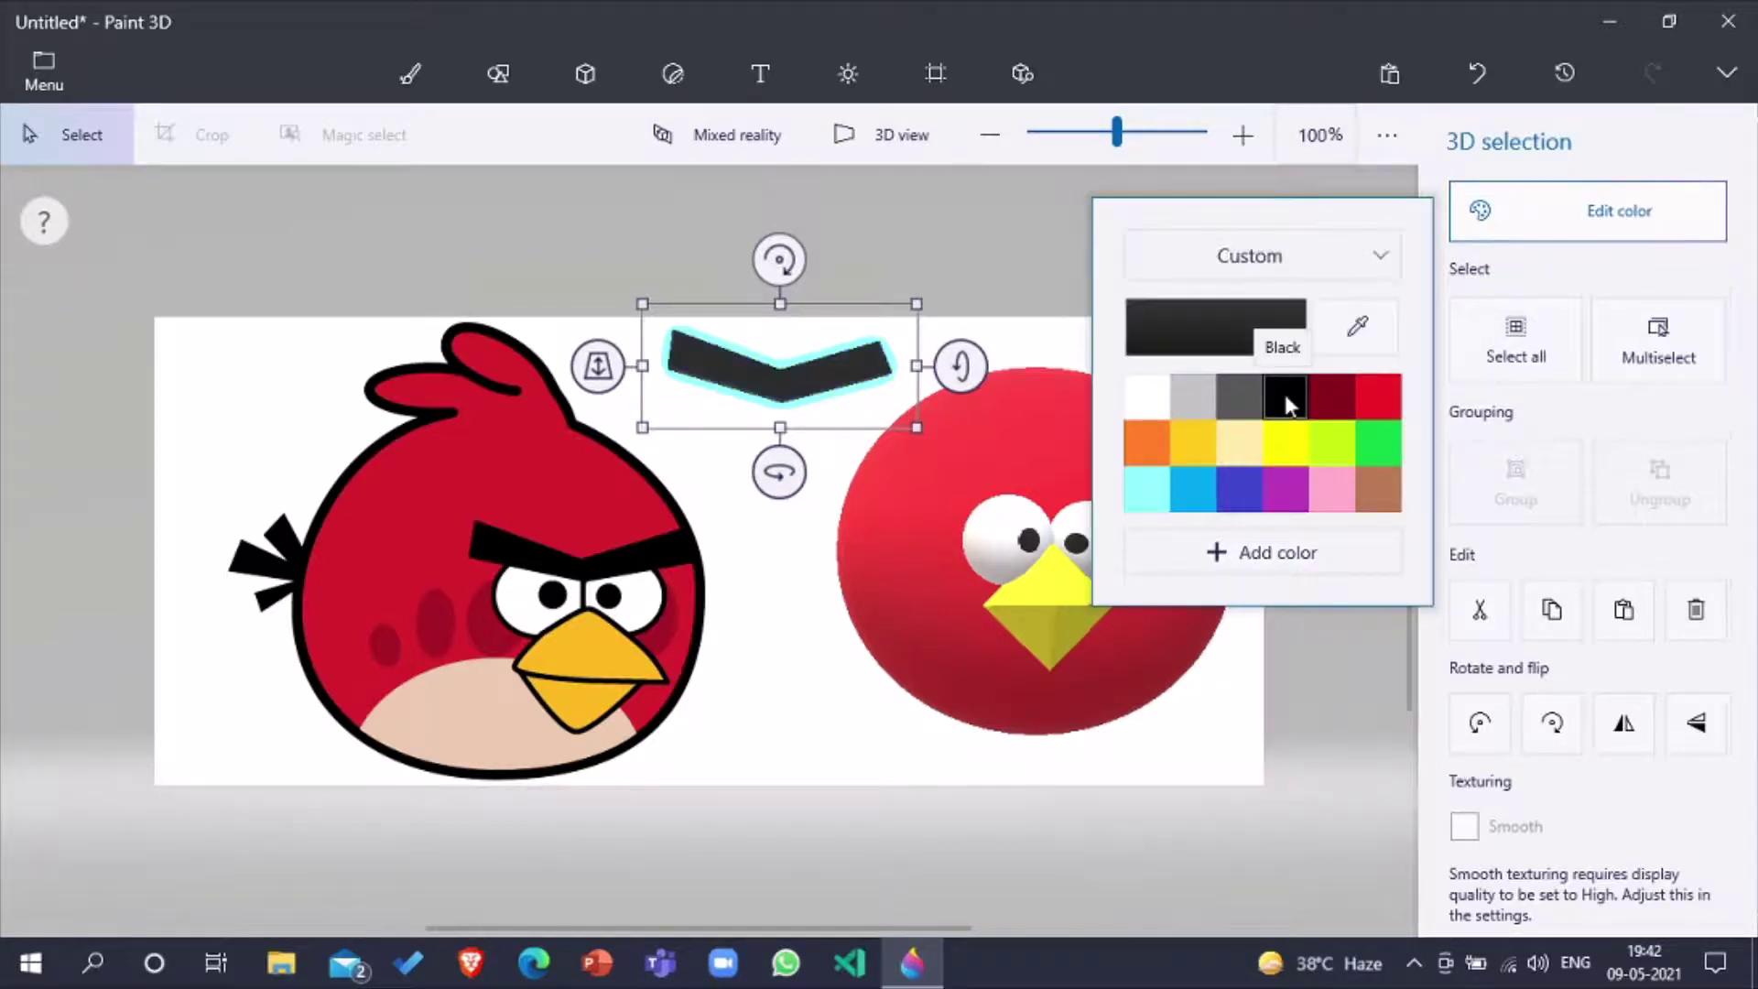
{"action": "key", "text": "Delete"}
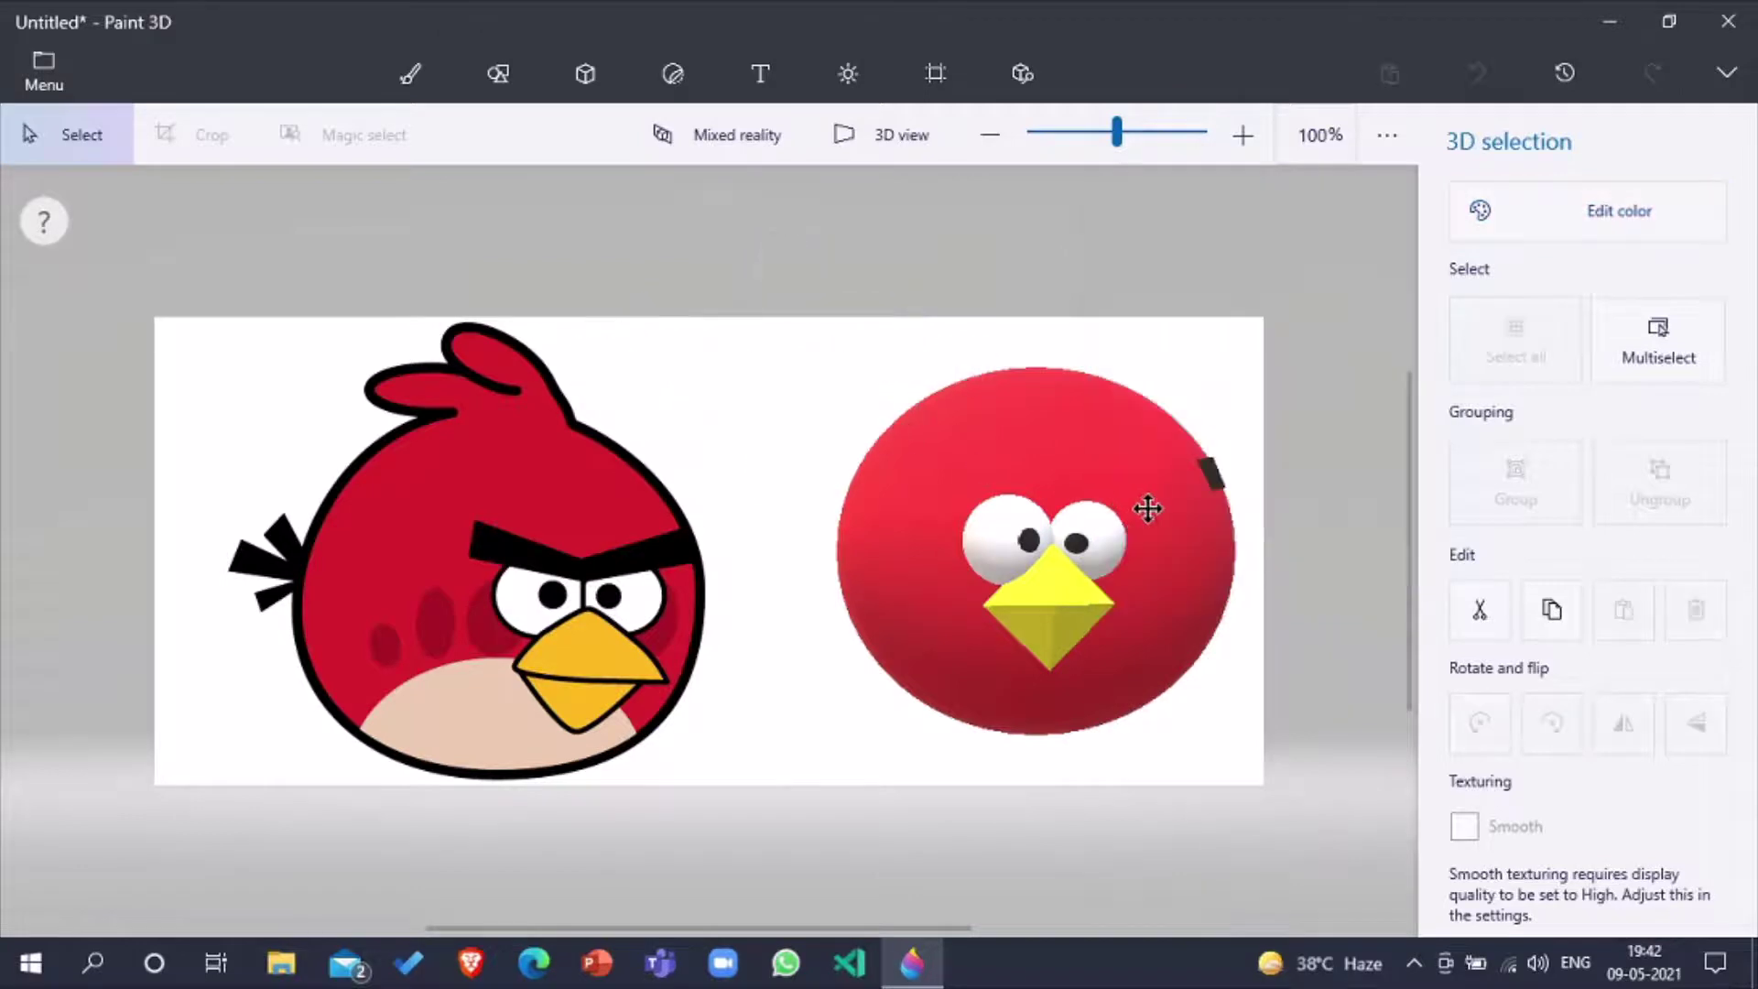
Step: Bring the eyebrow in front of the head and lower it just above the eyes
{"action": "left_click", "coordinate": [1071, 487]}
{"action": "key", "text": "Delete"}
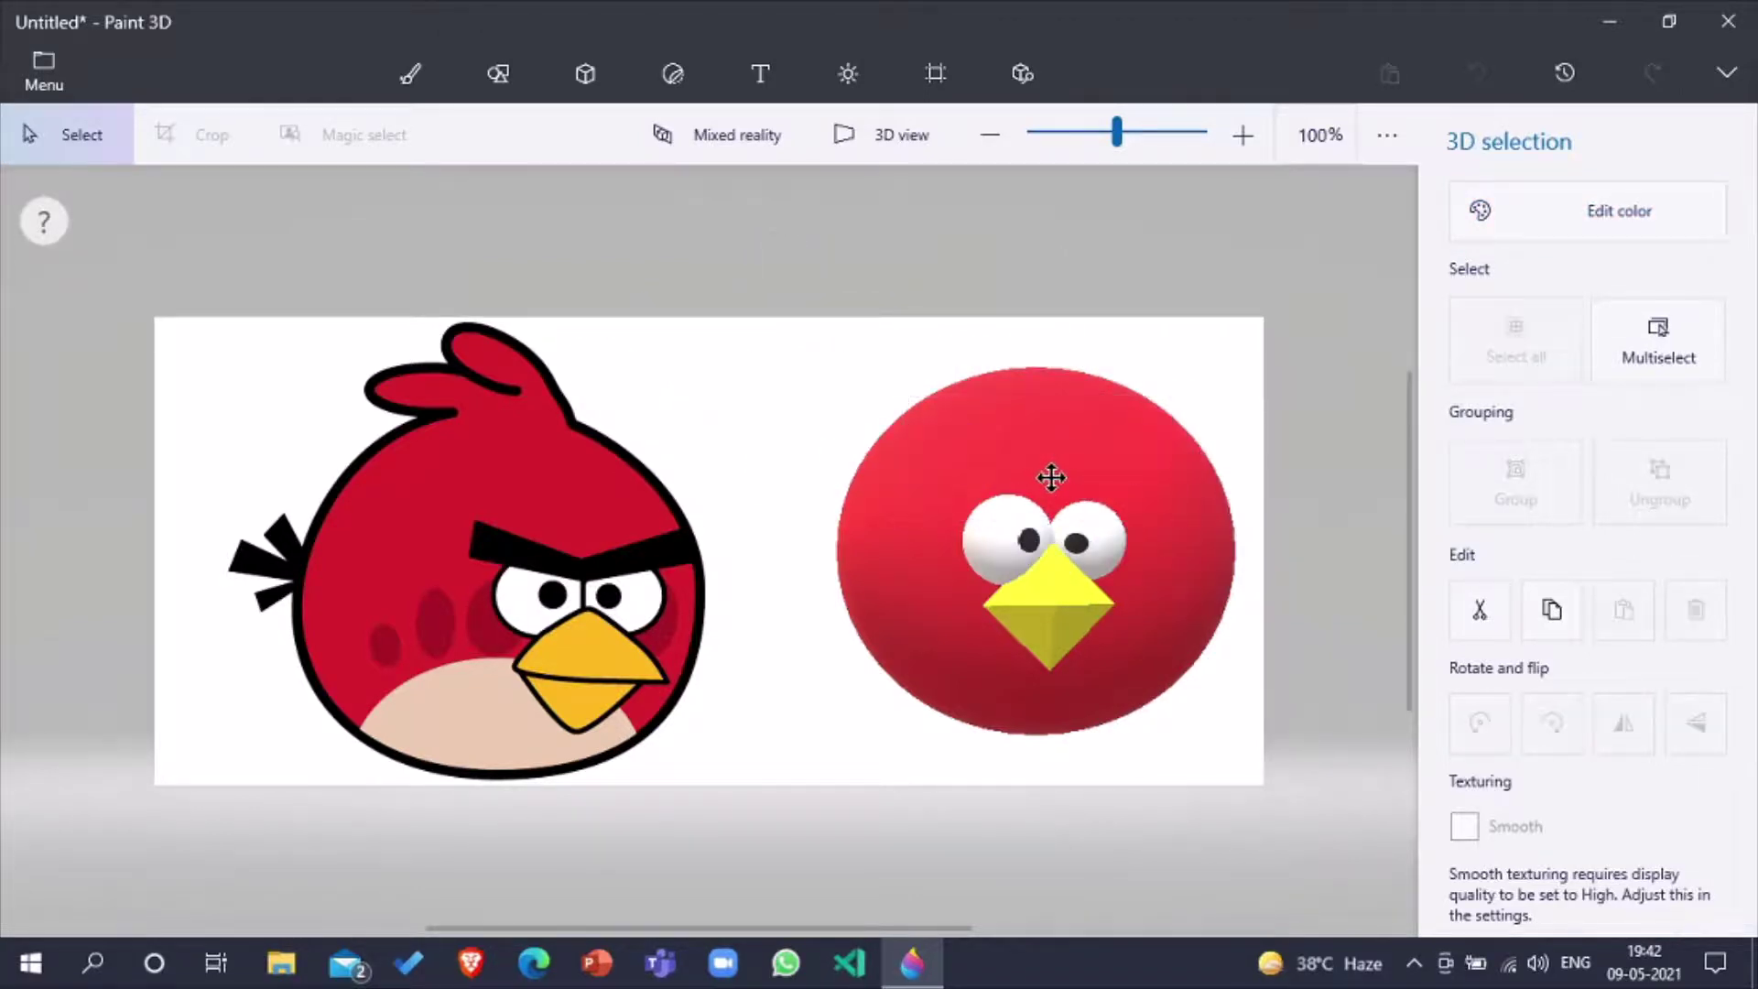
{"action": "key", "text": "ctrl+z"}
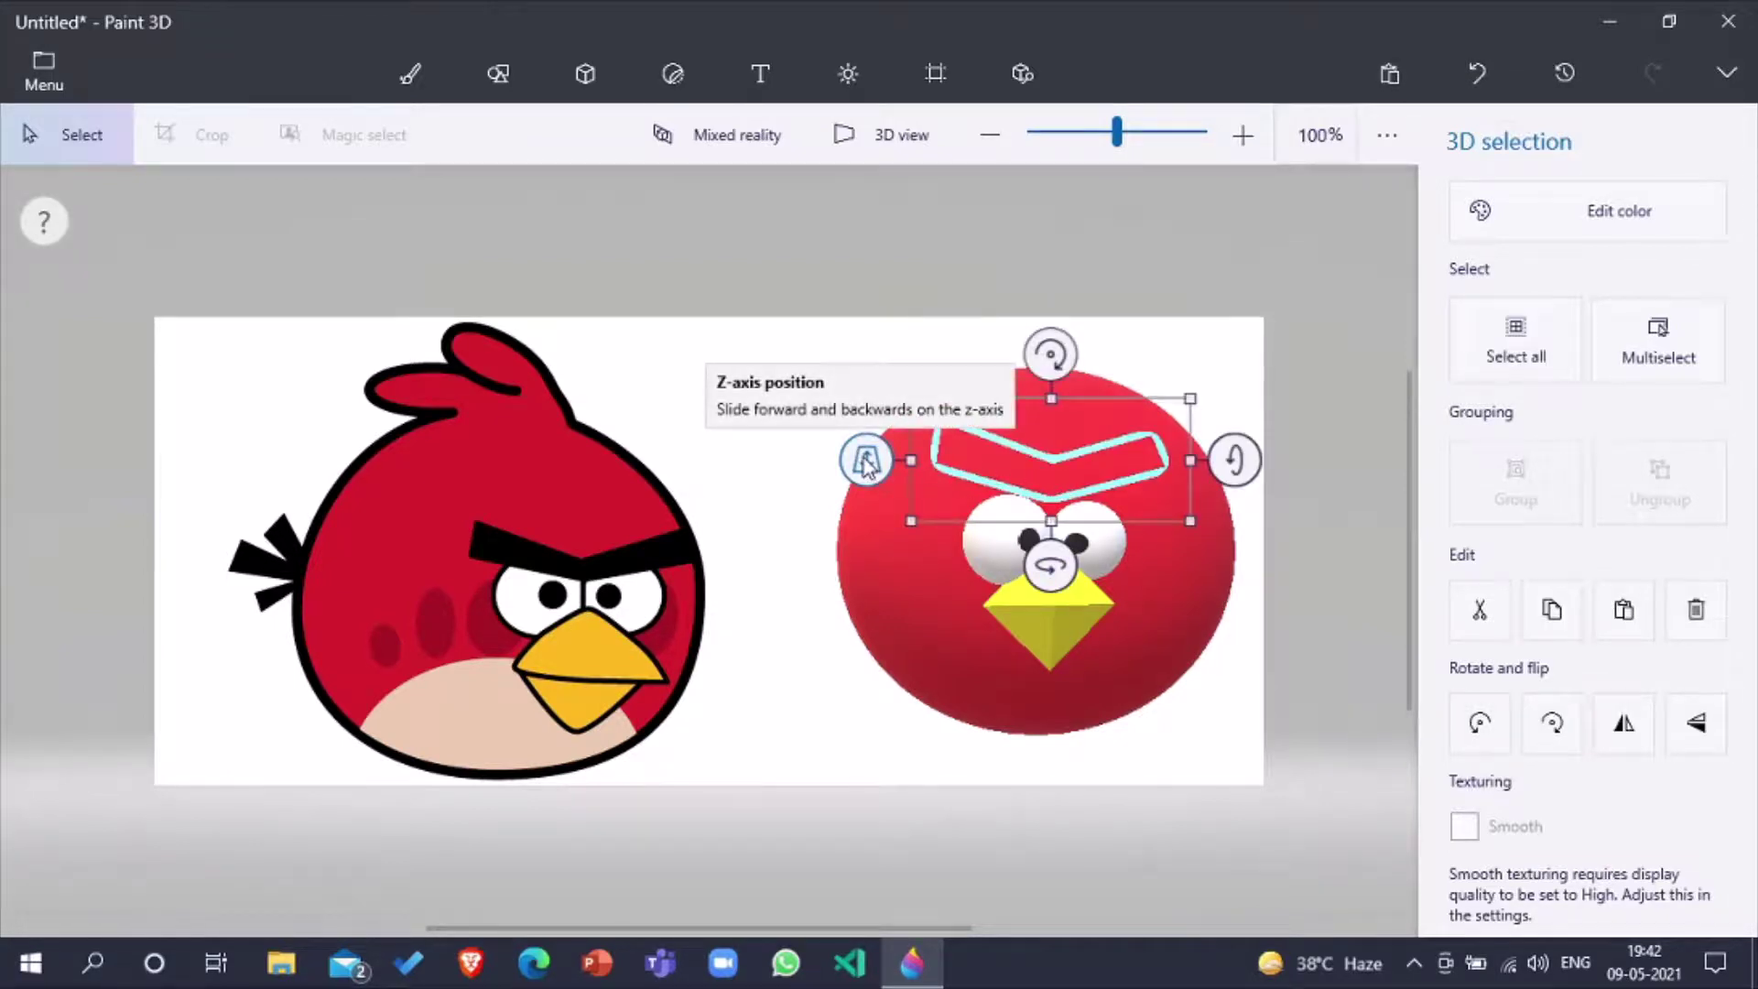
{"action": "left_click_drag", "start_coordinate": [865, 462], "coordinate": [839, 551]}
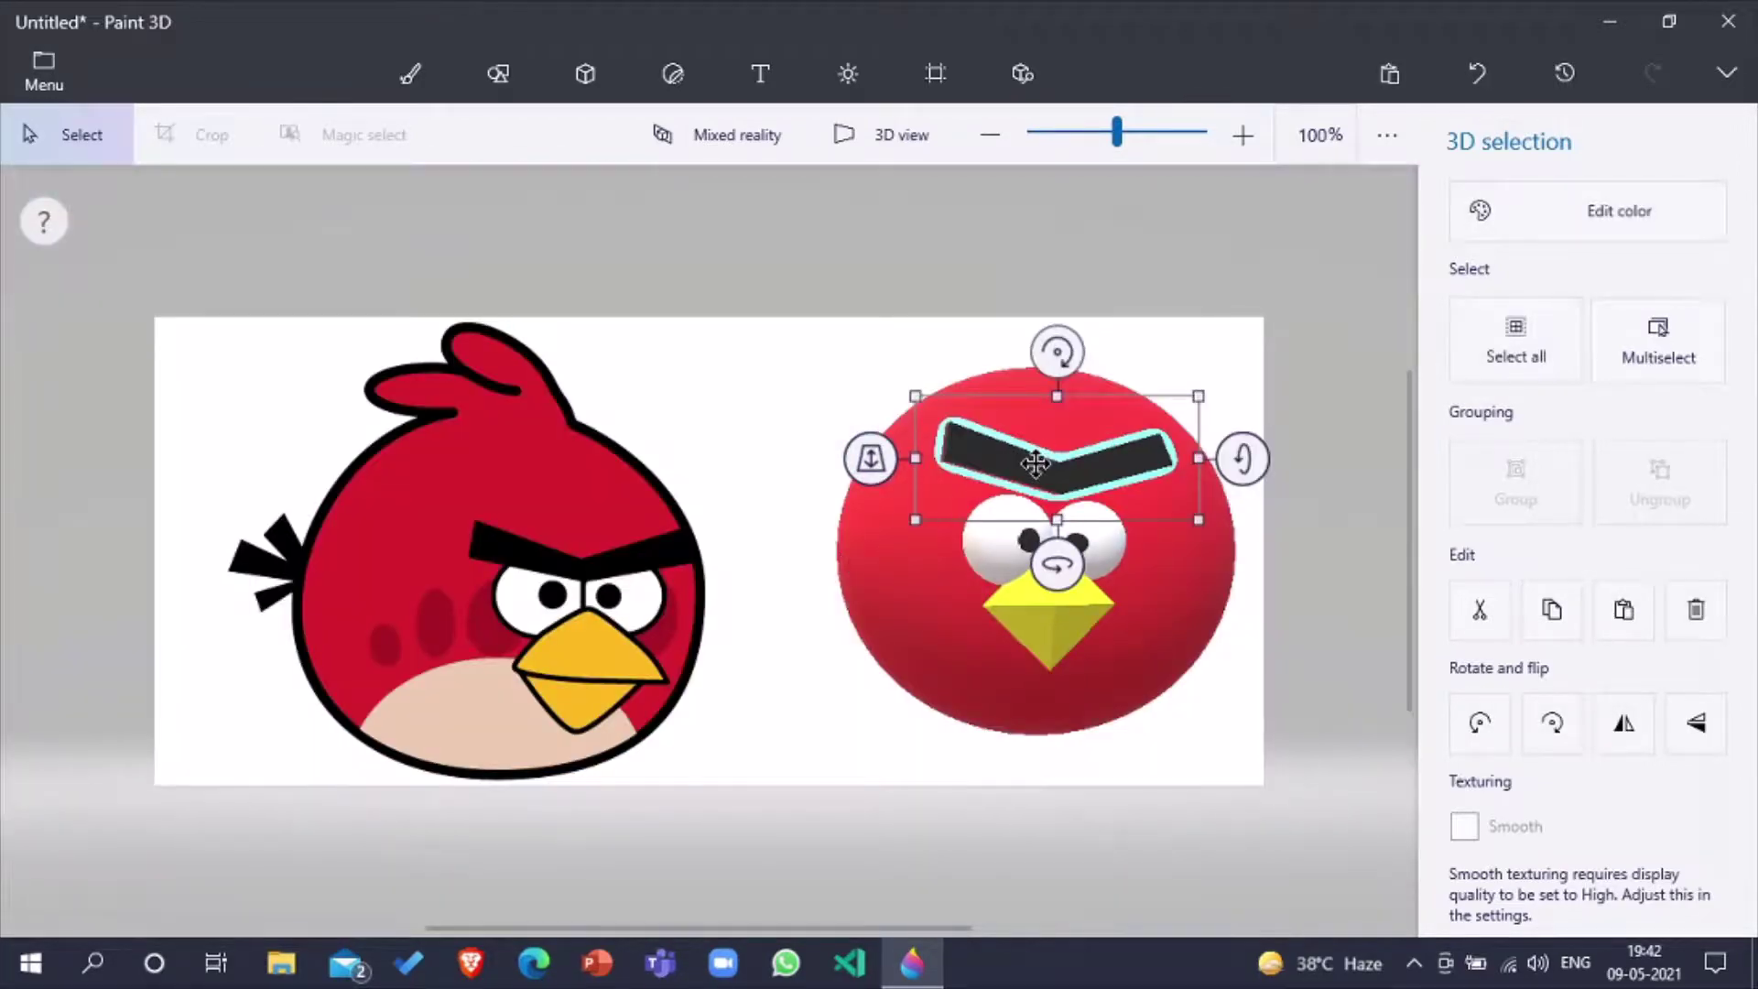
{"action": "left_click_drag", "start_coordinate": [1032, 451], "coordinate": [1030, 491]}
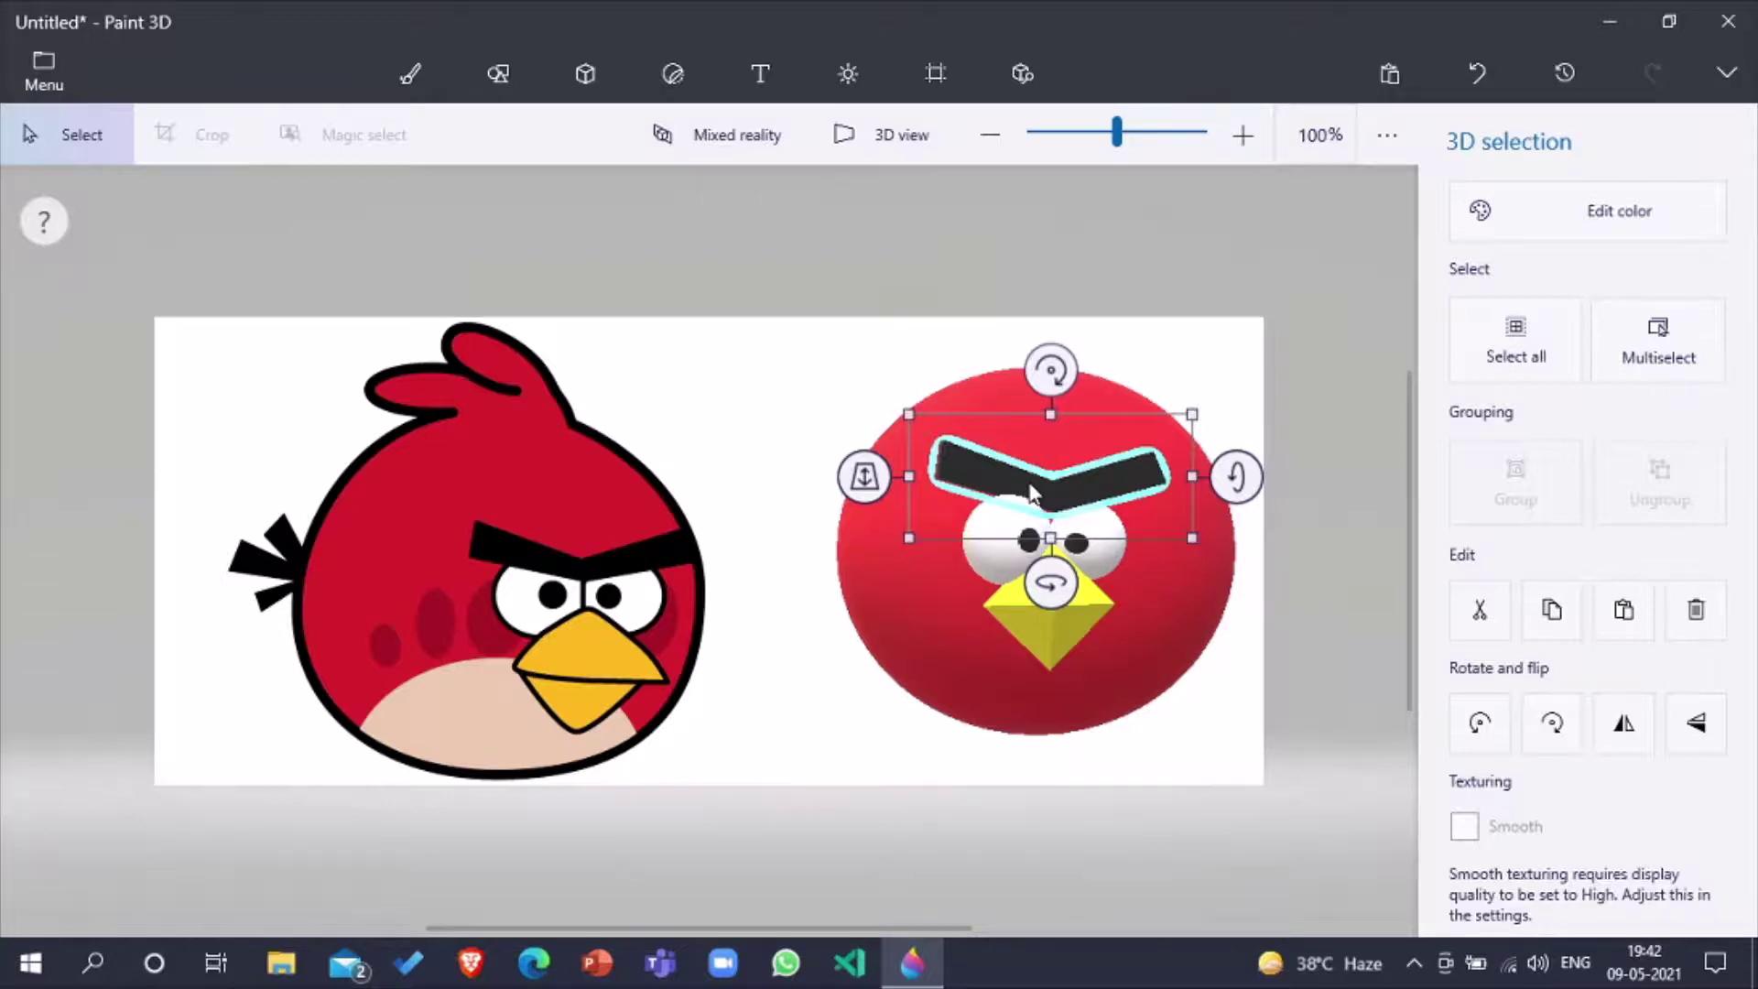
{"action": "key", "text": "alt"}
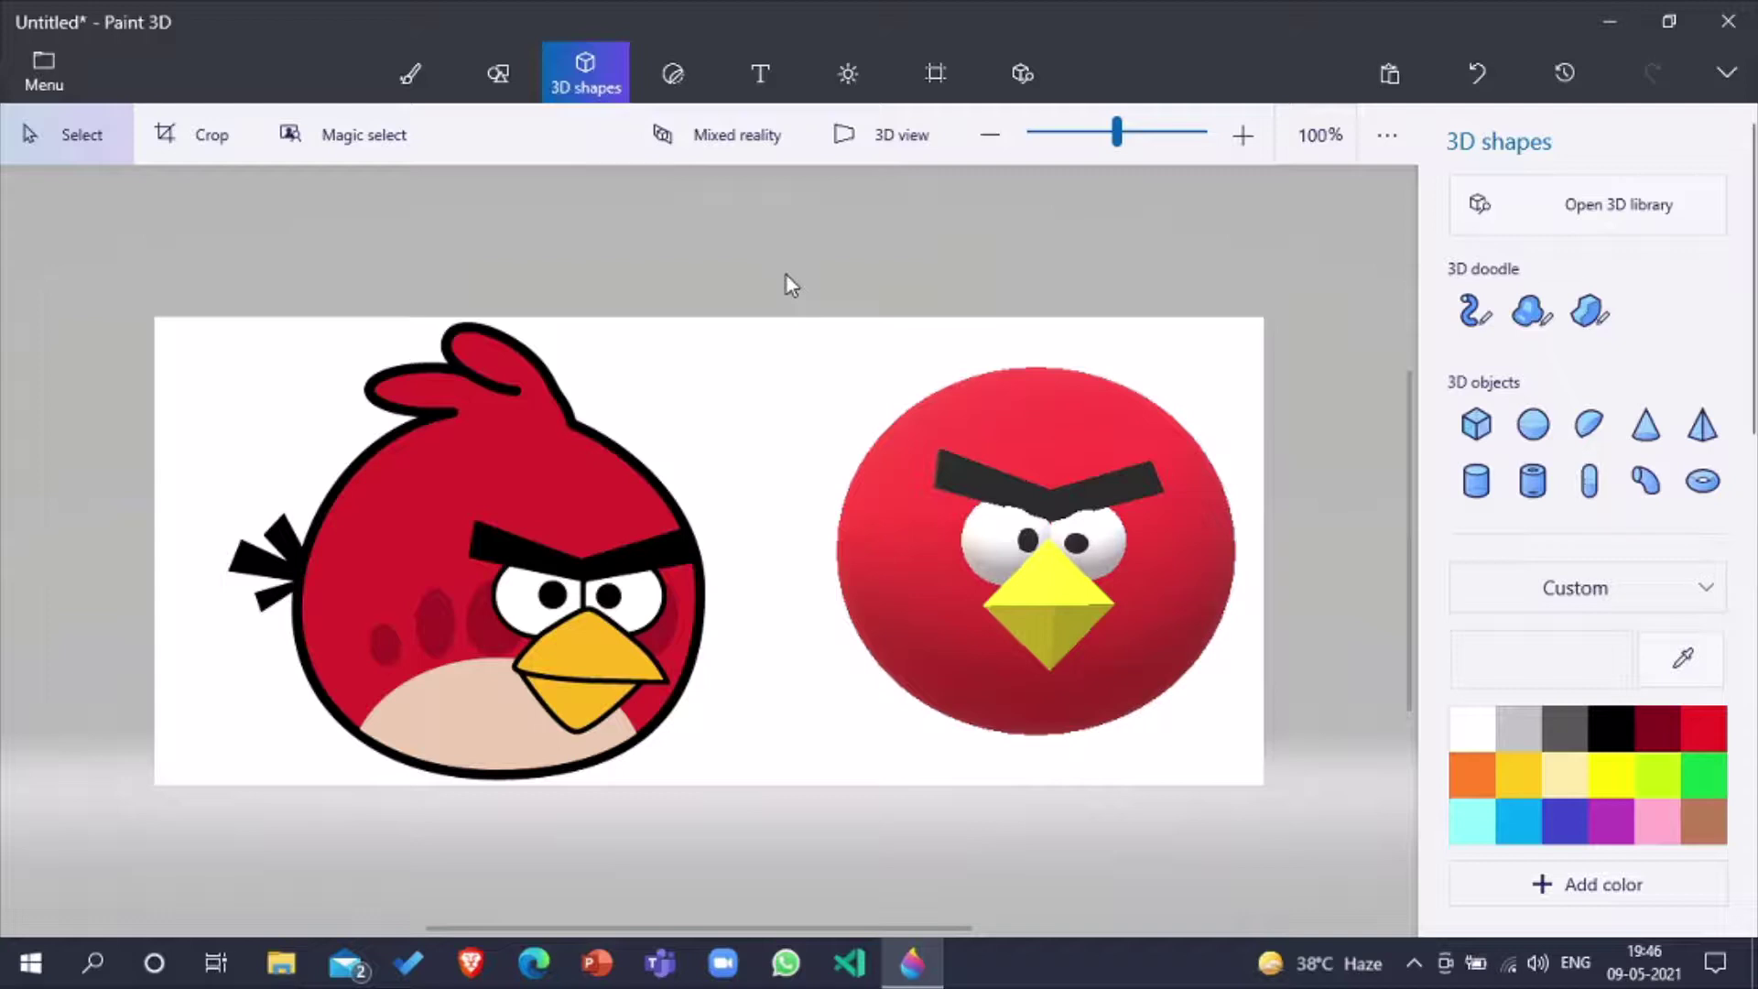
Step: Select all bird parts and rotate the bird to a side view
{"action": "left_click_drag", "start_coordinate": [787, 276], "coordinate": [1358, 811]}
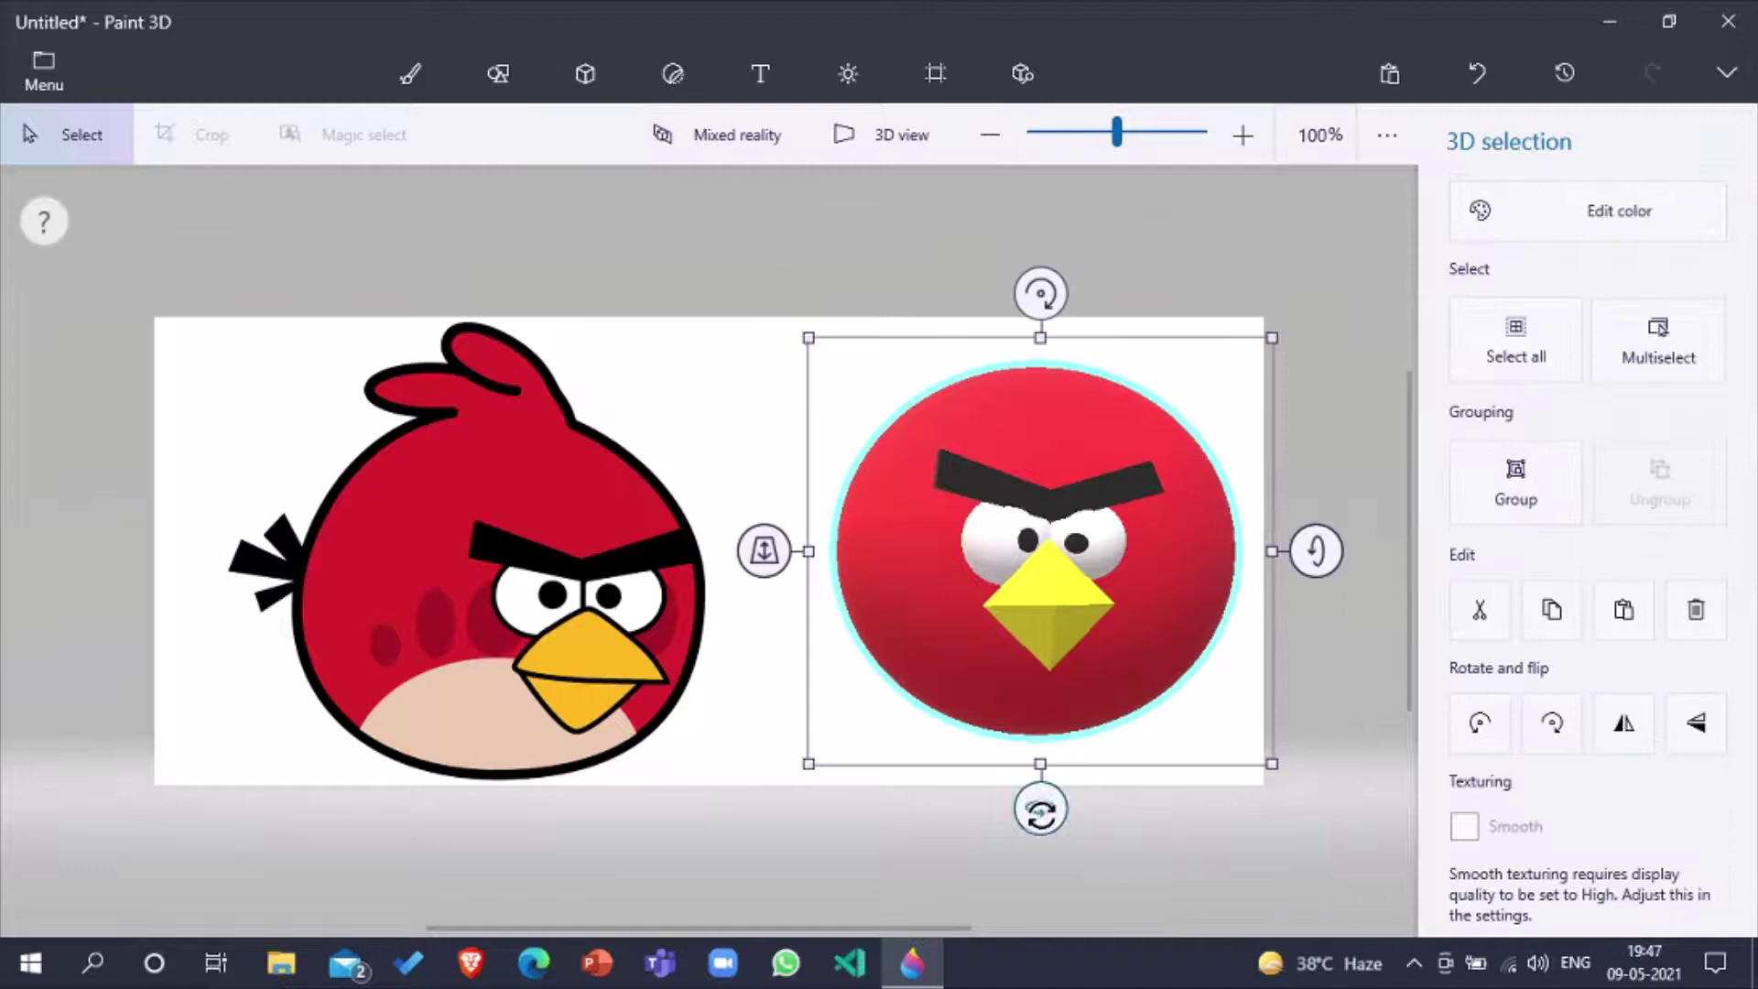
{"action": "left_click_drag", "start_coordinate": [1040, 807], "coordinate": [1261, 820]}
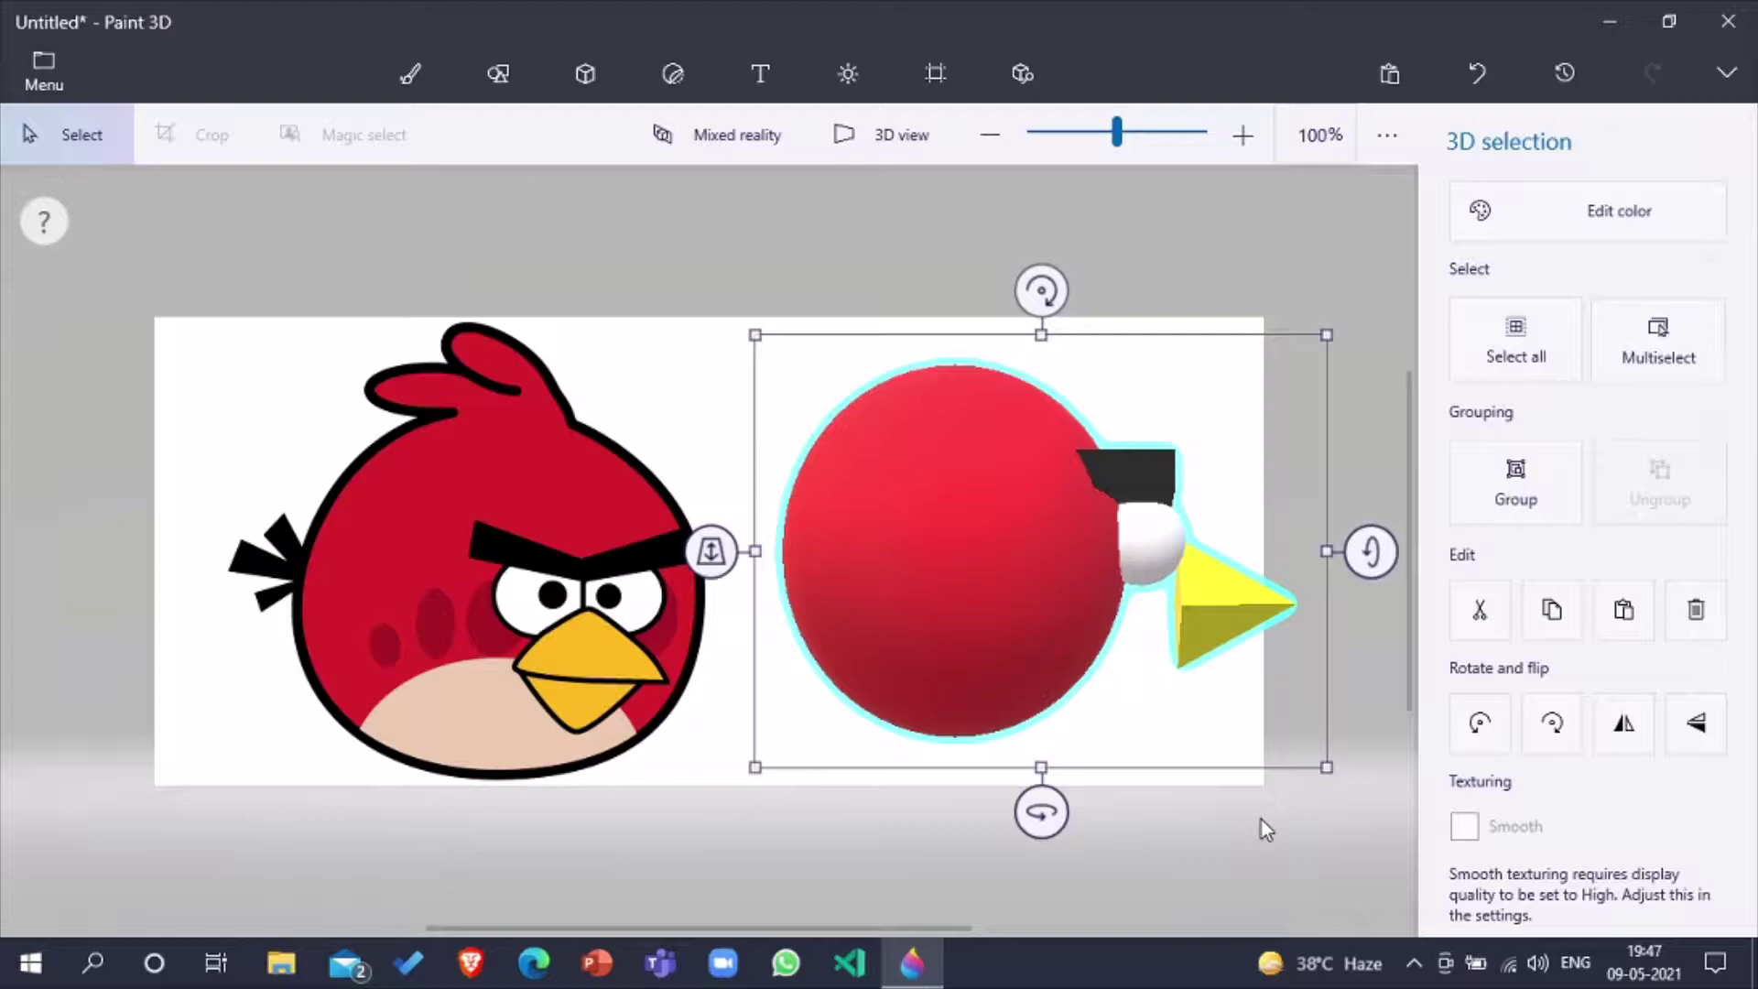
{"action": "left_click", "coordinate": [1261, 822]}
Step: Pull the yellow beak in closer to the body and select the eye with its pupil
{"action": "left_click", "coordinate": [1217, 620]}
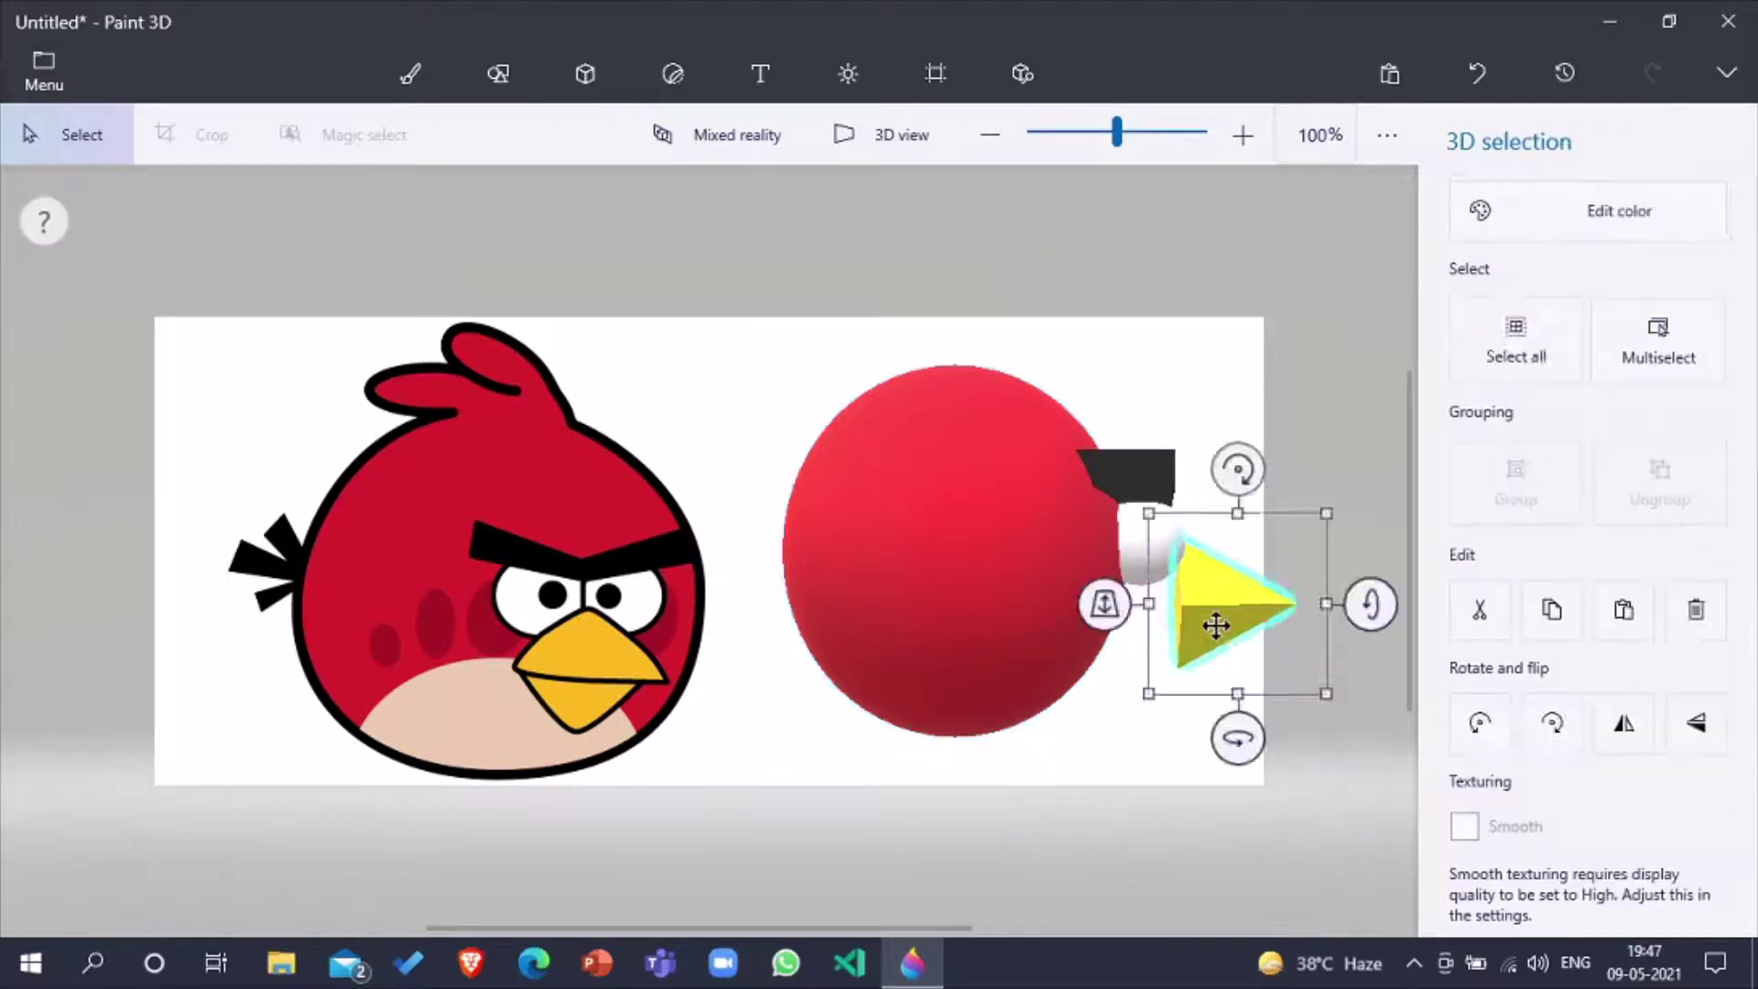
{"action": "left_click_drag", "start_coordinate": [1217, 620], "coordinate": [1119, 634]}
{"action": "left_click", "coordinate": [1145, 541]}
{"action": "left_click", "coordinate": [1162, 549]}
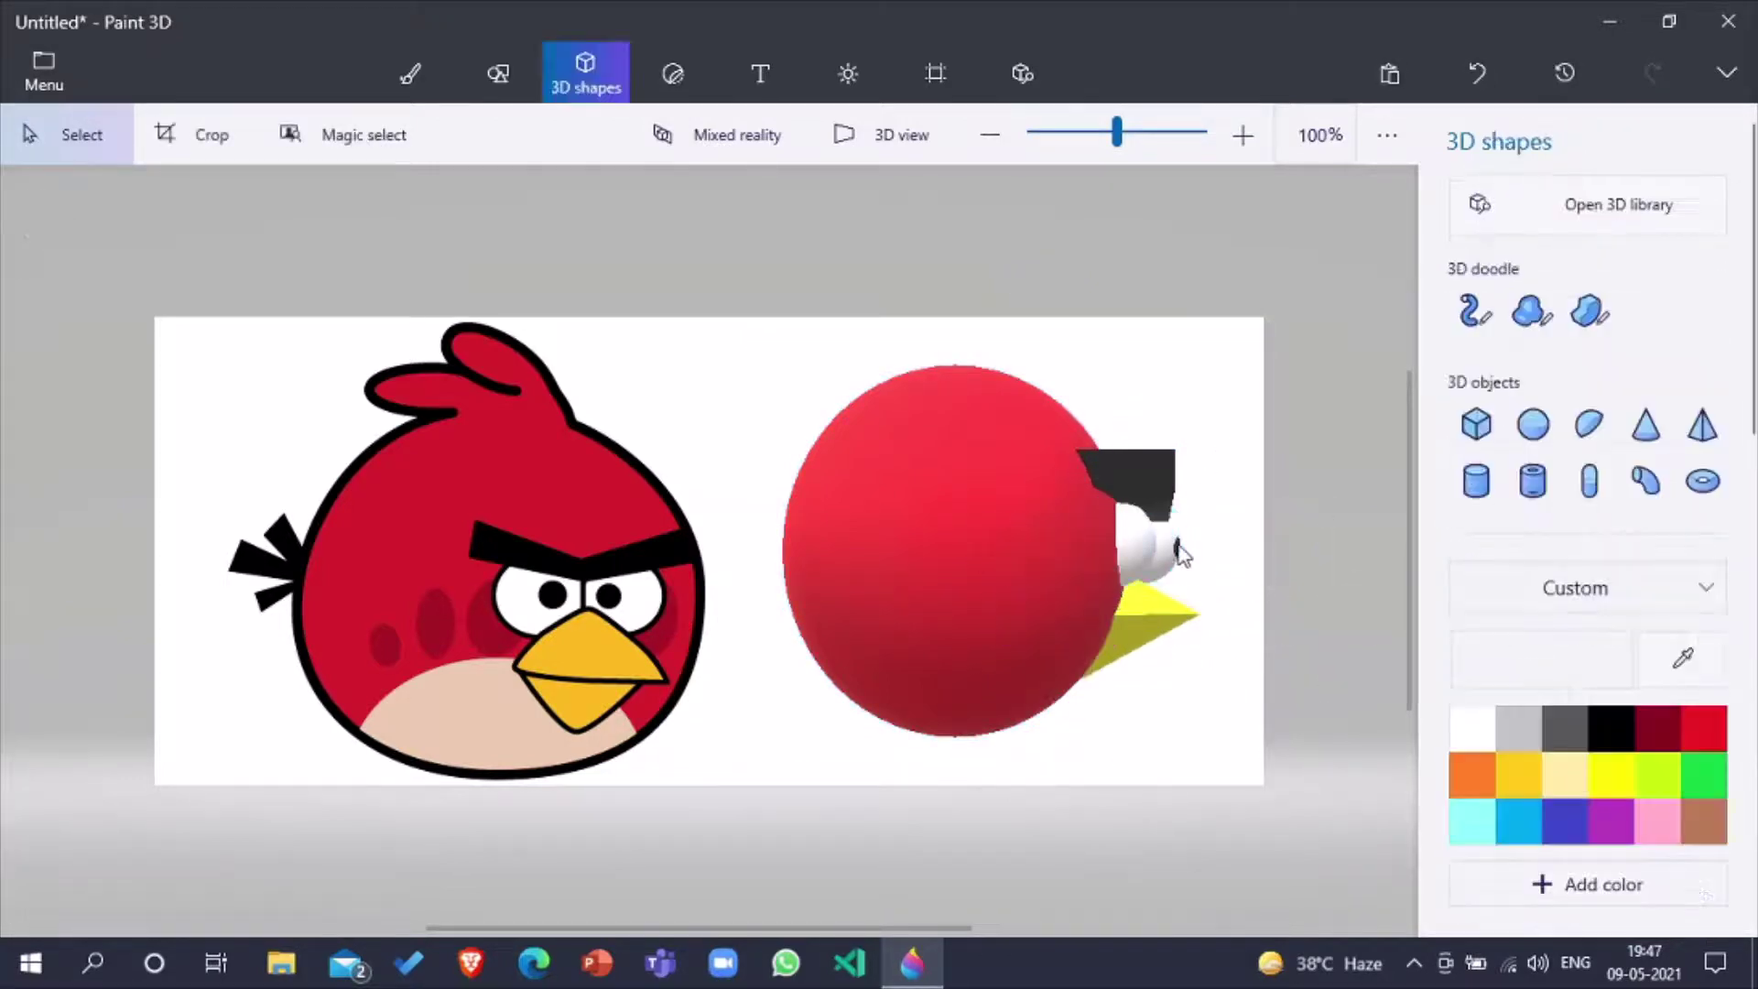
Step: Trace the reference bird's head crest as a sharp-edge 3D doodle and place it atop the bird
{"action": "left_click", "coordinate": [1224, 382]}
{"action": "left_click", "coordinate": [1130, 478]}
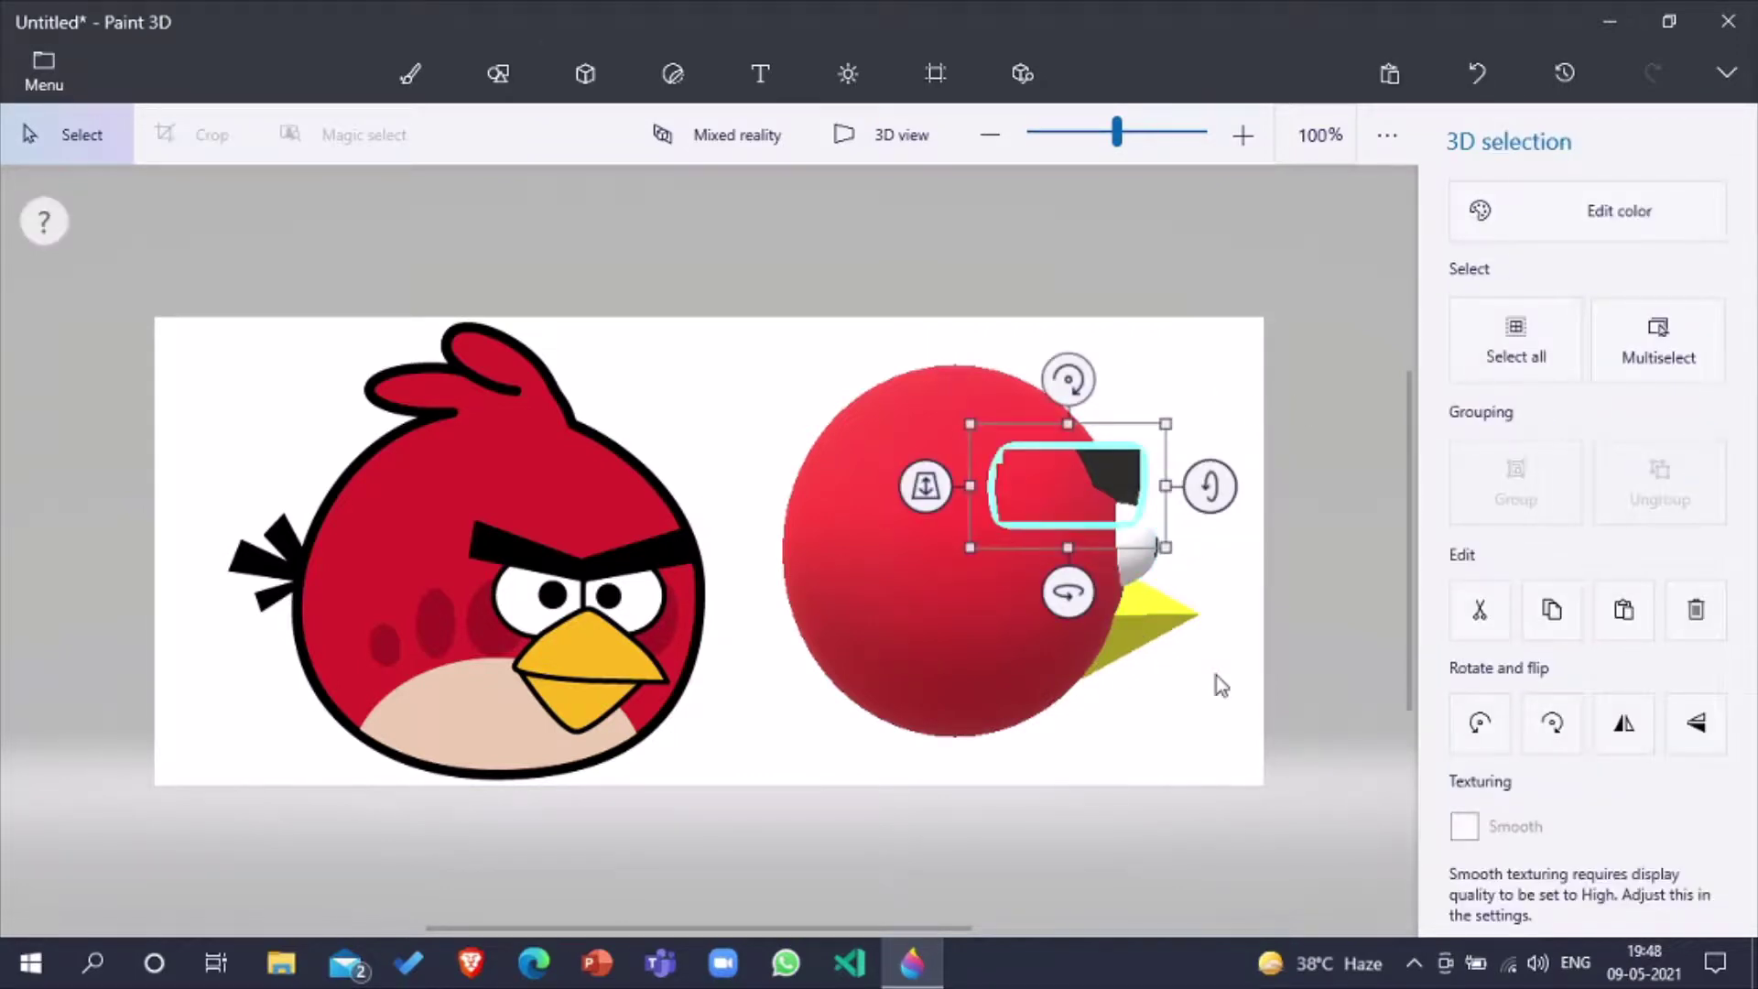
{"action": "left_click", "coordinate": [1260, 630]}
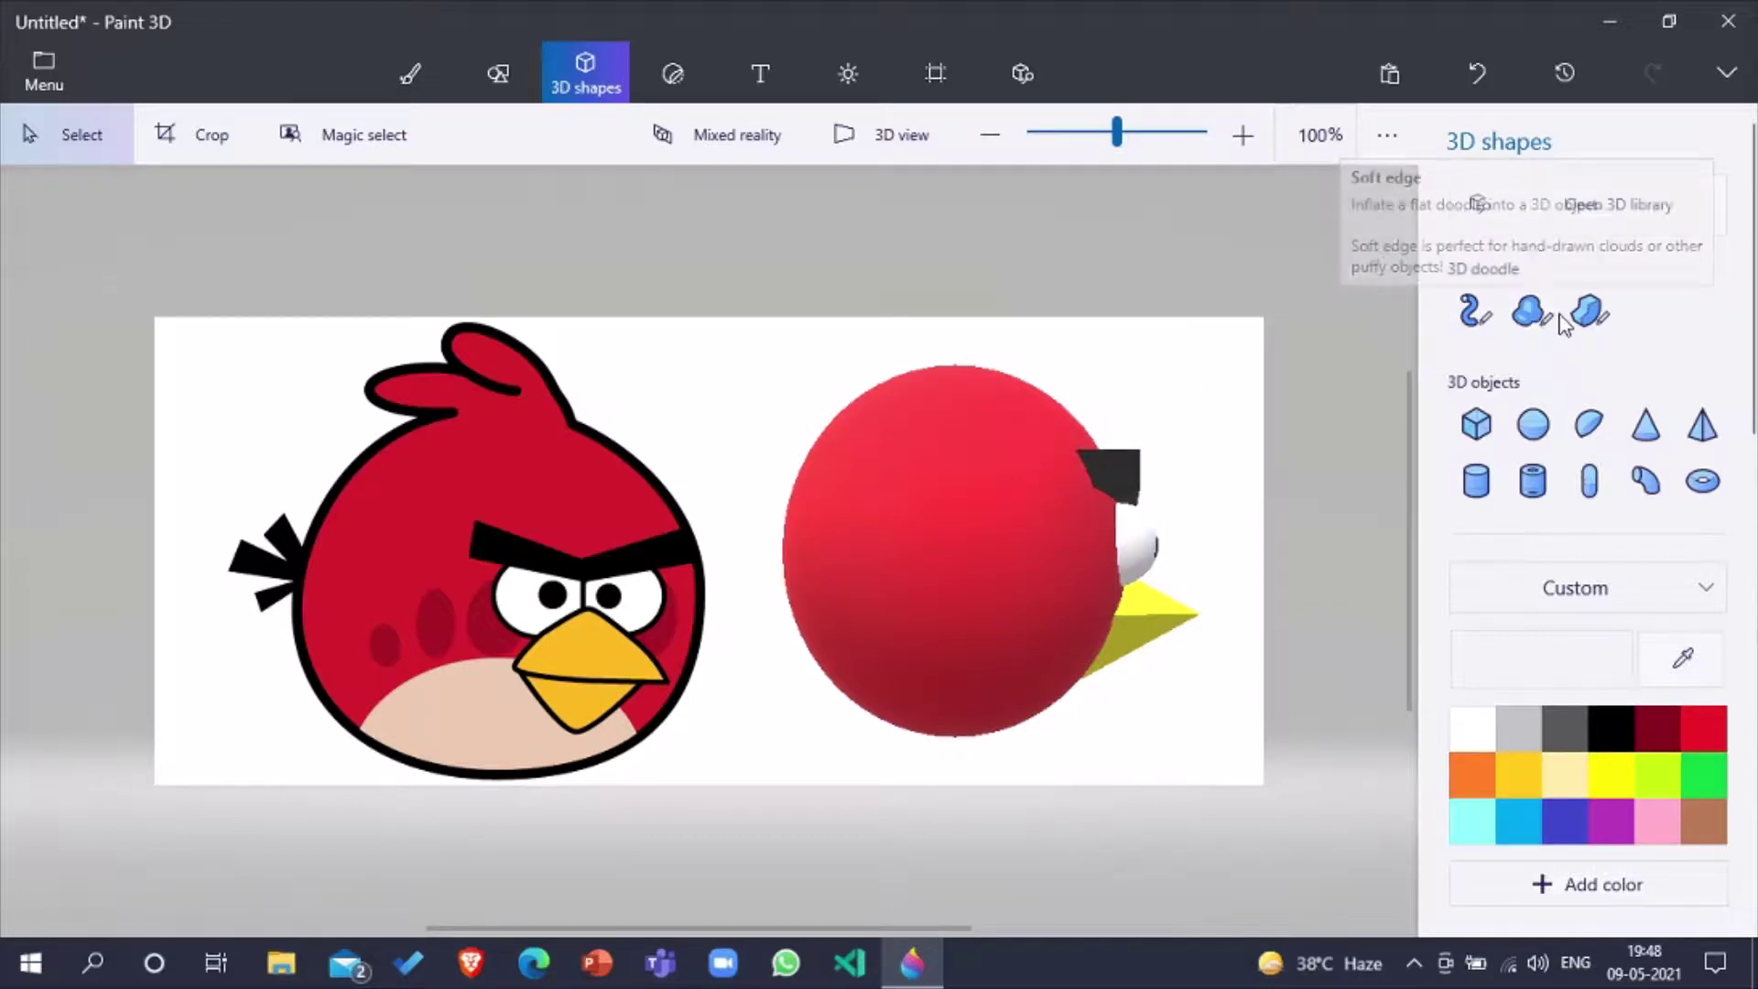
{"action": "left_click", "coordinate": [1593, 320]}
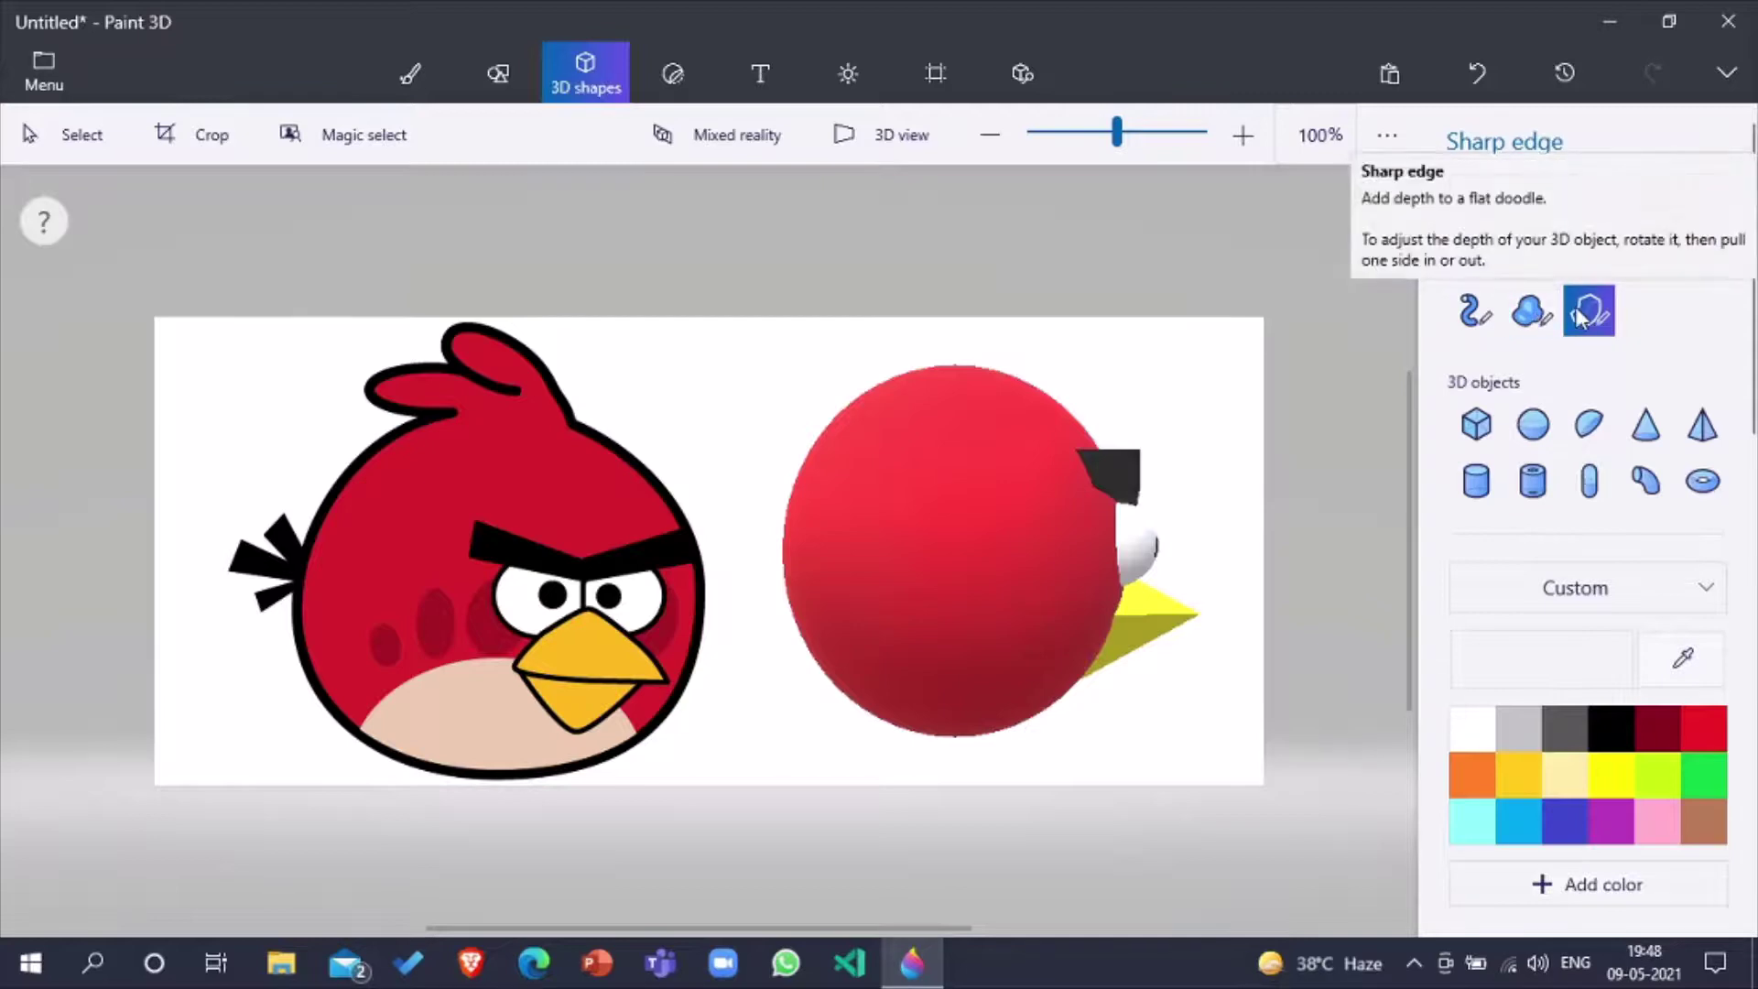
{"action": "left_click", "coordinate": [449, 407]}
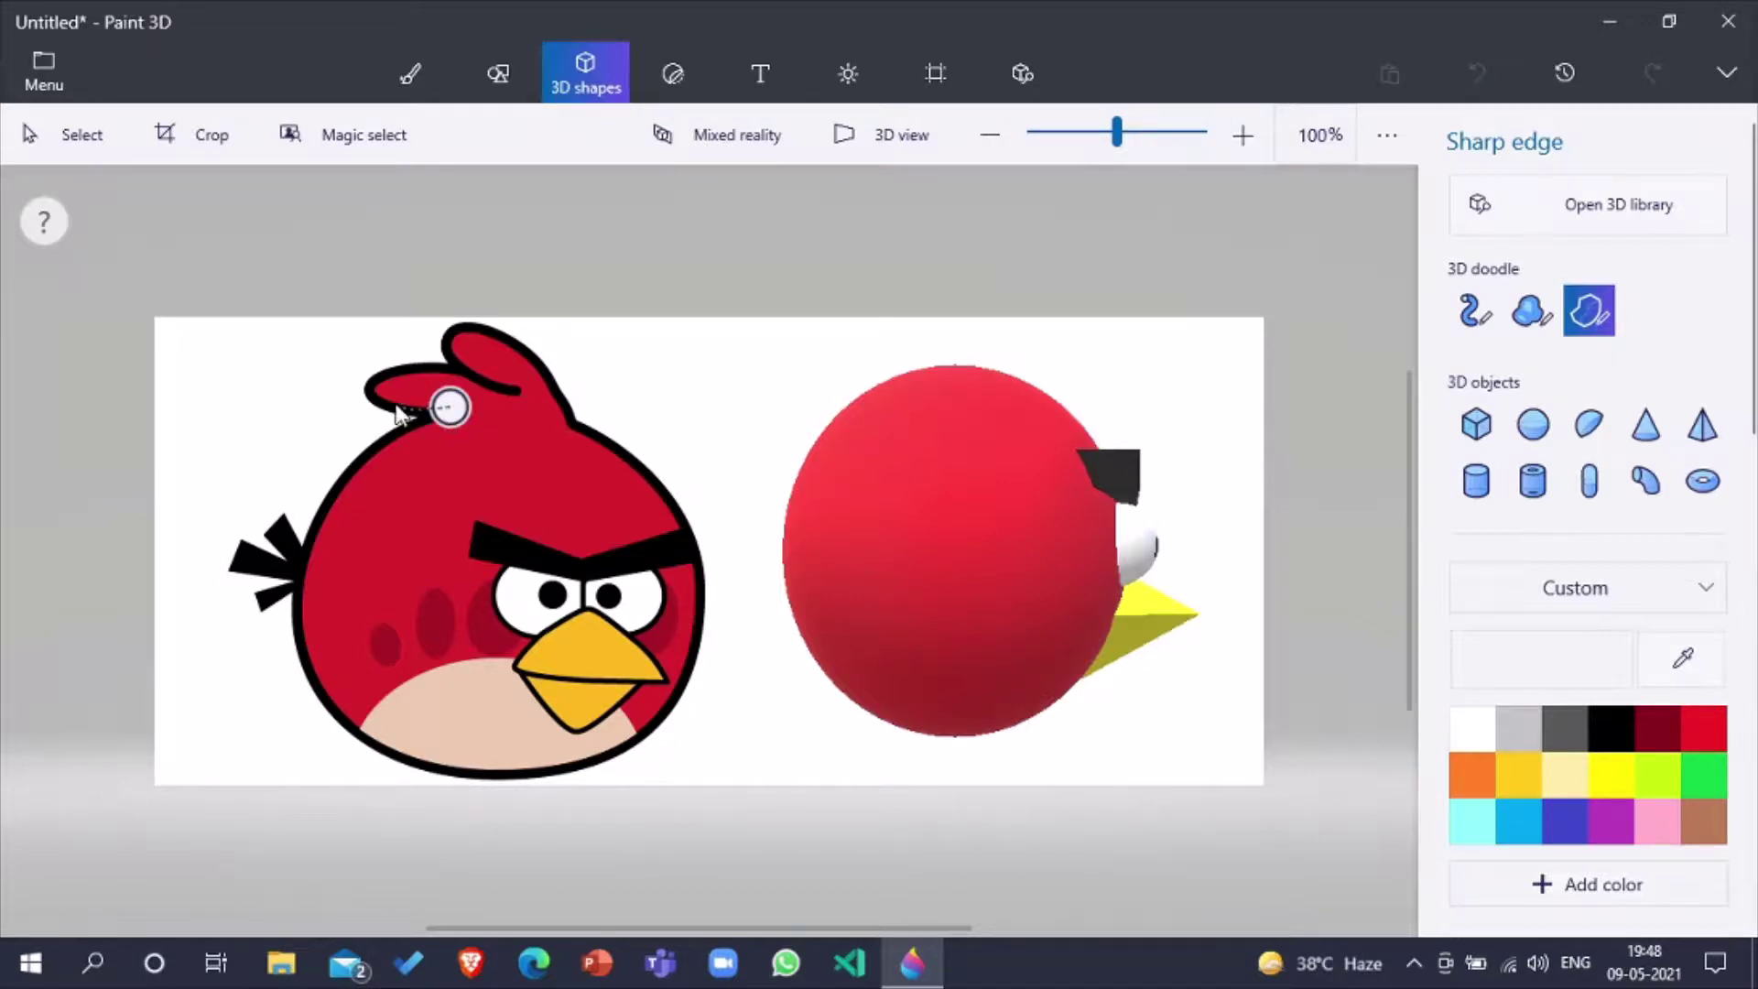
{"action": "mouse_move", "coordinate": [371, 393]}
{"action": "left_mouse_down"}
{"action": "mouse_move", "coordinate": [452, 362]}
{"action": "mouse_move", "coordinate": [444, 328]}
{"action": "mouse_move", "coordinate": [504, 325]}
{"action": "mouse_move", "coordinate": [568, 420]}
{"action": "mouse_move", "coordinate": [449, 408]}
{"action": "left_mouse_up"}
{"action": "left_click_drag", "start_coordinate": [470, 380], "coordinate": [672, 377]}
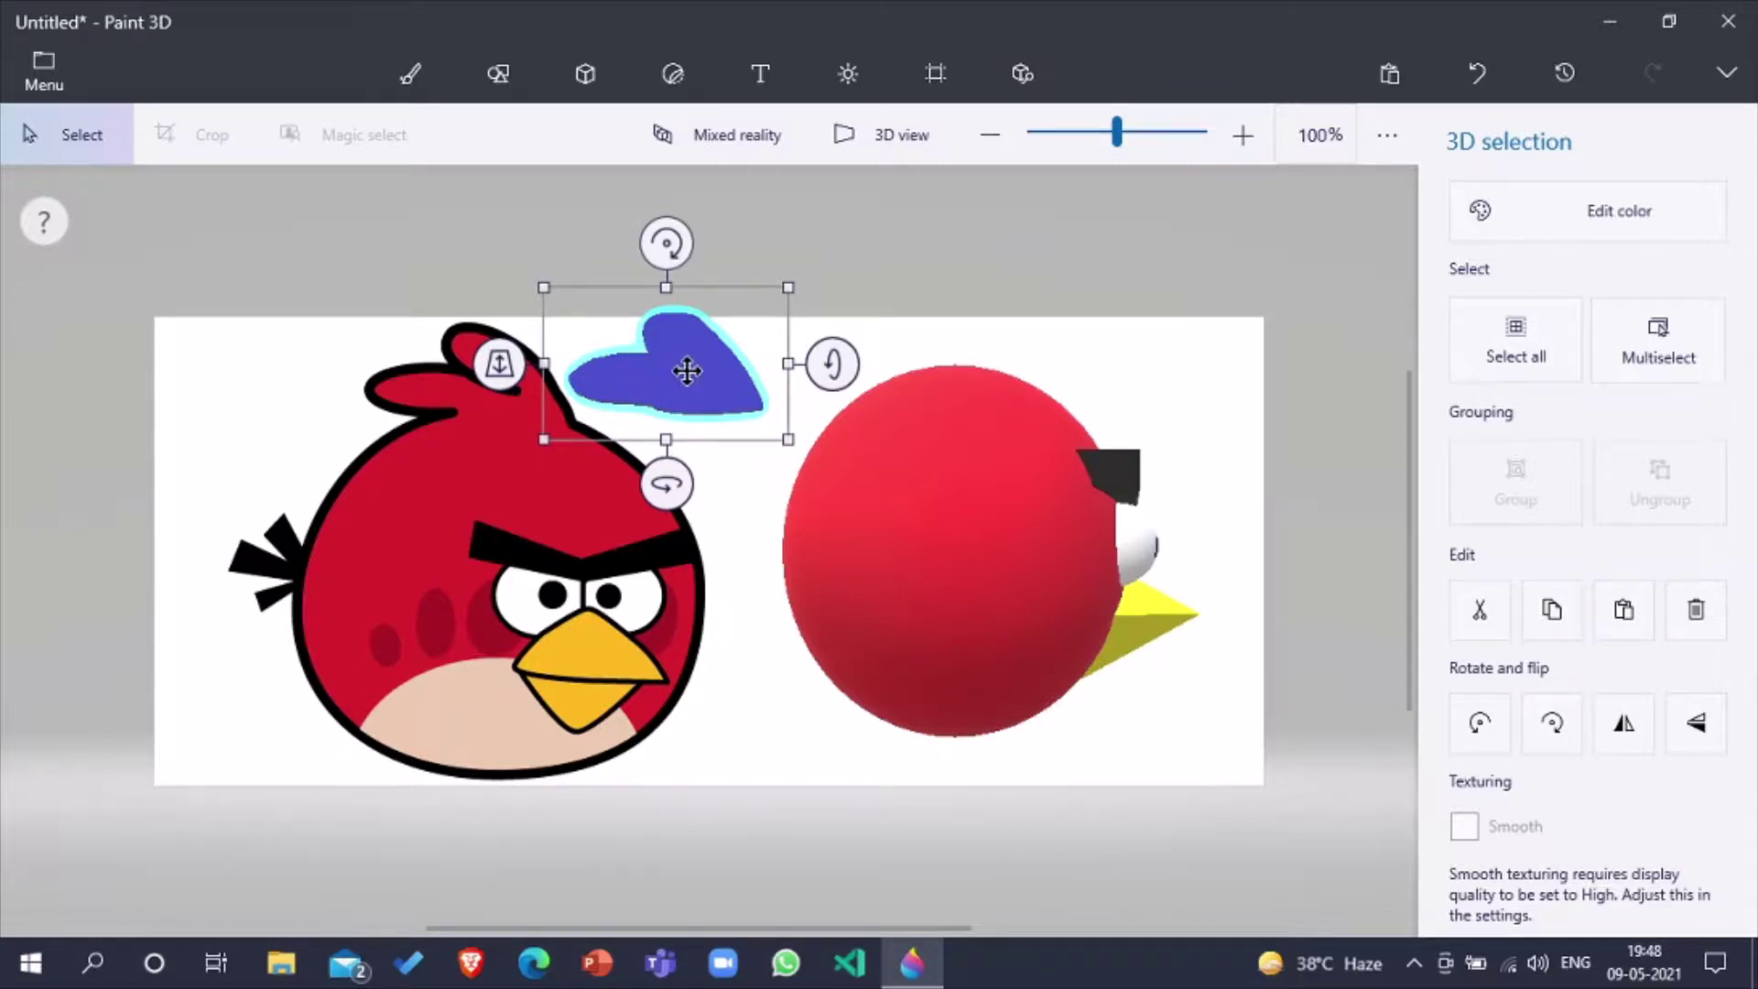
{"action": "mouse_move", "coordinate": [687, 372]}
{"action": "left_mouse_down"}
{"action": "mouse_move", "coordinate": [879, 328]}
{"action": "mouse_move", "coordinate": [980, 338]}
{"action": "mouse_move", "coordinate": [969, 368]}
{"action": "left_mouse_up"}
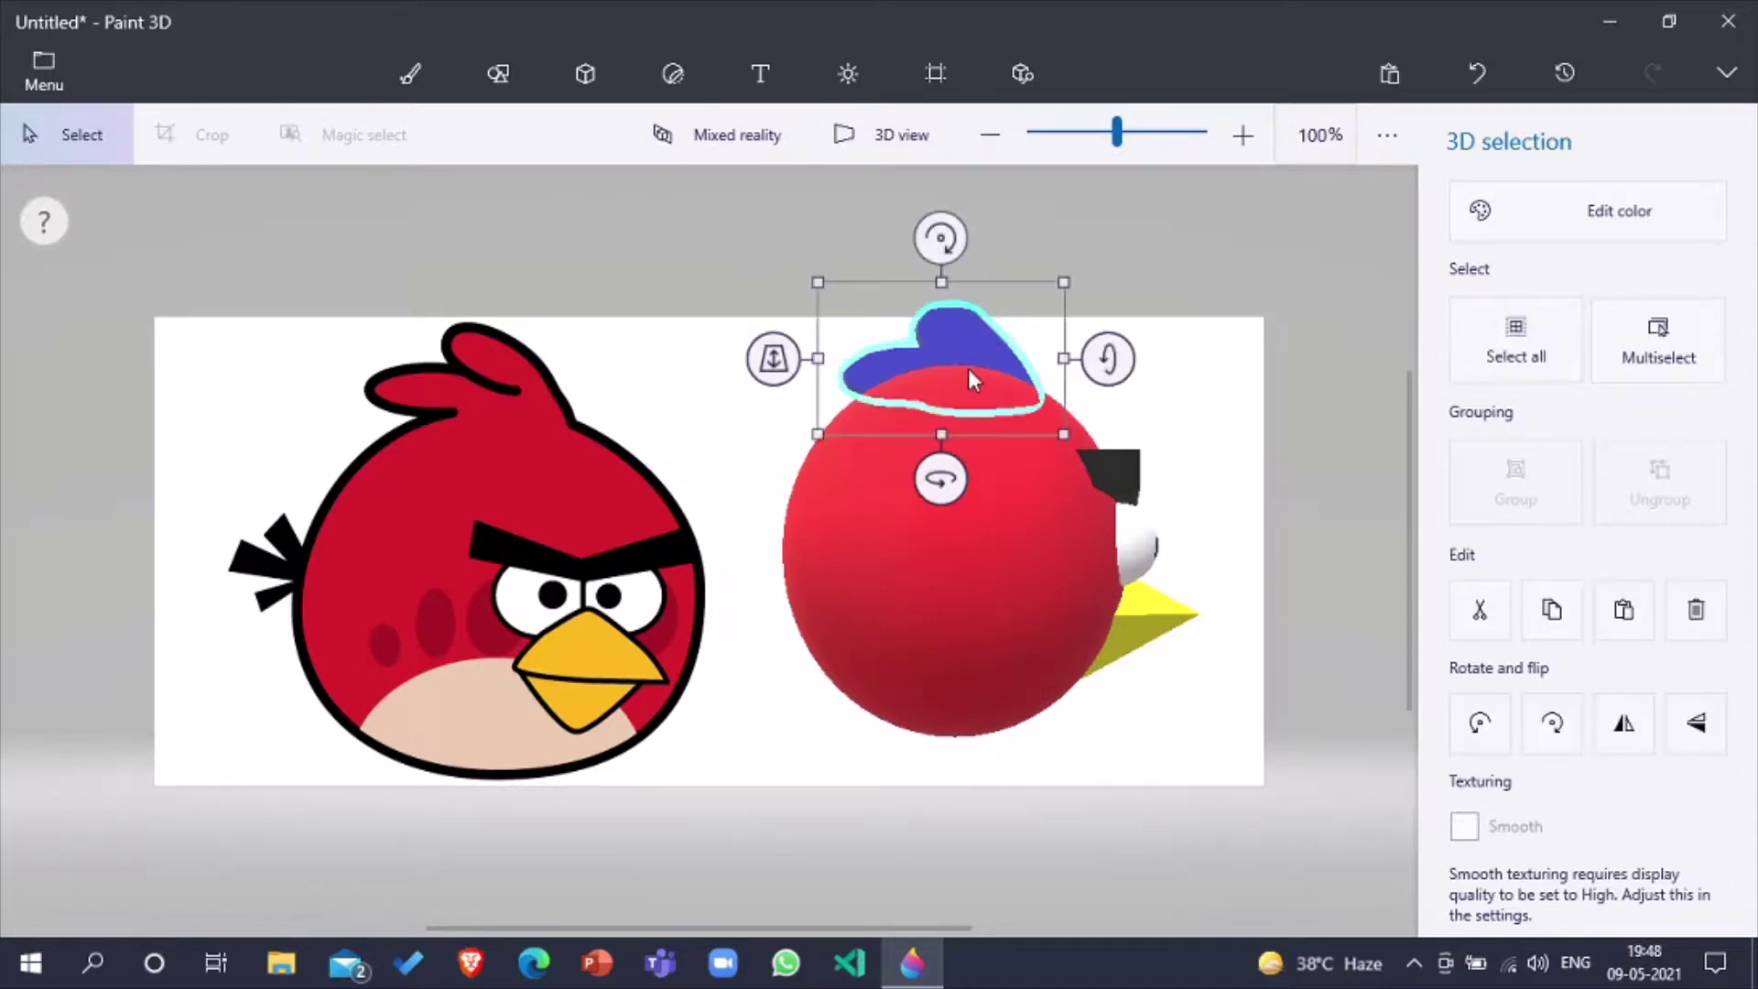
Step: Recolour the crest red to match the body, then deselect it
{"action": "left_click", "coordinate": [1537, 229]}
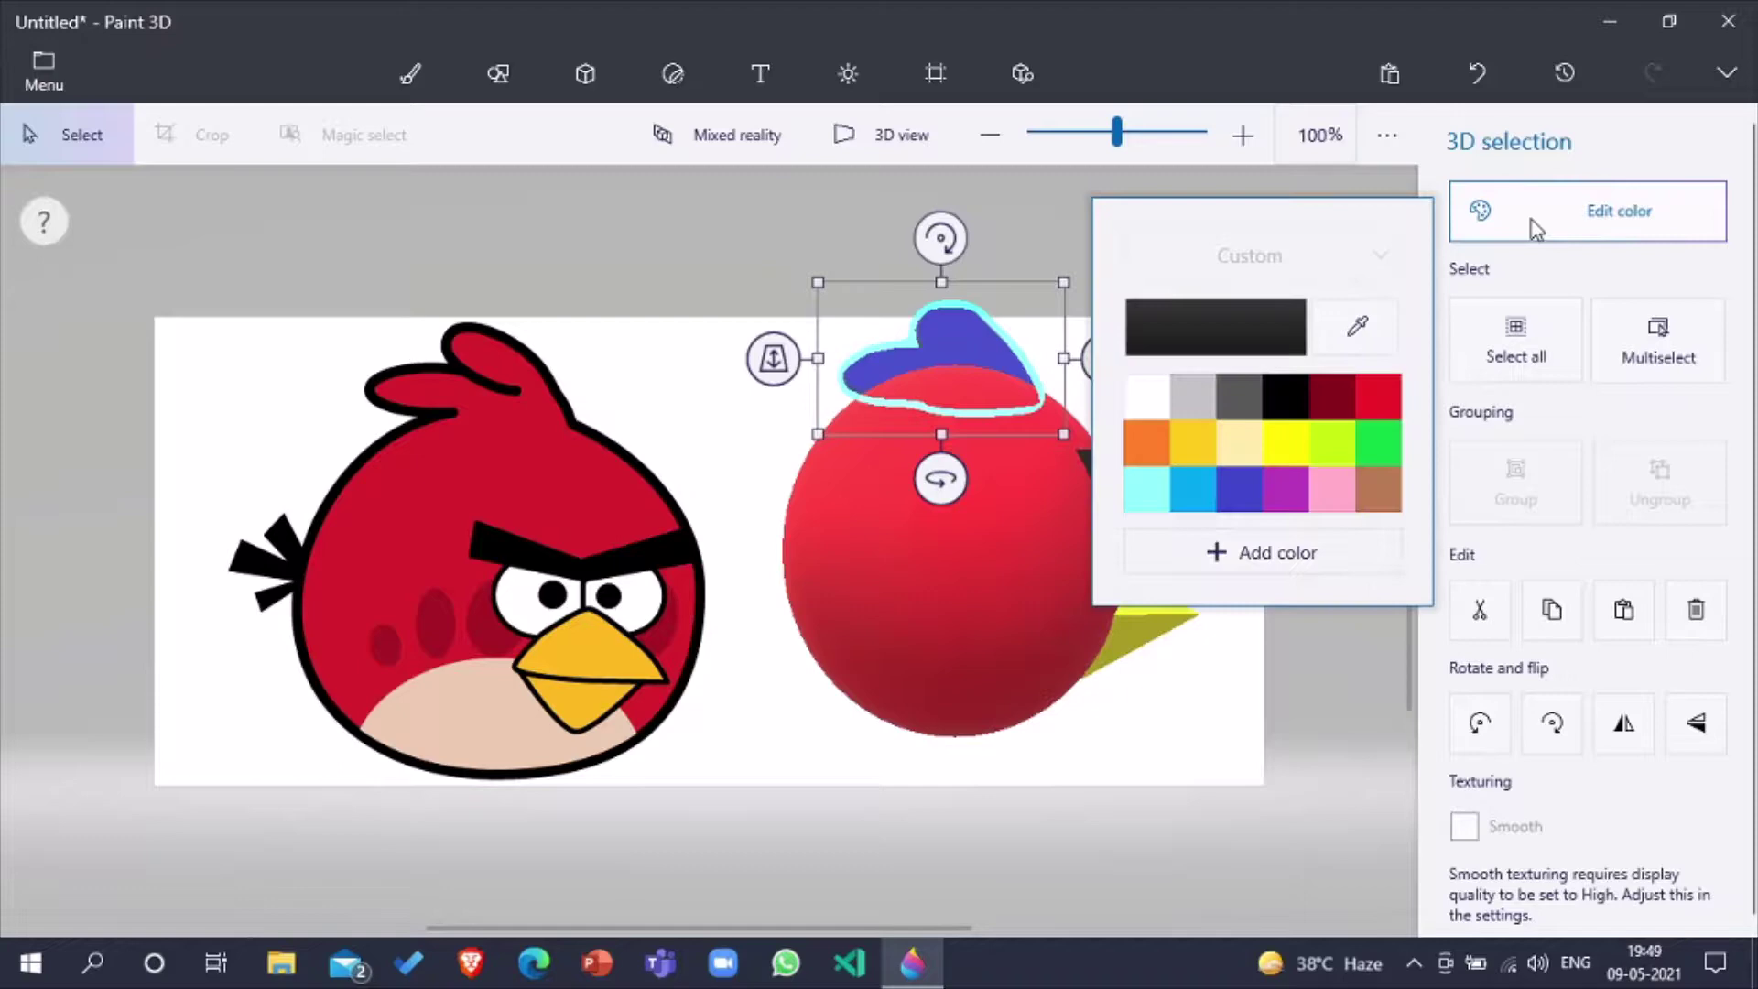
{"action": "left_click", "coordinate": [1386, 395]}
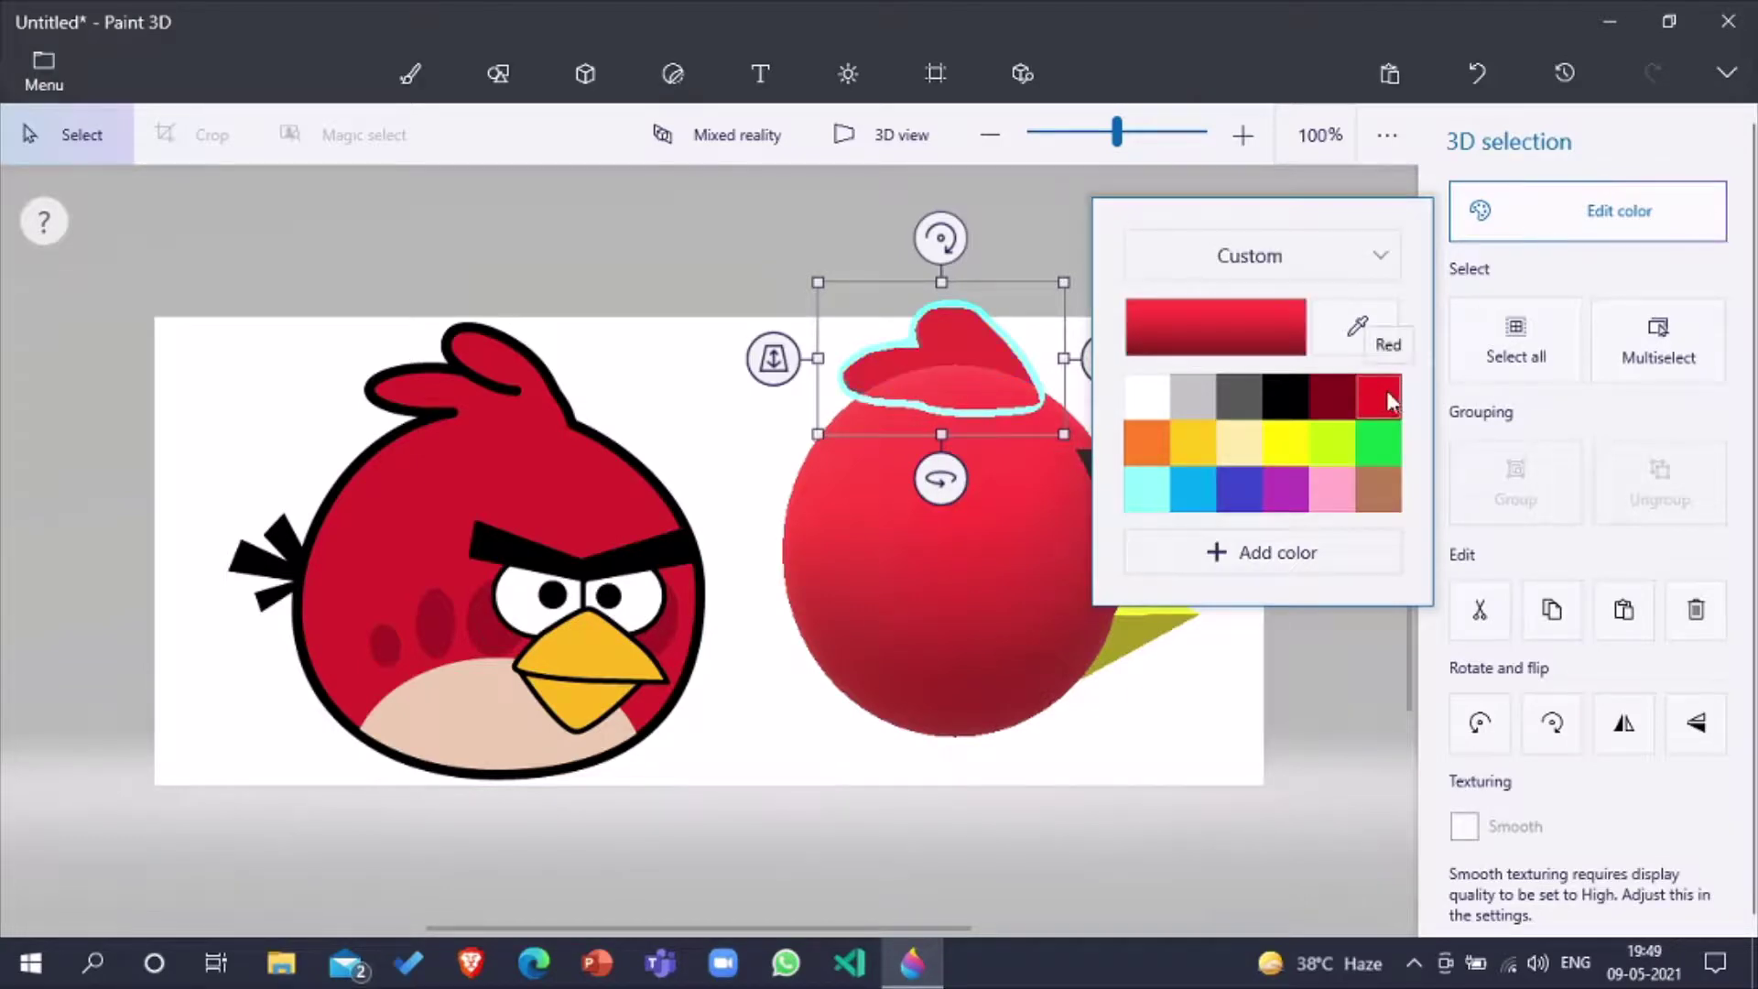
{"action": "left_click", "coordinate": [1149, 789]}
{"action": "left_click", "coordinate": [1151, 791]}
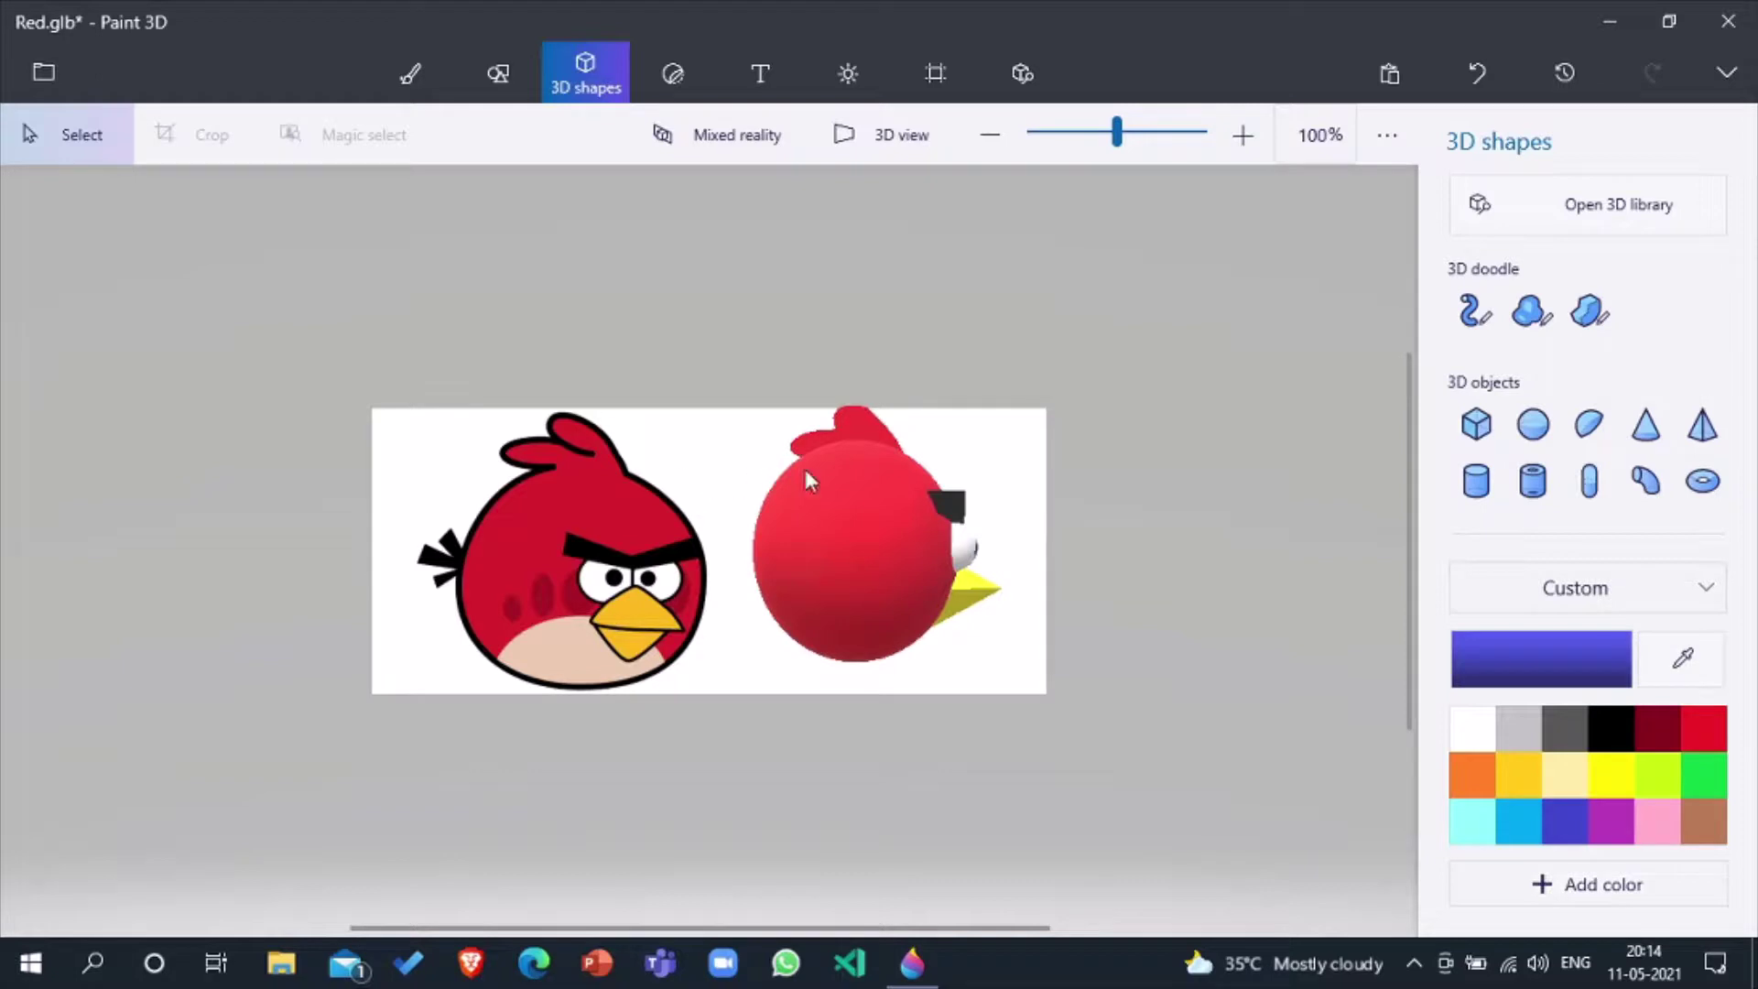
Step: Draw a jagged seven-corner tail outline as a sharp-edge 3D doodle beside the reference bird
{"action": "left_click", "coordinate": [1588, 311]}
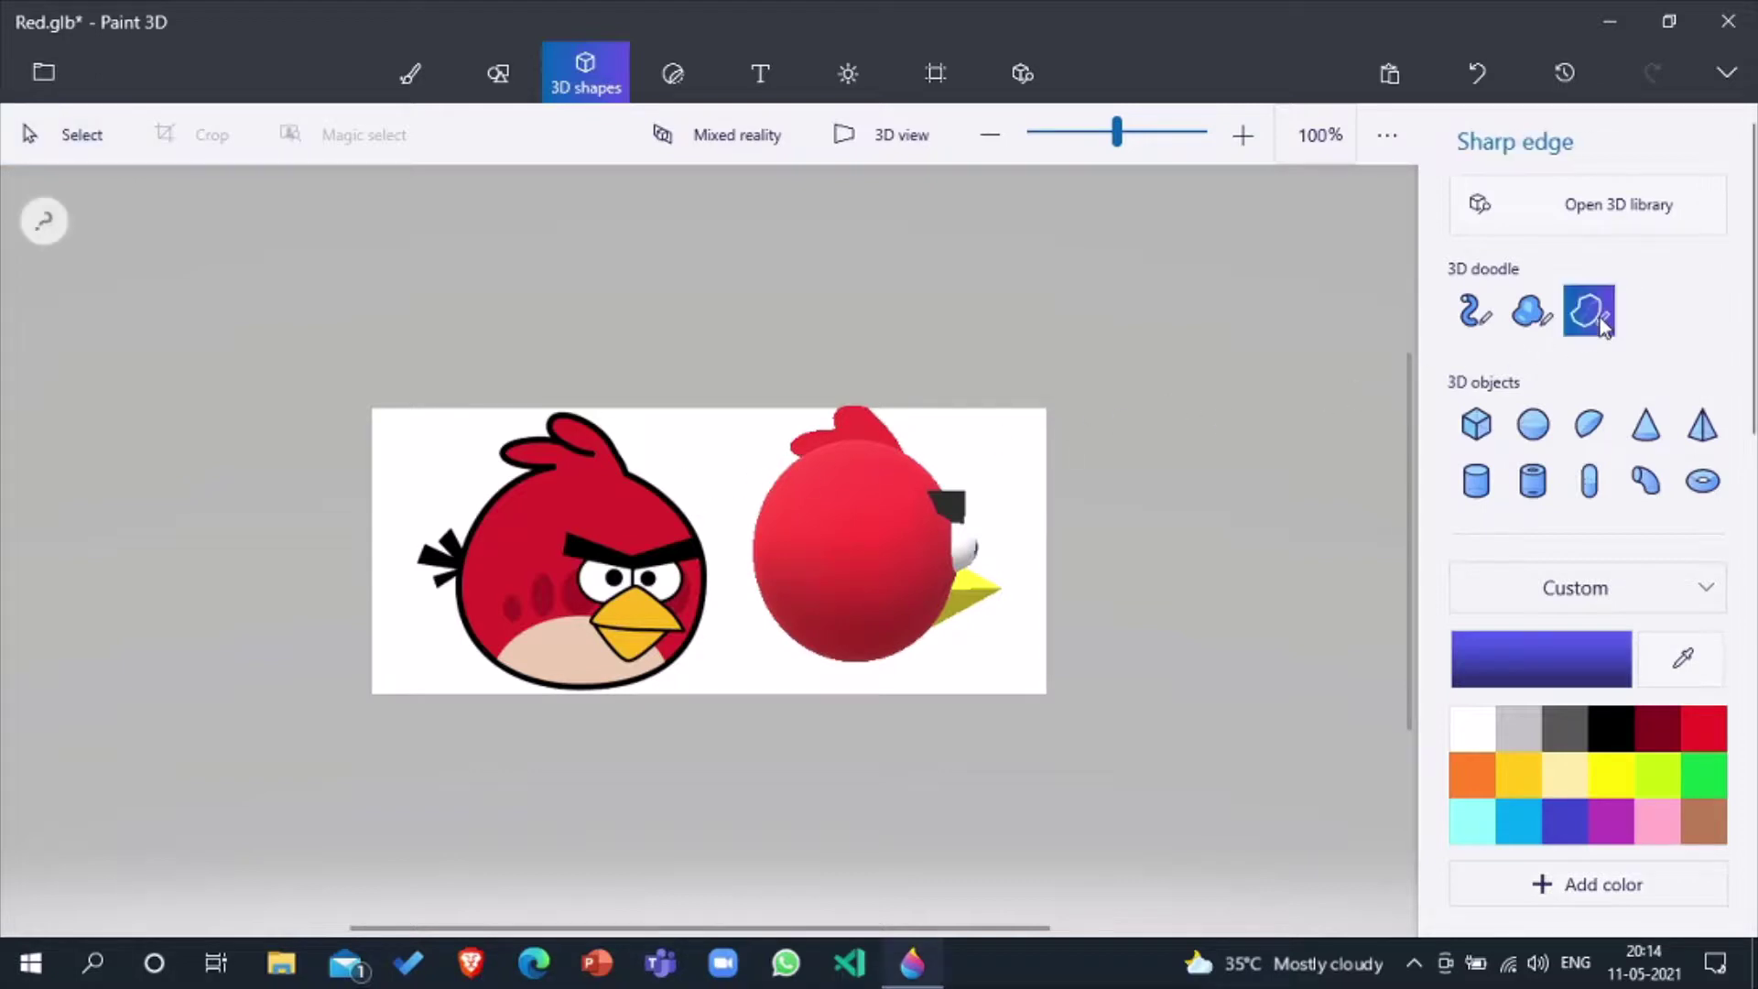
{"action": "left_click", "coordinate": [721, 481]}
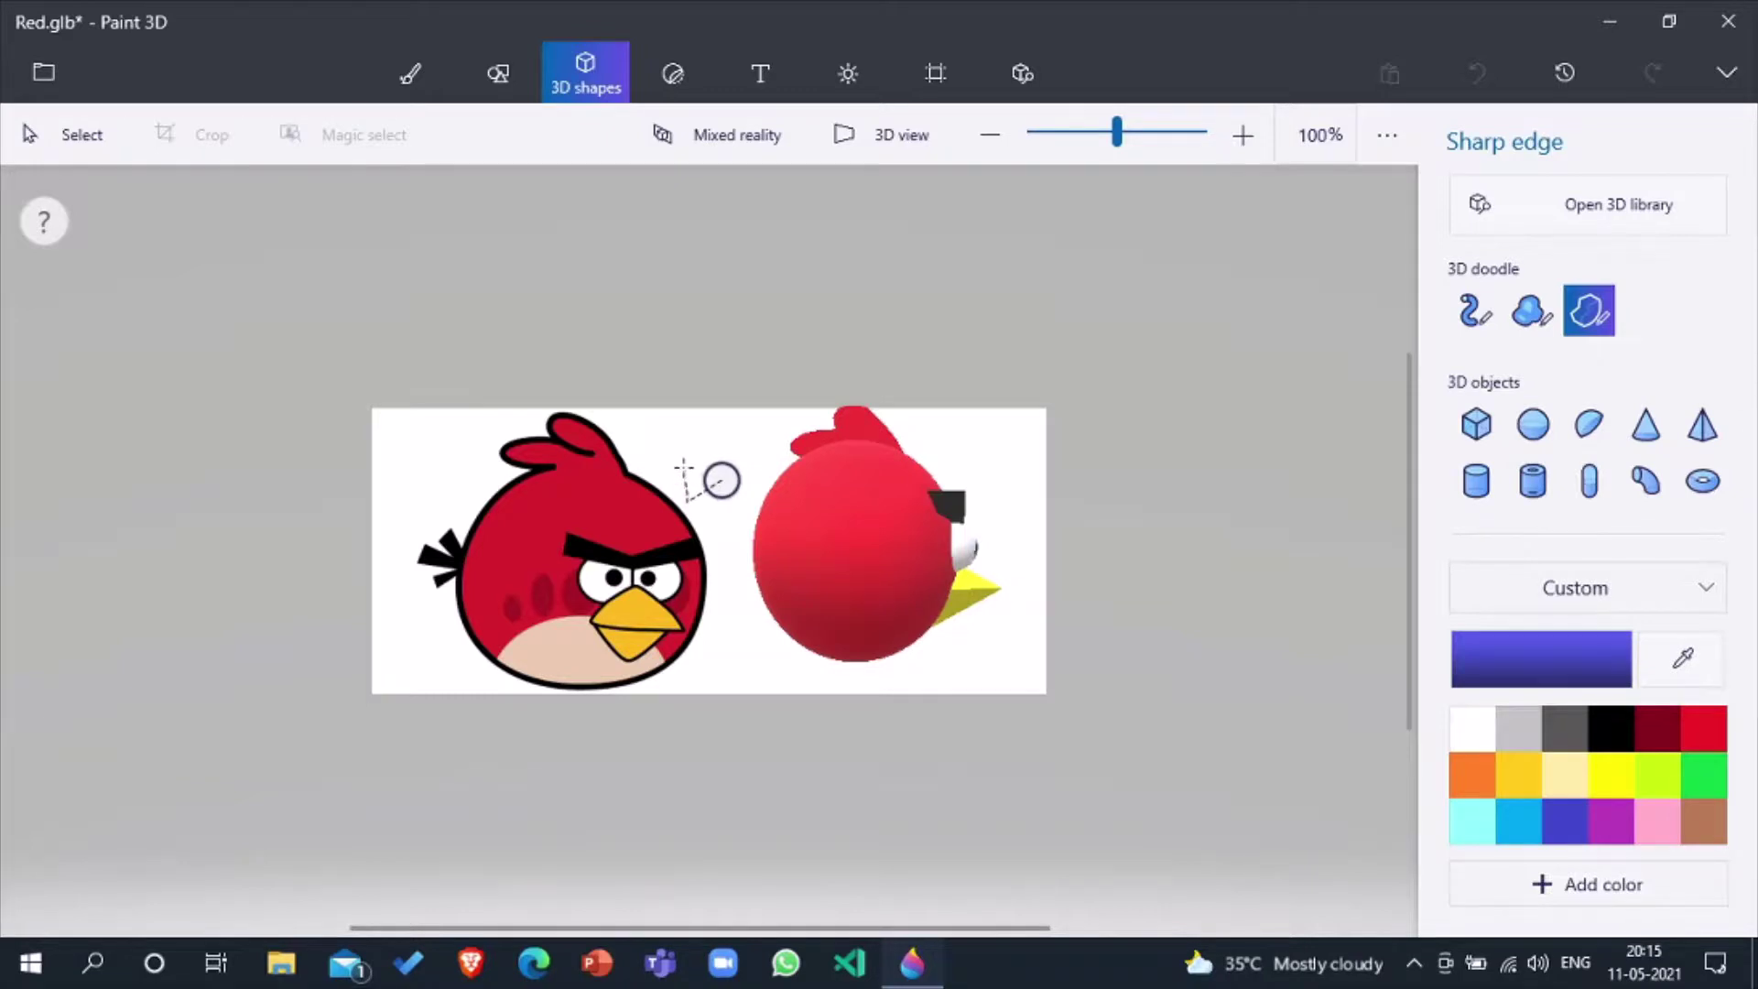
{"action": "left_click", "coordinate": [686, 473]}
{"action": "left_click", "coordinate": [716, 451]}
{"action": "left_click", "coordinate": [655, 451]}
{"action": "left_click", "coordinate": [661, 422]}
{"action": "left_click", "coordinate": [713, 437]}
{"action": "left_click", "coordinate": [687, 391]}
{"action": "left_click", "coordinate": [722, 479]}
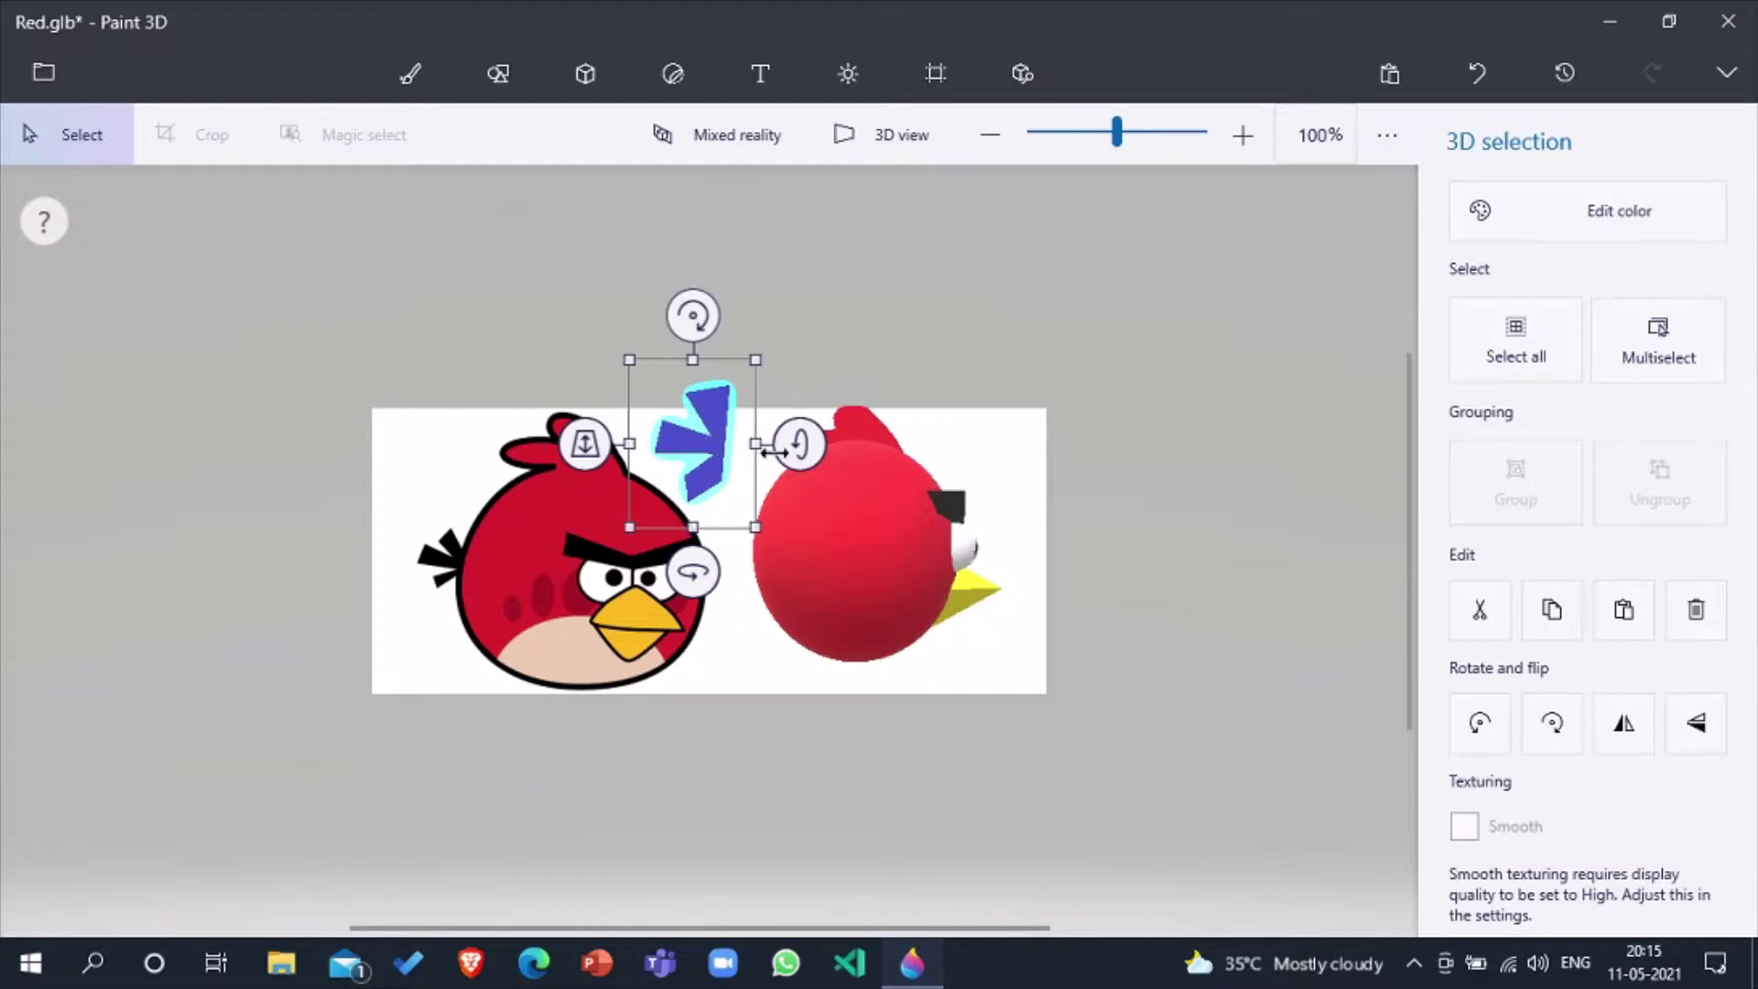
Step: Make the tail shape black
{"action": "left_click", "coordinate": [1611, 208]}
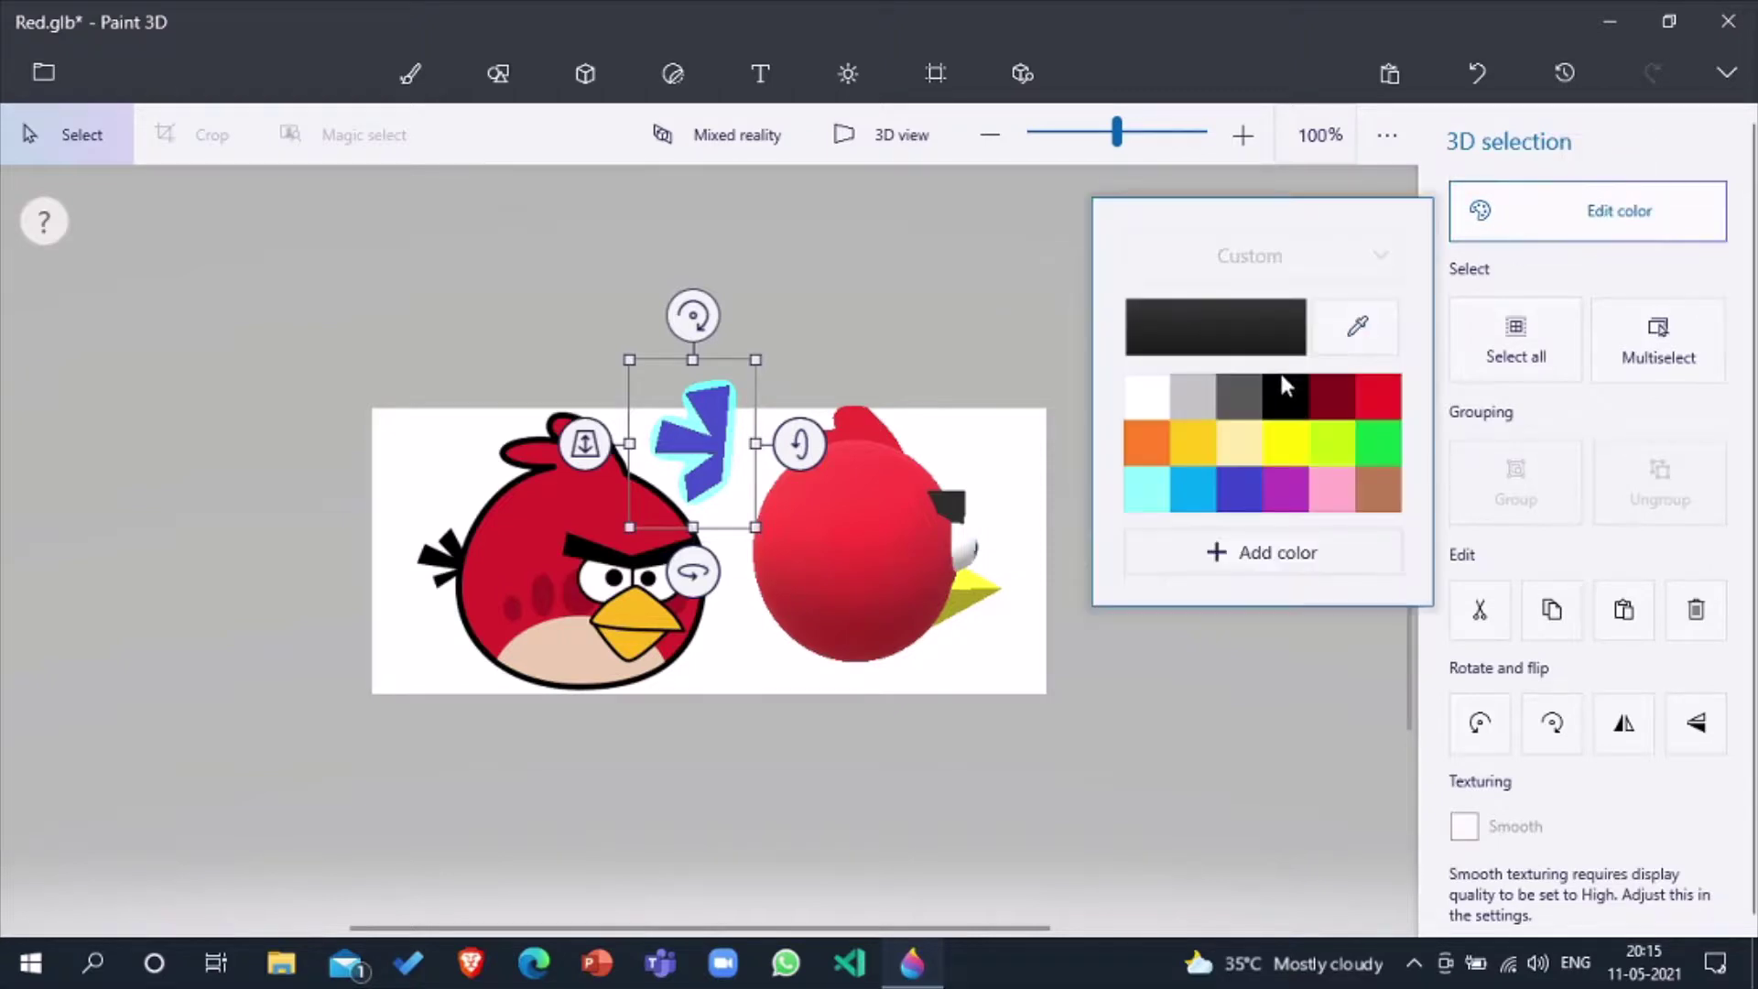
{"action": "left_click", "coordinate": [1283, 398]}
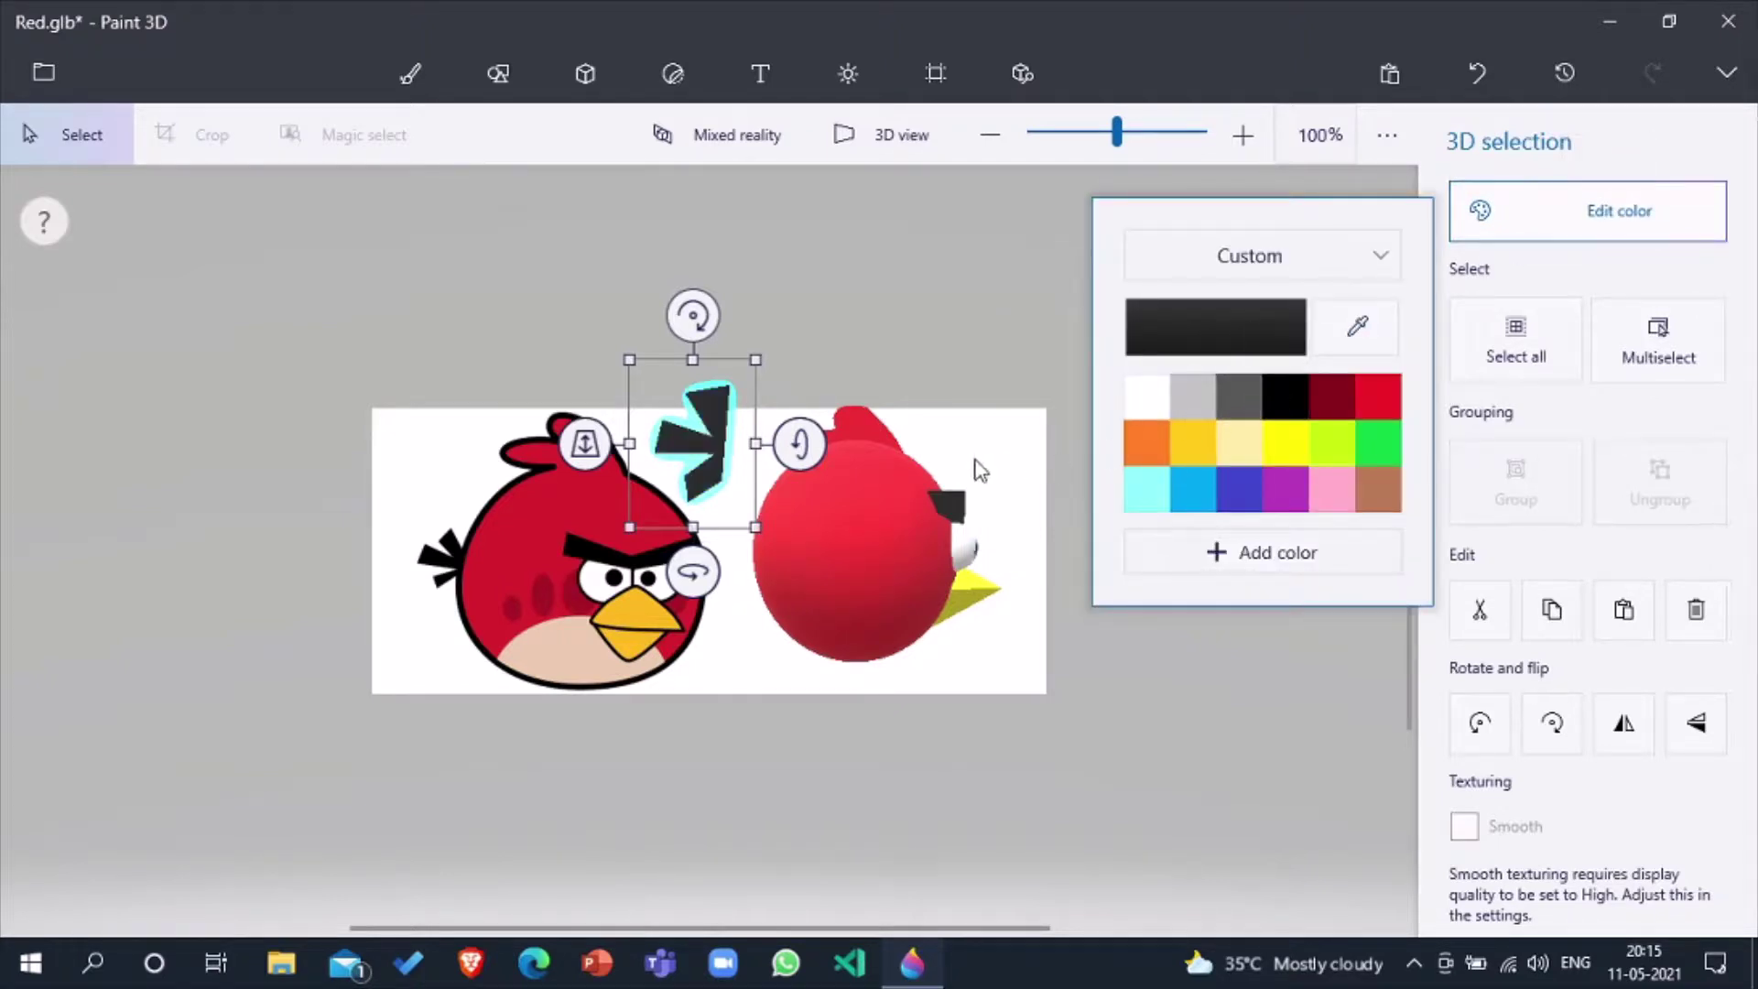
{"action": "left_click", "coordinate": [719, 443]}
Step: Set the tail against the bird's back with a slight tilt, then deselect it
{"action": "mouse_move", "coordinate": [719, 442]}
{"action": "left_mouse_down"}
{"action": "mouse_move", "coordinate": [743, 456]}
{"action": "mouse_move", "coordinate": [755, 509]}
{"action": "left_mouse_up"}
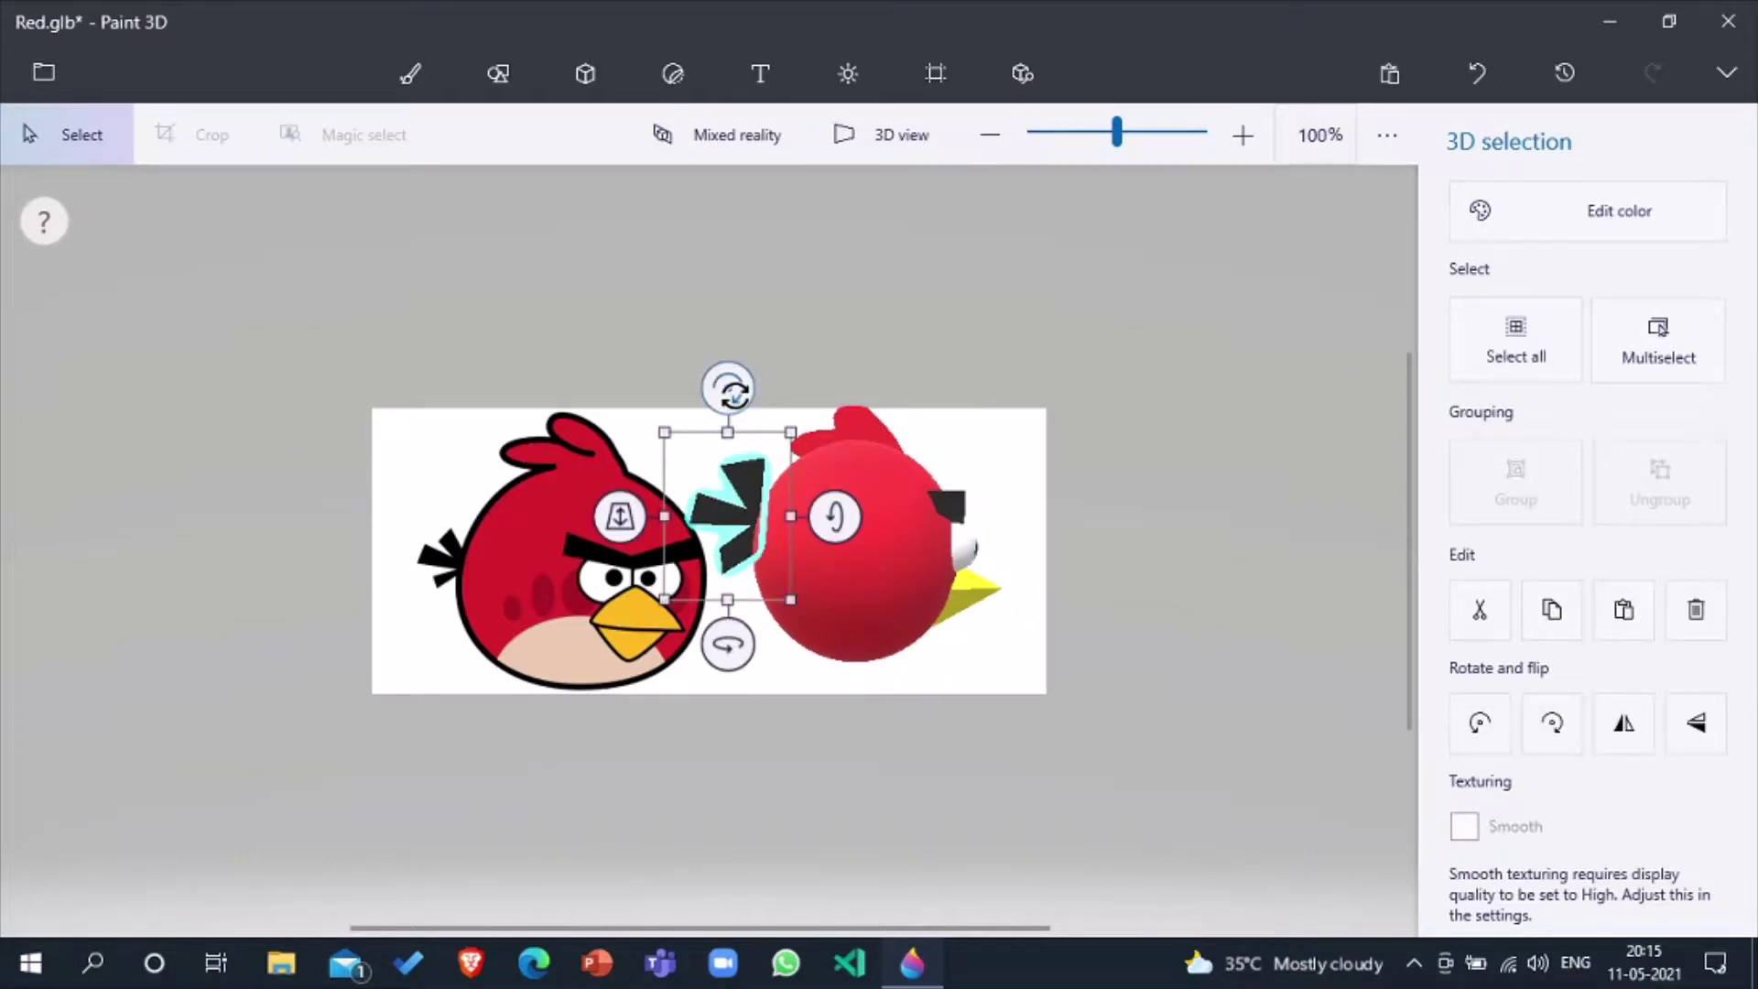
{"action": "mouse_move", "coordinate": [730, 388]}
{"action": "left_mouse_down"}
{"action": "mouse_move", "coordinate": [710, 388]}
{"action": "mouse_move", "coordinate": [735, 389]}
{"action": "left_mouse_up"}
{"action": "mouse_move", "coordinate": [728, 388]}
{"action": "left_mouse_down"}
{"action": "mouse_move", "coordinate": [690, 393]}
{"action": "mouse_move", "coordinate": [702, 403]}
{"action": "left_mouse_up"}
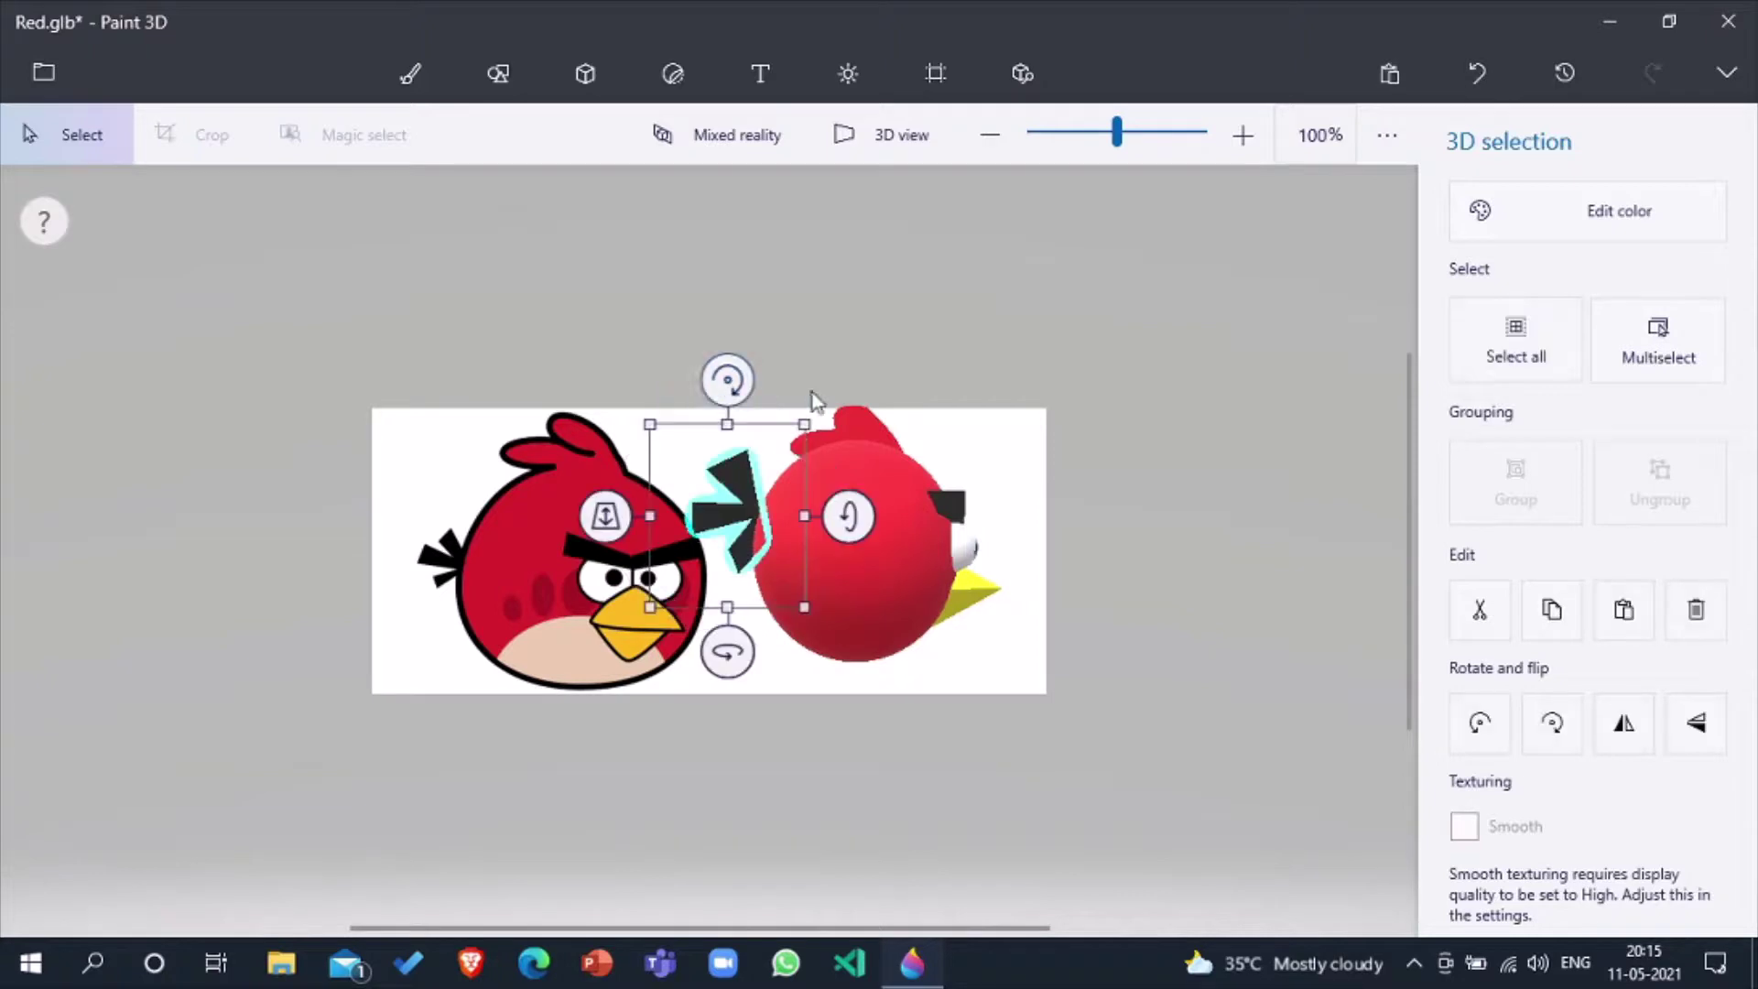
{"action": "left_click", "coordinate": [1085, 351]}
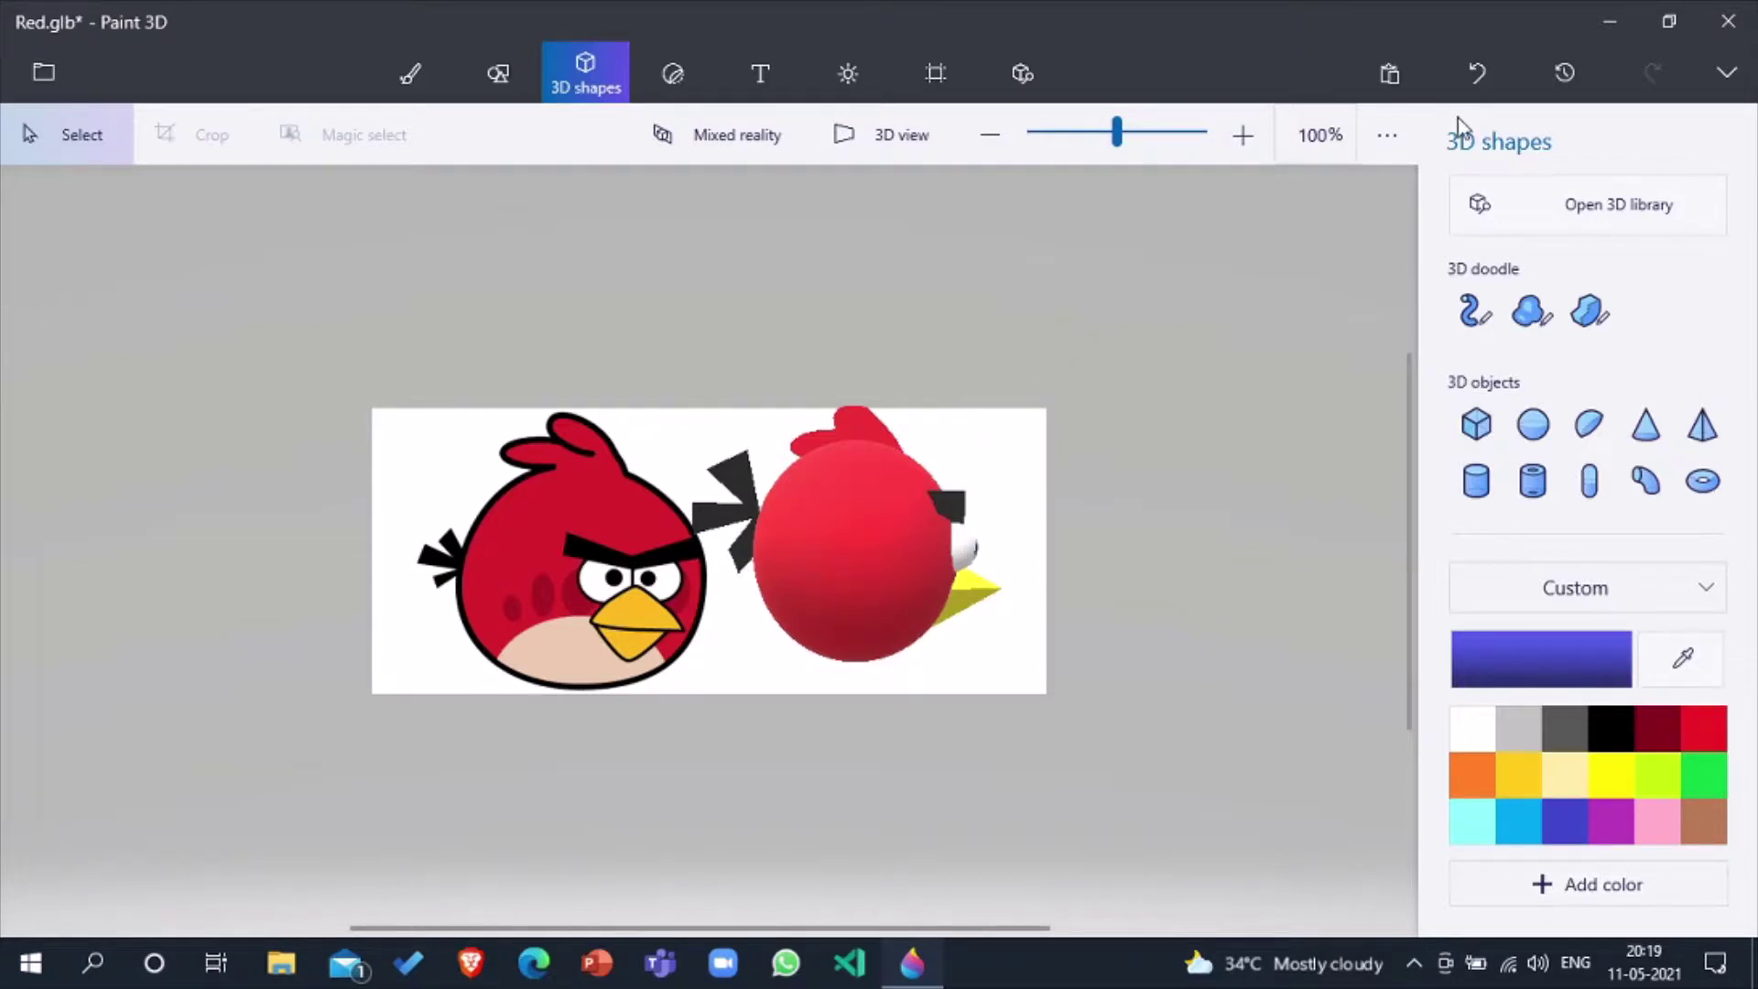
{"action": "left_click_drag", "start_coordinate": [642, 302], "coordinate": [963, 701]}
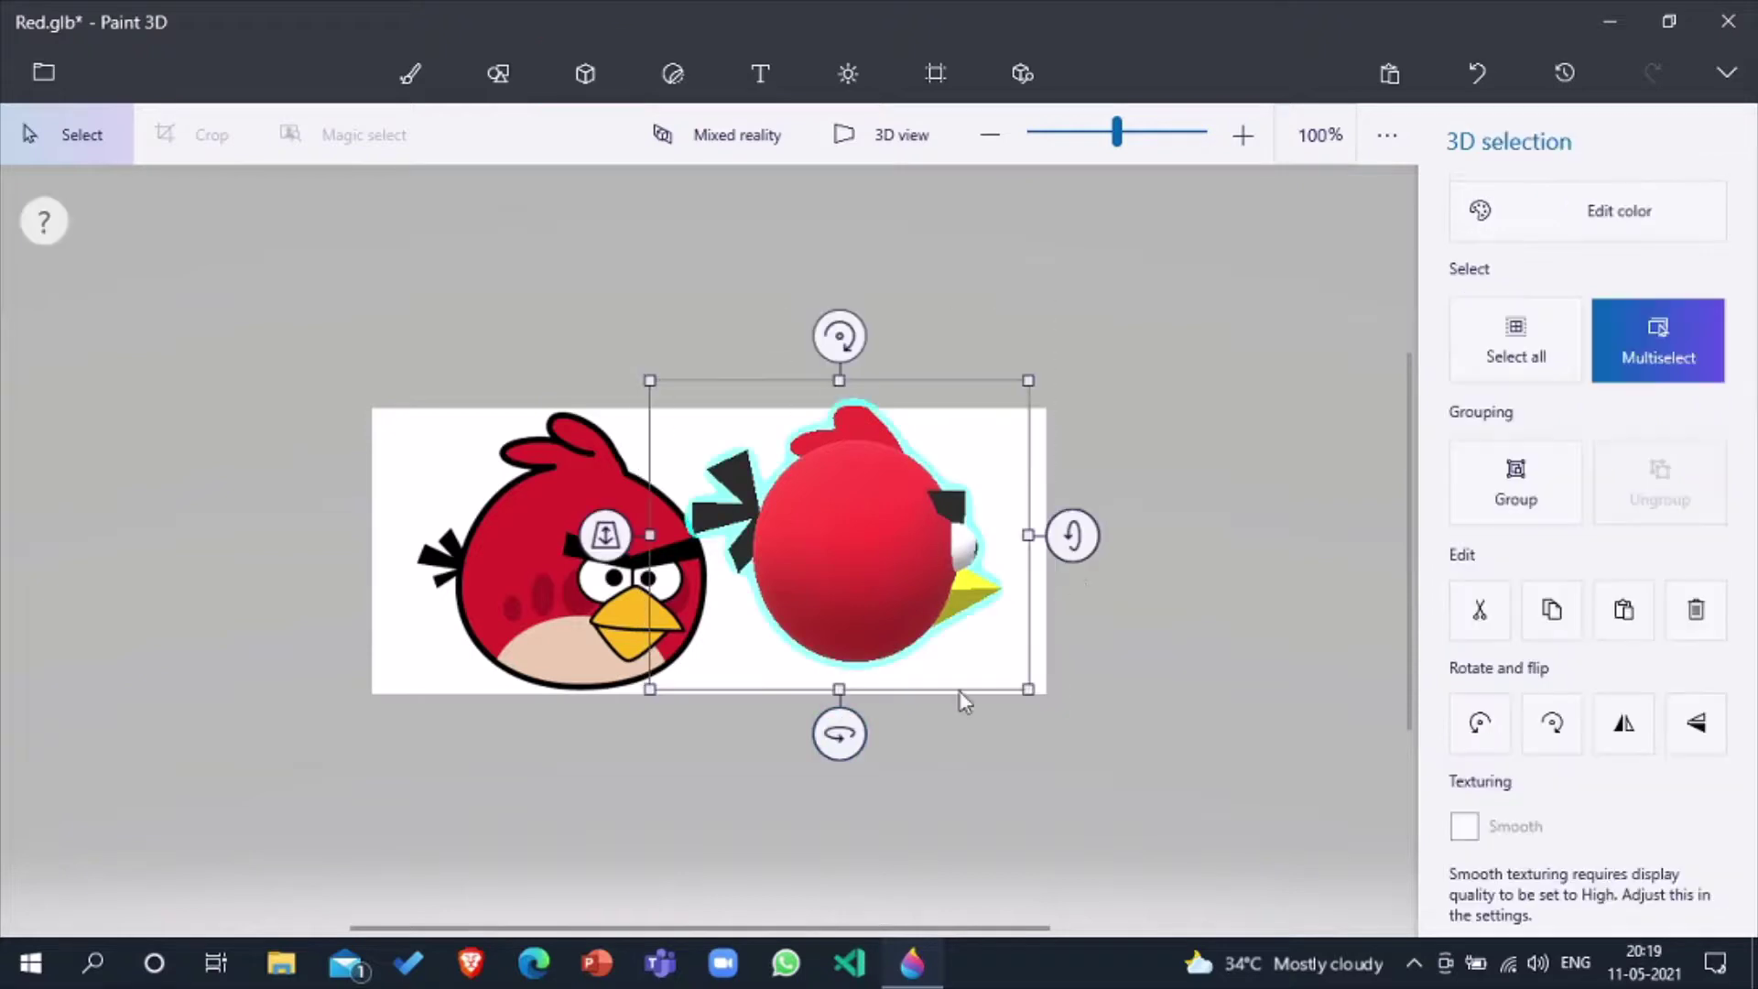
{"action": "left_click_drag", "start_coordinate": [839, 733], "coordinate": [733, 641]}
{"action": "left_click", "coordinate": [718, 656]}
{"action": "left_click", "coordinate": [585, 73]}
{"action": "left_click", "coordinate": [497, 73]}
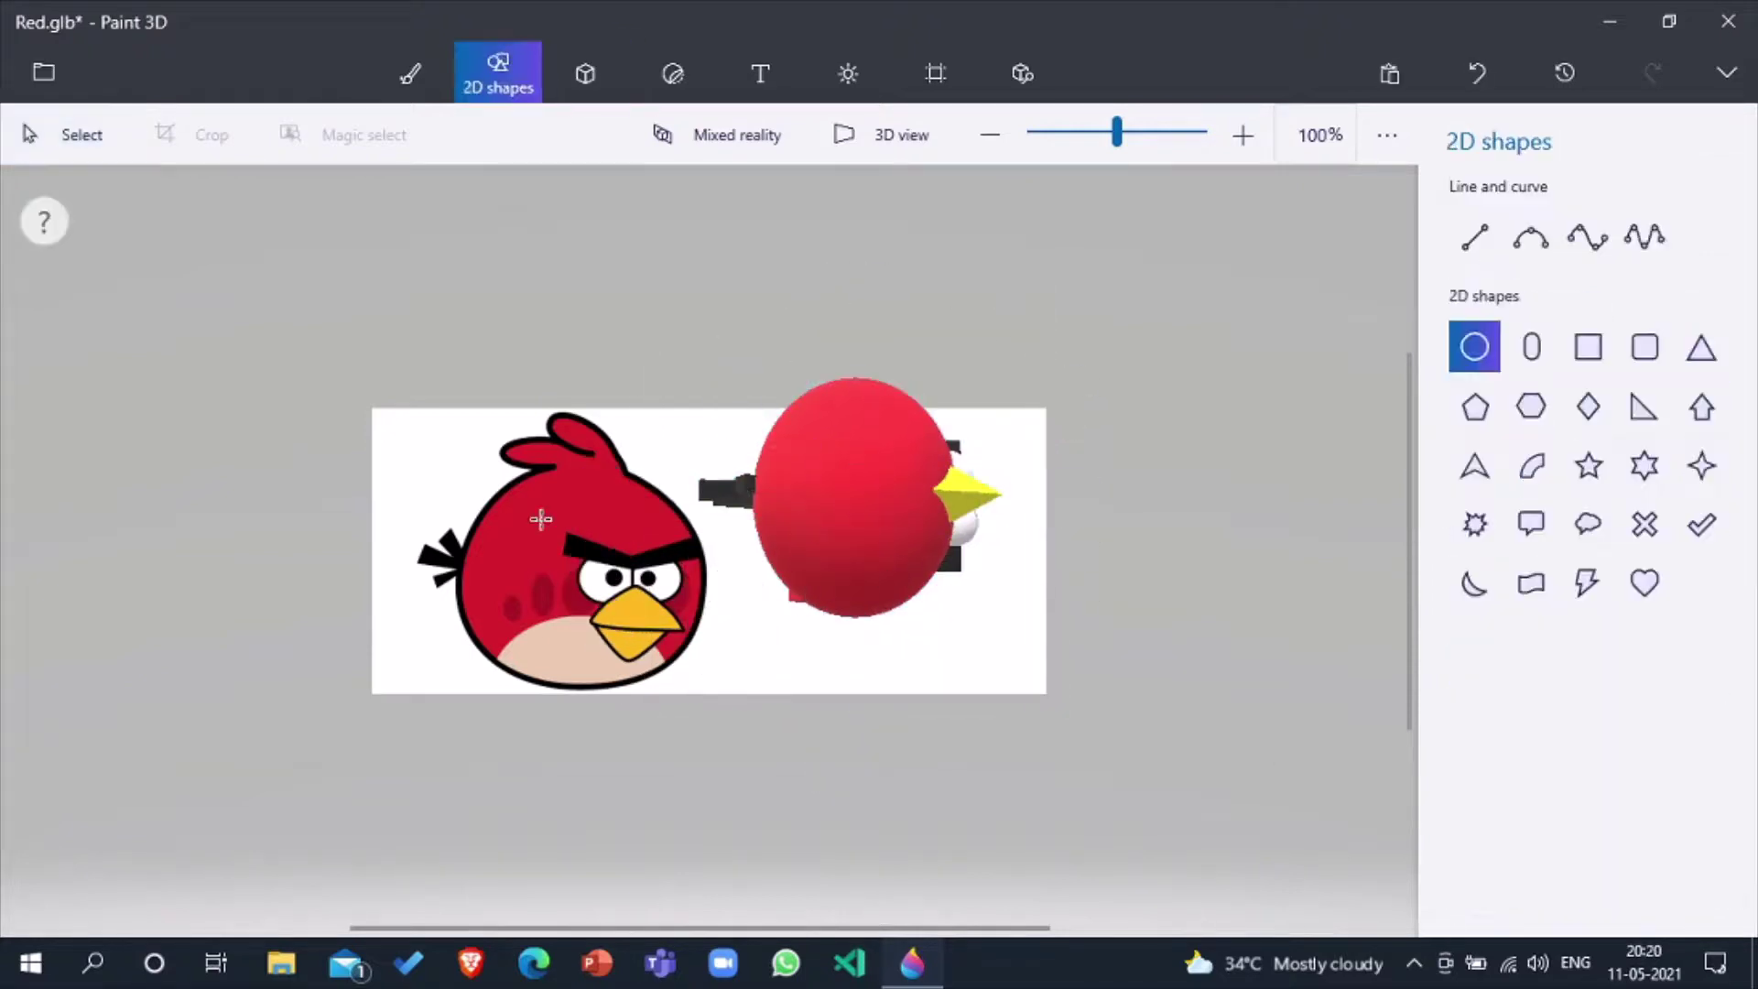
{"action": "left_click", "coordinate": [585, 73]}
{"action": "left_click_drag", "start_coordinate": [691, 381], "coordinate": [1080, 628]}
{"action": "left_click", "coordinate": [1099, 506]}
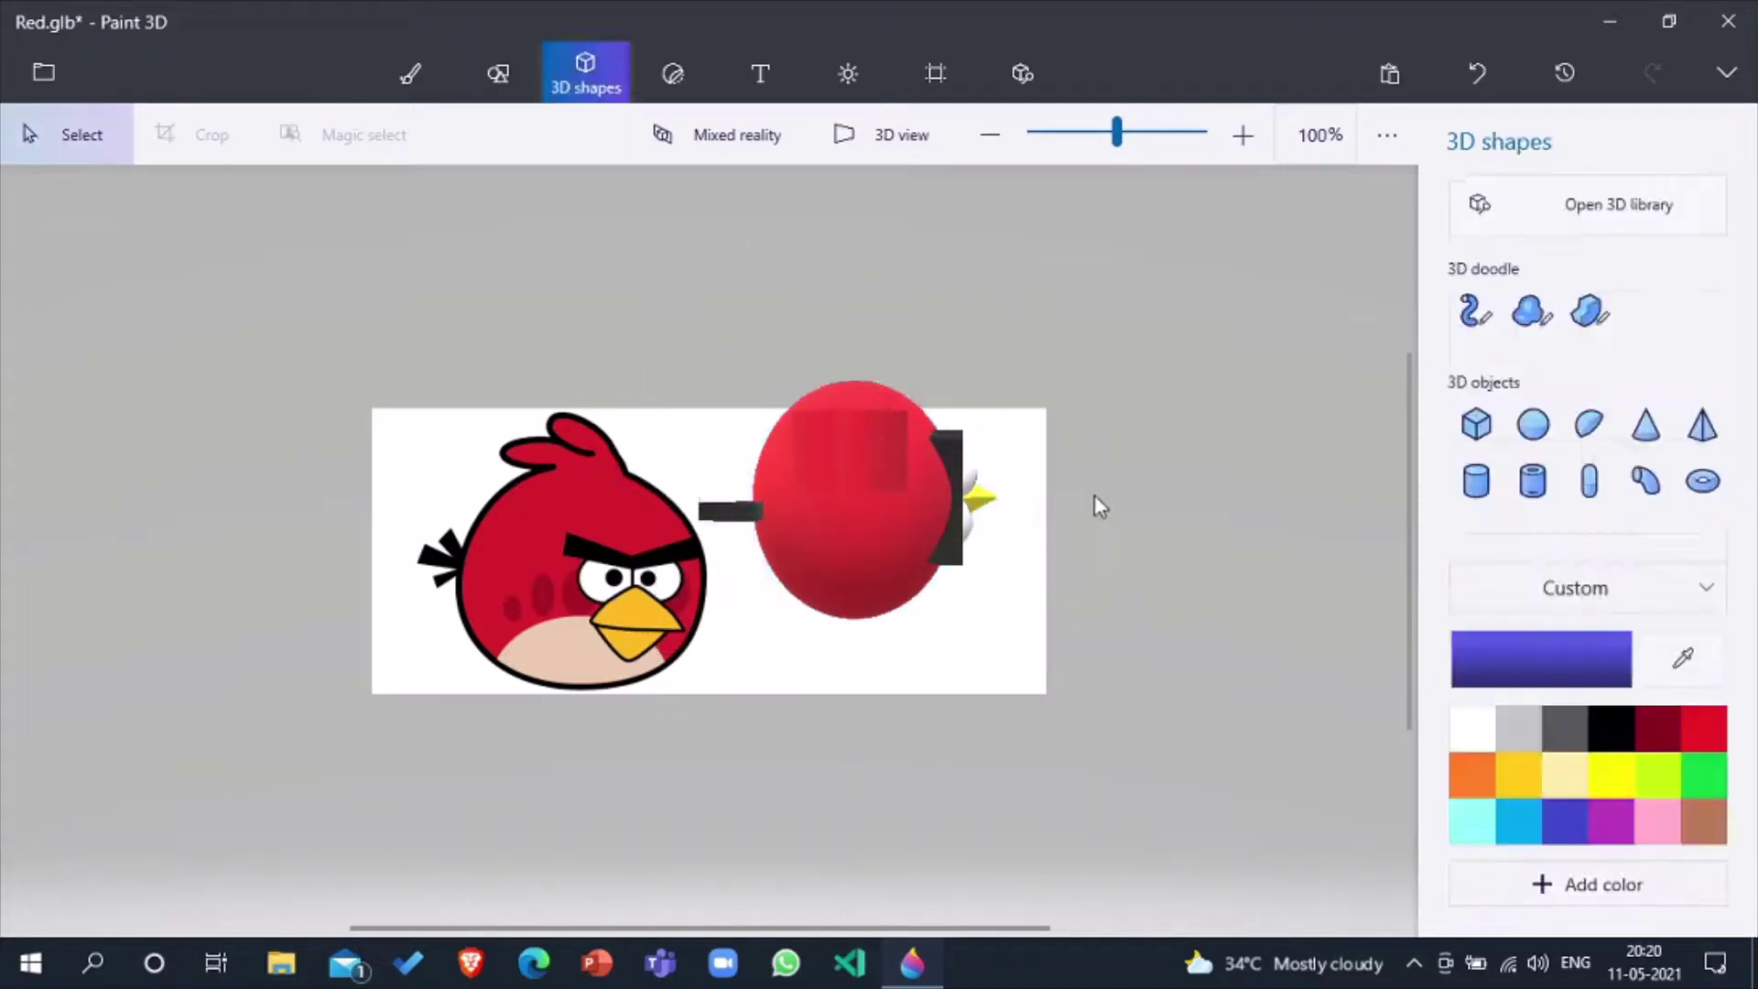
{"action": "left_click", "coordinate": [926, 458]}
{"action": "left_click_drag", "start_coordinate": [875, 691], "coordinate": [1099, 432]}
{"action": "left_click_drag", "start_coordinate": [1095, 519], "coordinate": [1070, 531]}
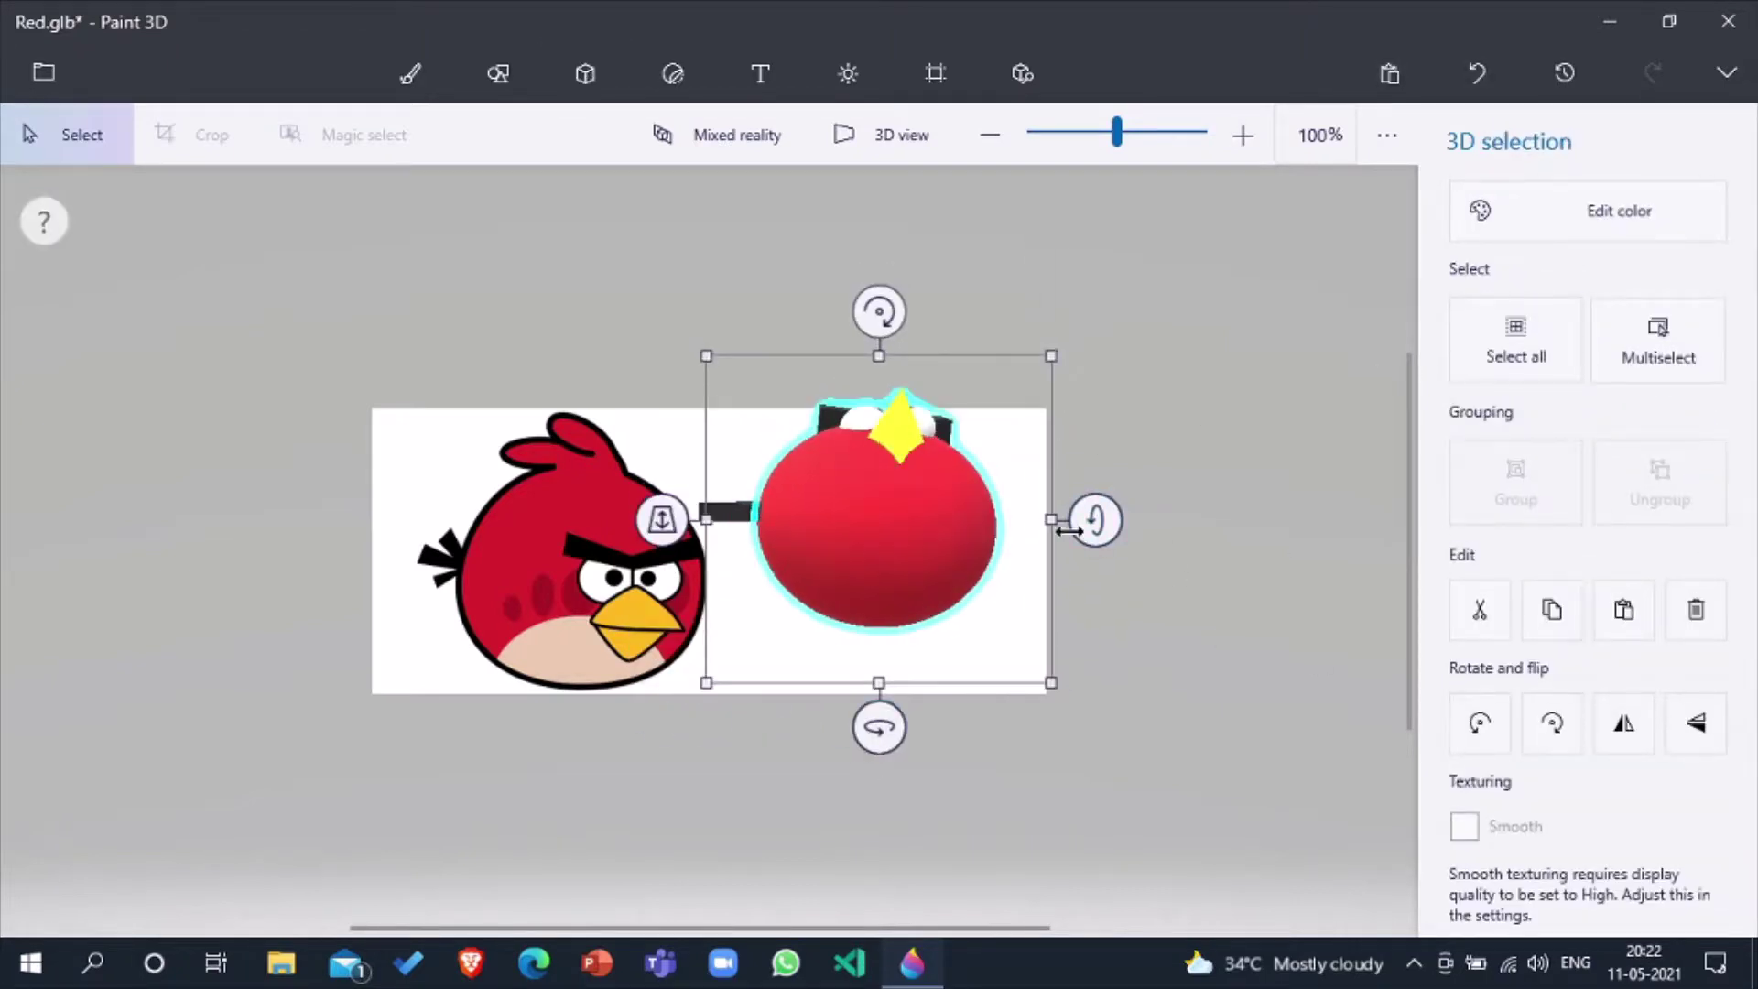
{"action": "key", "text": "ctrl+z"}
{"action": "key", "text": "ctrl+z"}
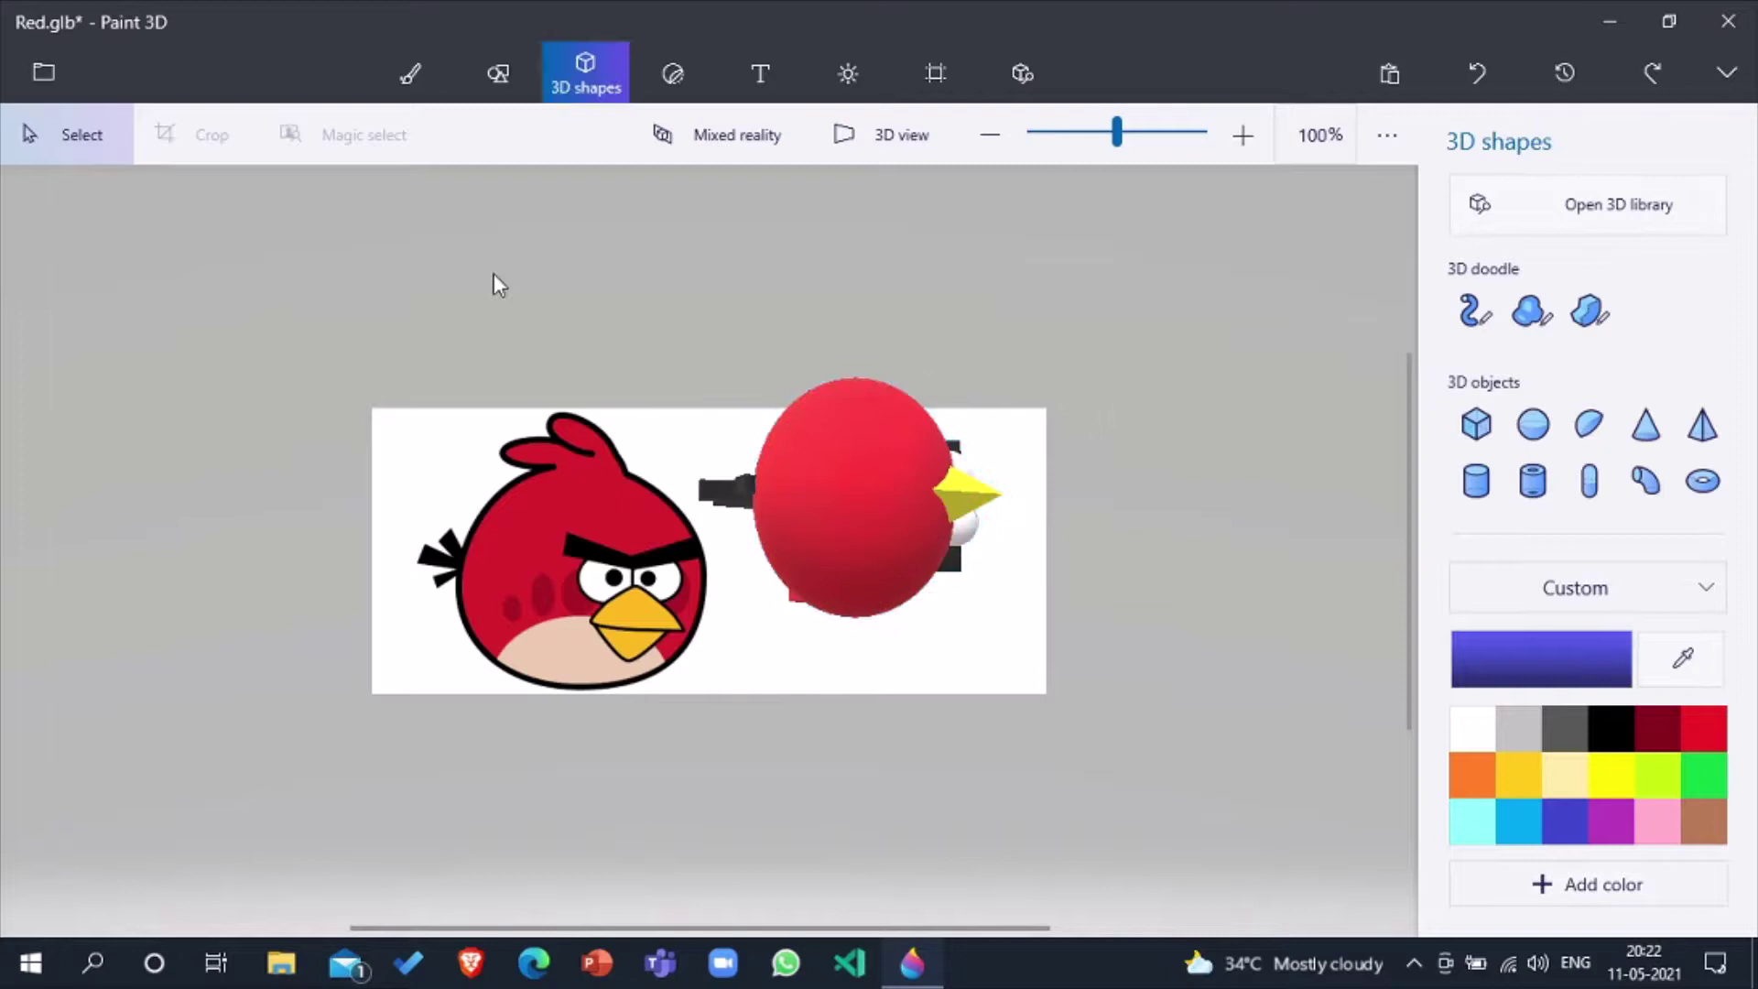
{"action": "key", "text": "ctrl+y"}
{"action": "key", "text": "ctrl+z"}
{"action": "left_click", "coordinate": [864, 440]}
{"action": "left_click_drag", "start_coordinate": [864, 701], "coordinate": [927, 697]}
{"action": "left_click", "coordinate": [926, 698]}
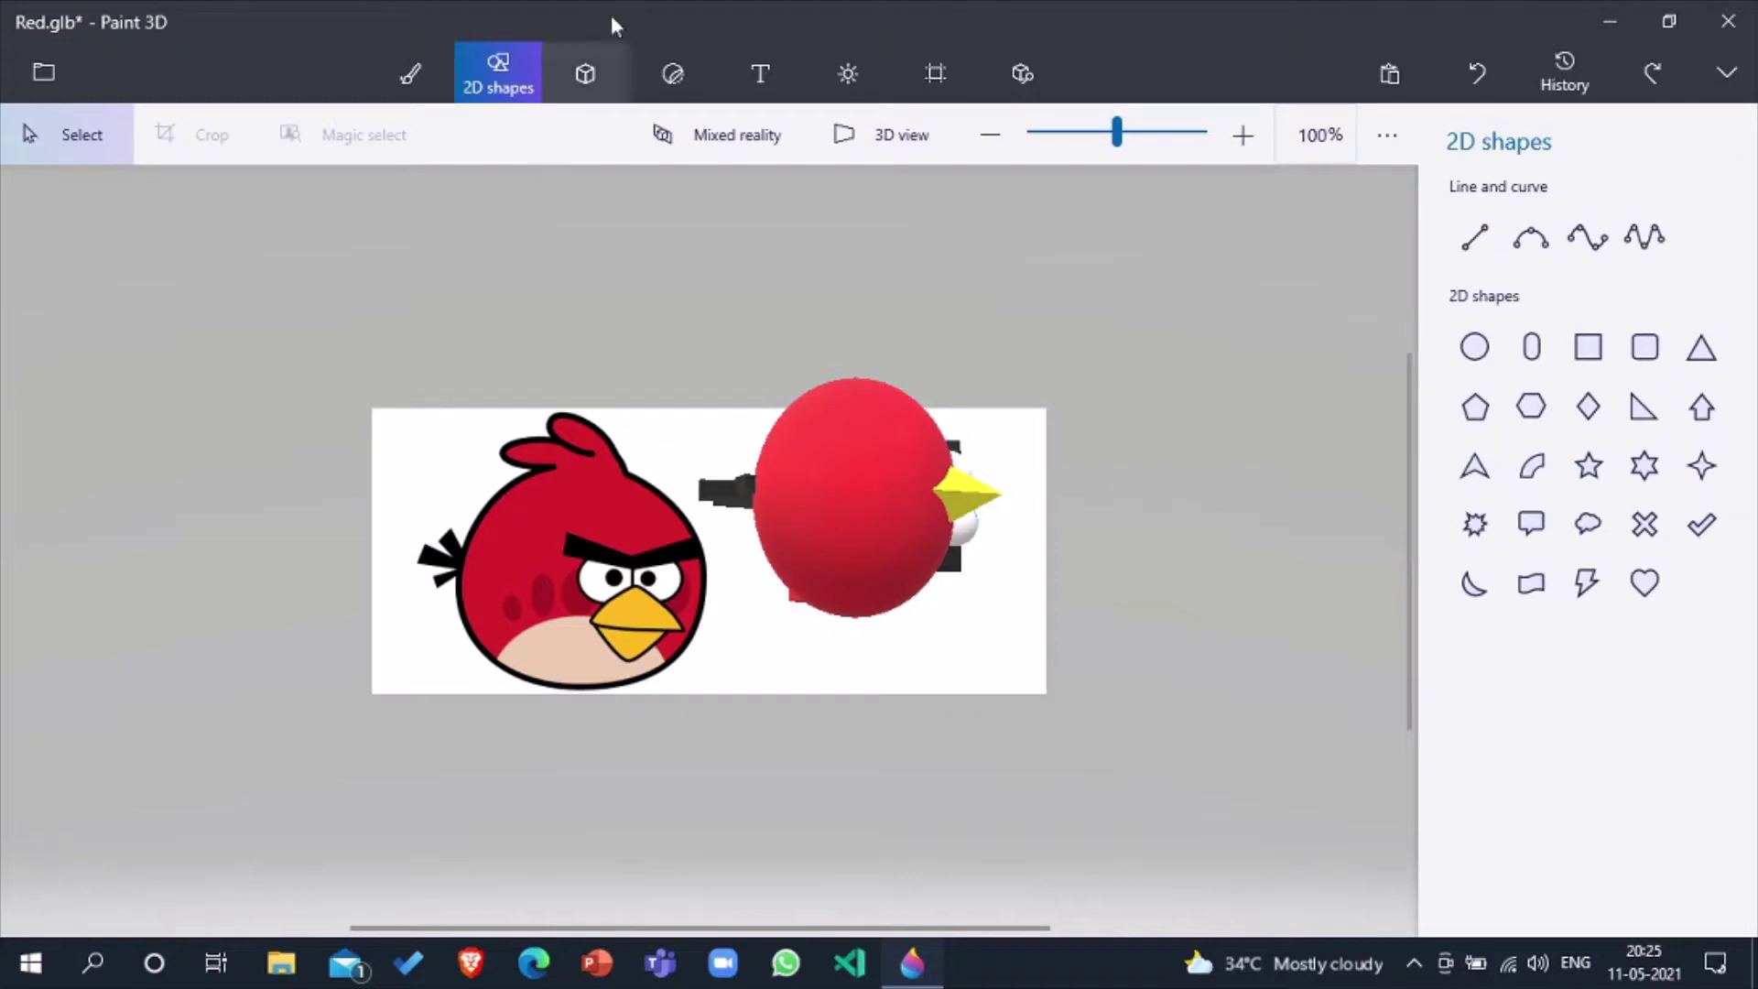
{"action": "left_click", "coordinate": [589, 62]}
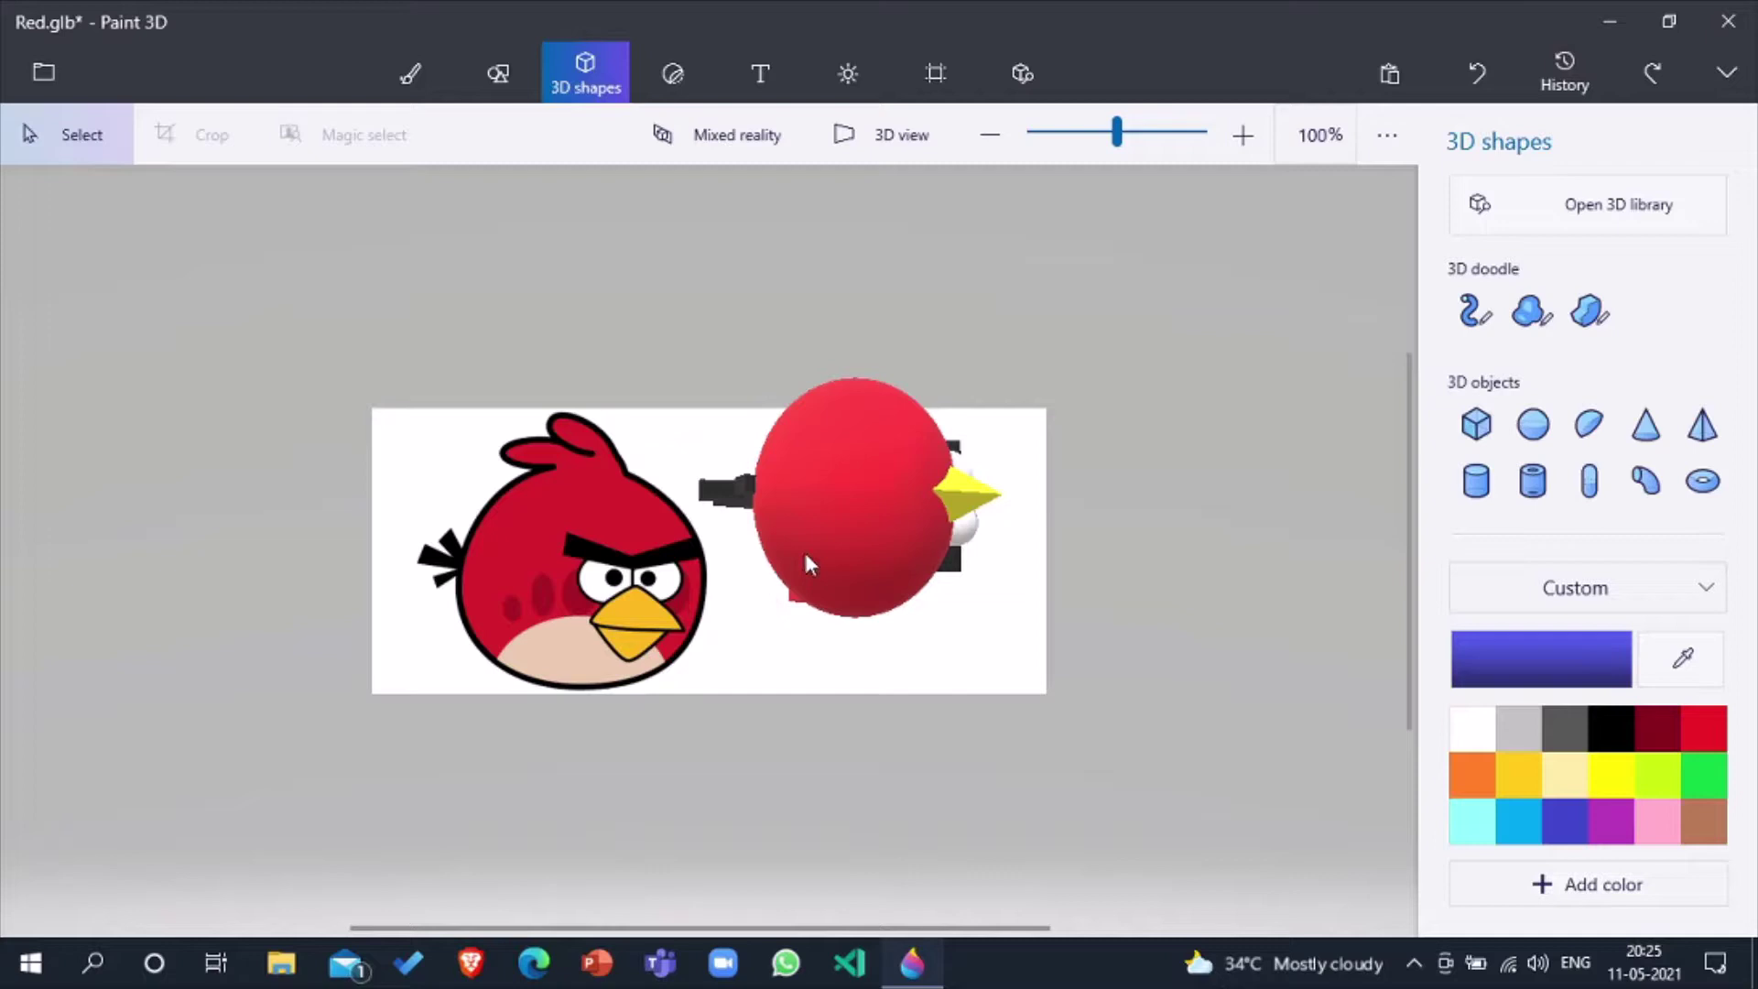
{"action": "left_click", "coordinate": [518, 89]}
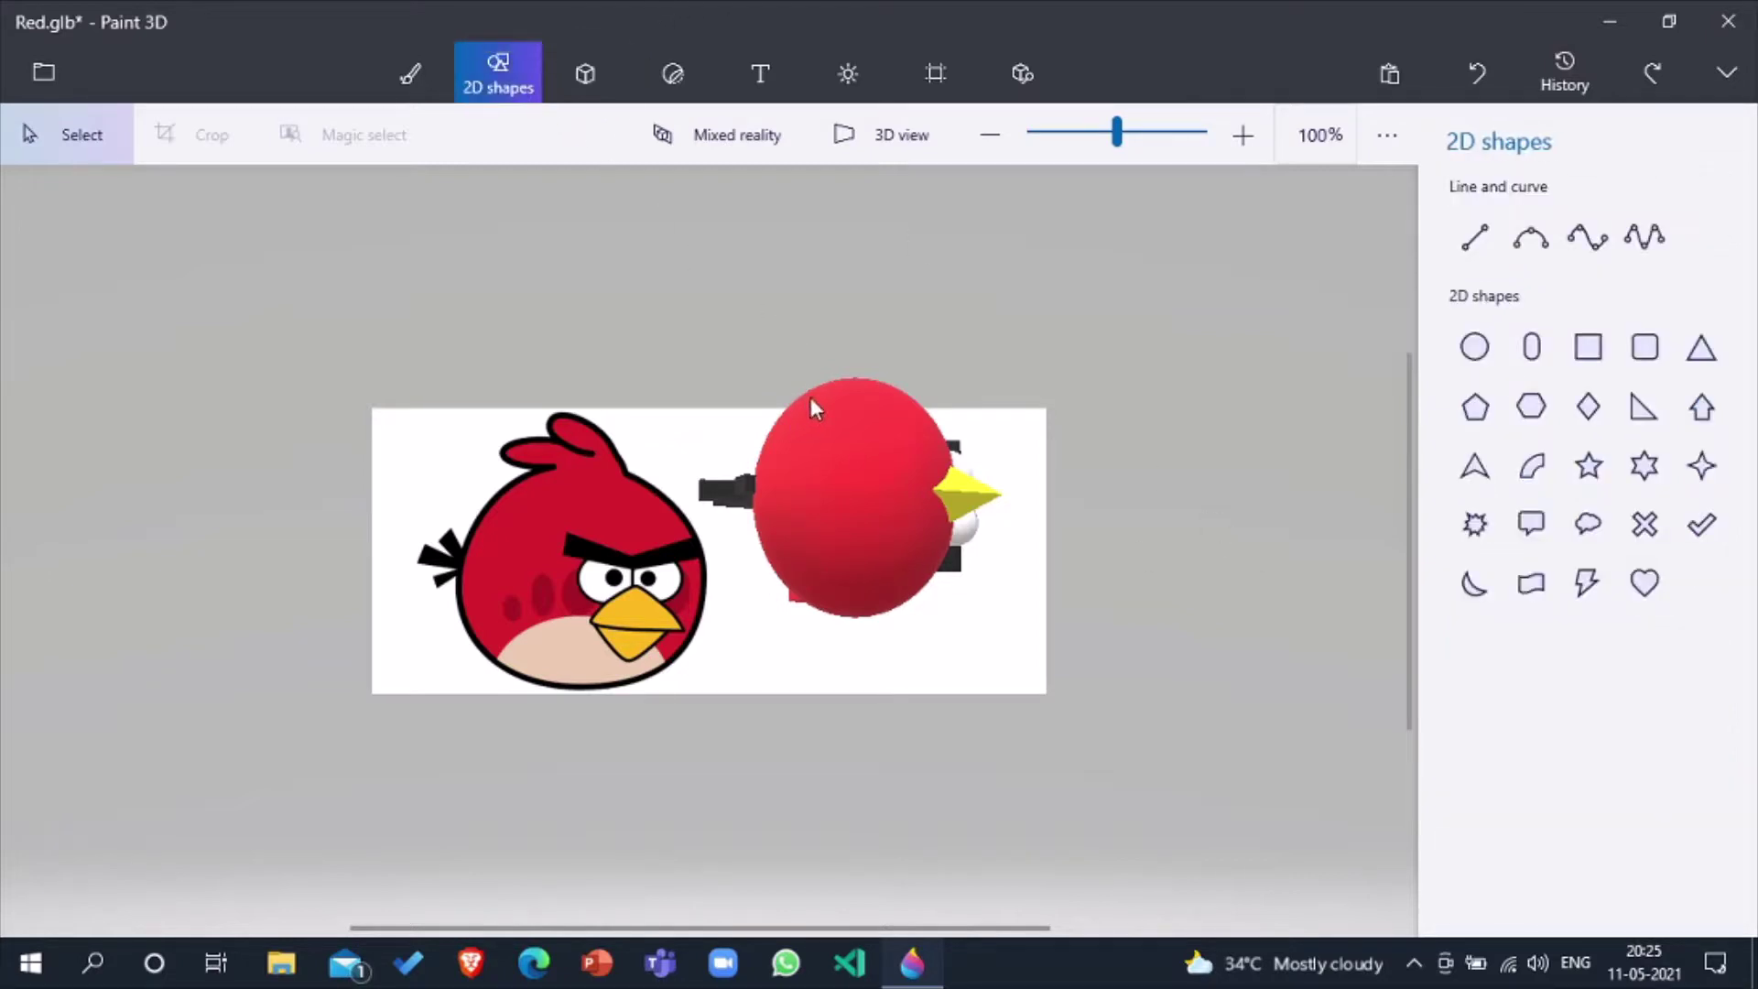
Step: Add a stretched white ellipse belly over the bird and tip it upright around its horizontal axis
{"action": "left_click_drag", "start_coordinate": [849, 387], "coordinate": [886, 554]}
{"action": "left_click_drag", "start_coordinate": [1241, 496], "coordinate": [1476, 348]}
{"action": "left_click", "coordinate": [1474, 348]}
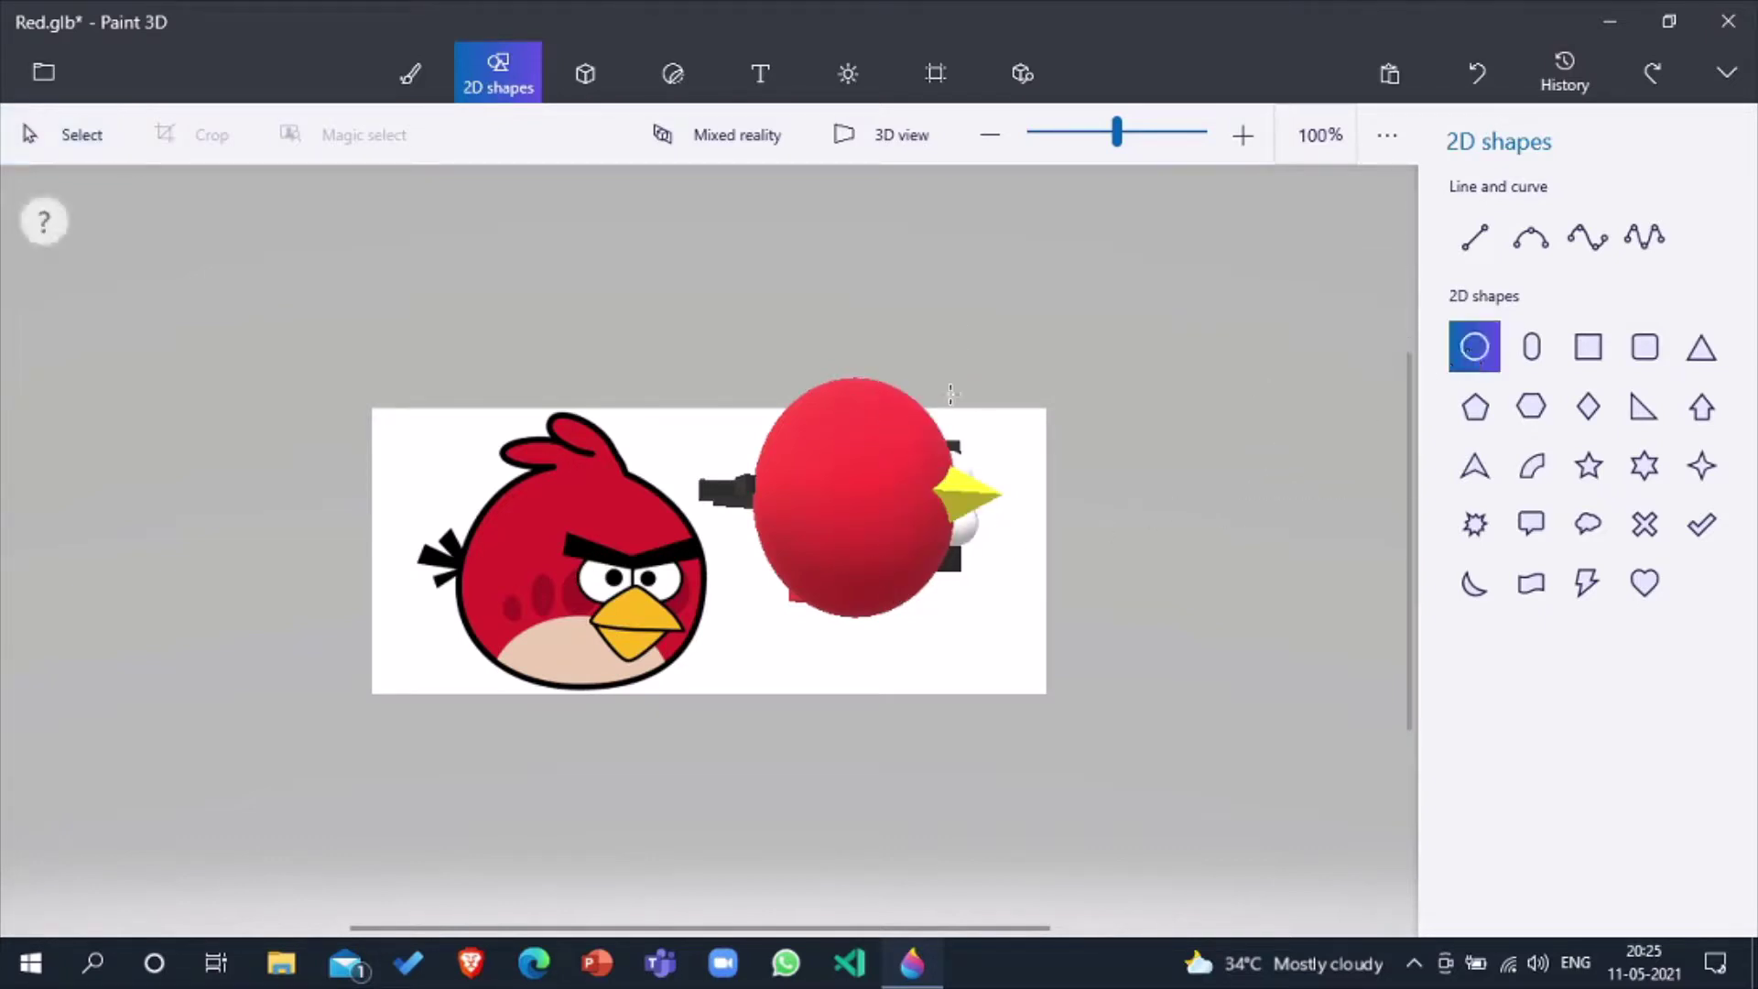
{"action": "left_click_drag", "start_coordinate": [860, 387], "coordinate": [941, 586]}
{"action": "left_click_drag", "start_coordinate": [855, 484], "coordinate": [740, 483]}
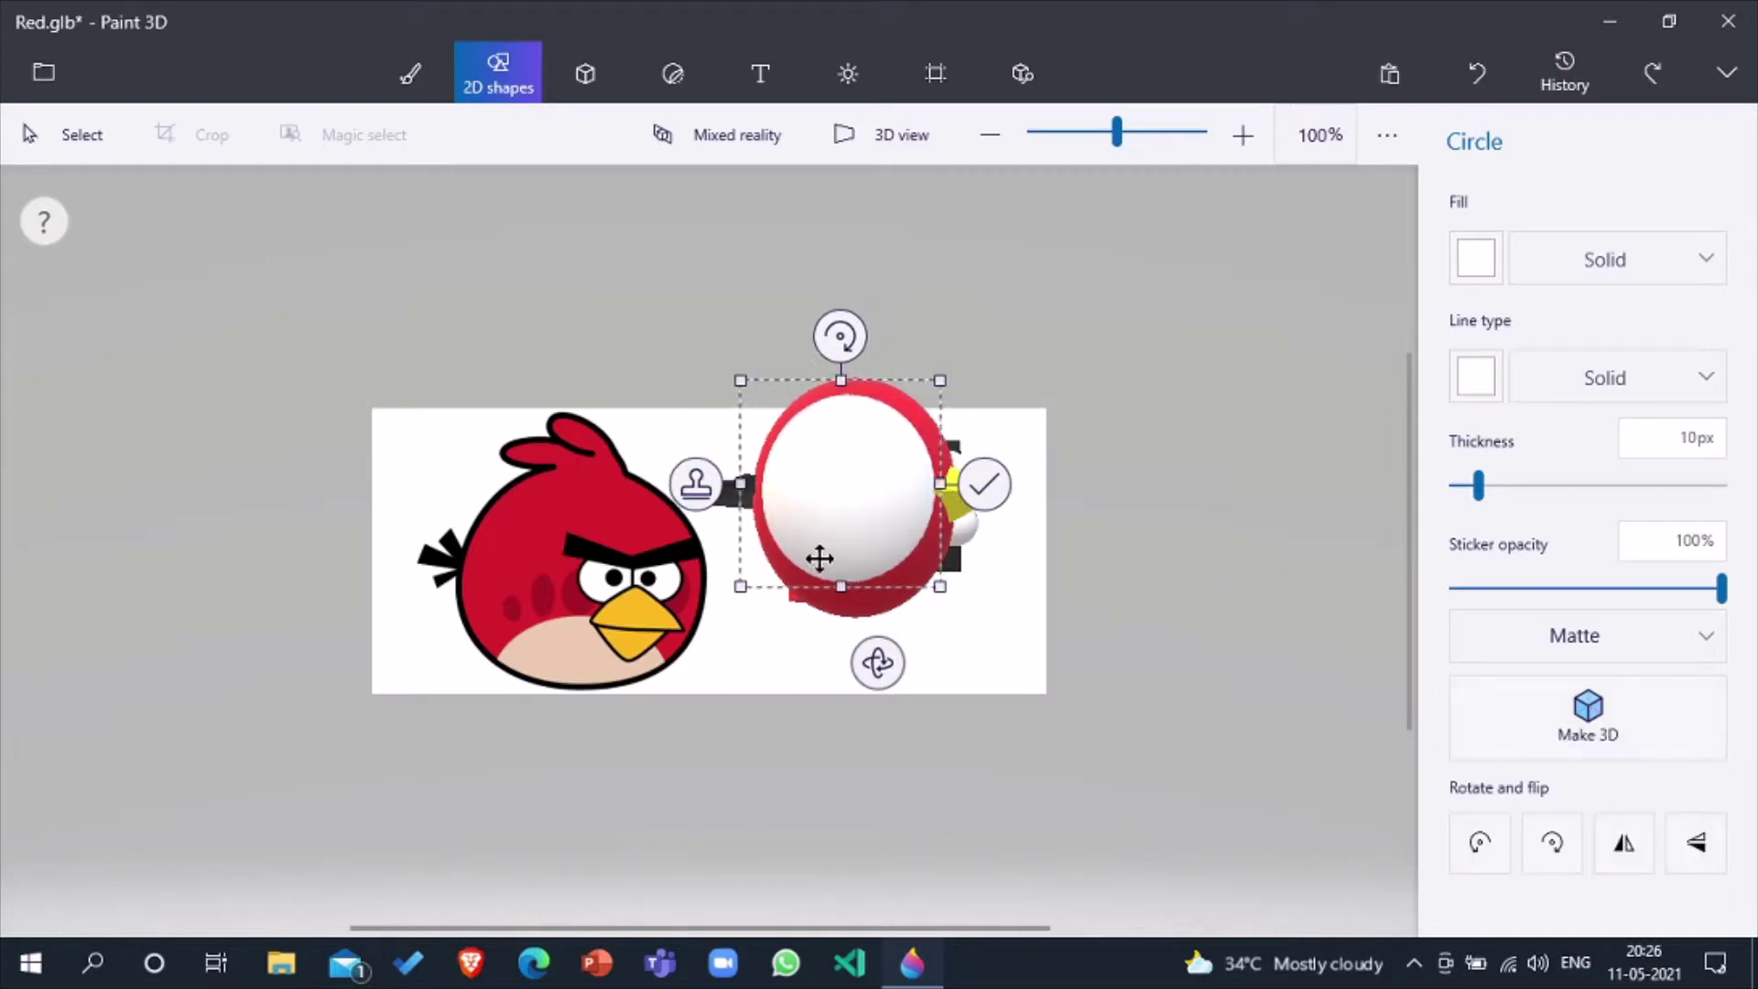
{"action": "left_click_drag", "start_coordinate": [827, 577], "coordinate": [833, 606]}
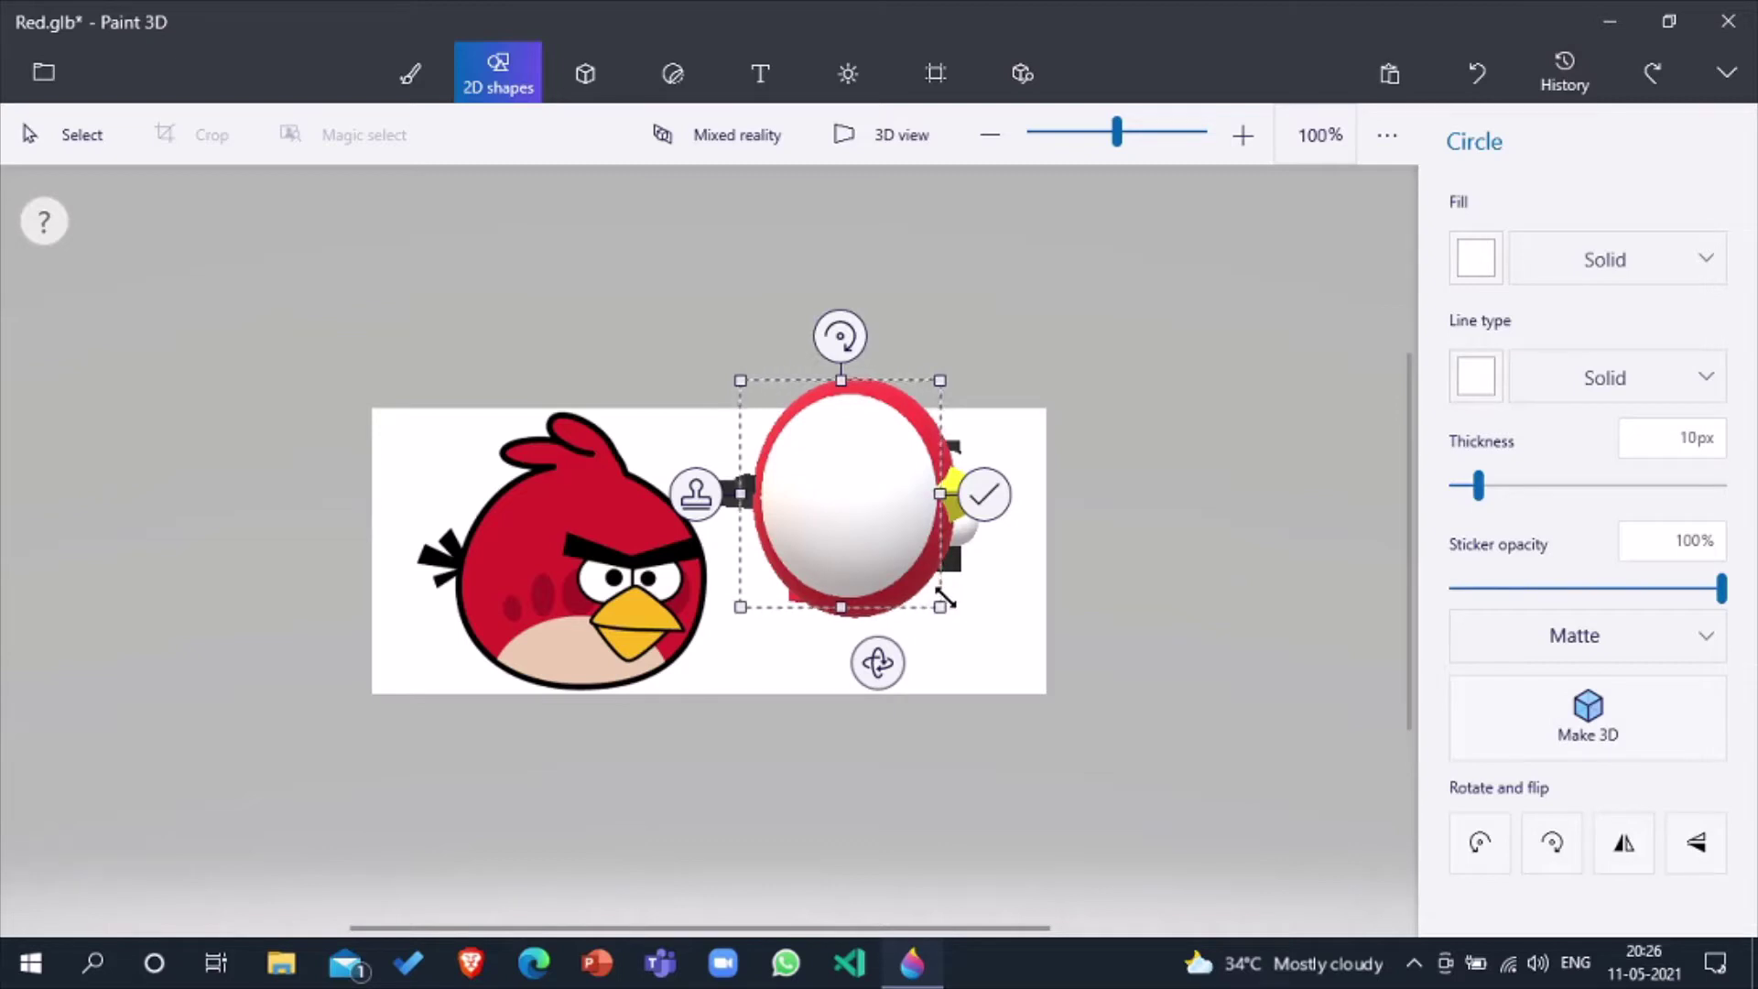
{"action": "left_click_drag", "start_coordinate": [943, 602], "coordinate": [941, 616]}
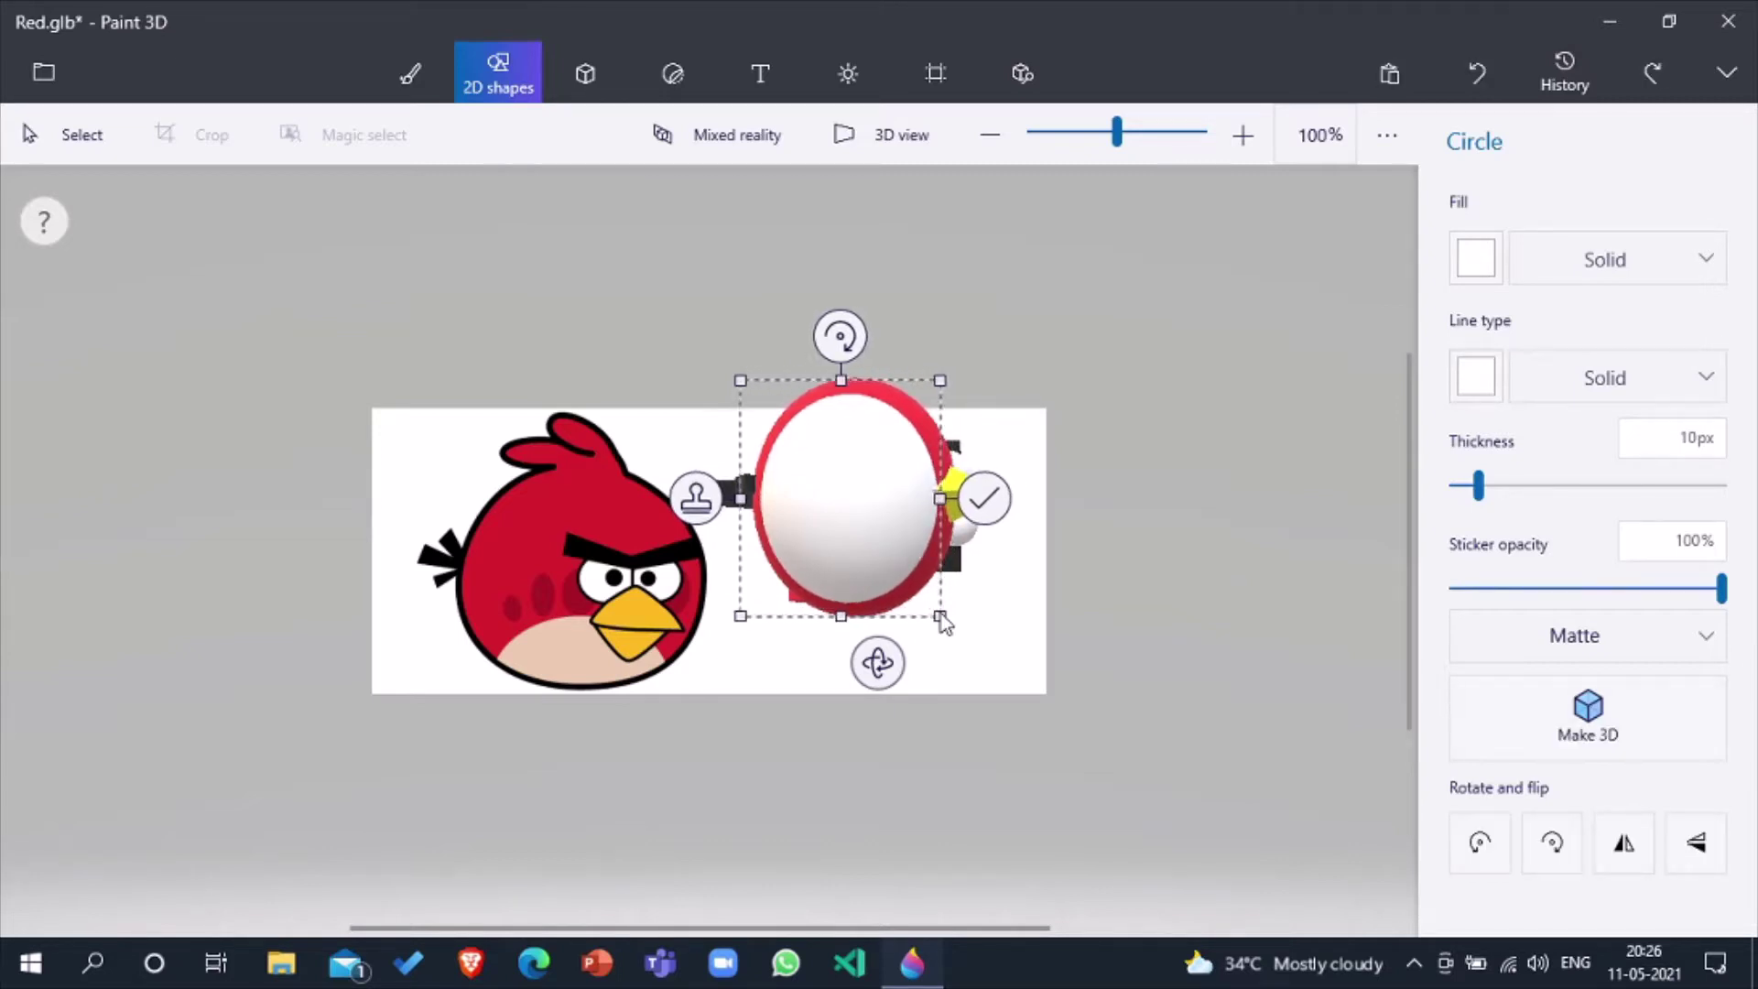
{"action": "left_click", "coordinate": [1053, 586]}
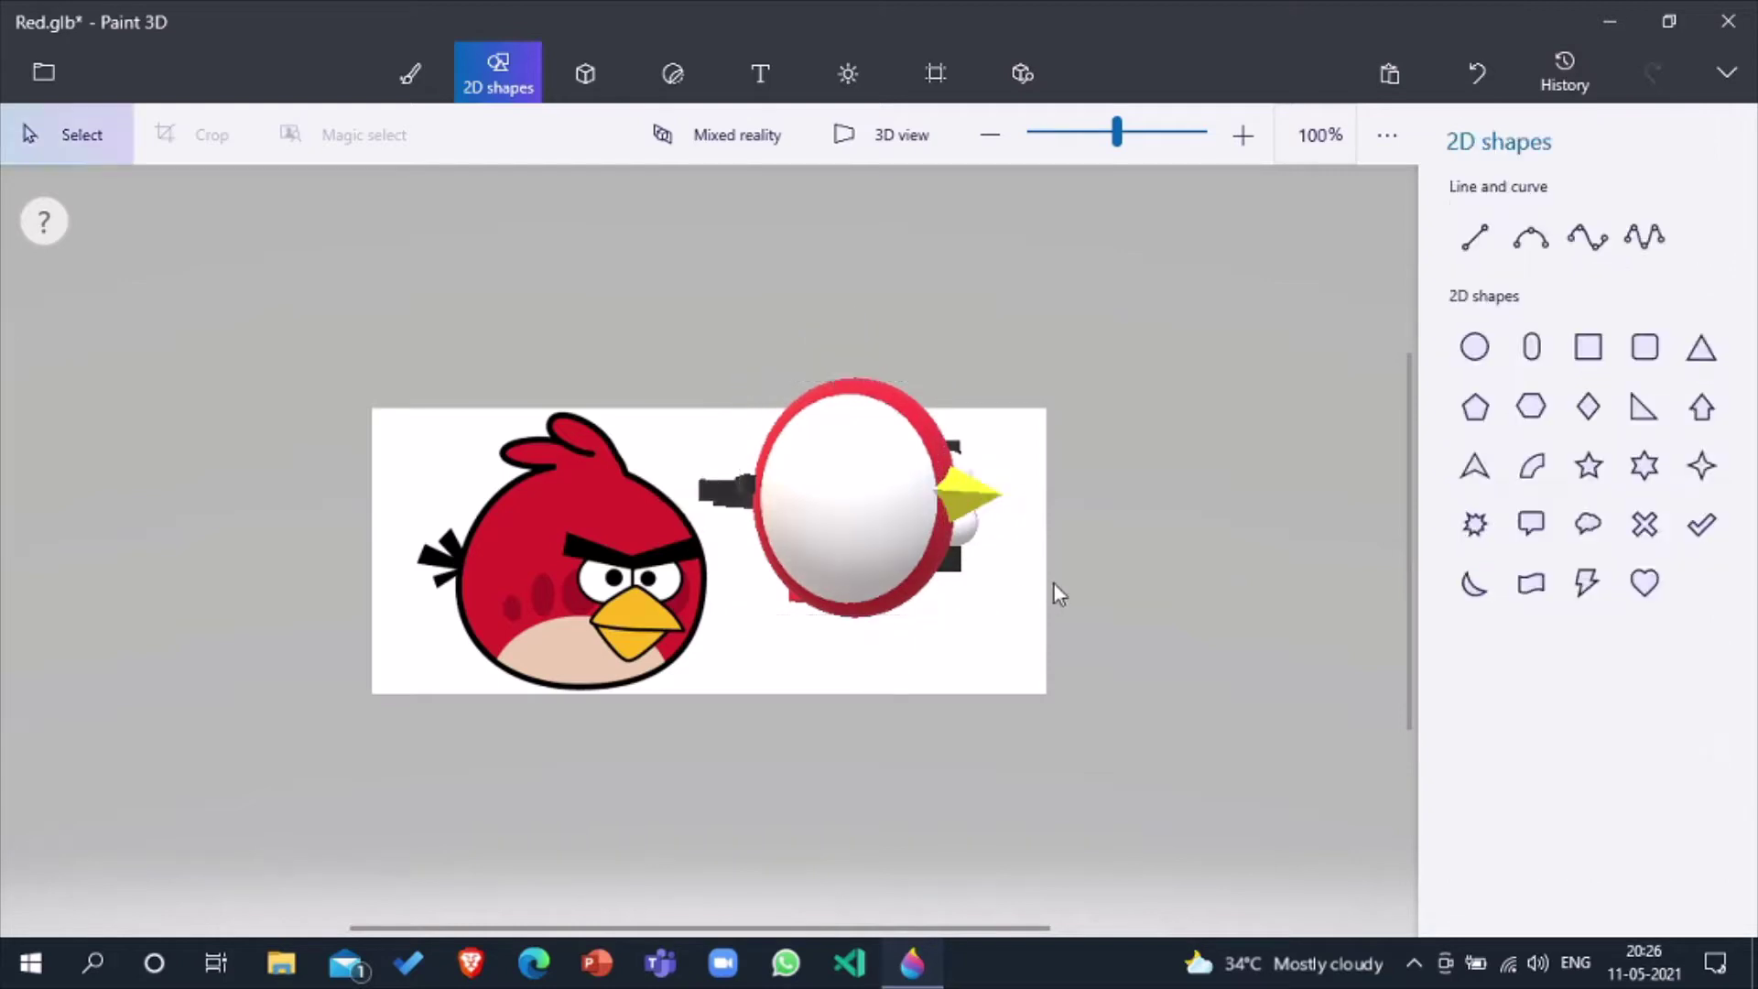
{"action": "left_click_drag", "start_coordinate": [625, 272], "coordinate": [1032, 661]}
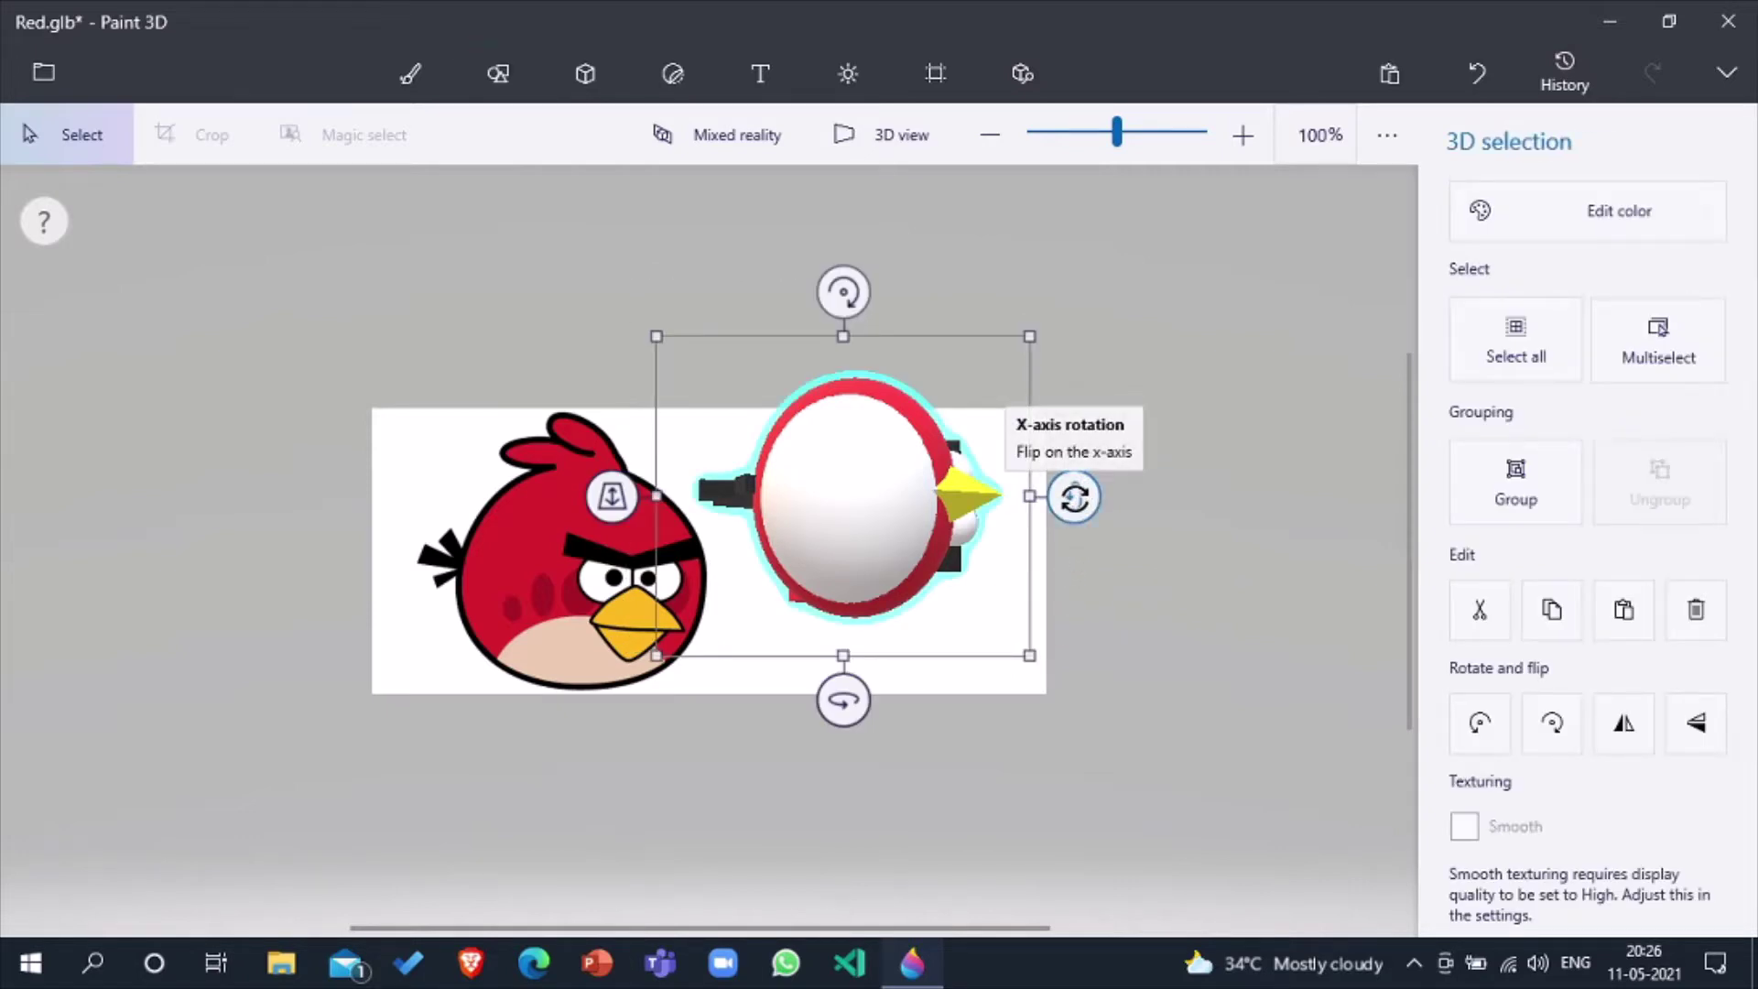
{"action": "left_click_drag", "start_coordinate": [1074, 498], "coordinate": [1078, 650]}
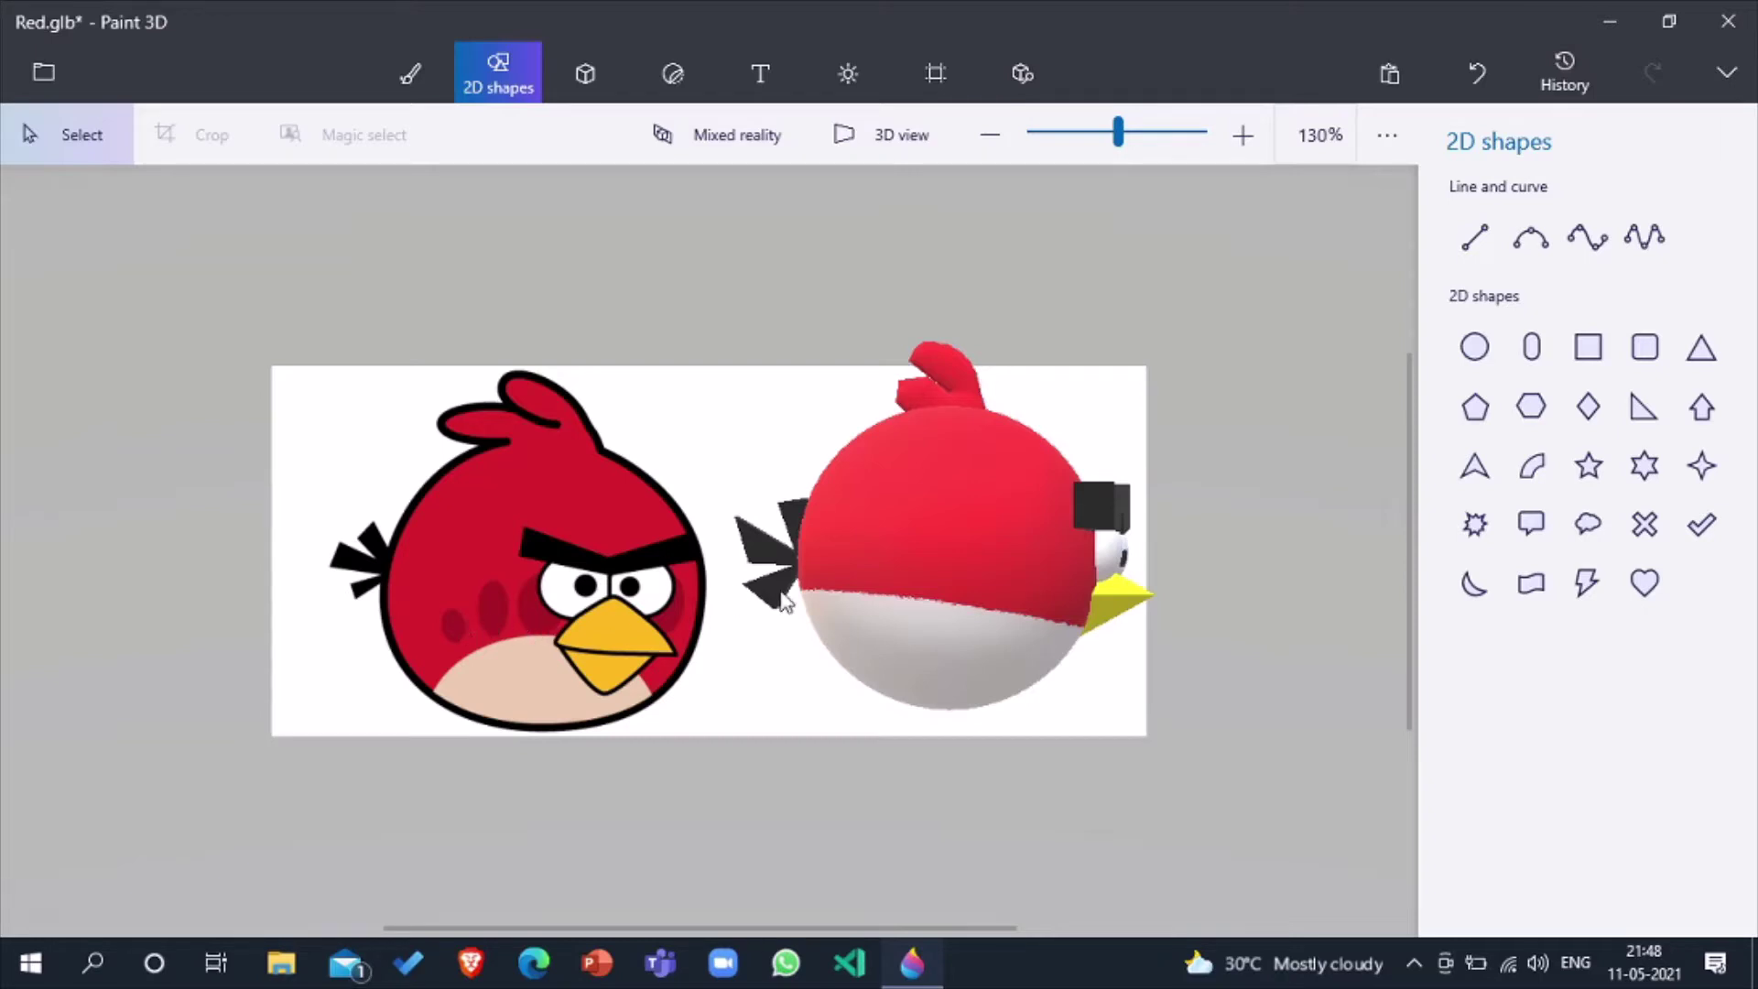
Step: Select the whole bird and rotate it back to face the front
{"action": "left_click_drag", "start_coordinate": [687, 330], "coordinate": [1179, 742]}
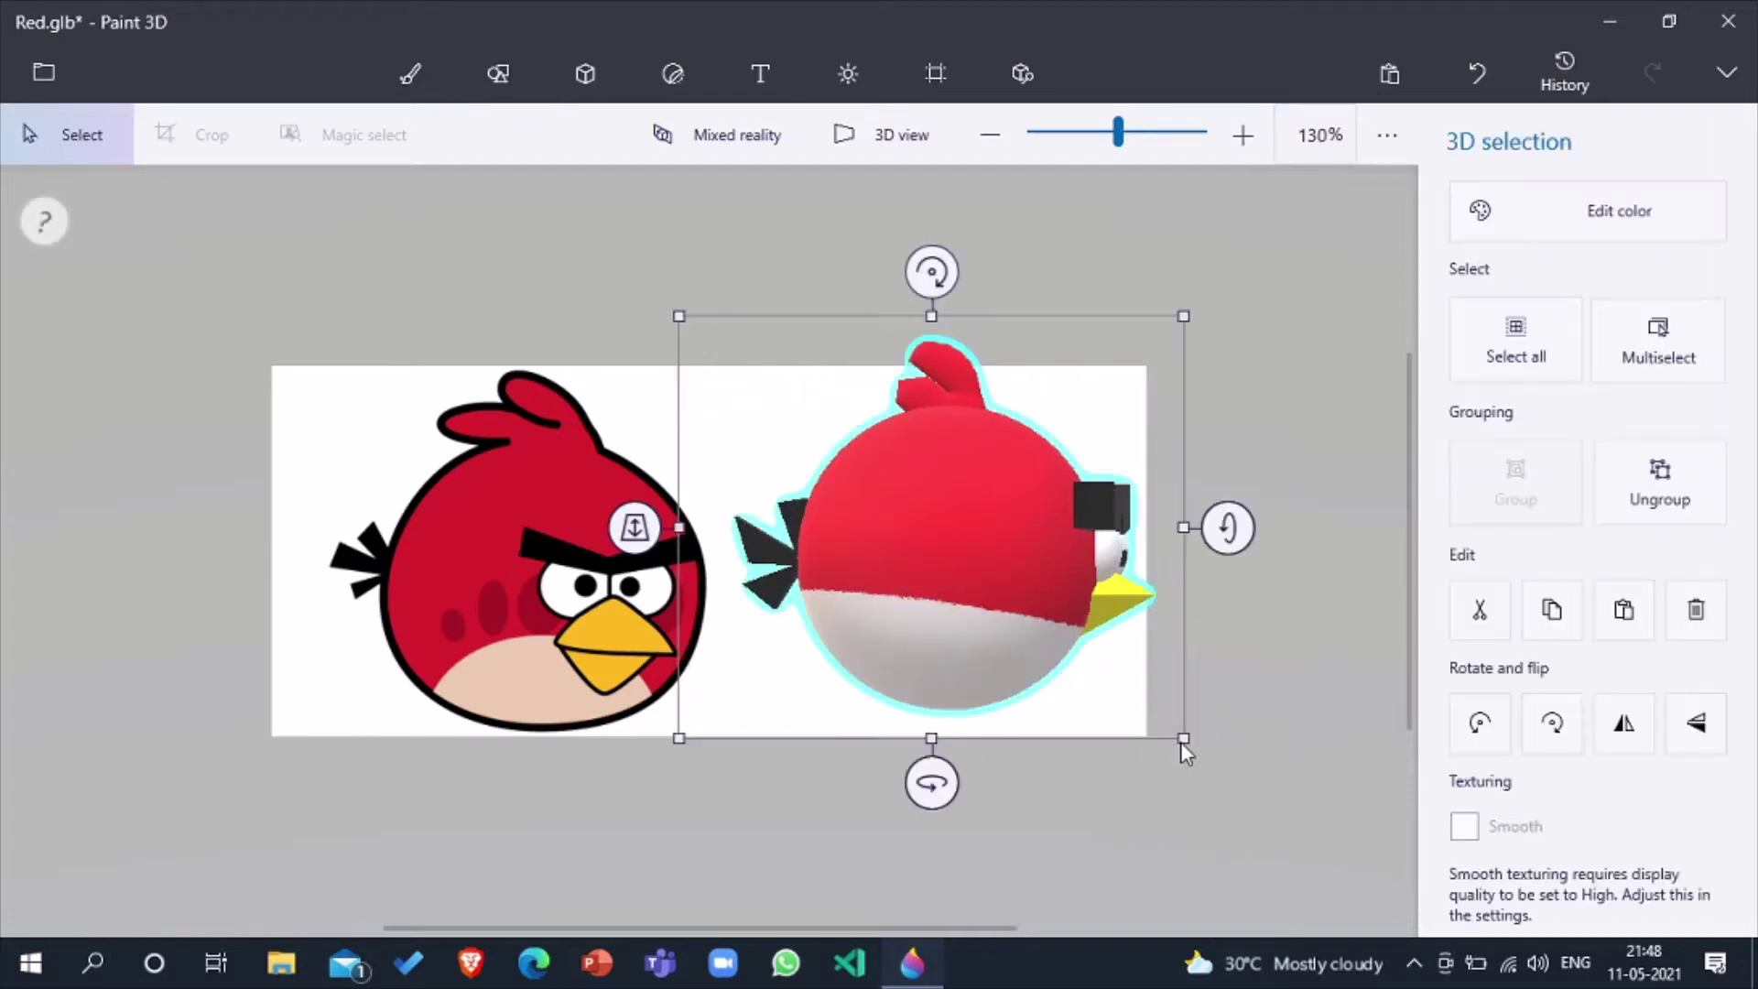
{"action": "left_click_drag", "start_coordinate": [930, 783], "coordinate": [729, 766]}
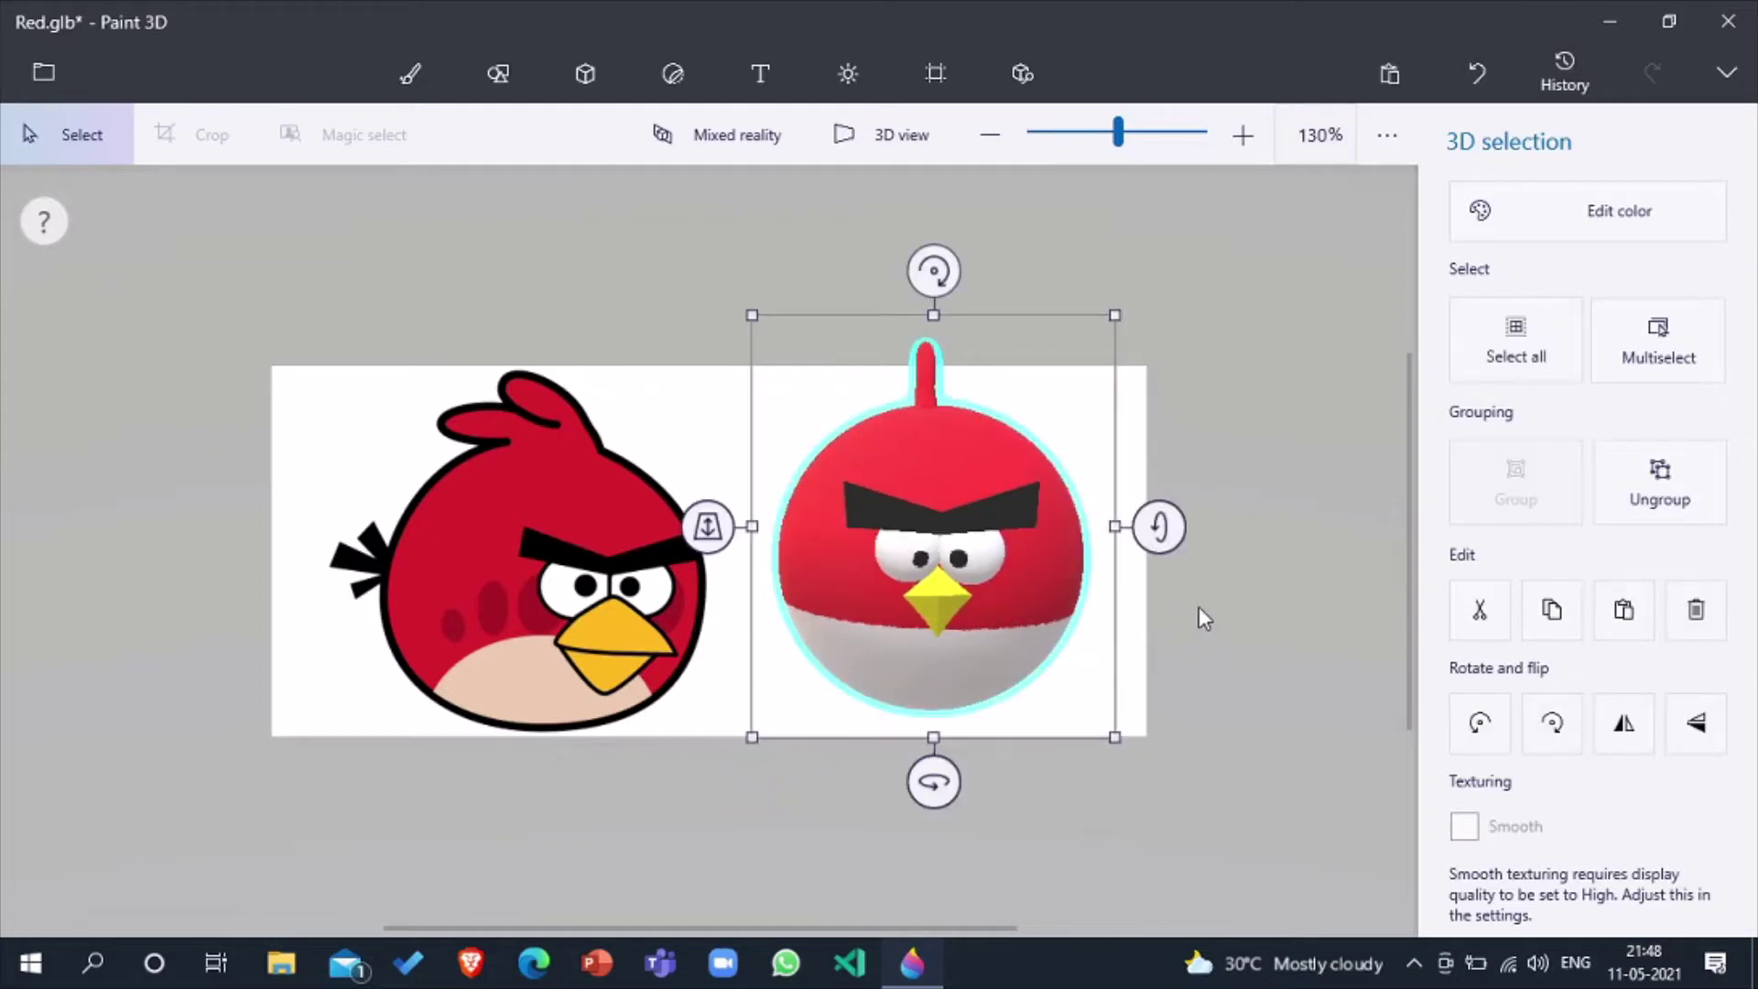
{"action": "left_click", "coordinate": [414, 84]}
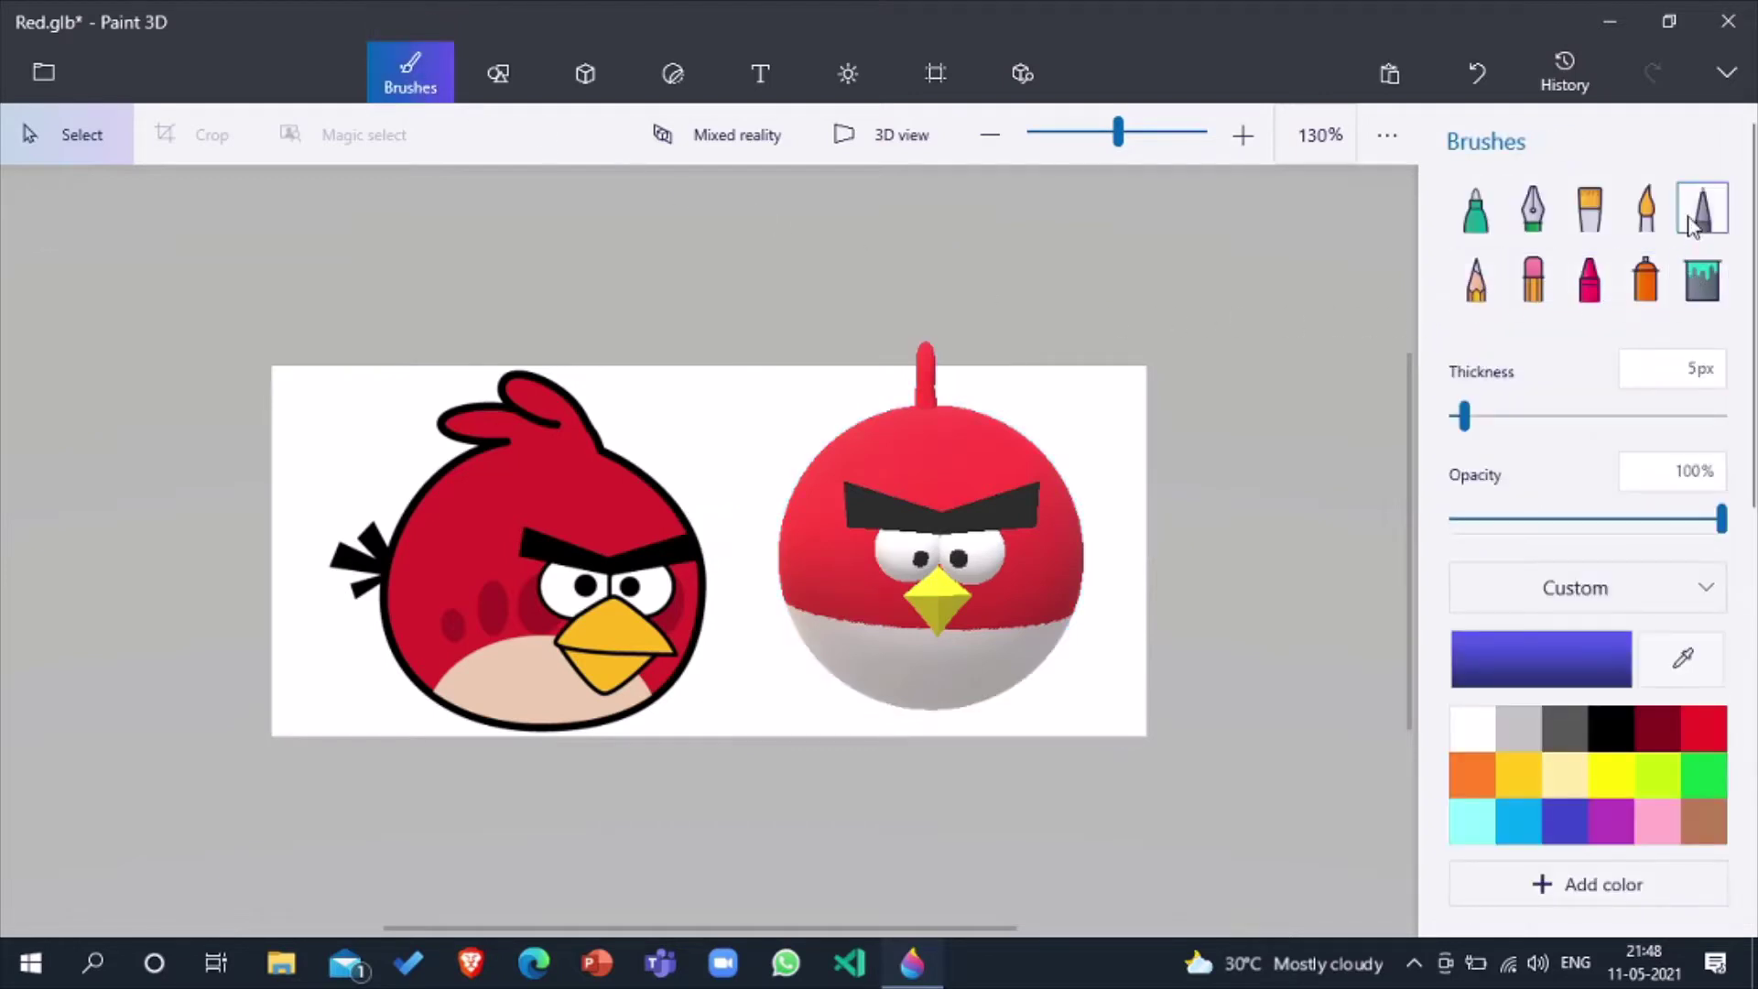
Step: Select the Spray can brush with dark grey as the paint colour
{"action": "left_click", "coordinate": [1683, 286]}
{"action": "left_click", "coordinate": [1650, 287]}
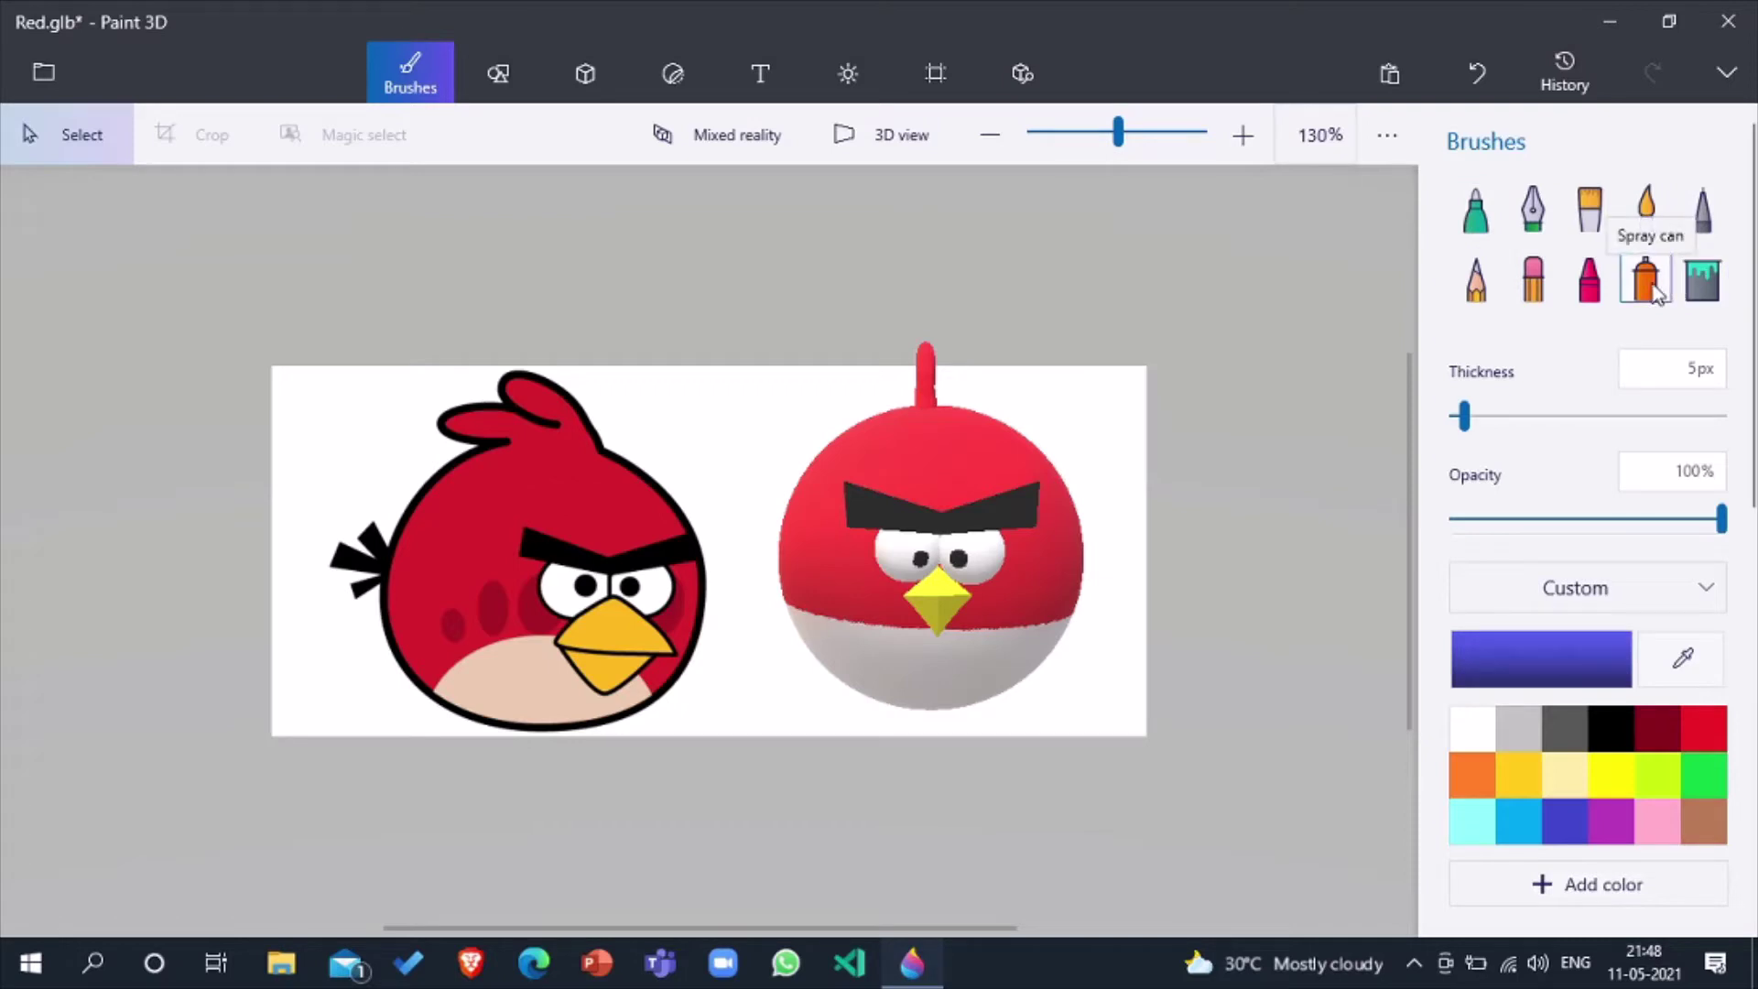
{"action": "left_click", "coordinate": [1654, 288]}
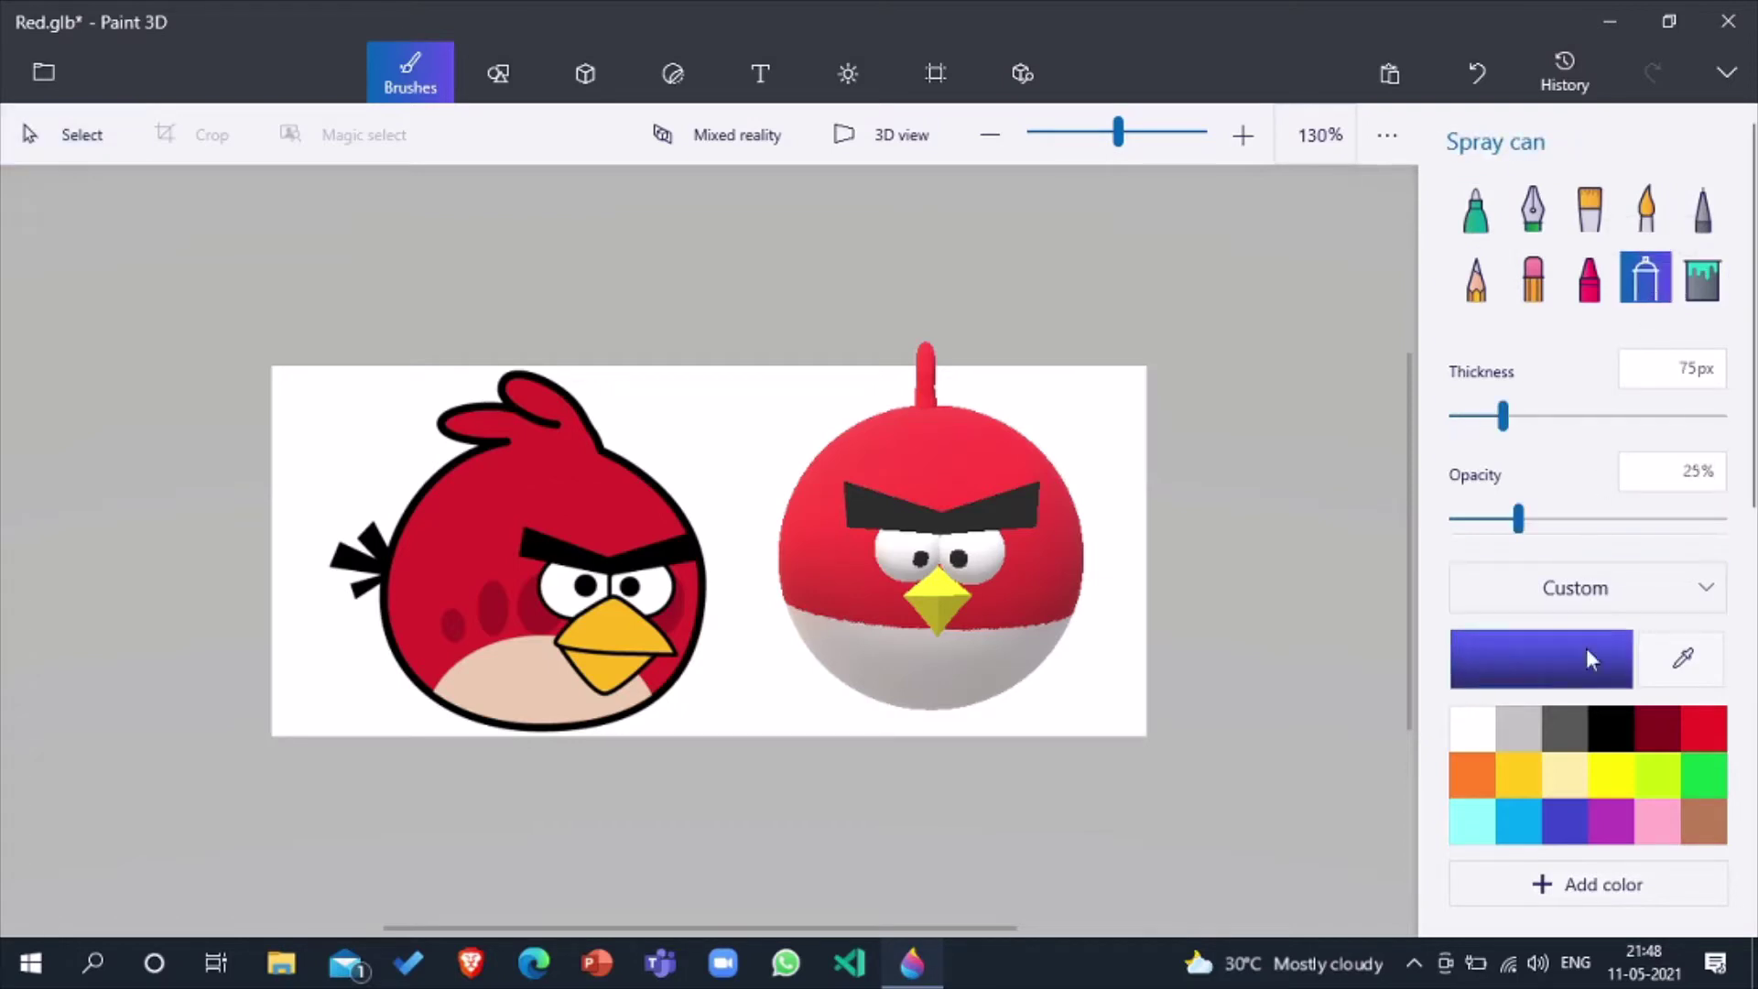
{"action": "left_click", "coordinate": [1553, 729]}
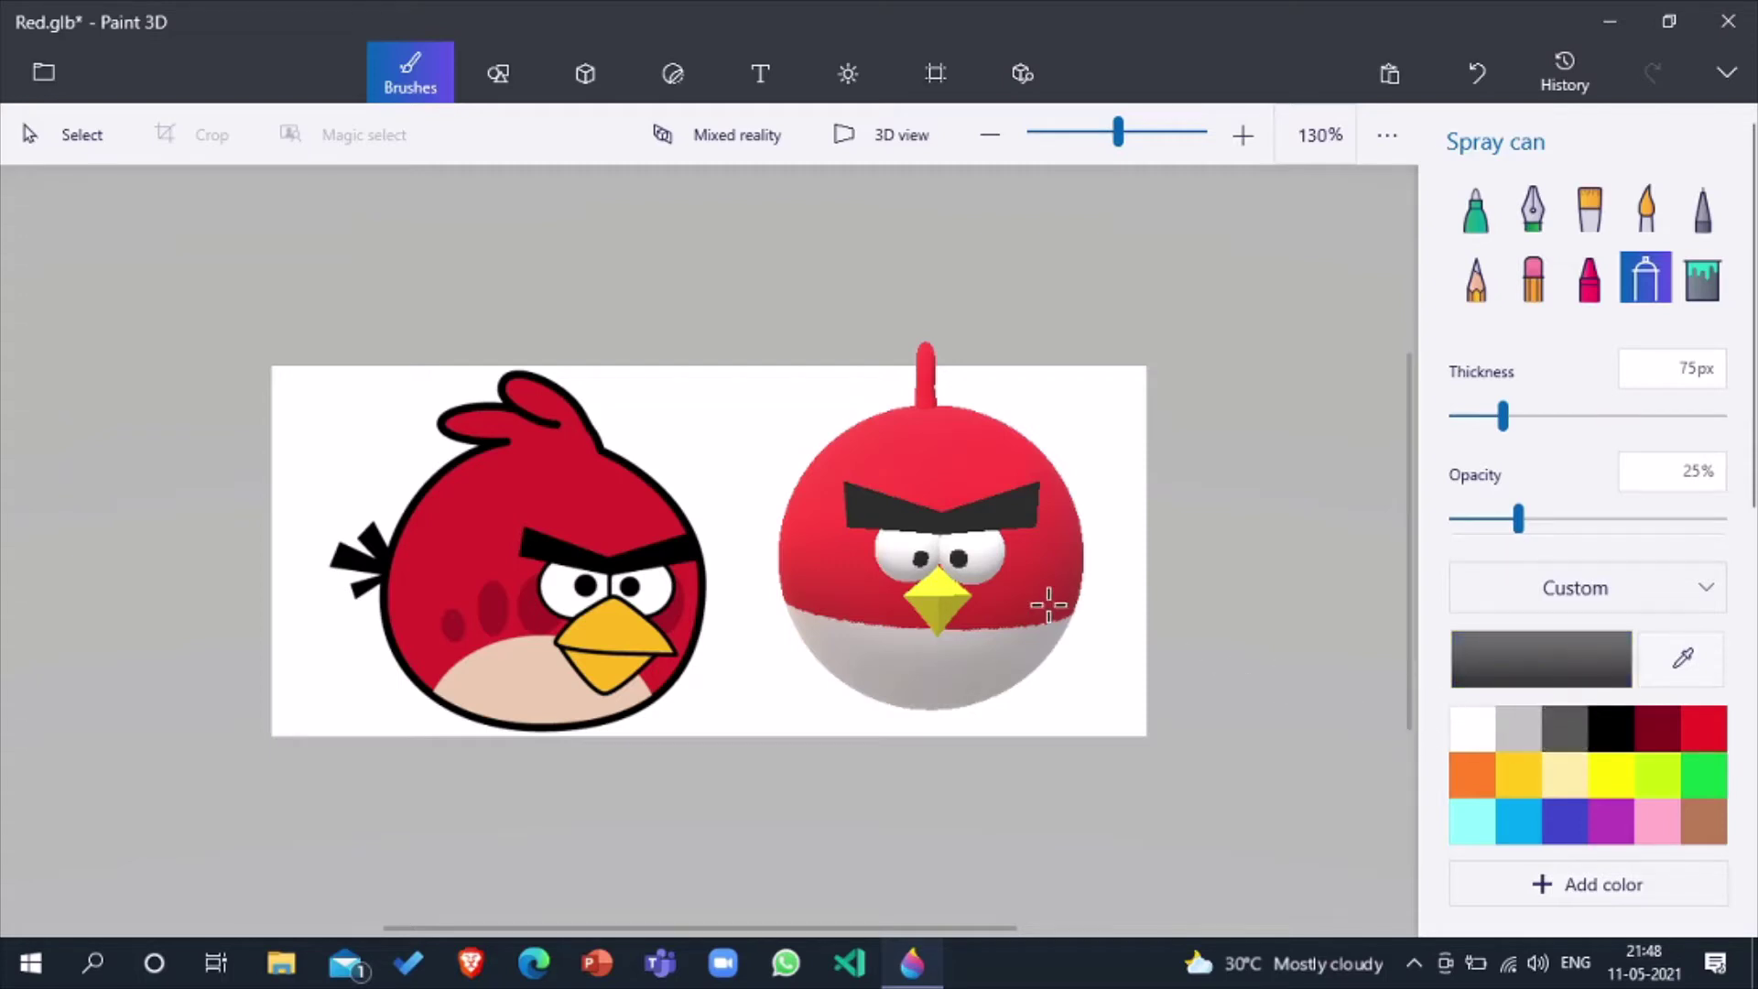
Step: Spray dark grey spots right of the beak and on the left cheek
{"action": "left_click", "coordinate": [989, 593]}
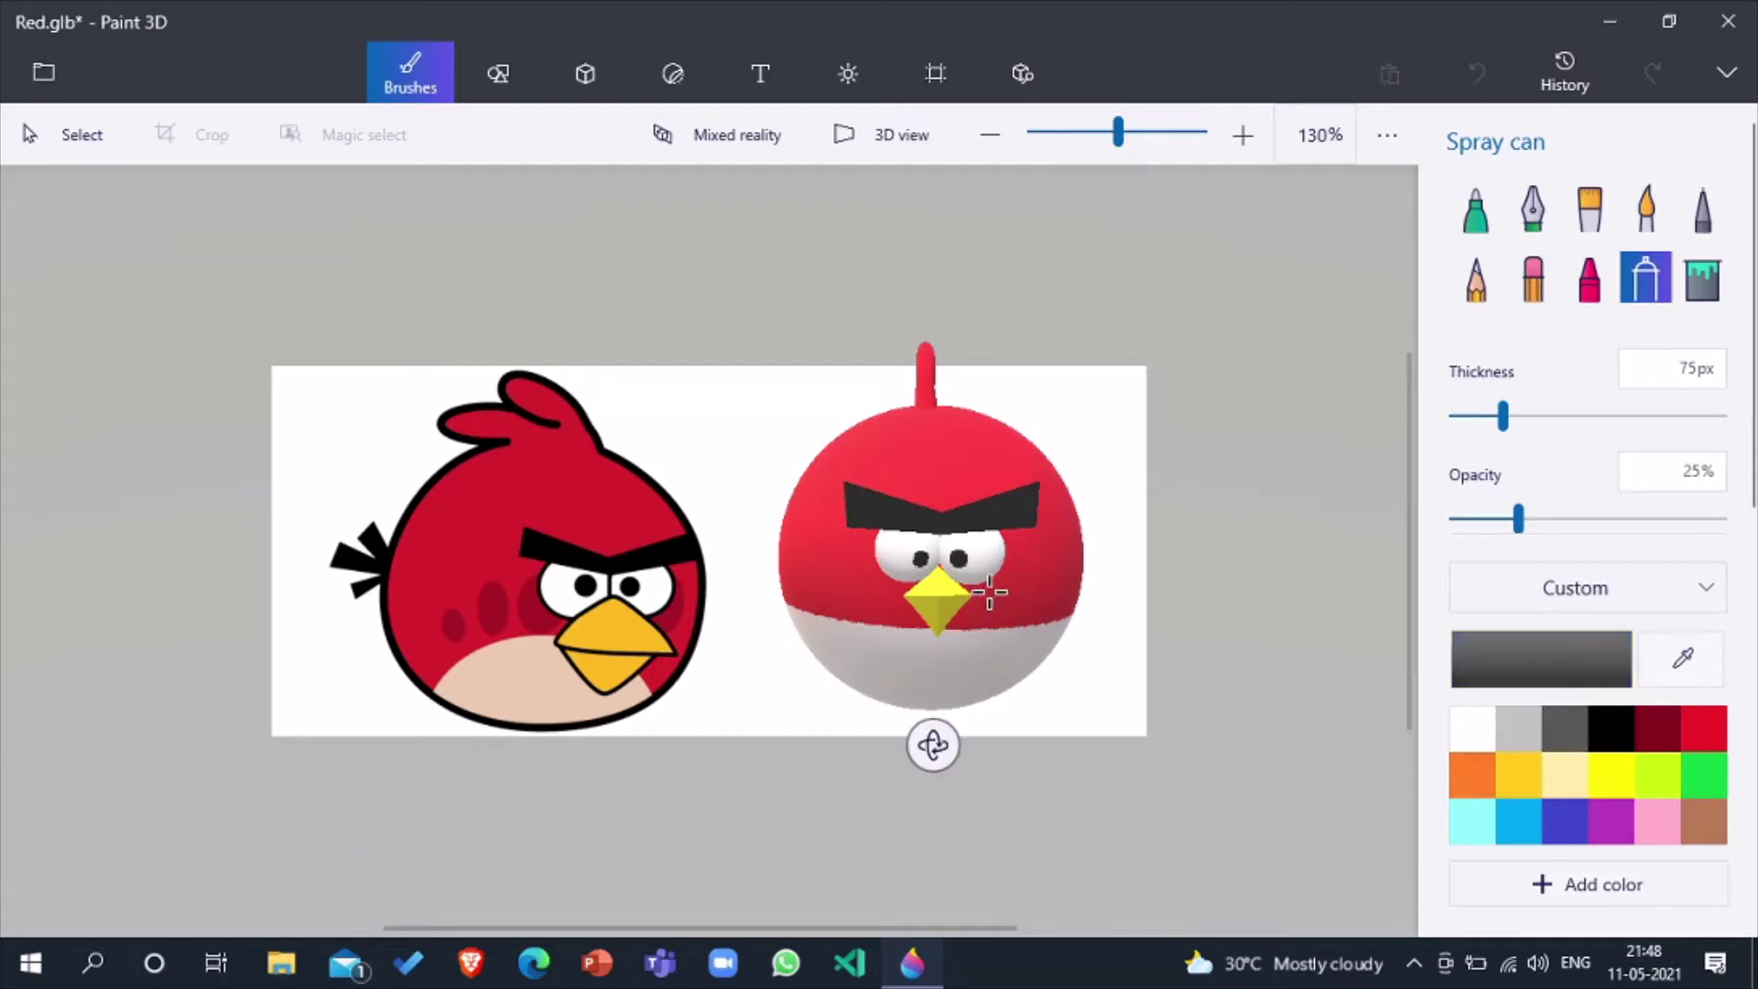
{"action": "left_click_drag", "start_coordinate": [990, 594], "coordinate": [1076, 577]}
{"action": "left_click_drag", "start_coordinate": [863, 580], "coordinate": [819, 562]}
{"action": "left_click", "coordinate": [859, 581]}
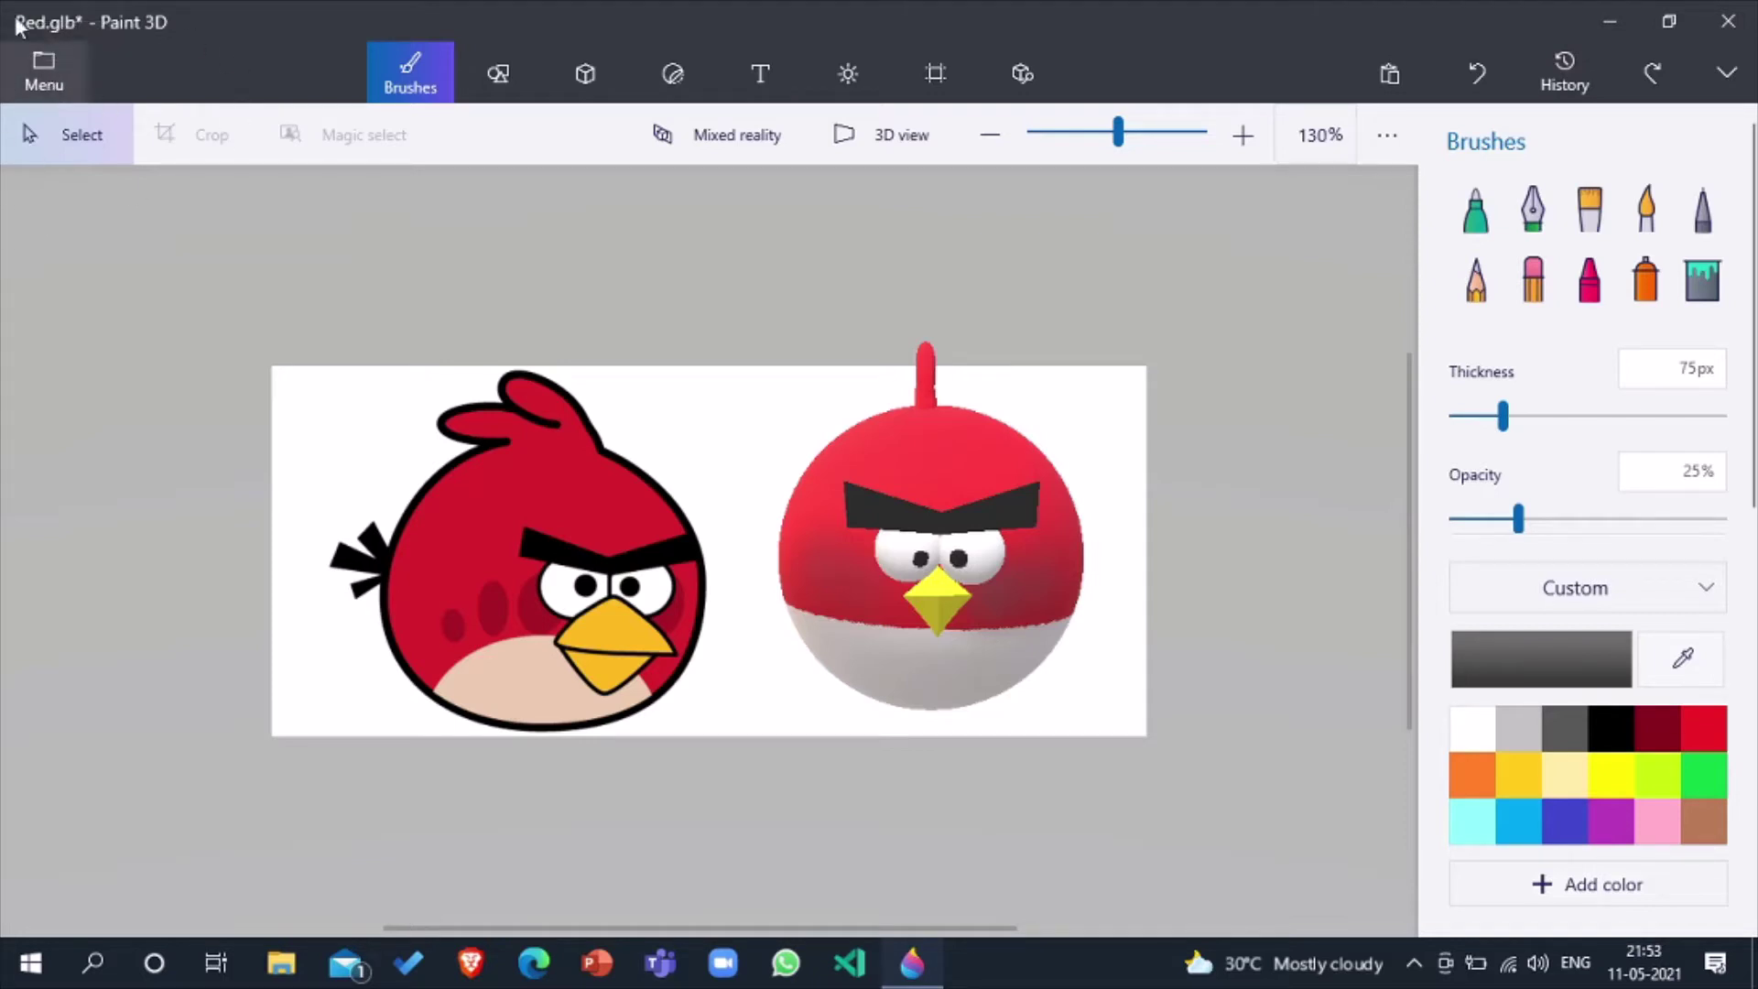
Step: Go to Save as from the Menu to see the save options
{"action": "left_click", "coordinate": [43, 92]}
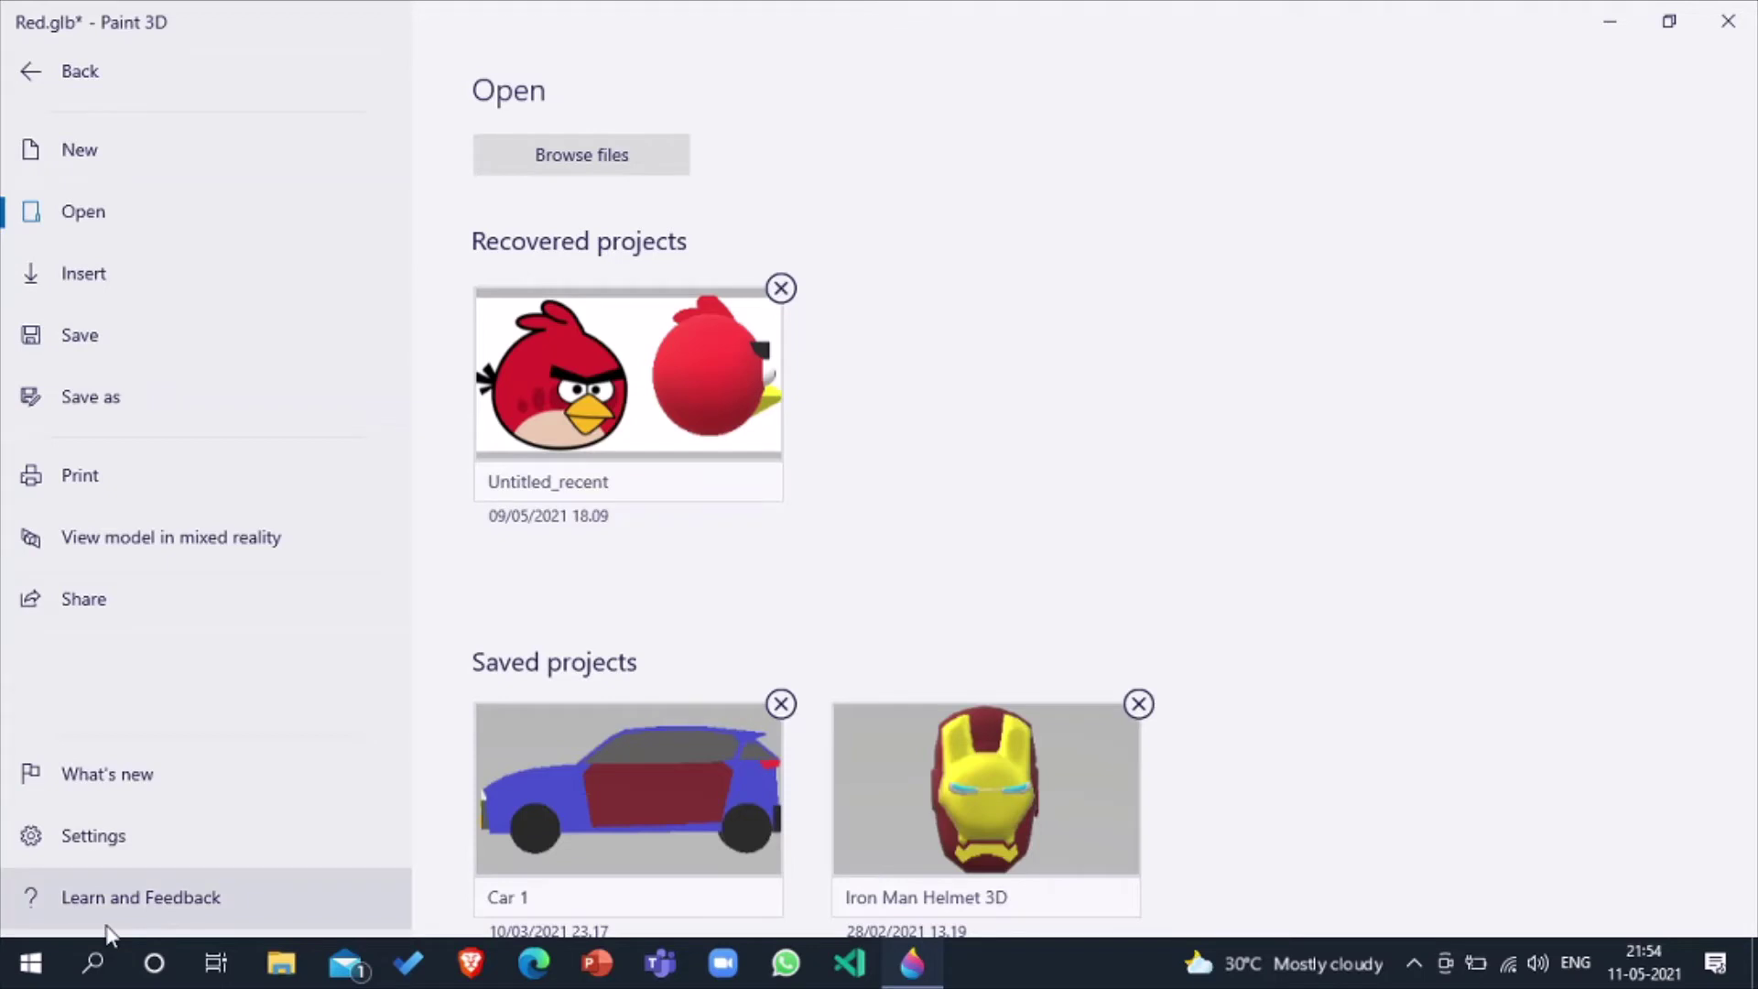
{"action": "left_click", "coordinate": [170, 418]}
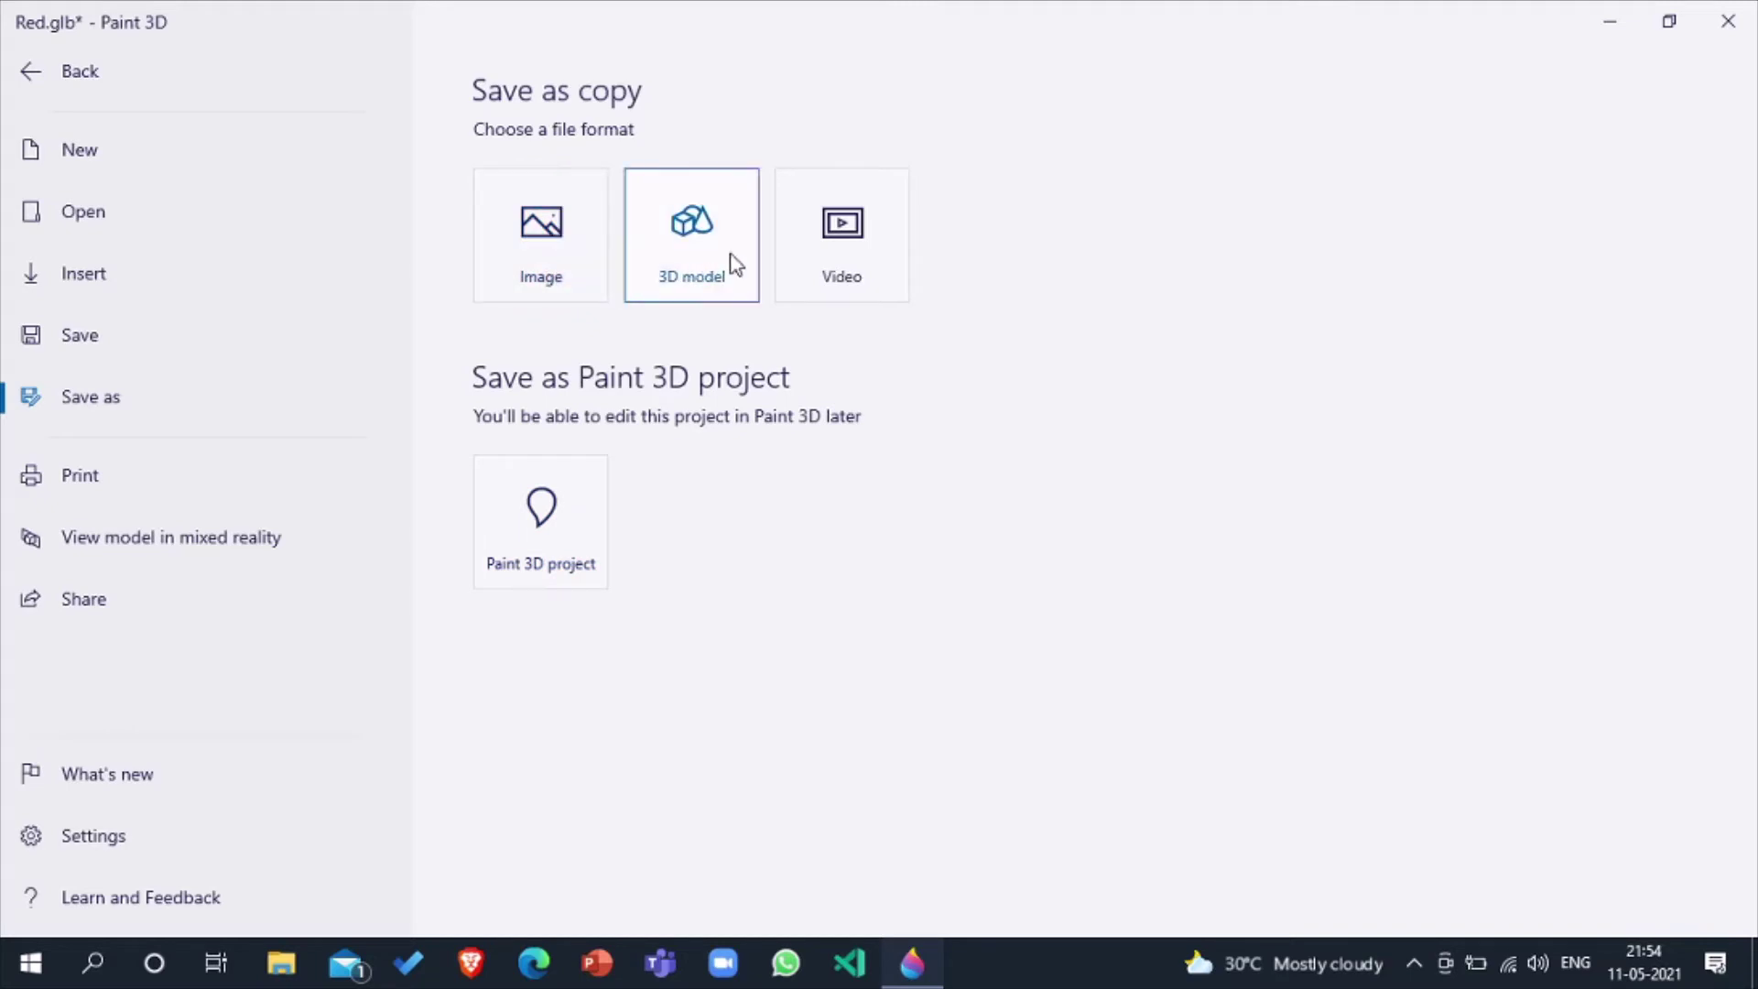
Step: Save the bird as a Paint 3D project named 'red'
{"action": "left_click", "coordinate": [579, 571]}
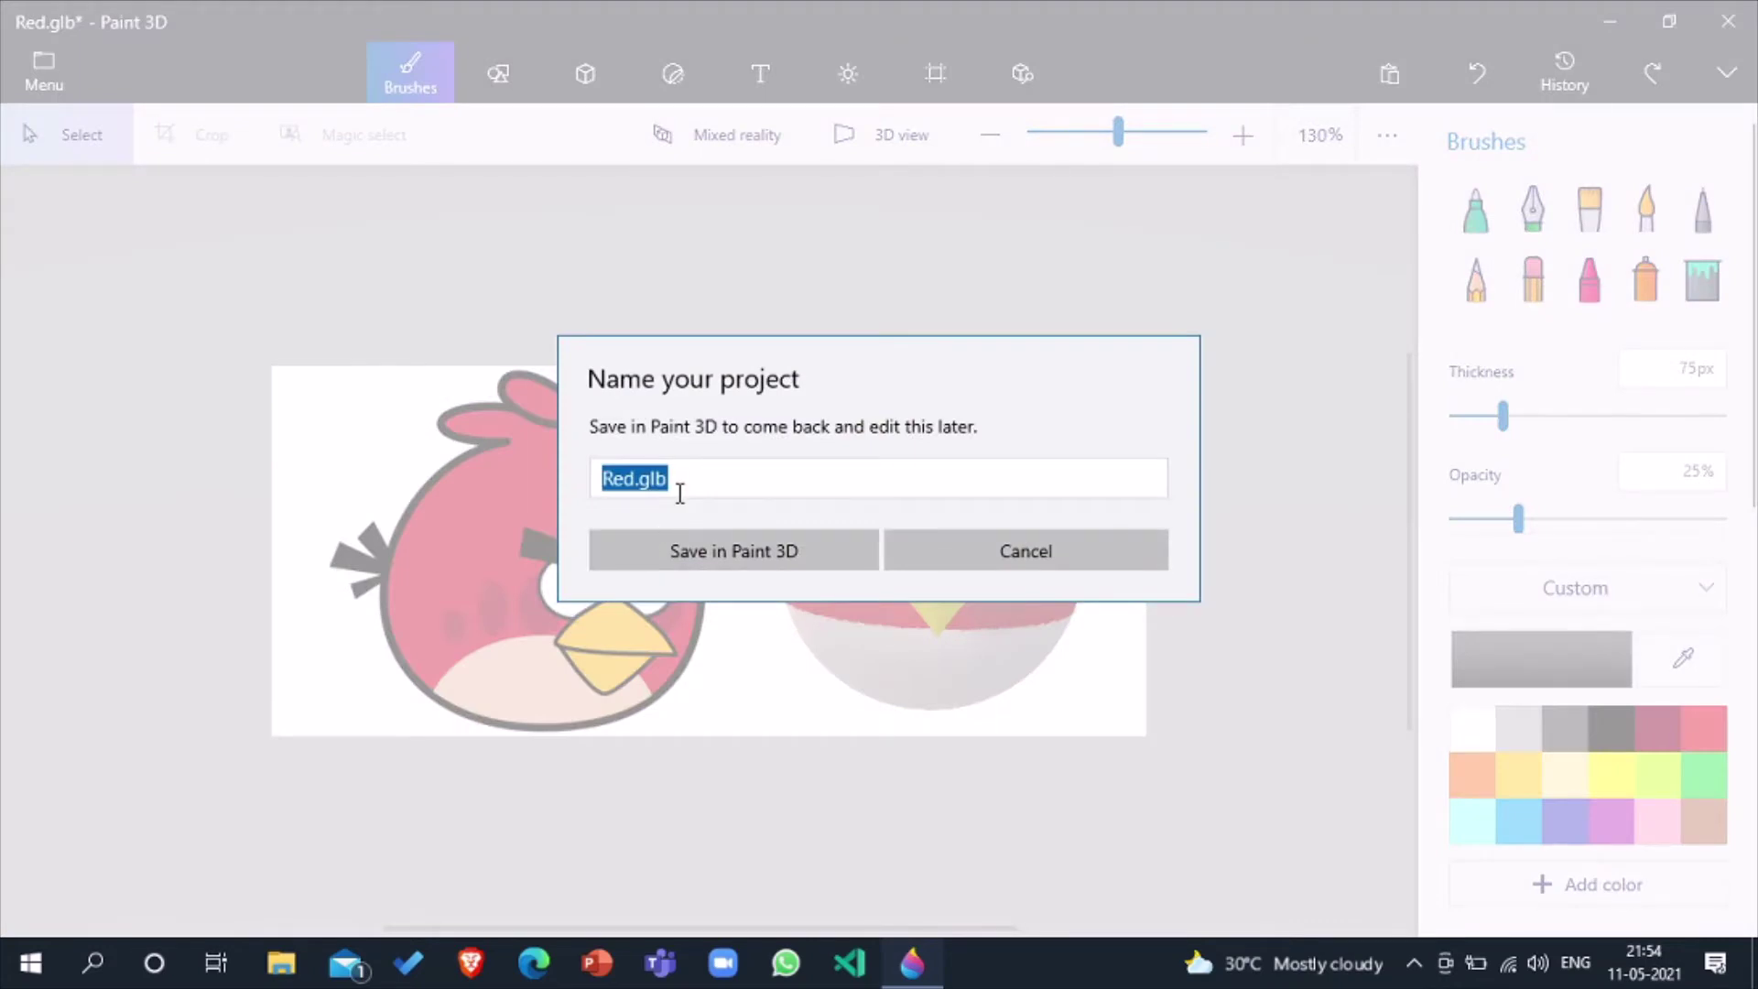
{"action": "key", "text": "BackSpace"}
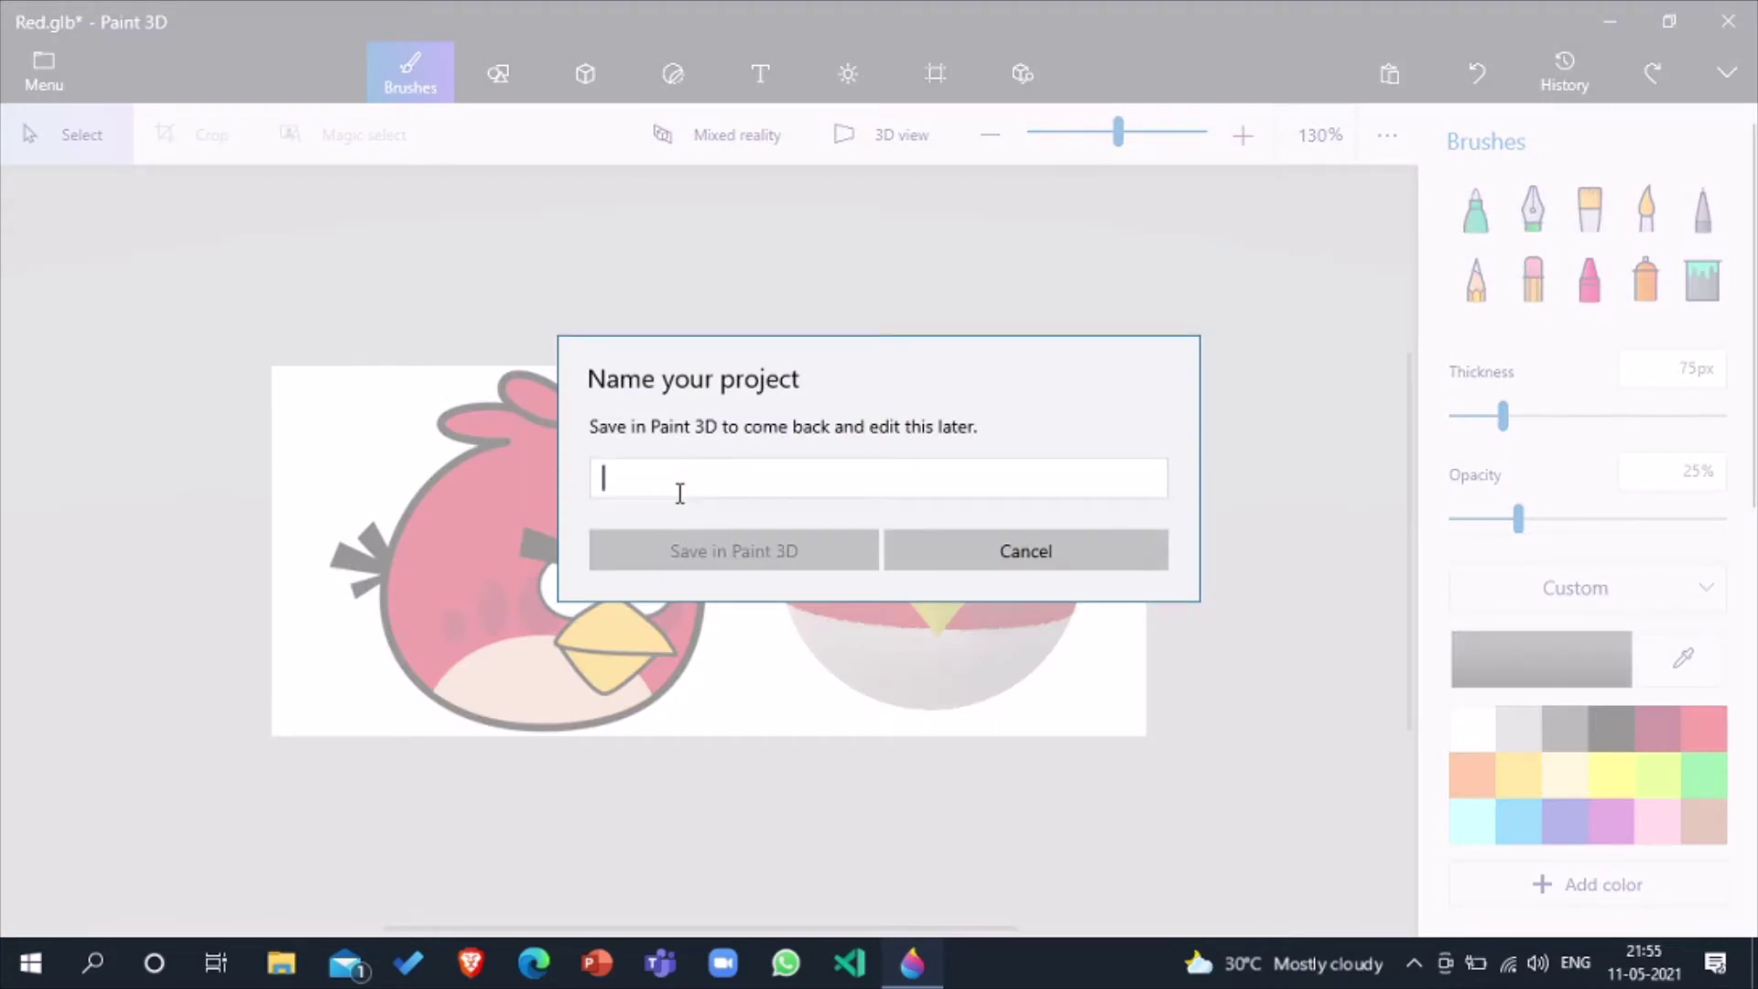
{"action": "type", "text": "red"}
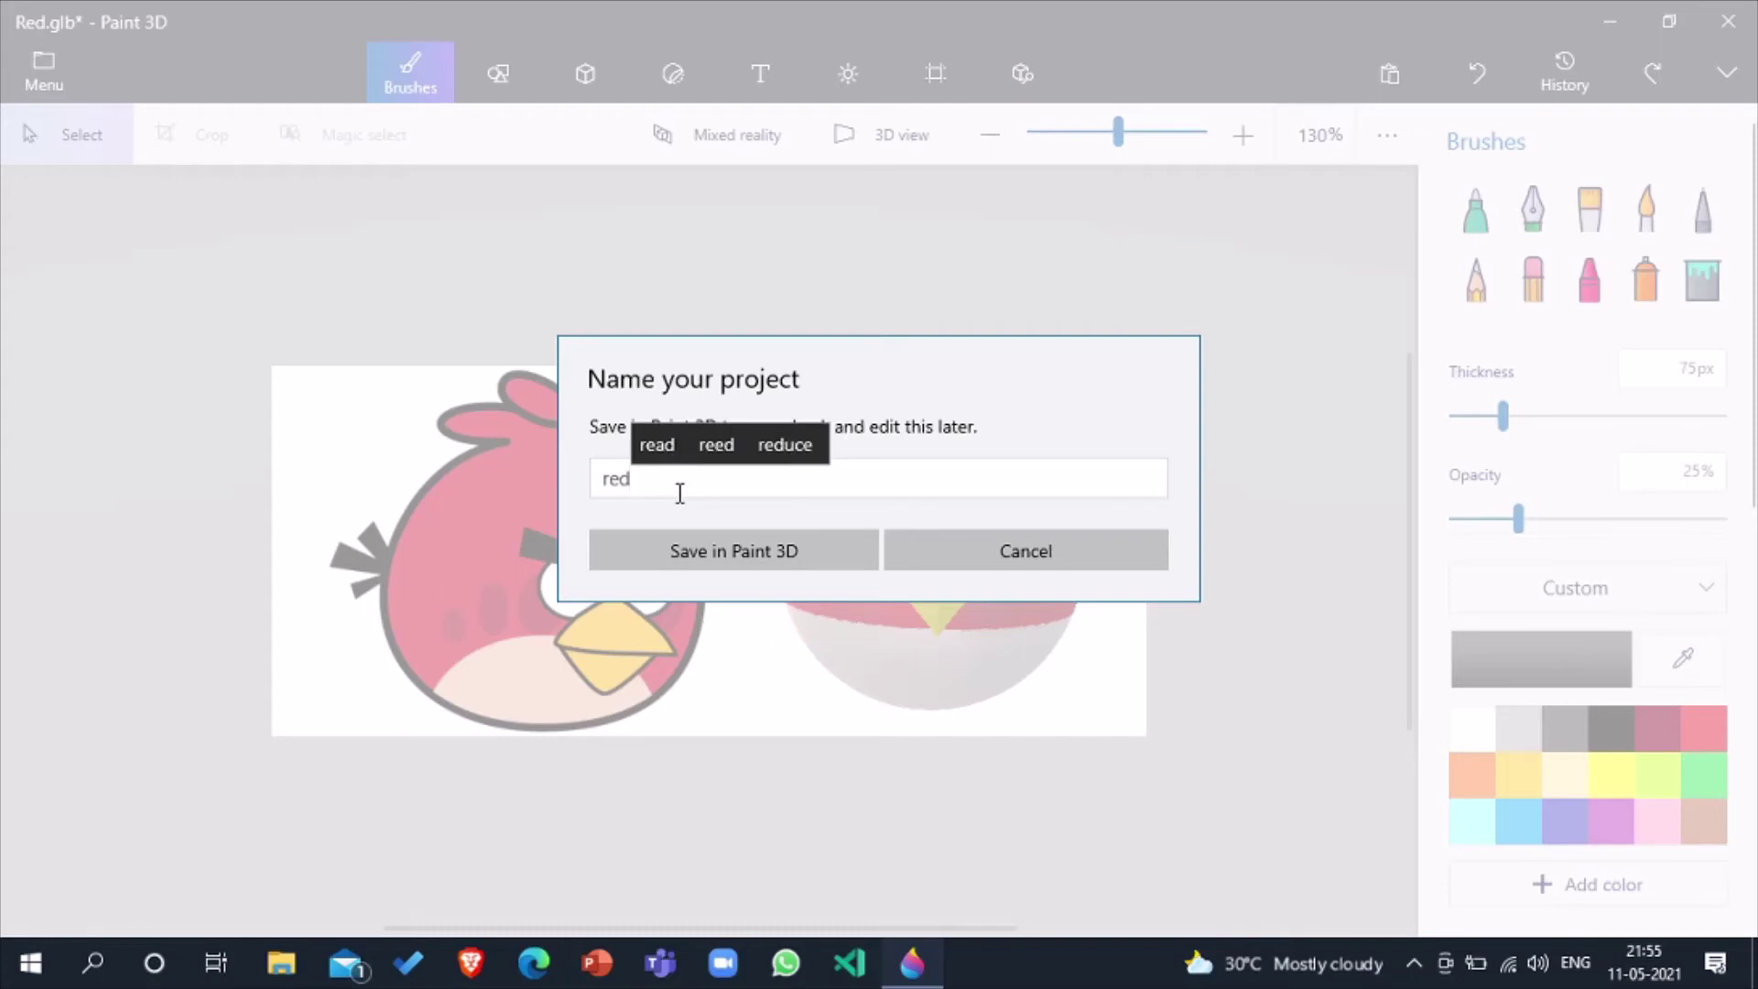
{"action": "left_click", "coordinate": [831, 561]}
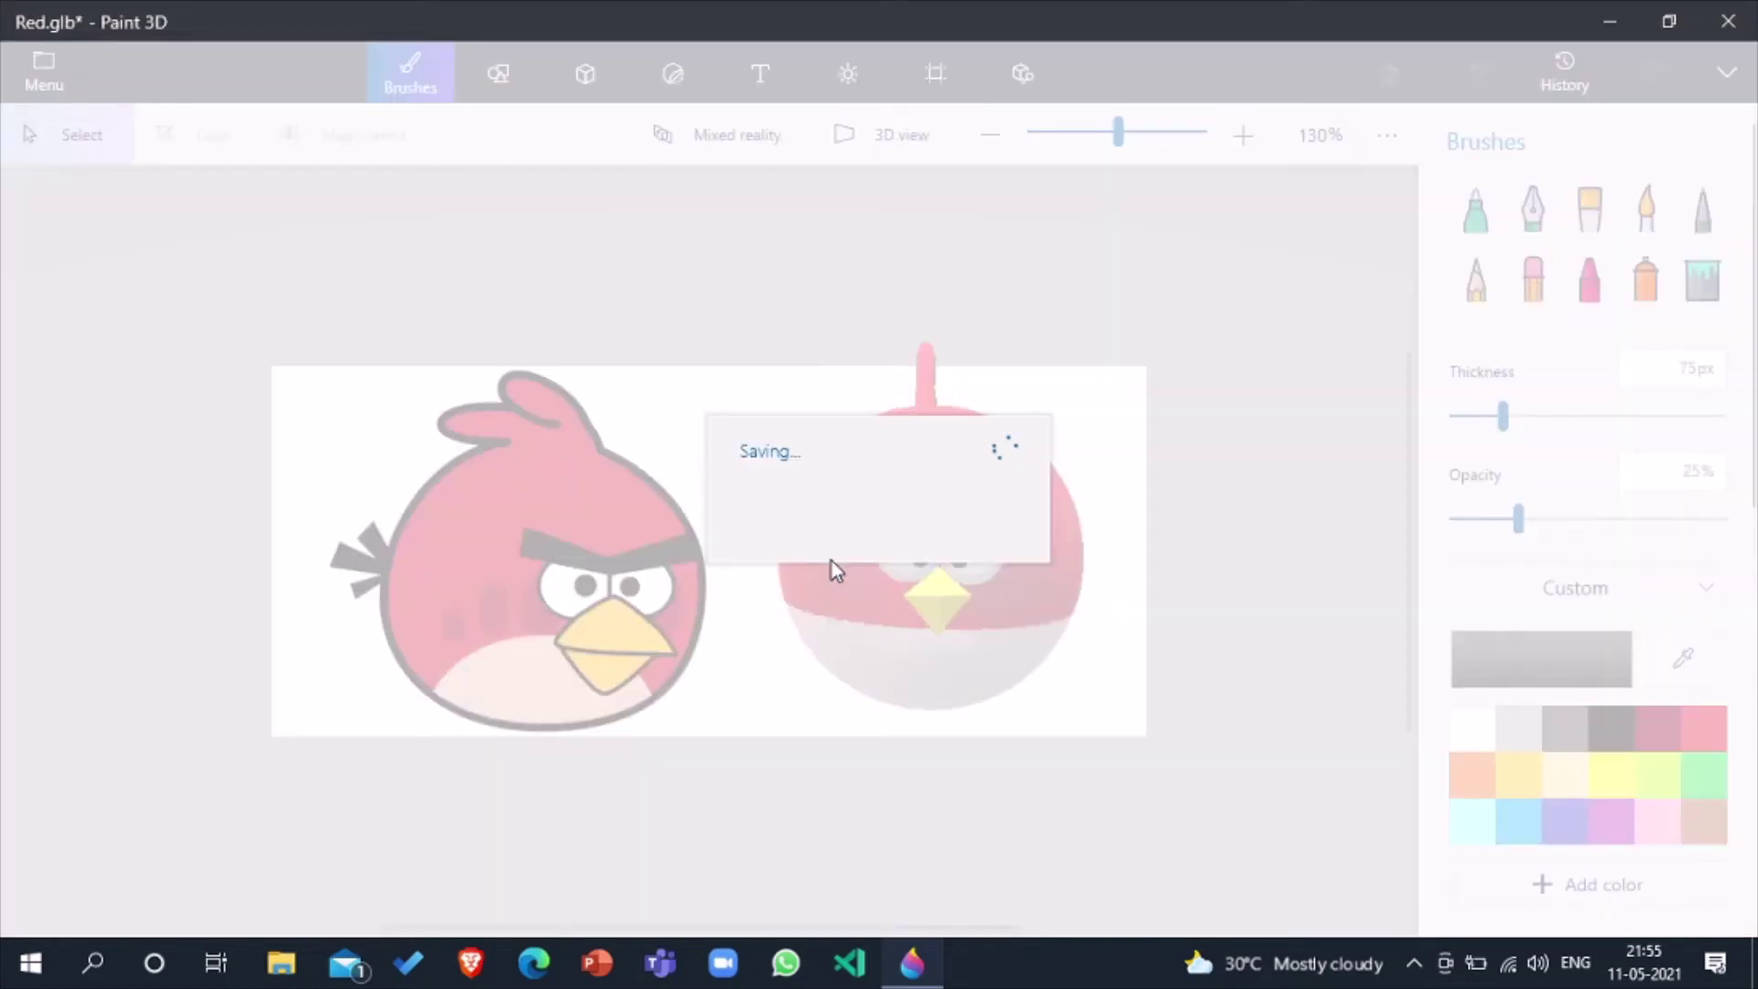